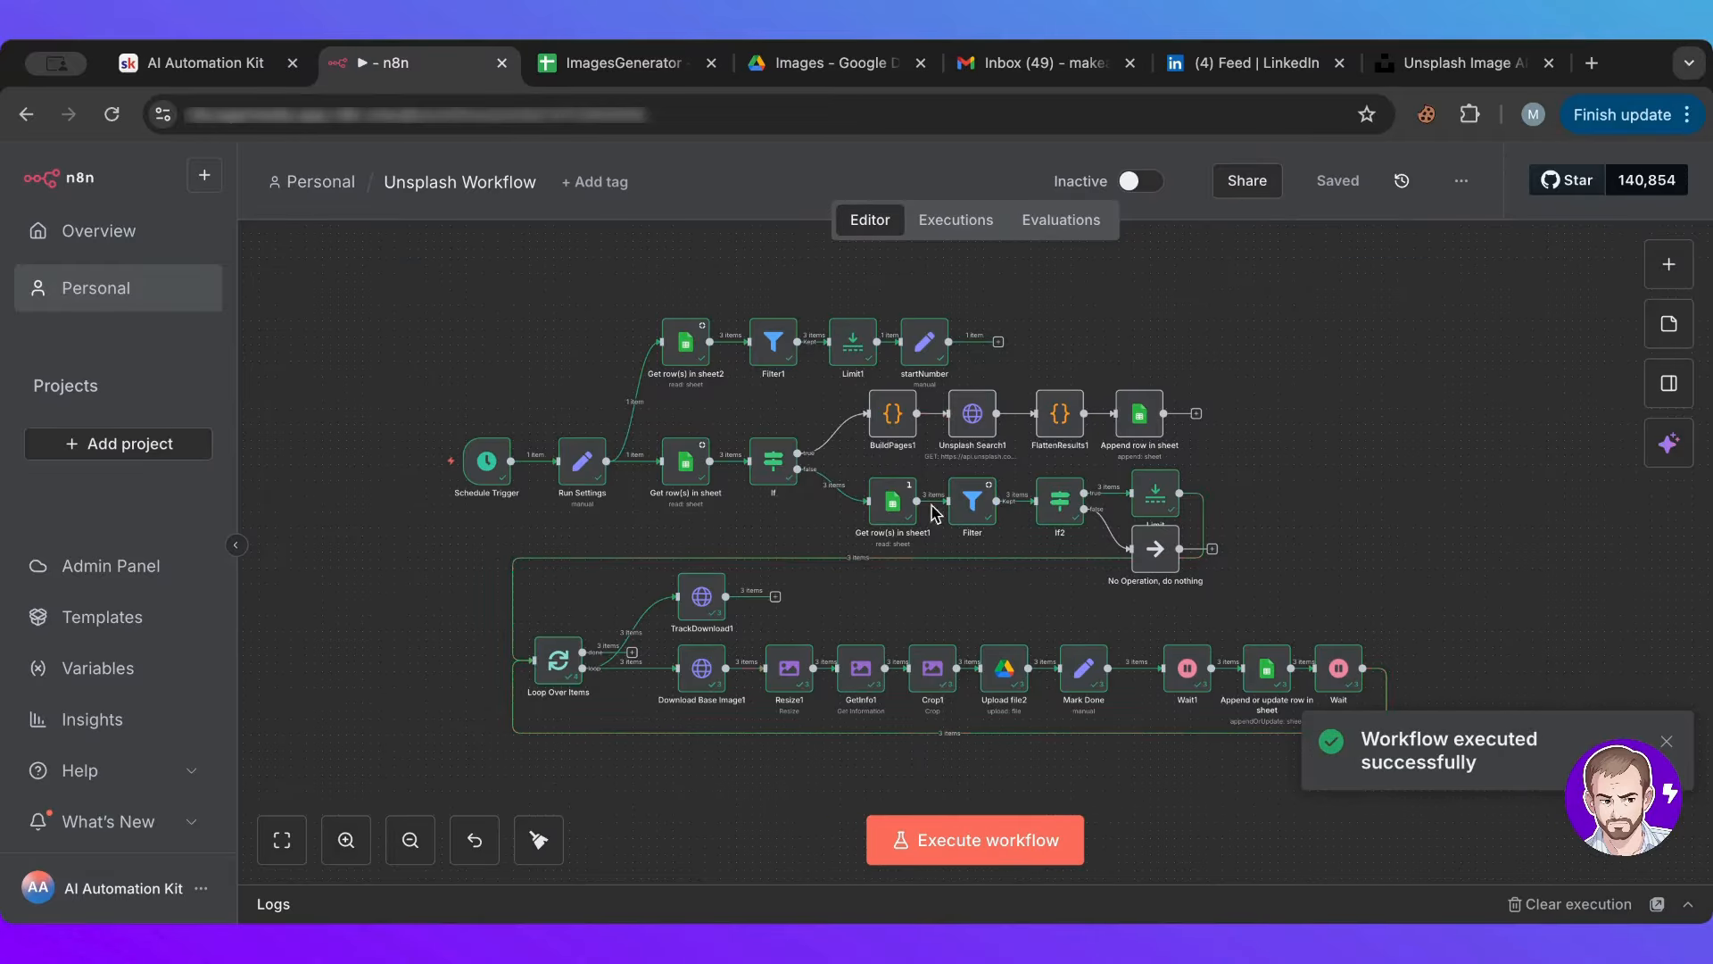
Step: Switch to the ImagesGenerator spreadsheet and check the status column for the three image rows on the northern lights sheet
click(635, 63)
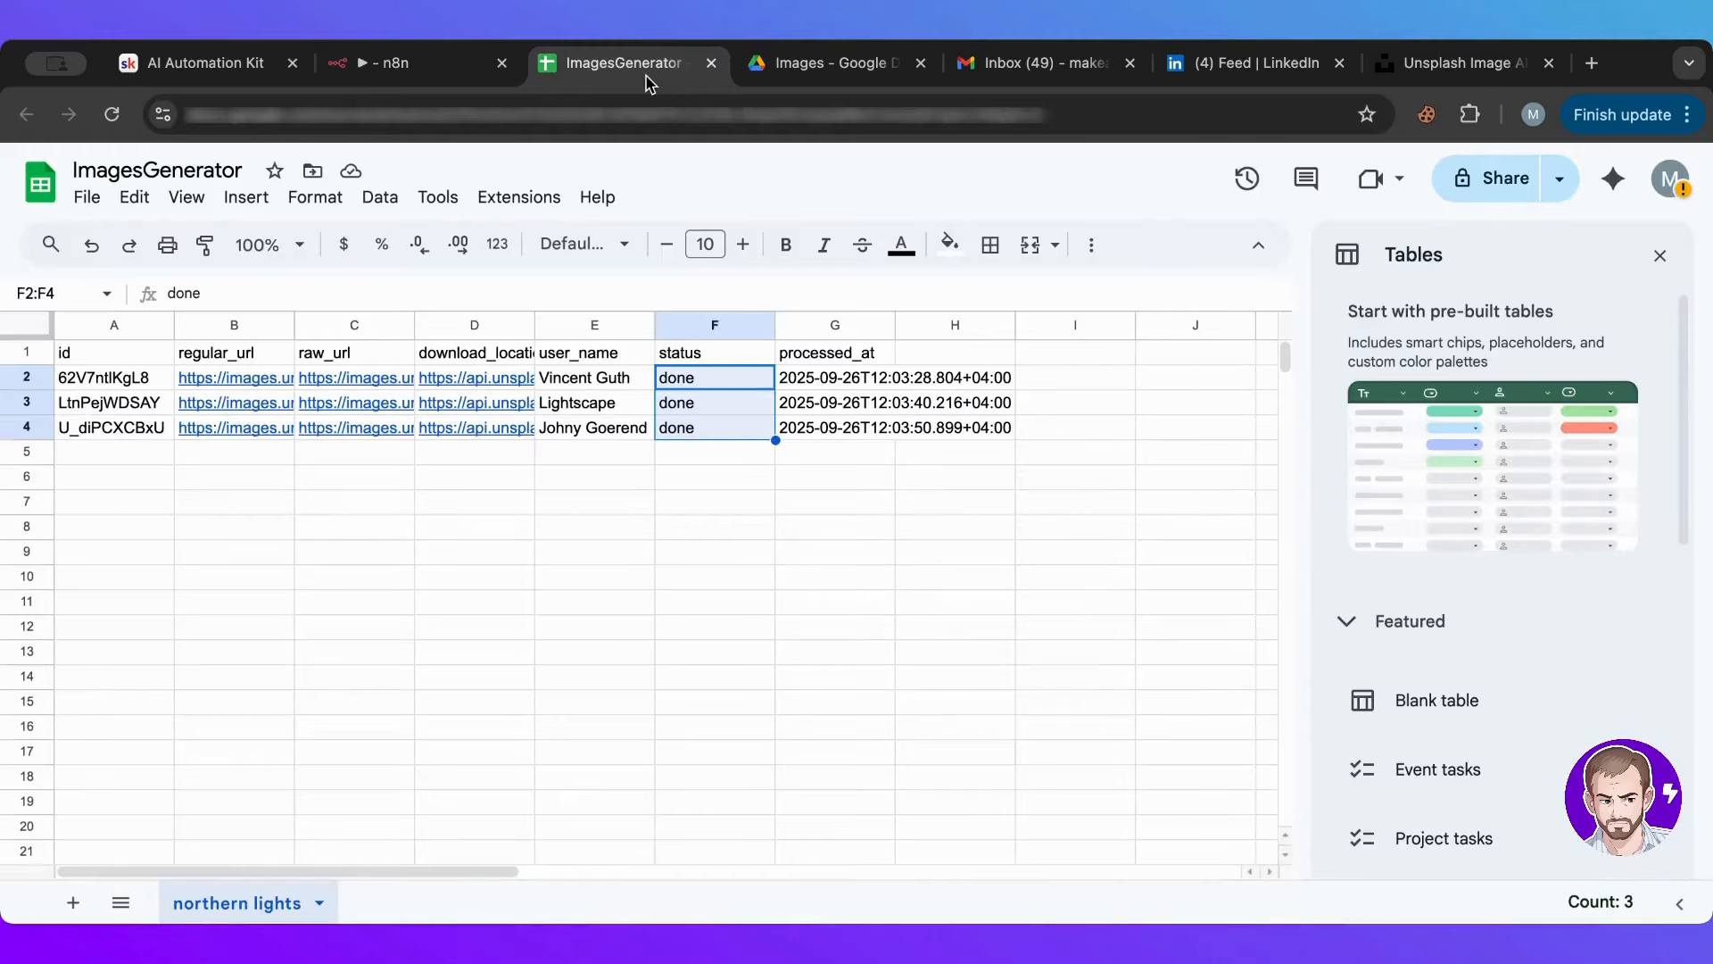
click(746, 550)
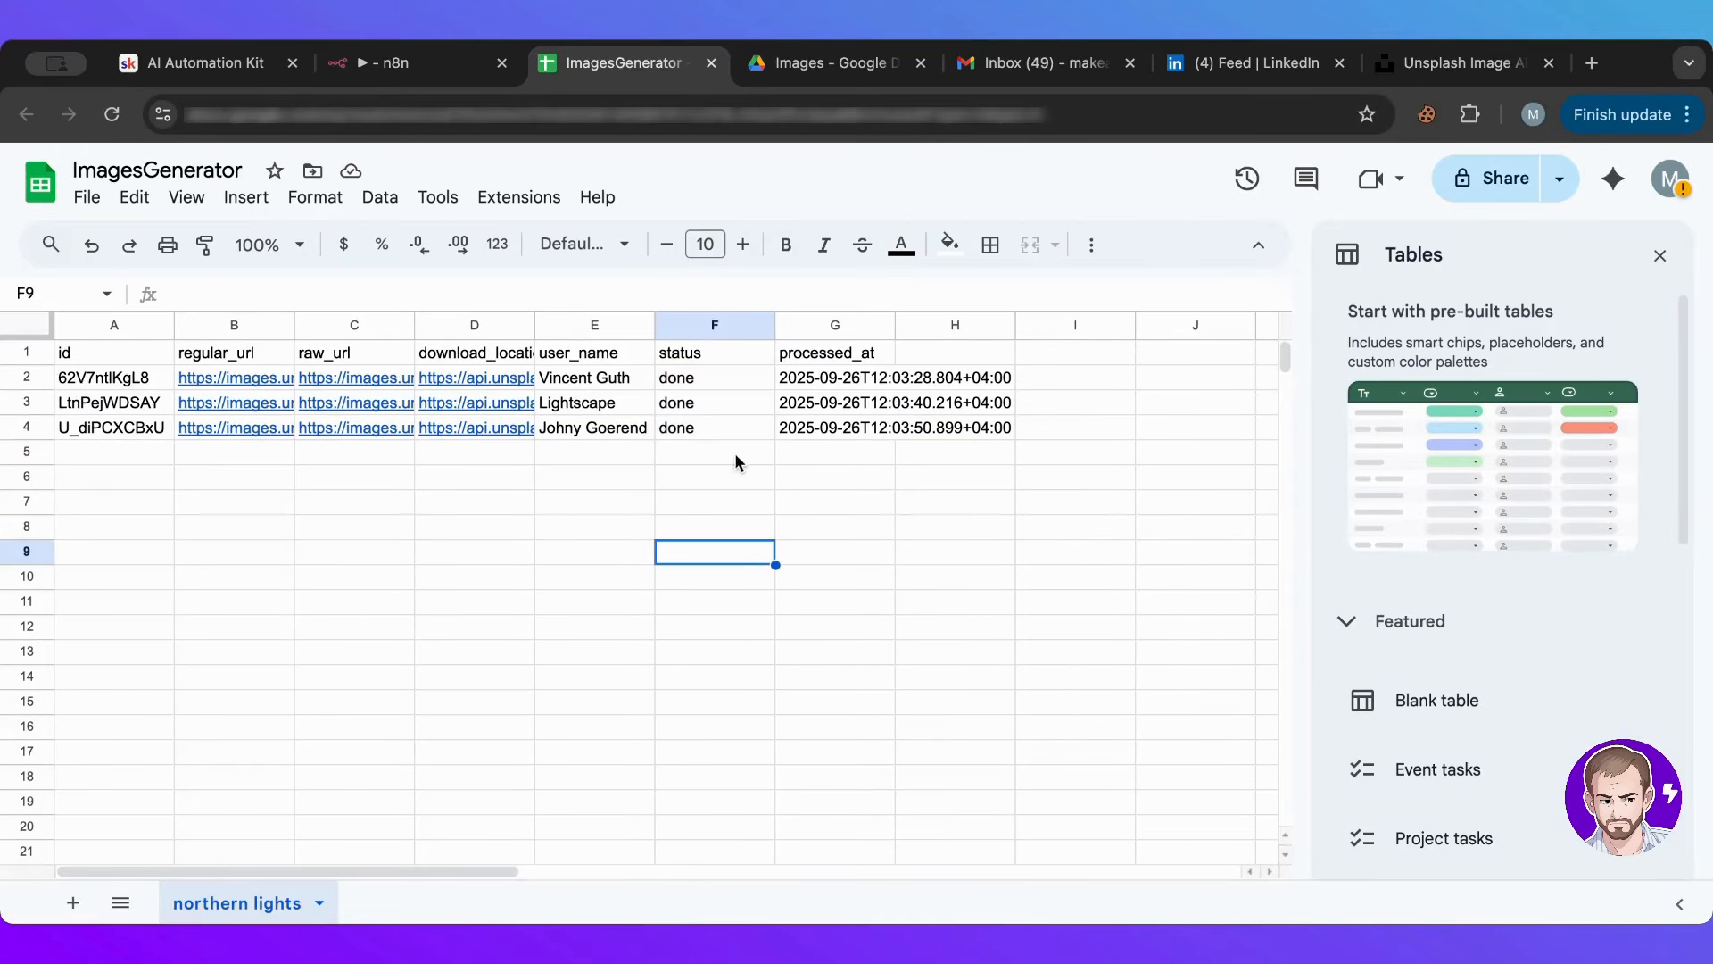
drag(715, 375, 715, 419)
click(708, 500)
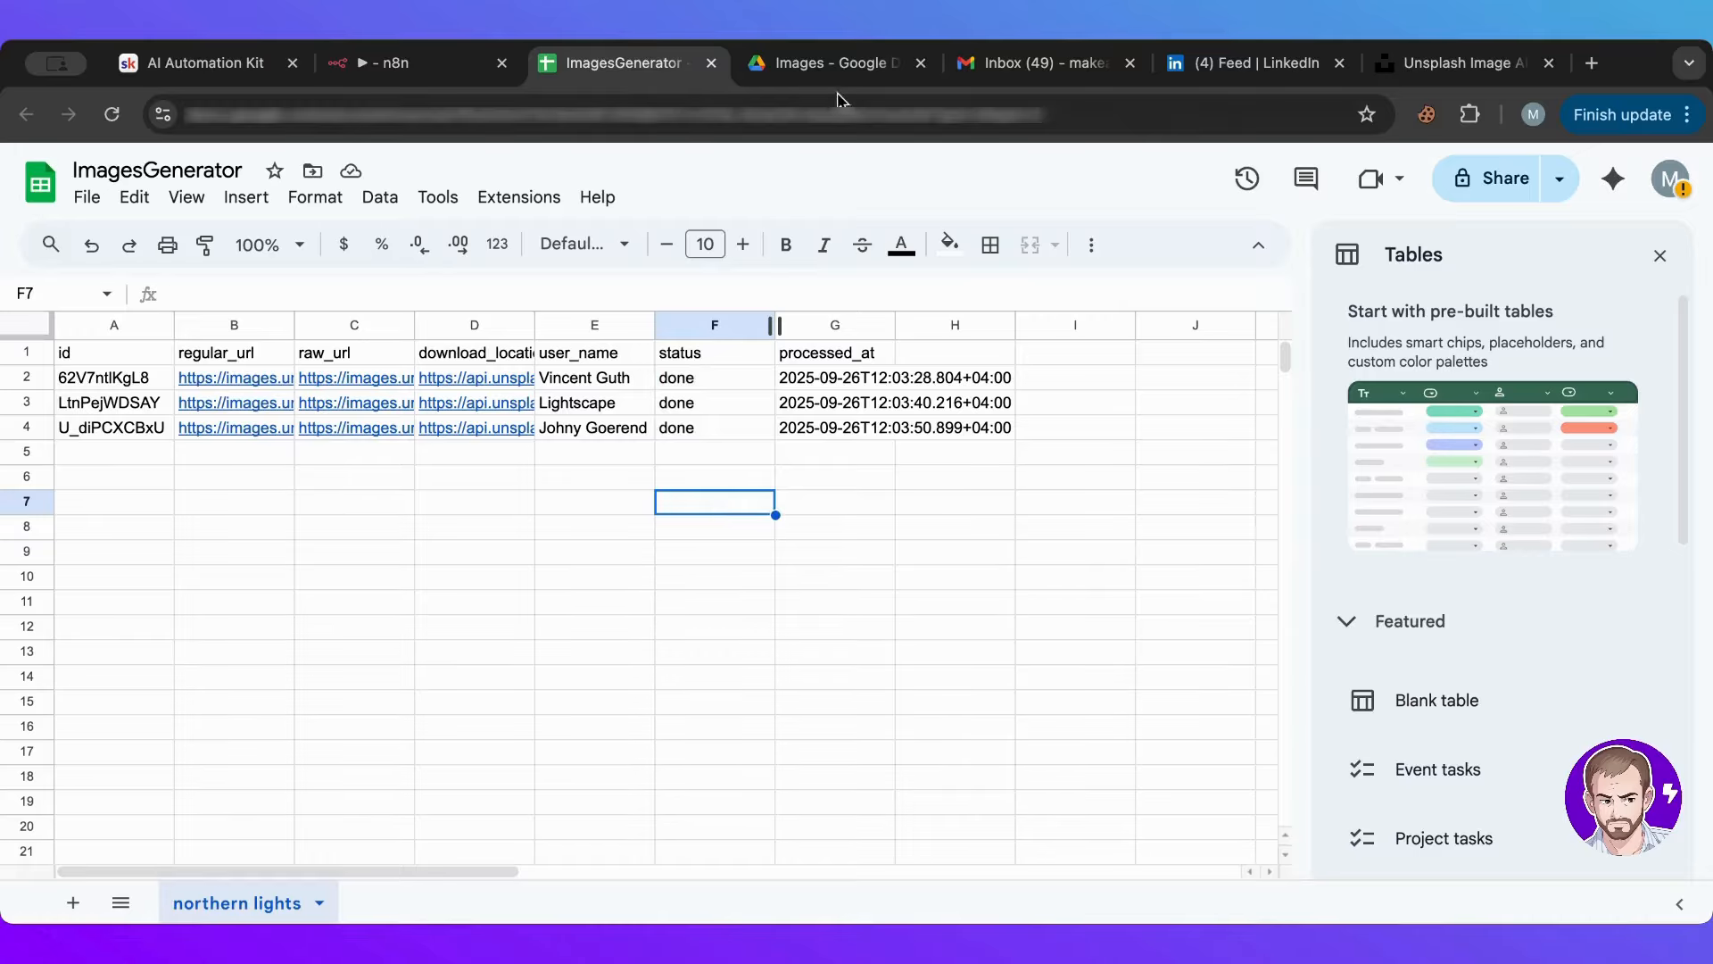
Step: Switch to the Images folder in Google Drive and preview northern lights-1.jpg, northern lights-2.jpg and northern lights-3.jpg in turn
click(831, 77)
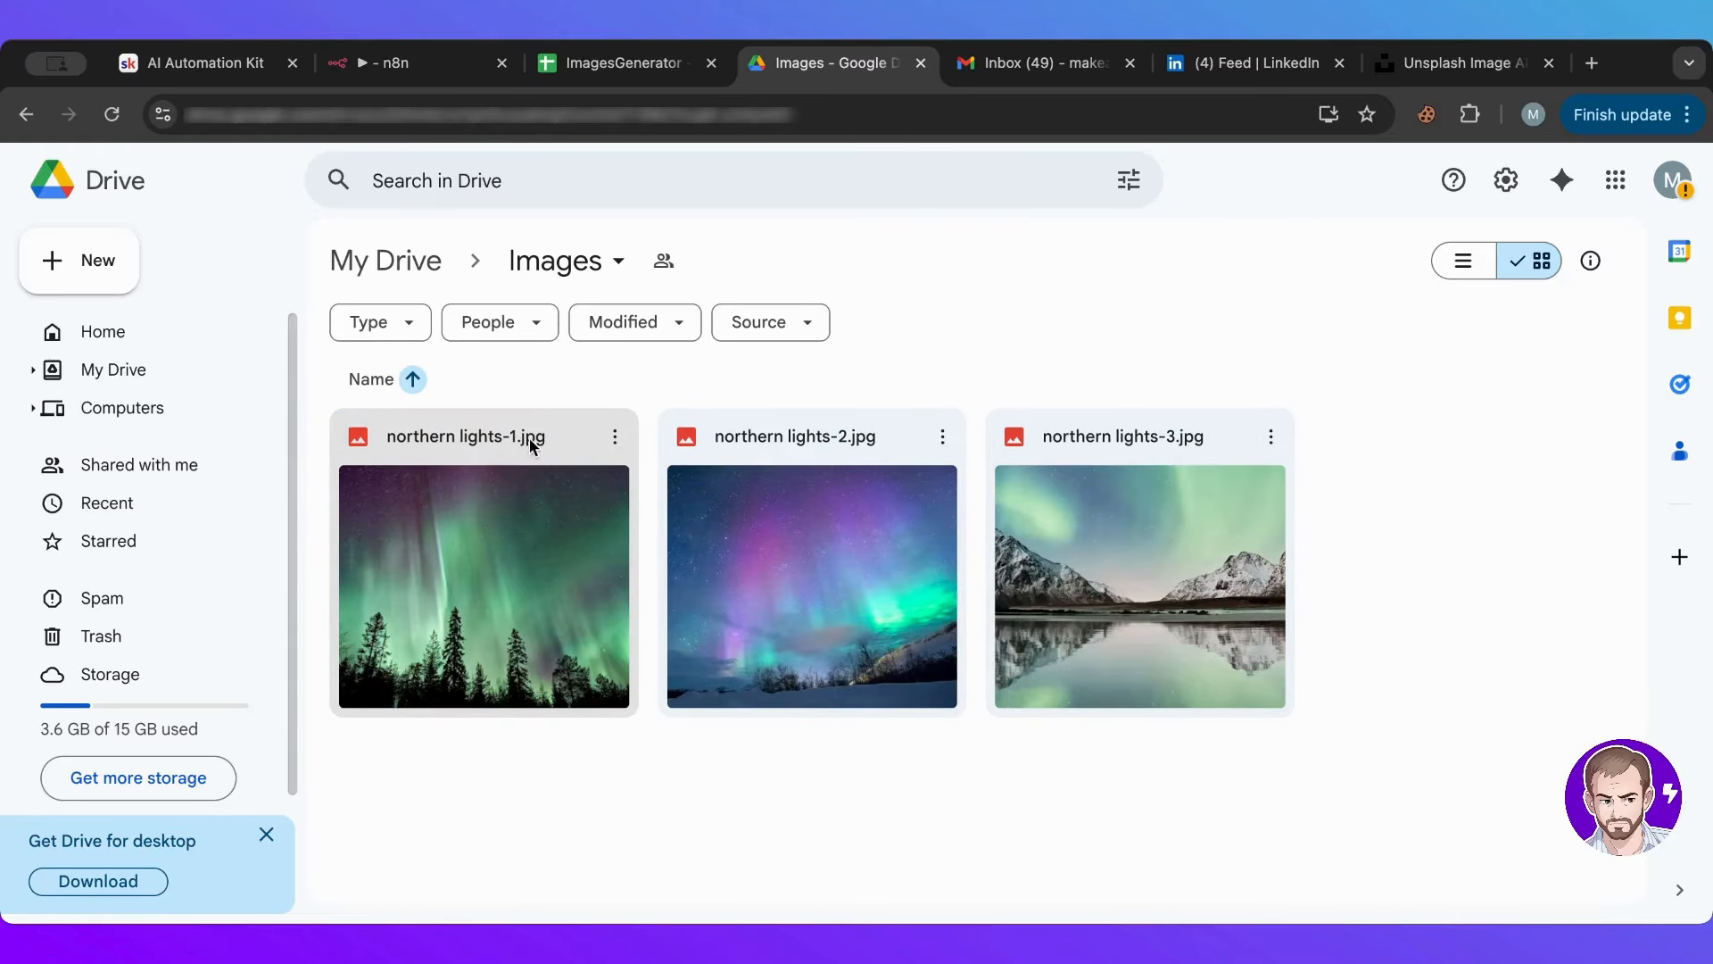
double_click(554, 596)
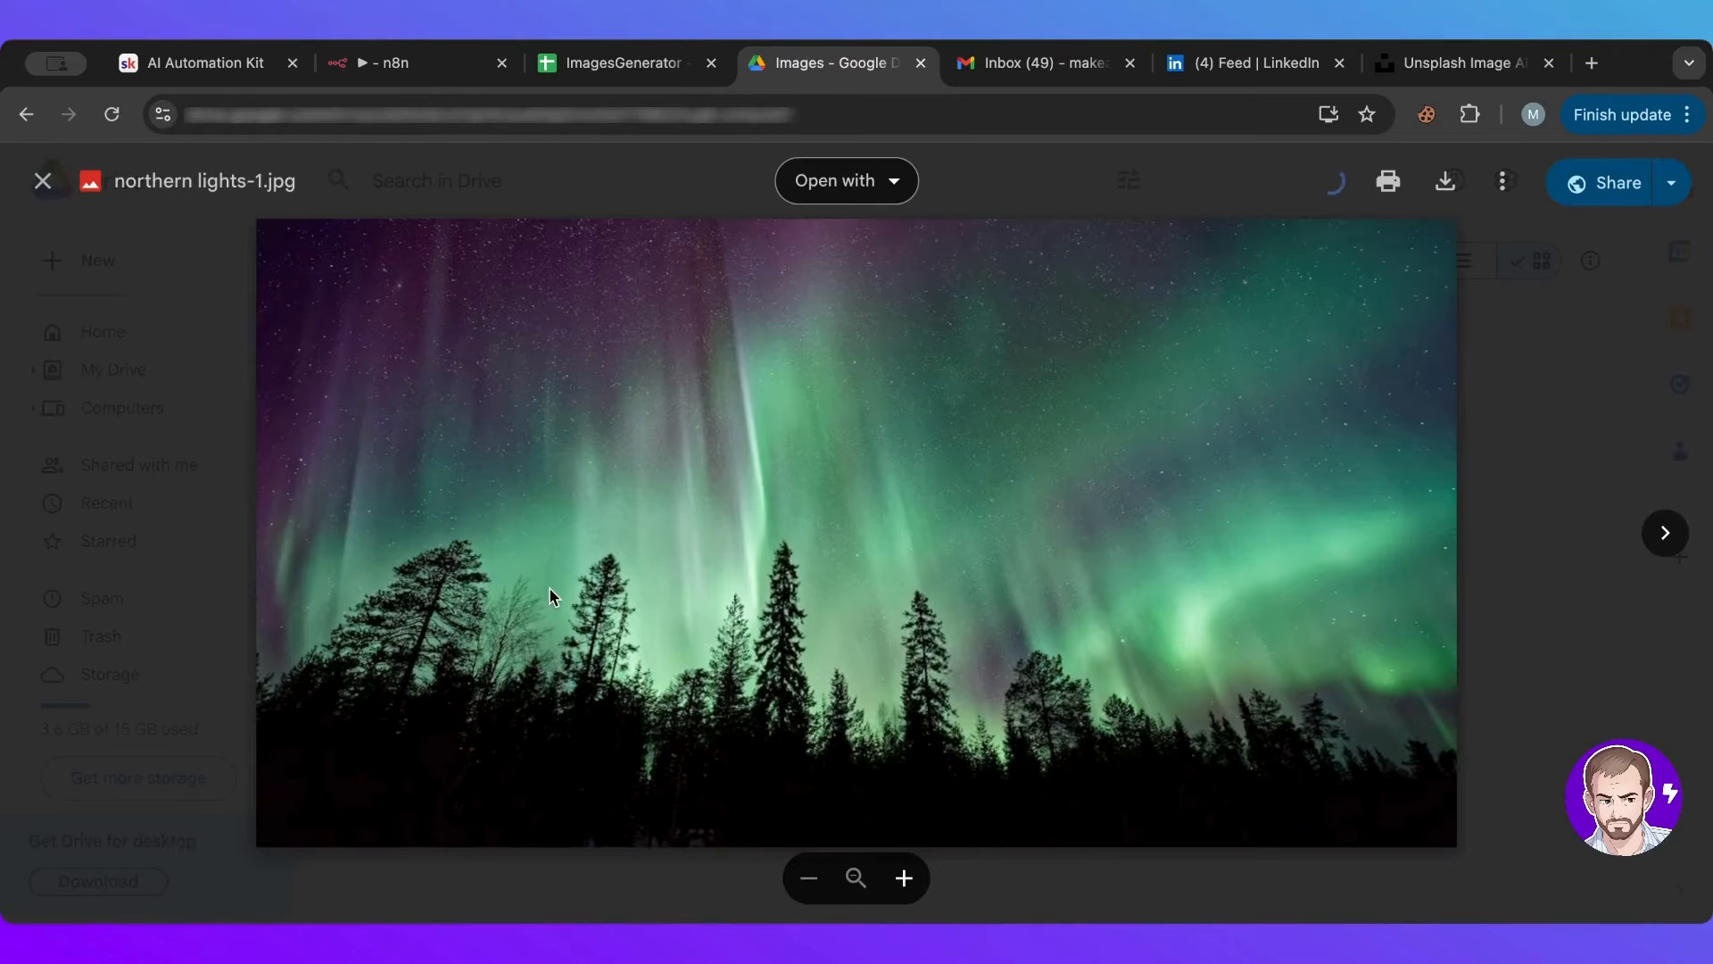
click(1602, 371)
double_click(880, 600)
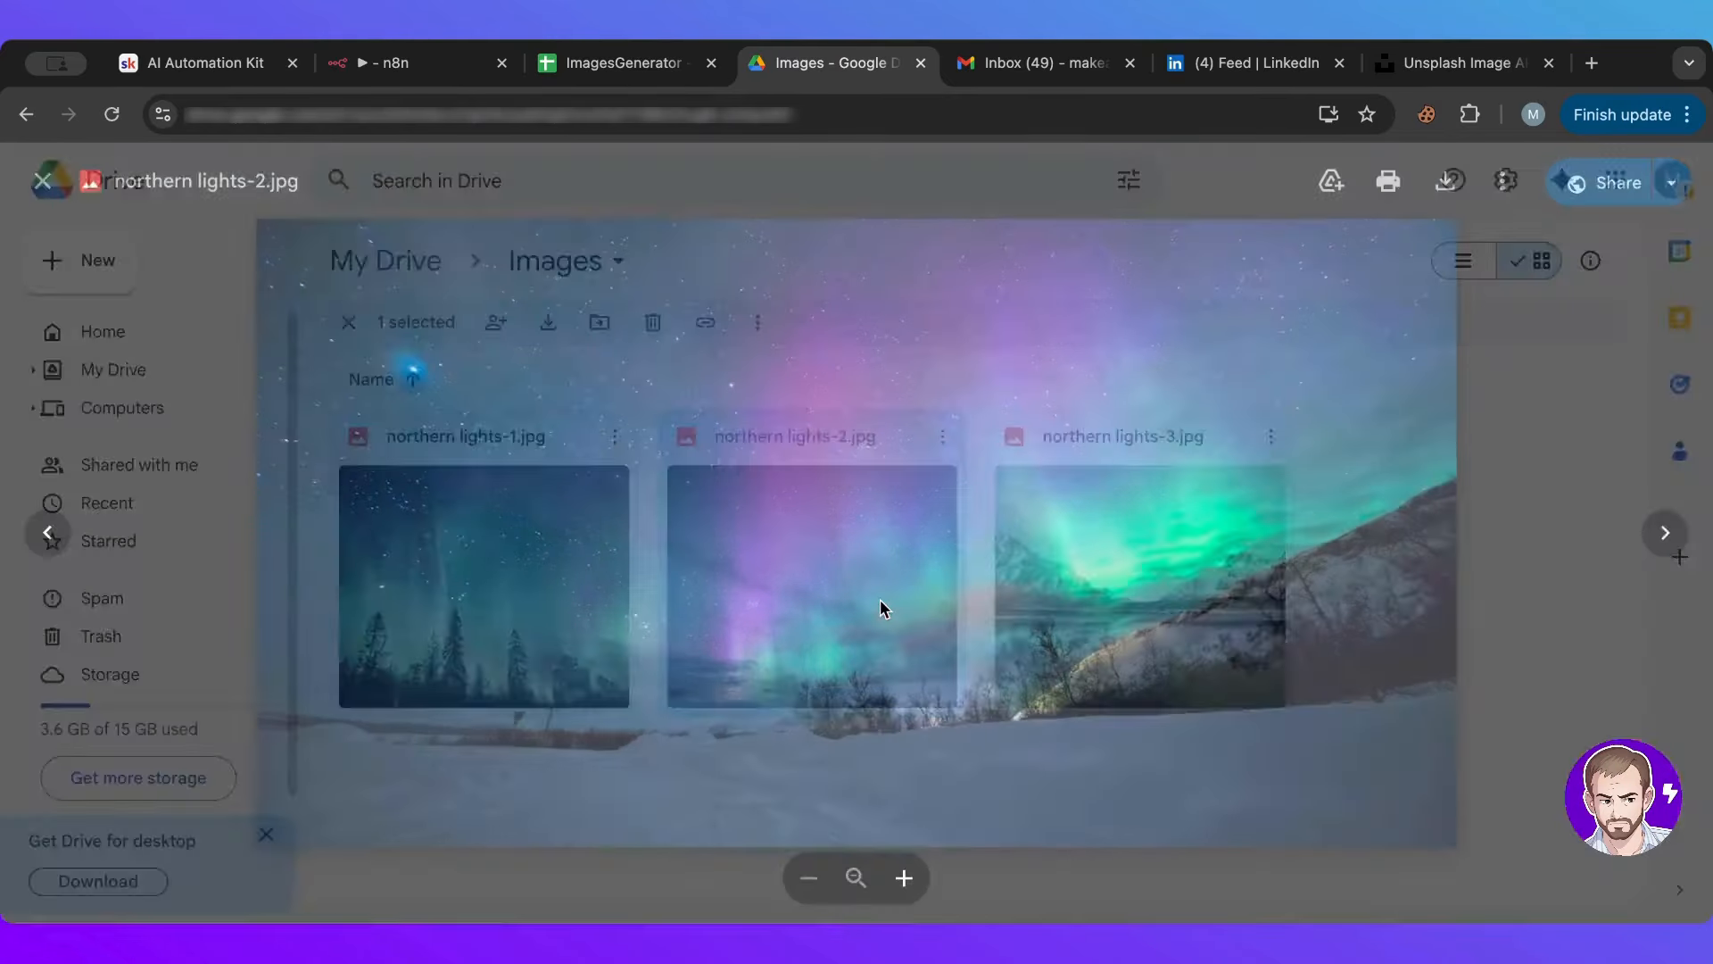
click(1594, 432)
double_click(1231, 593)
click(1595, 446)
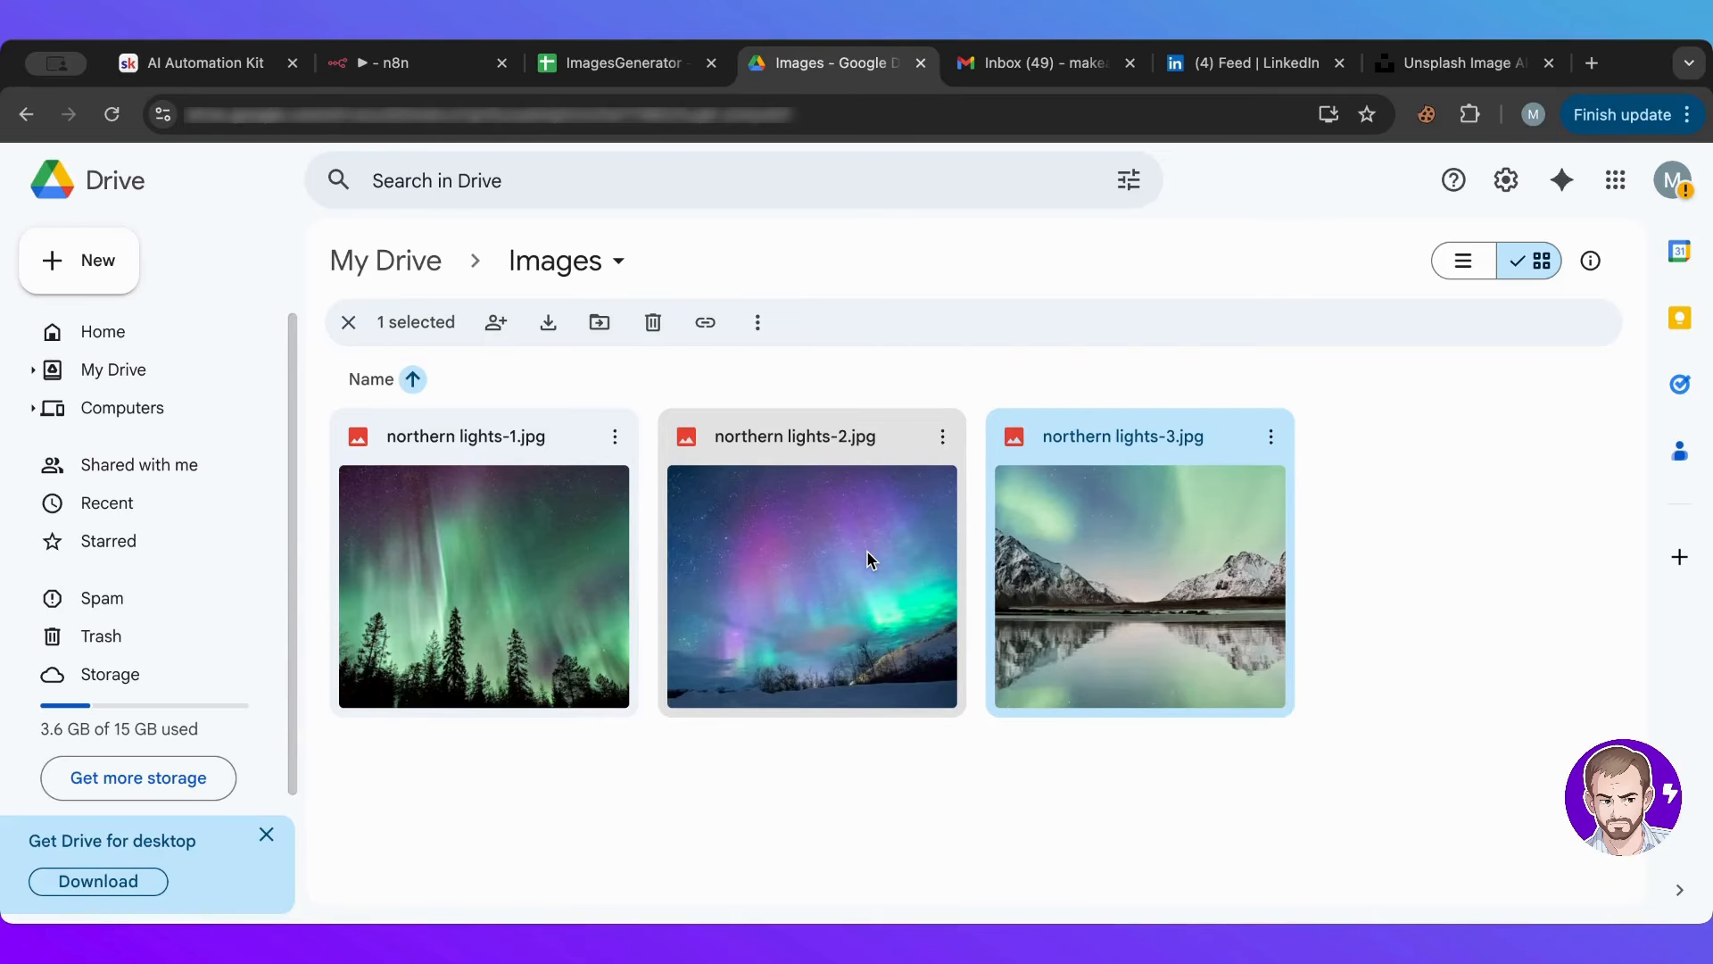
Step: Return to the Unsplash Workflow in n8n and examine the Run Settings to startNumber branch alongside the numbered file names in Drive
click(426, 74)
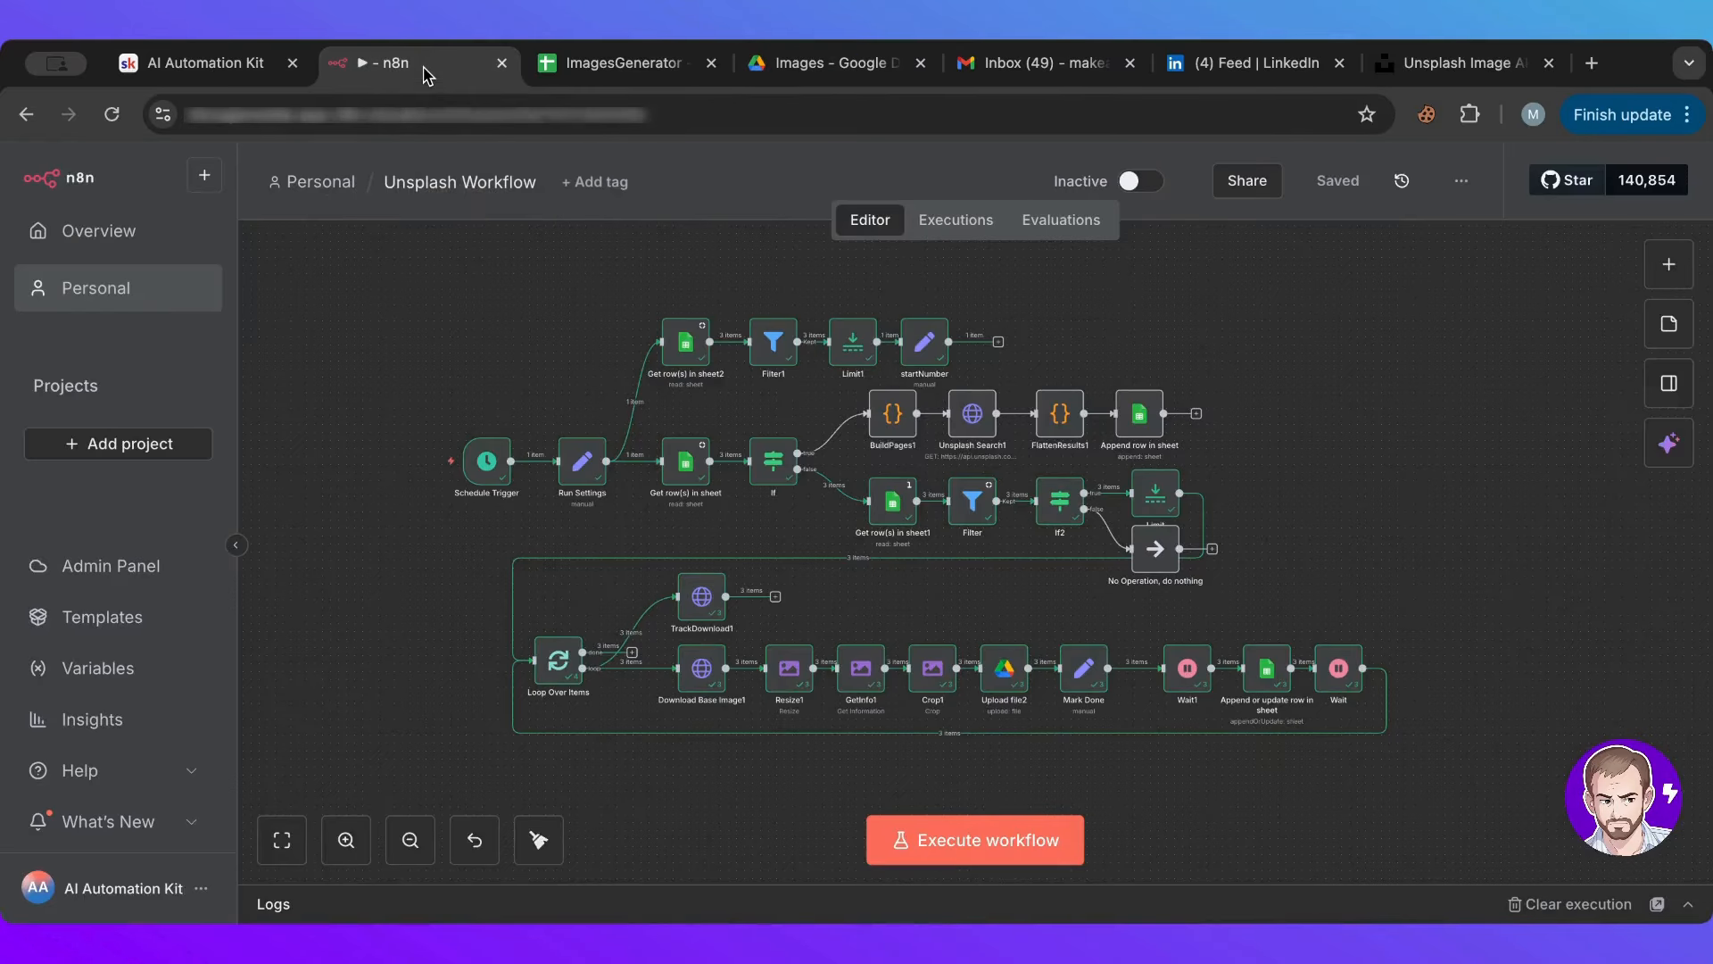
scroll(538, 334, up, 2)
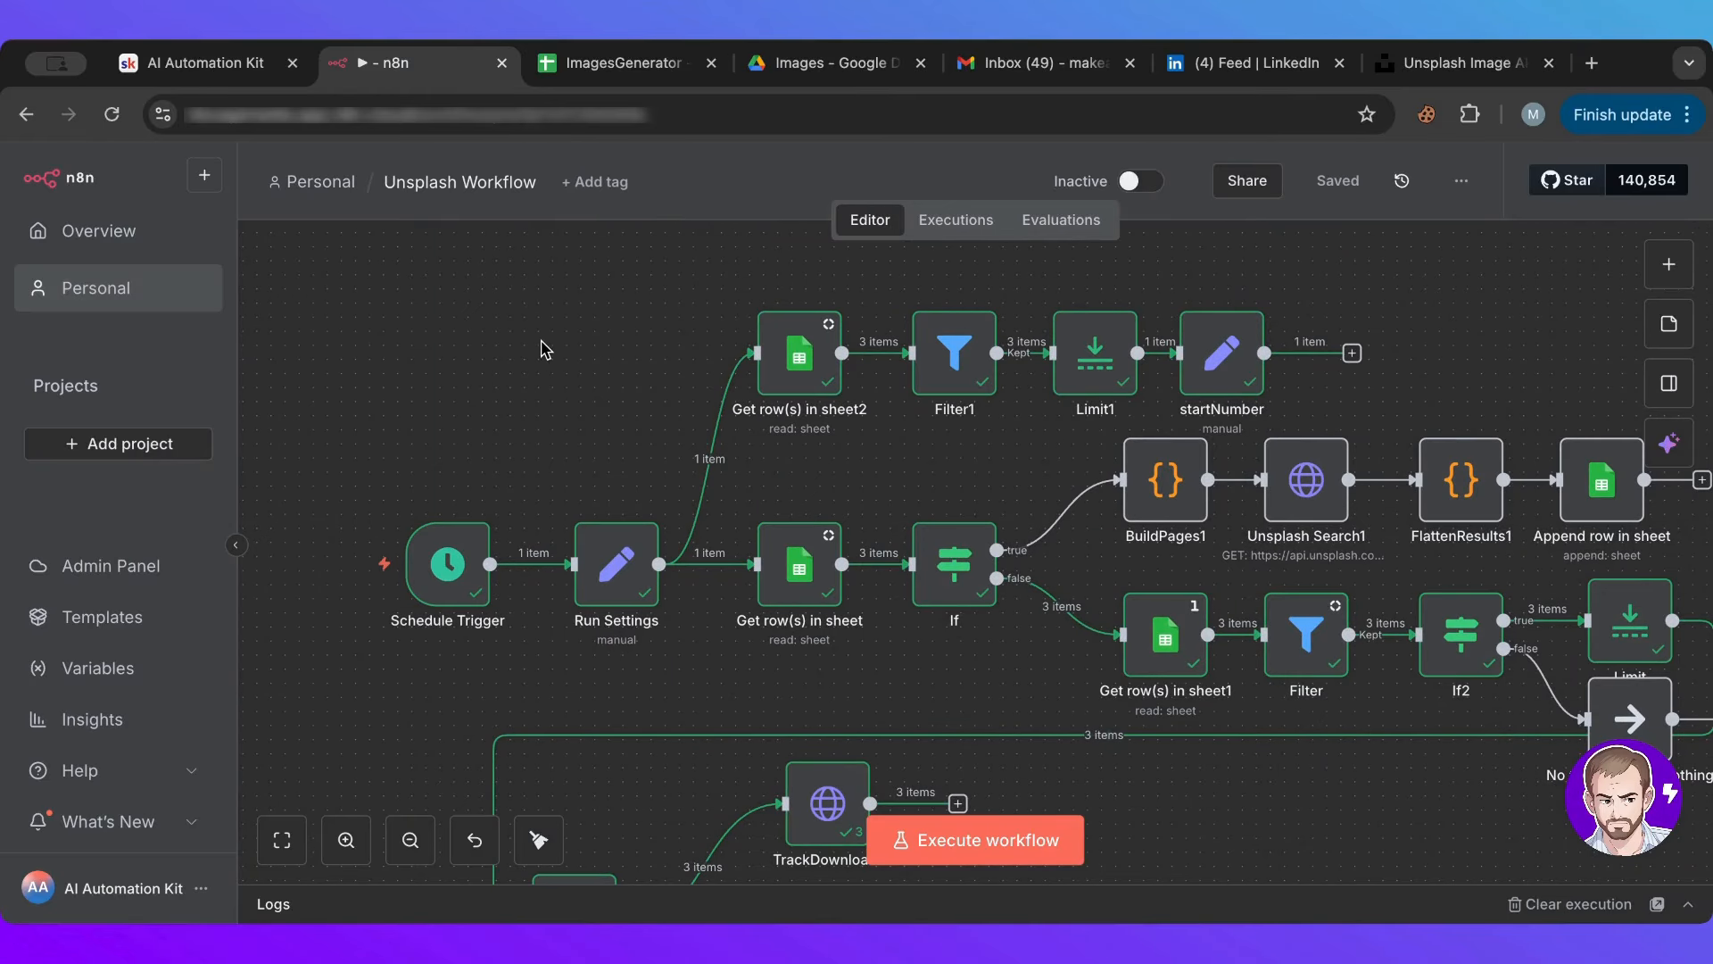
scroll(540, 344, up, 2)
click(626, 656)
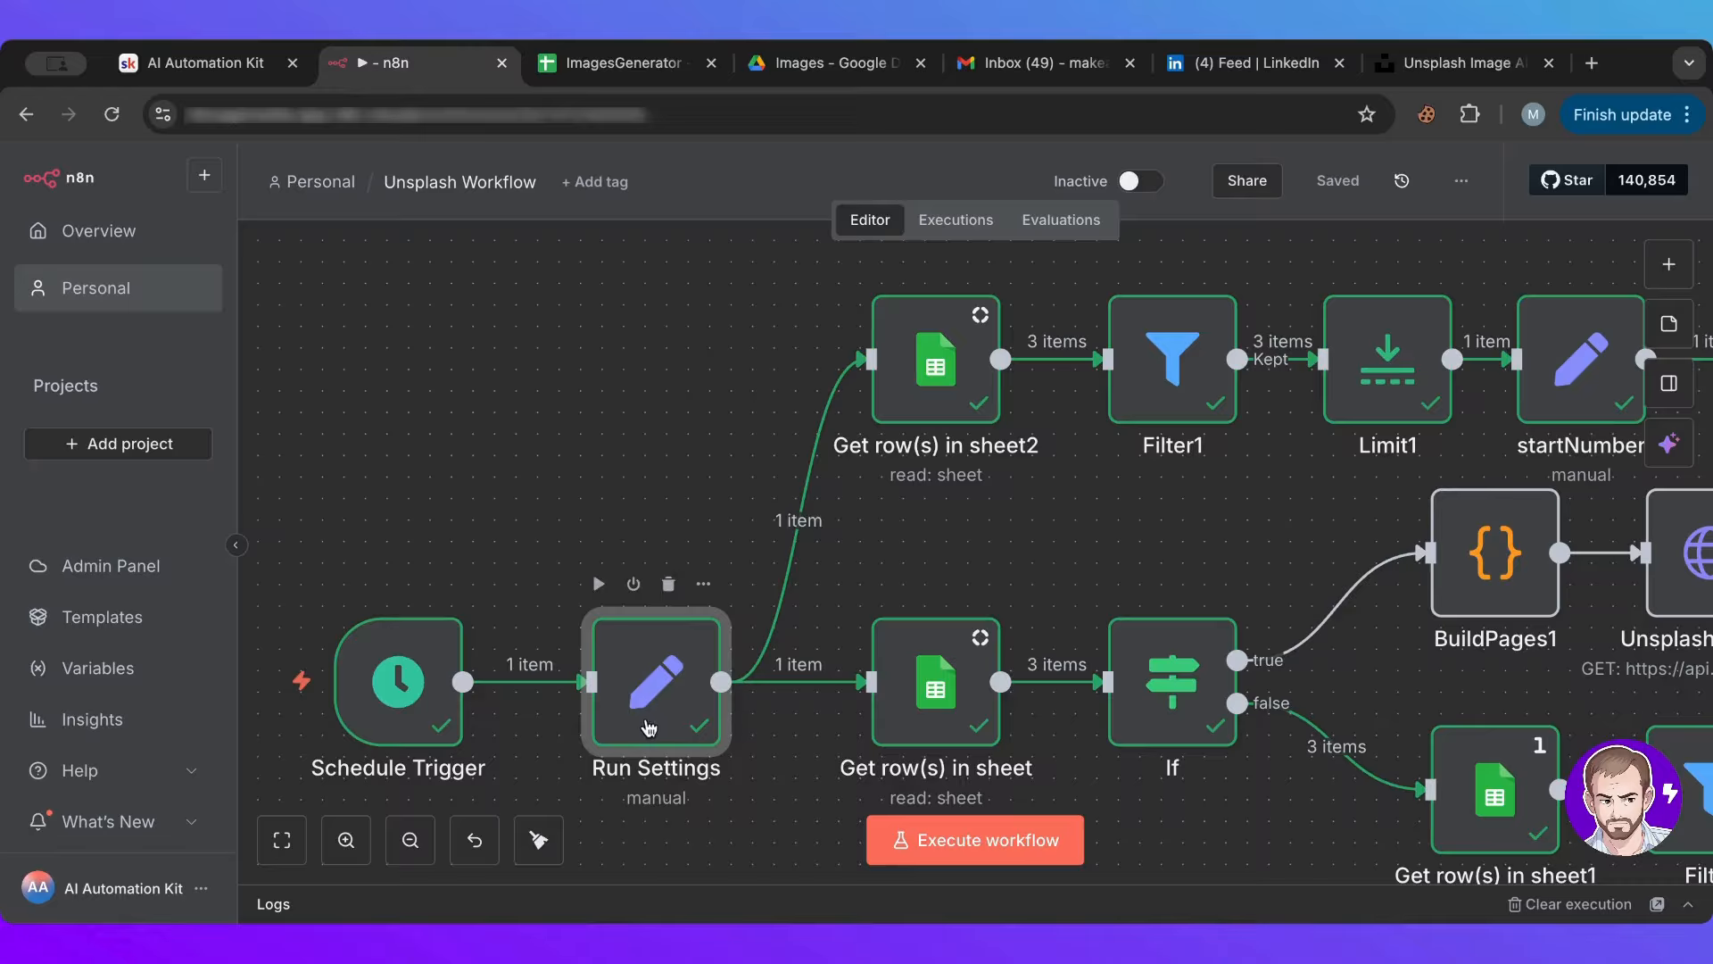
click(1006, 515)
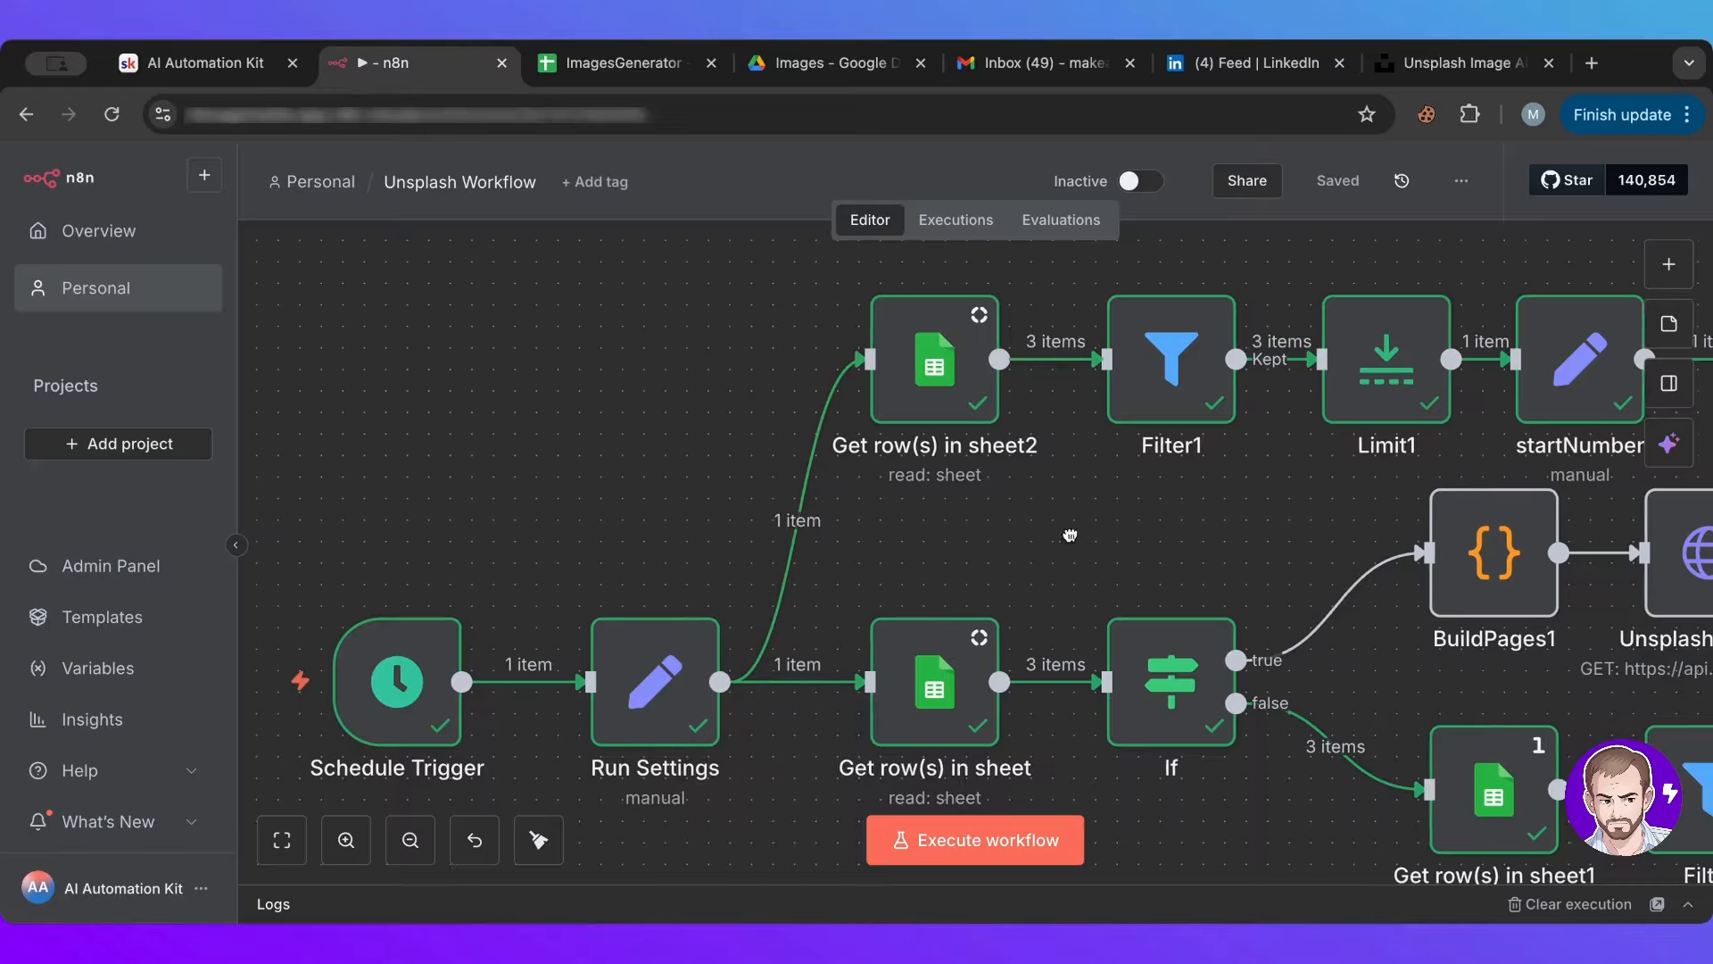
scroll(1007, 516, right, 5)
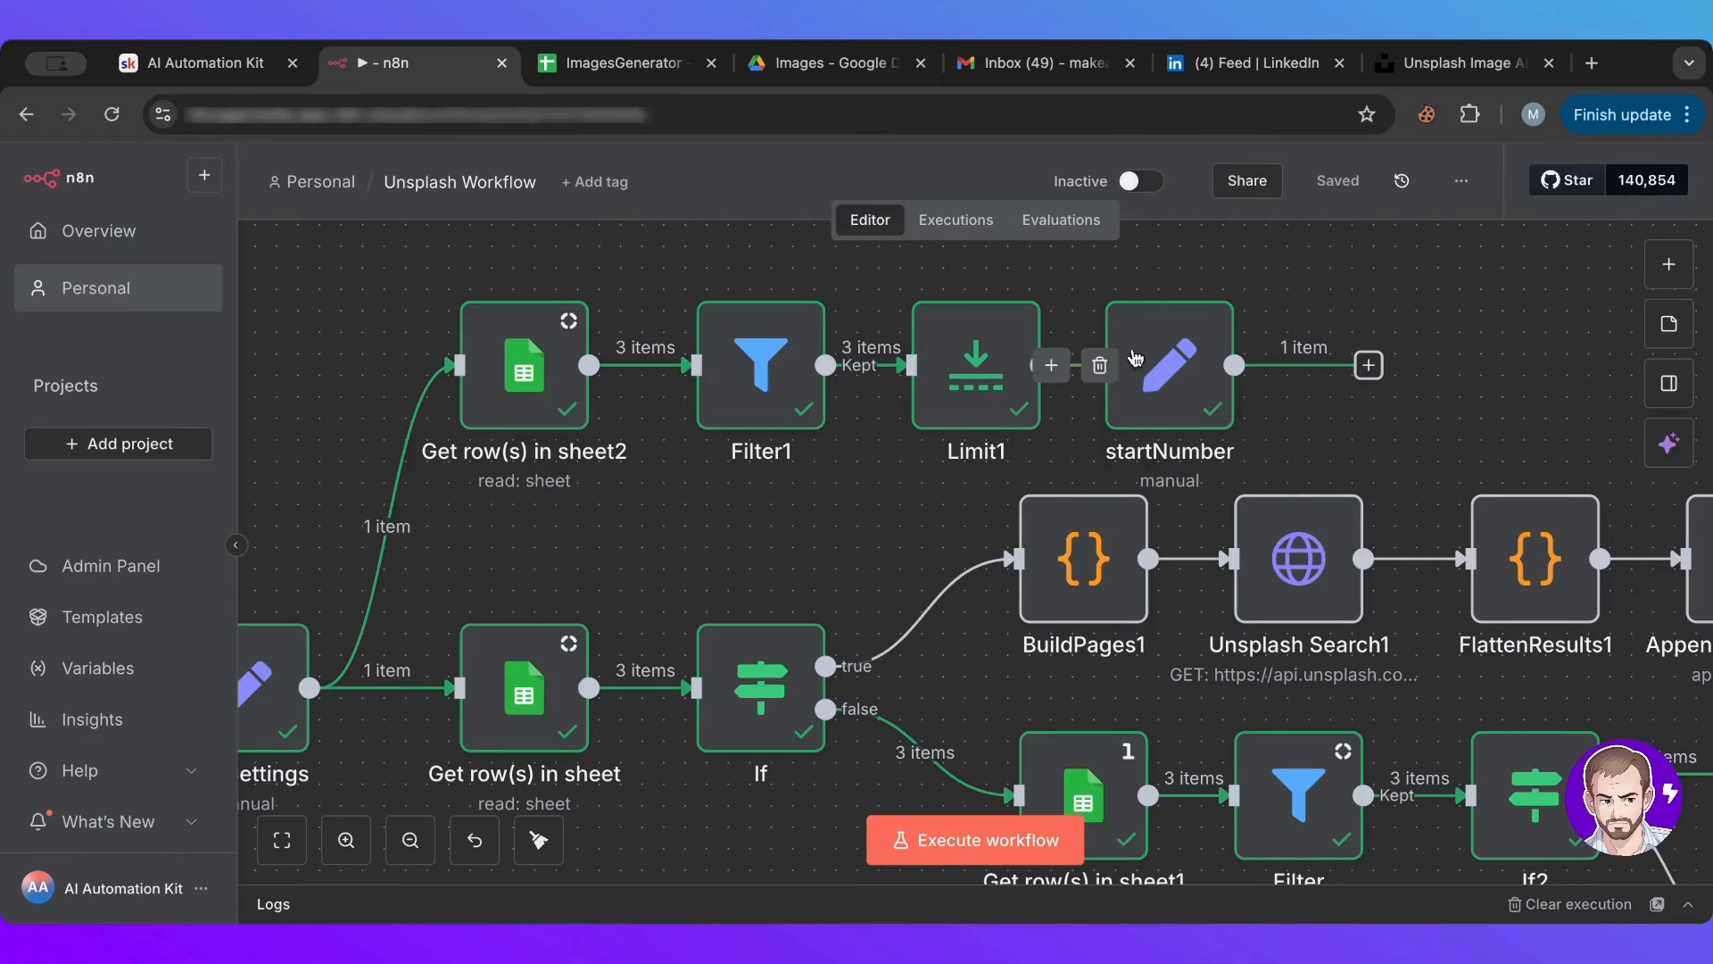
click(814, 79)
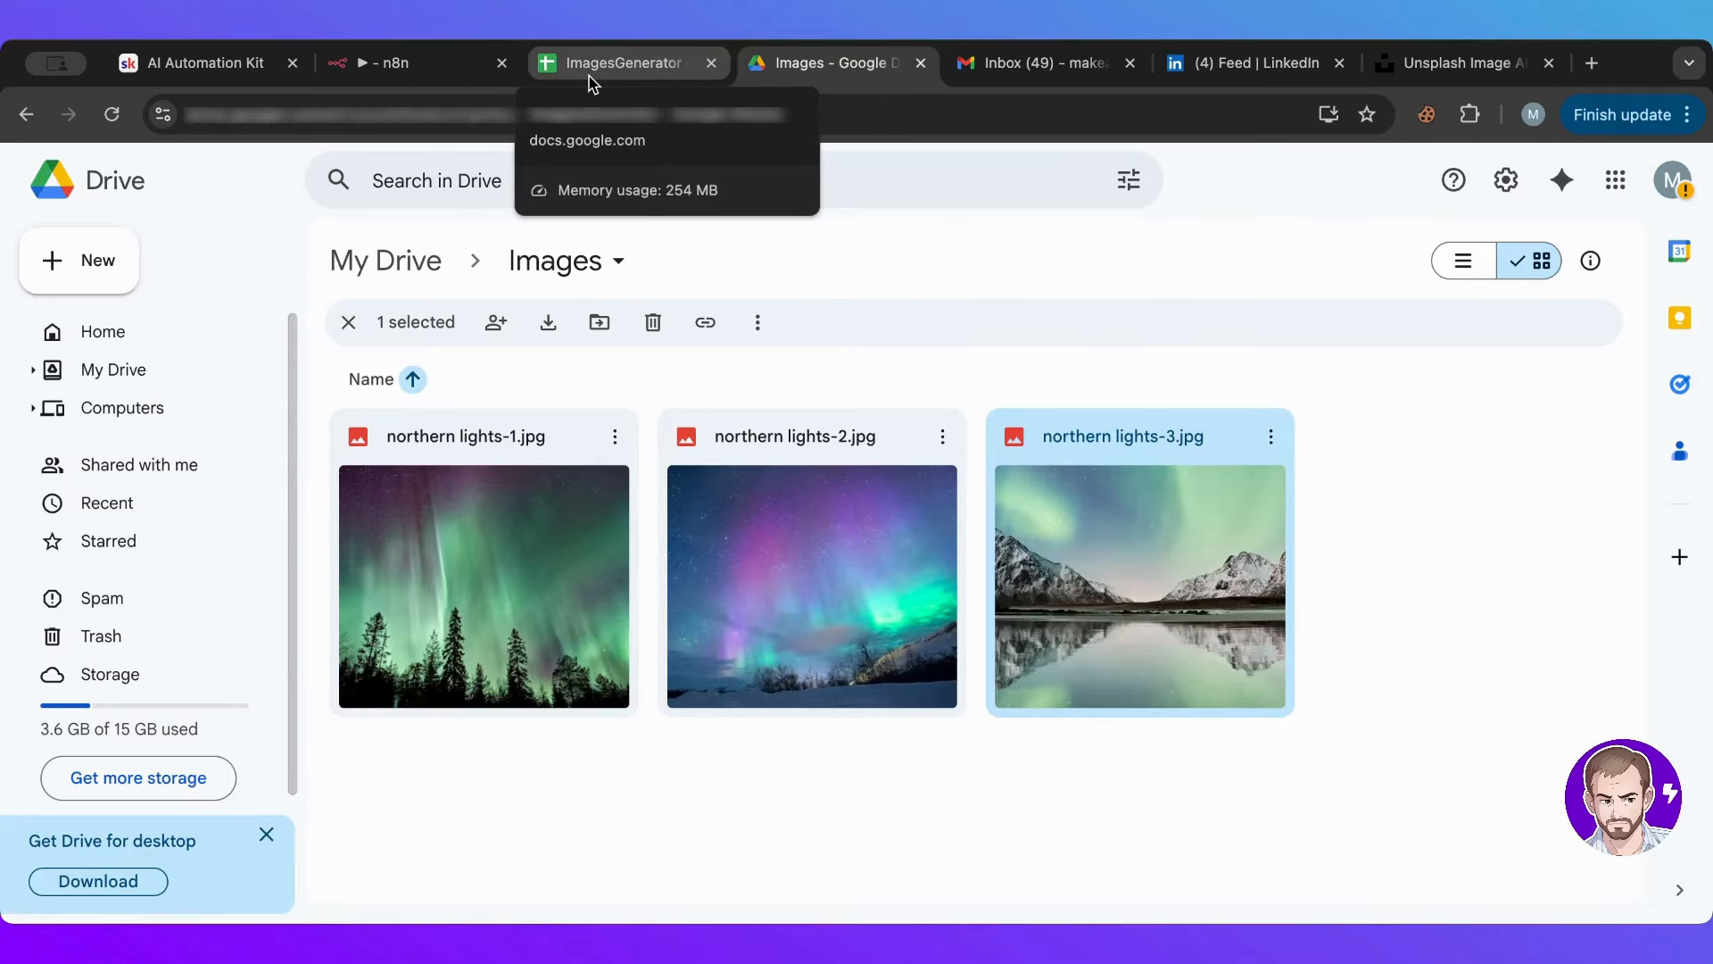
click(447, 65)
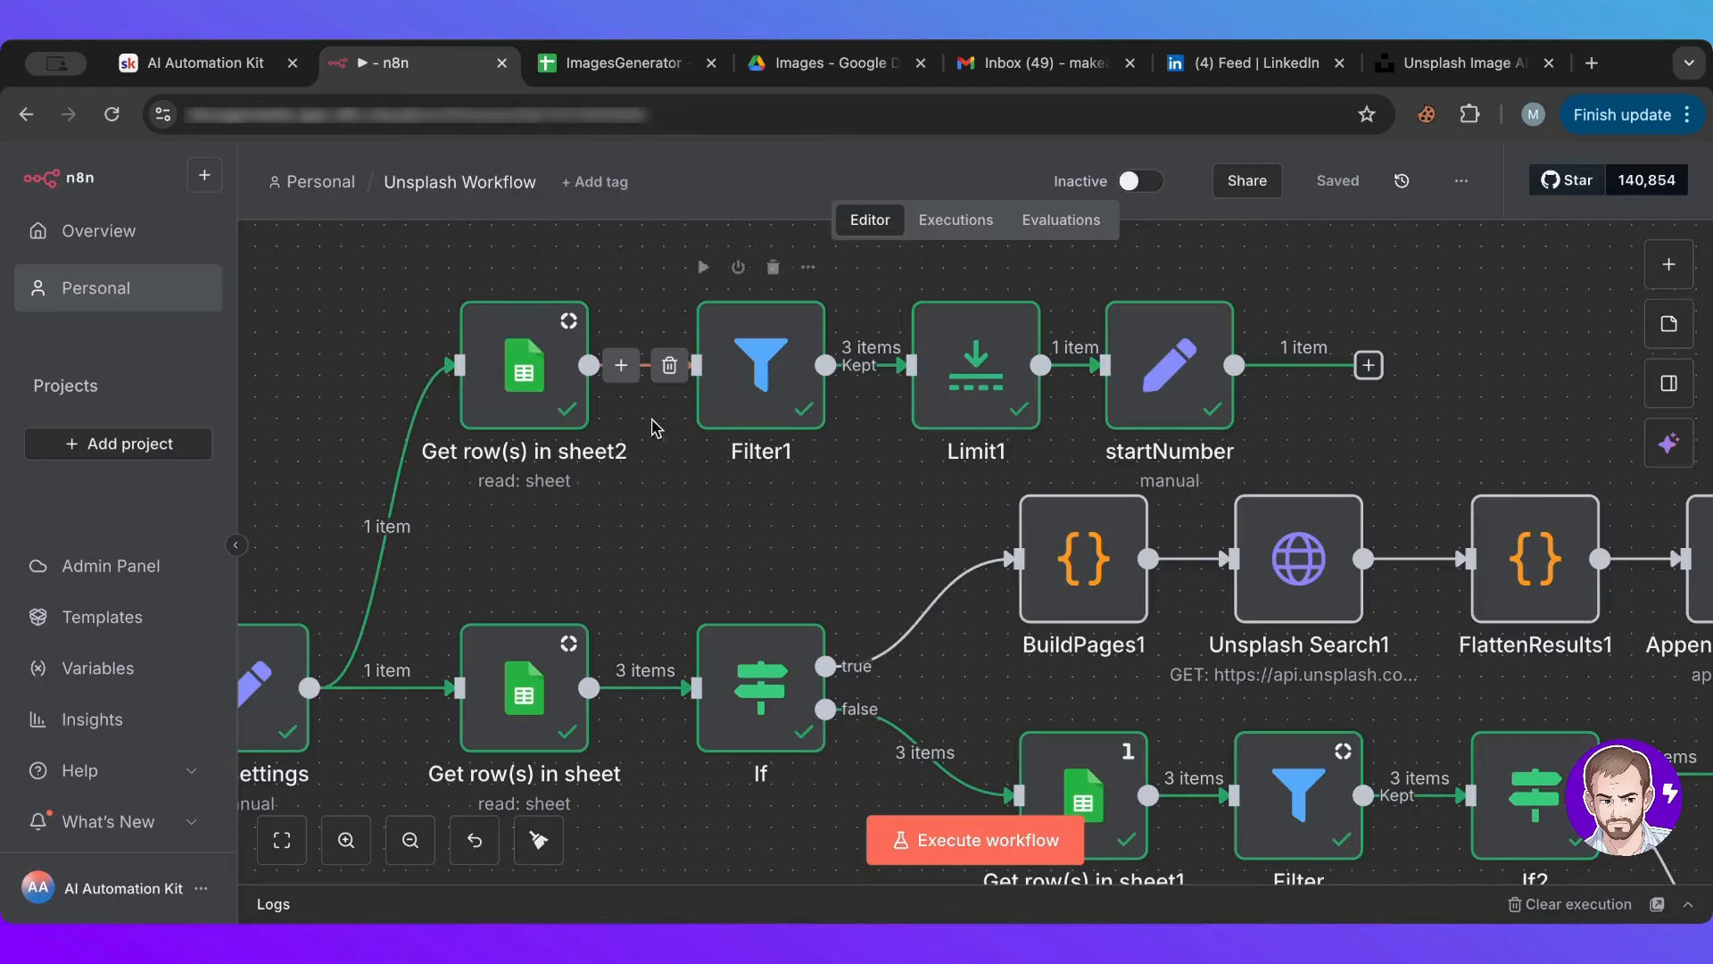
Step: Inspect the parameters and output items of the Get row(s) in sheet2 node, then return to the canvas
click(496, 383)
double_click(495, 383)
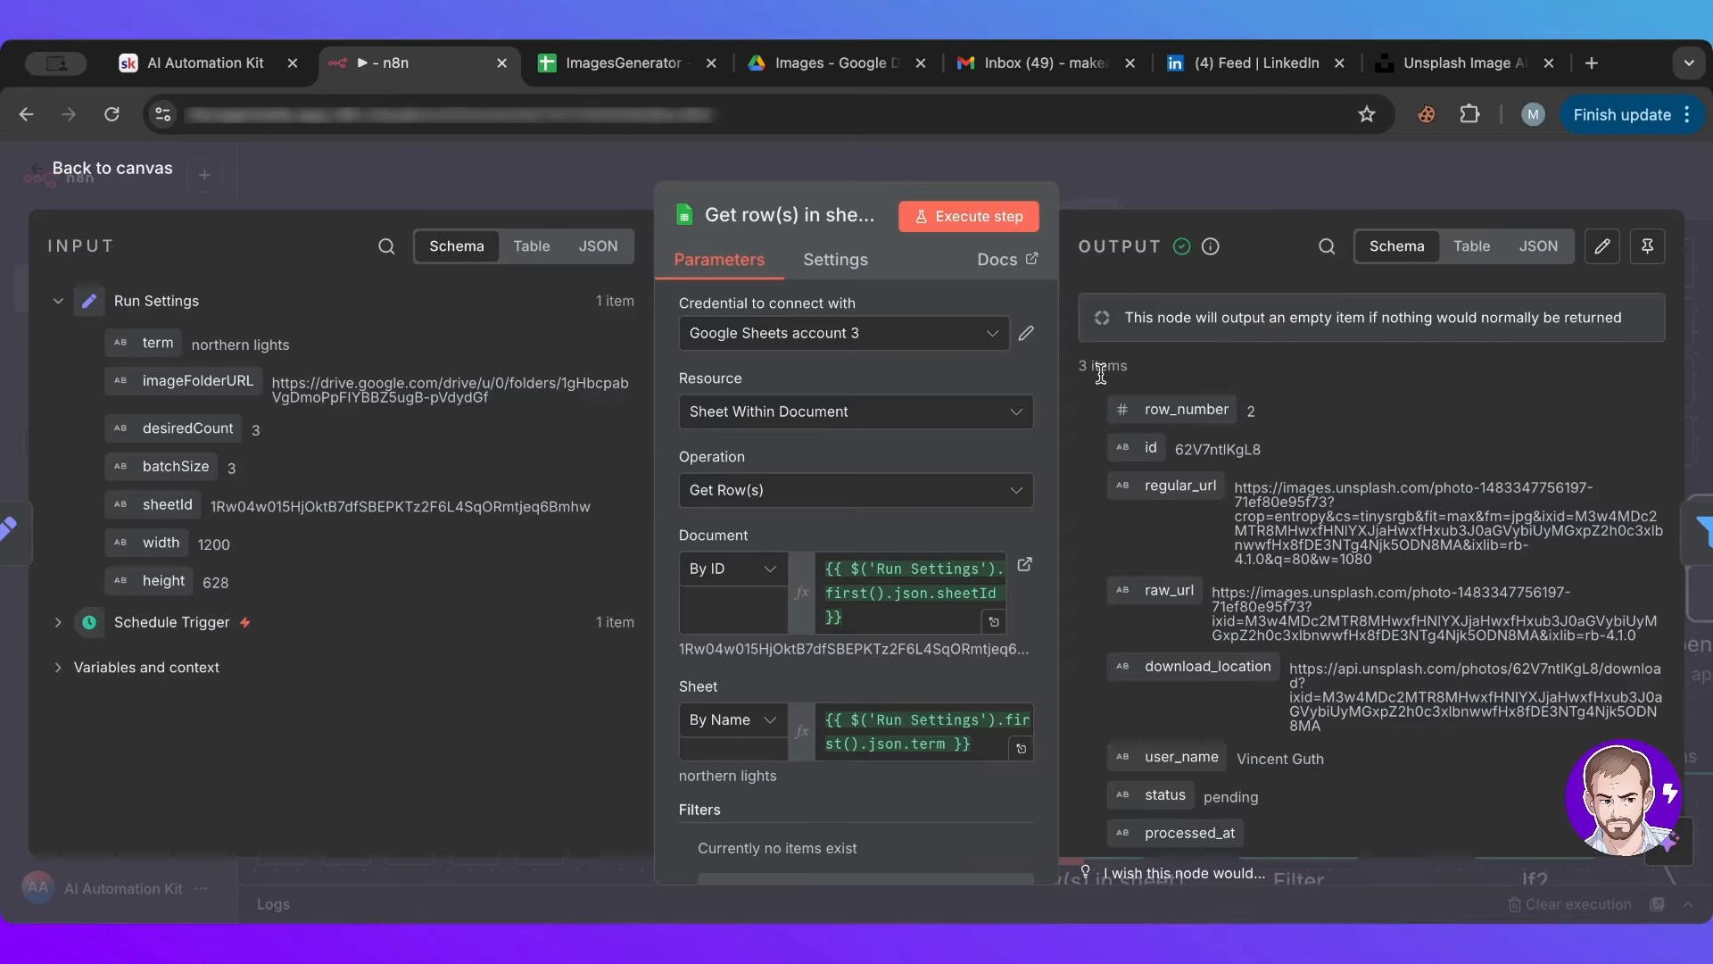
drag(1078, 361, 1174, 369)
key(Escape)
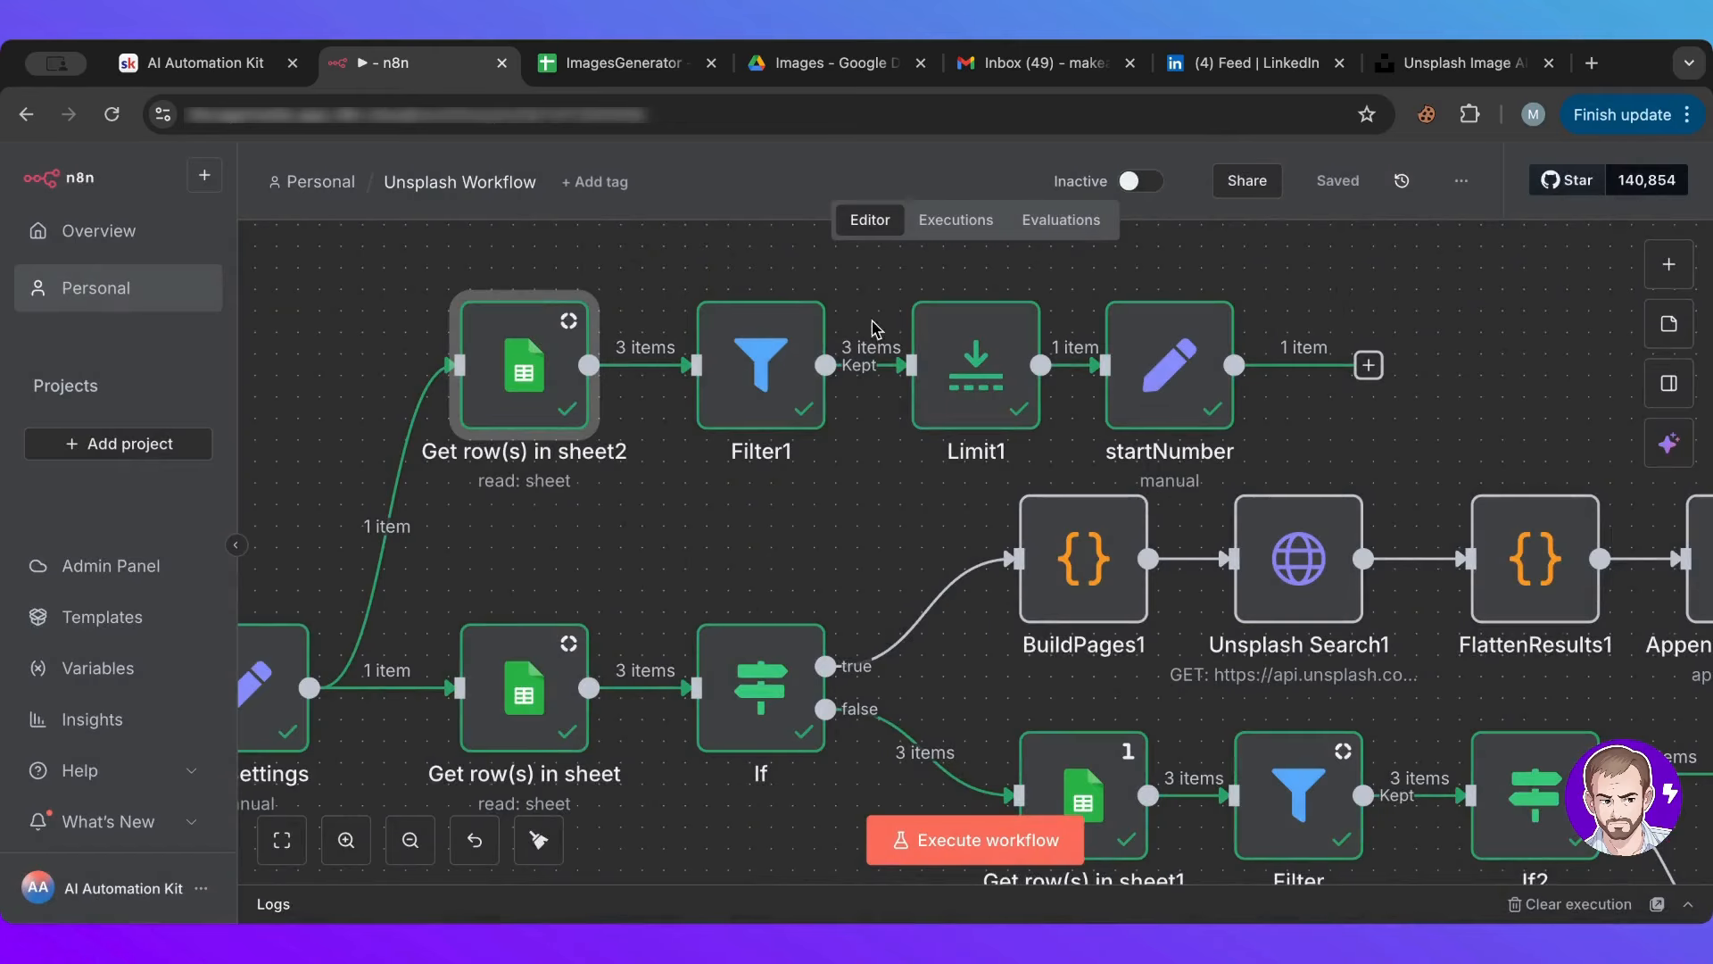
Step: Inspect the status conditions of the Filter1 node, including what its first expression evaluates to, and close the node
click(739, 382)
double_click(738, 382)
click(758, 360)
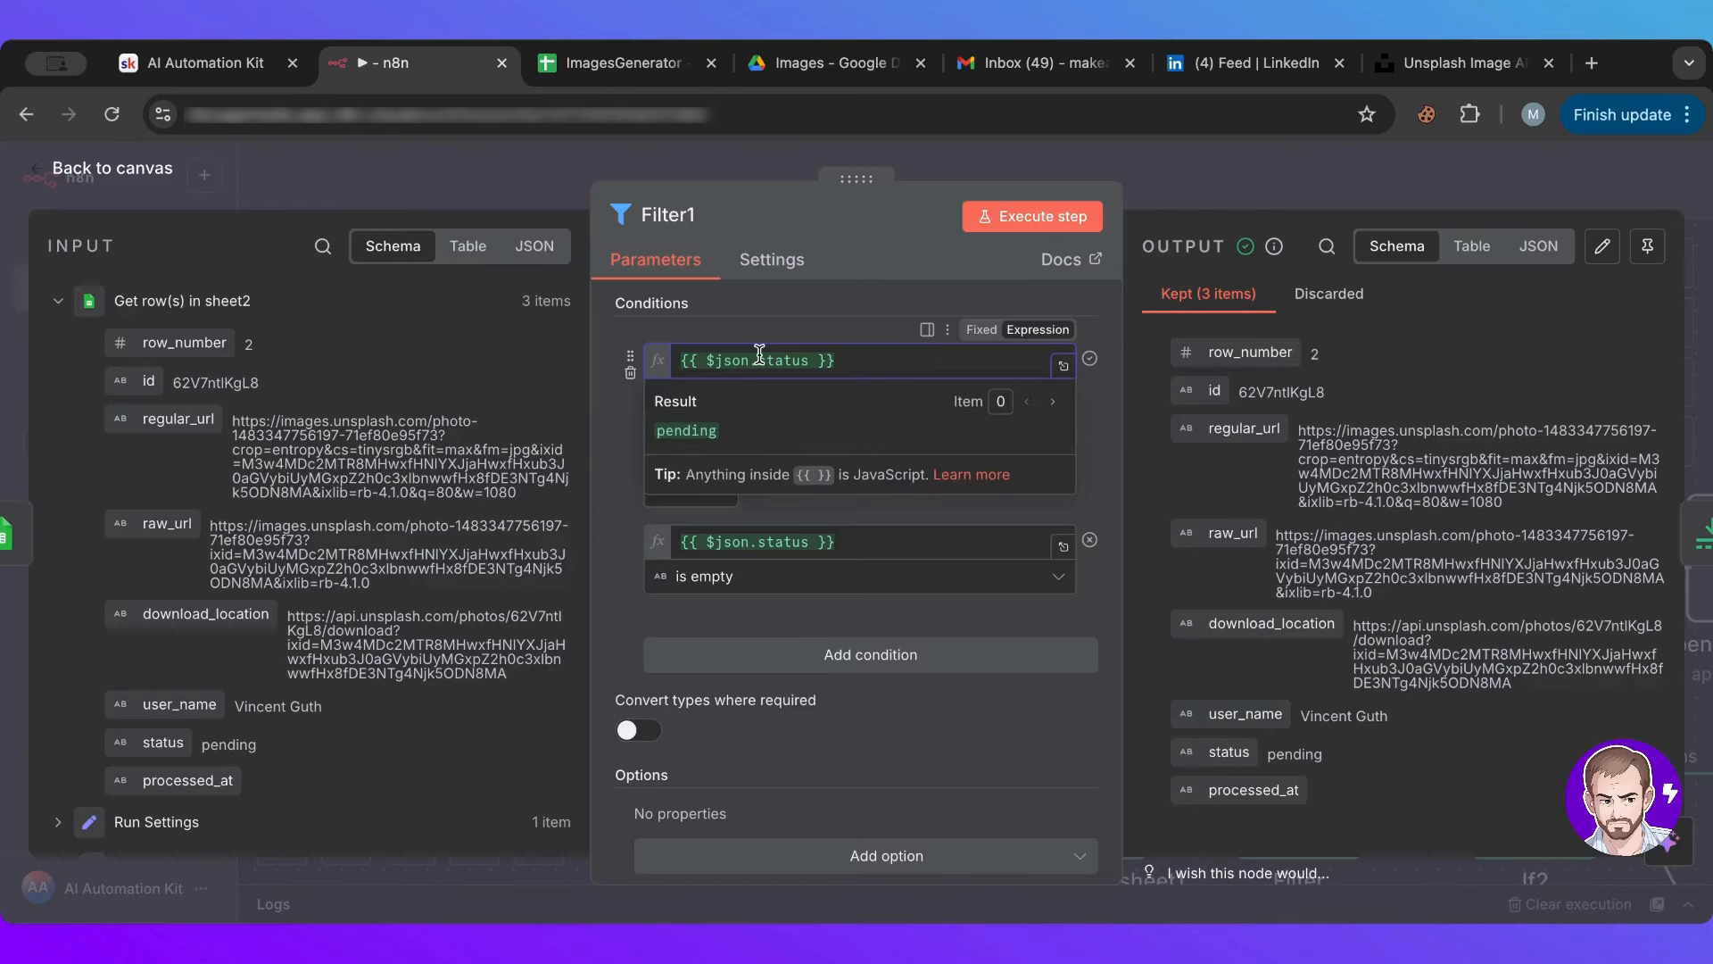
click(762, 335)
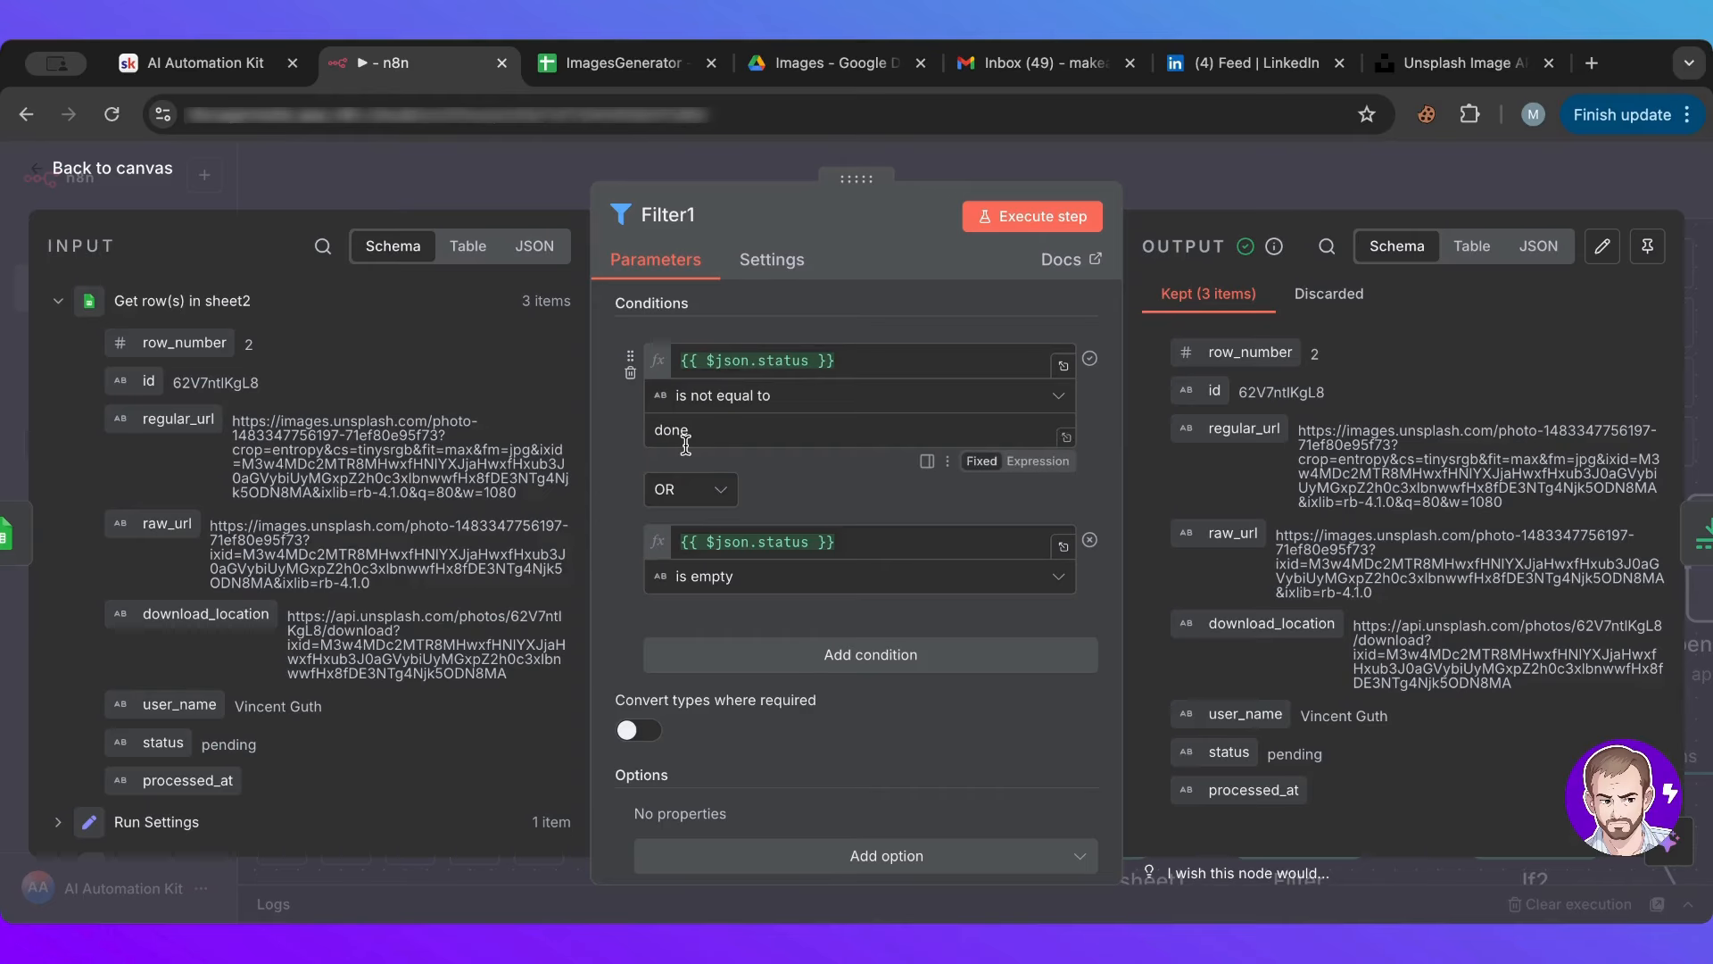
click(815, 360)
key(Escape)
Step: Inspect the Limit1 node's row_number output, compare it with the rows in the ImagesGenerator spreadsheet, and close the node
double_click(982, 393)
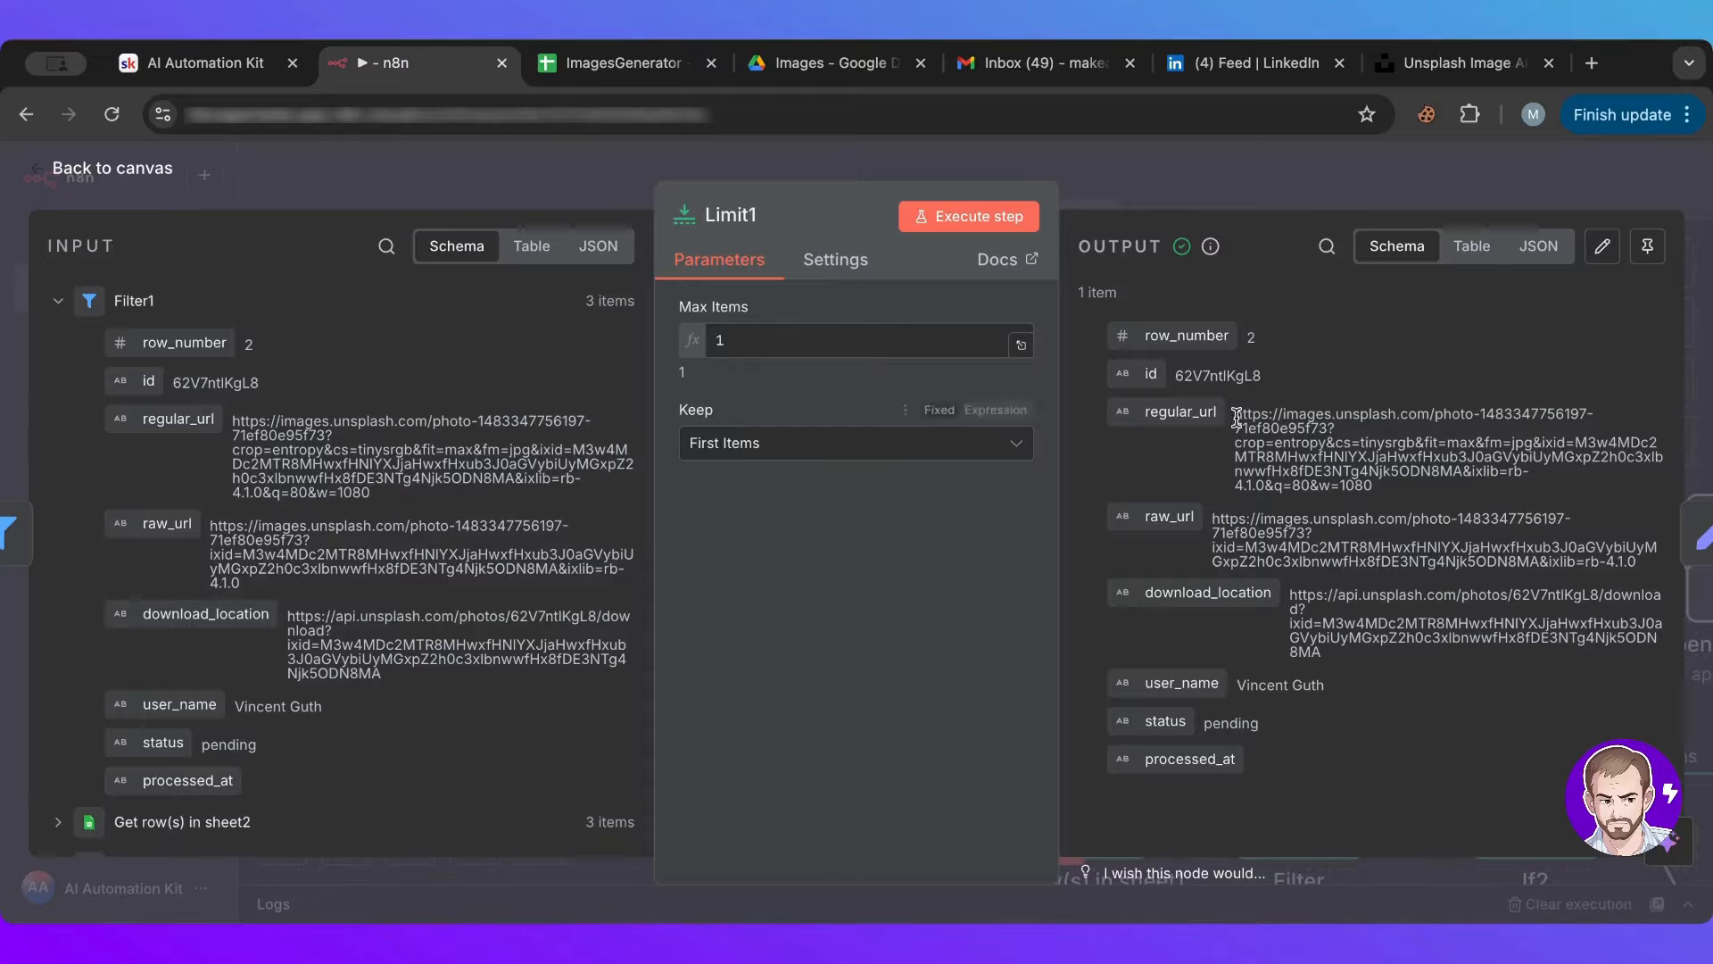
drag(1267, 339, 1148, 344)
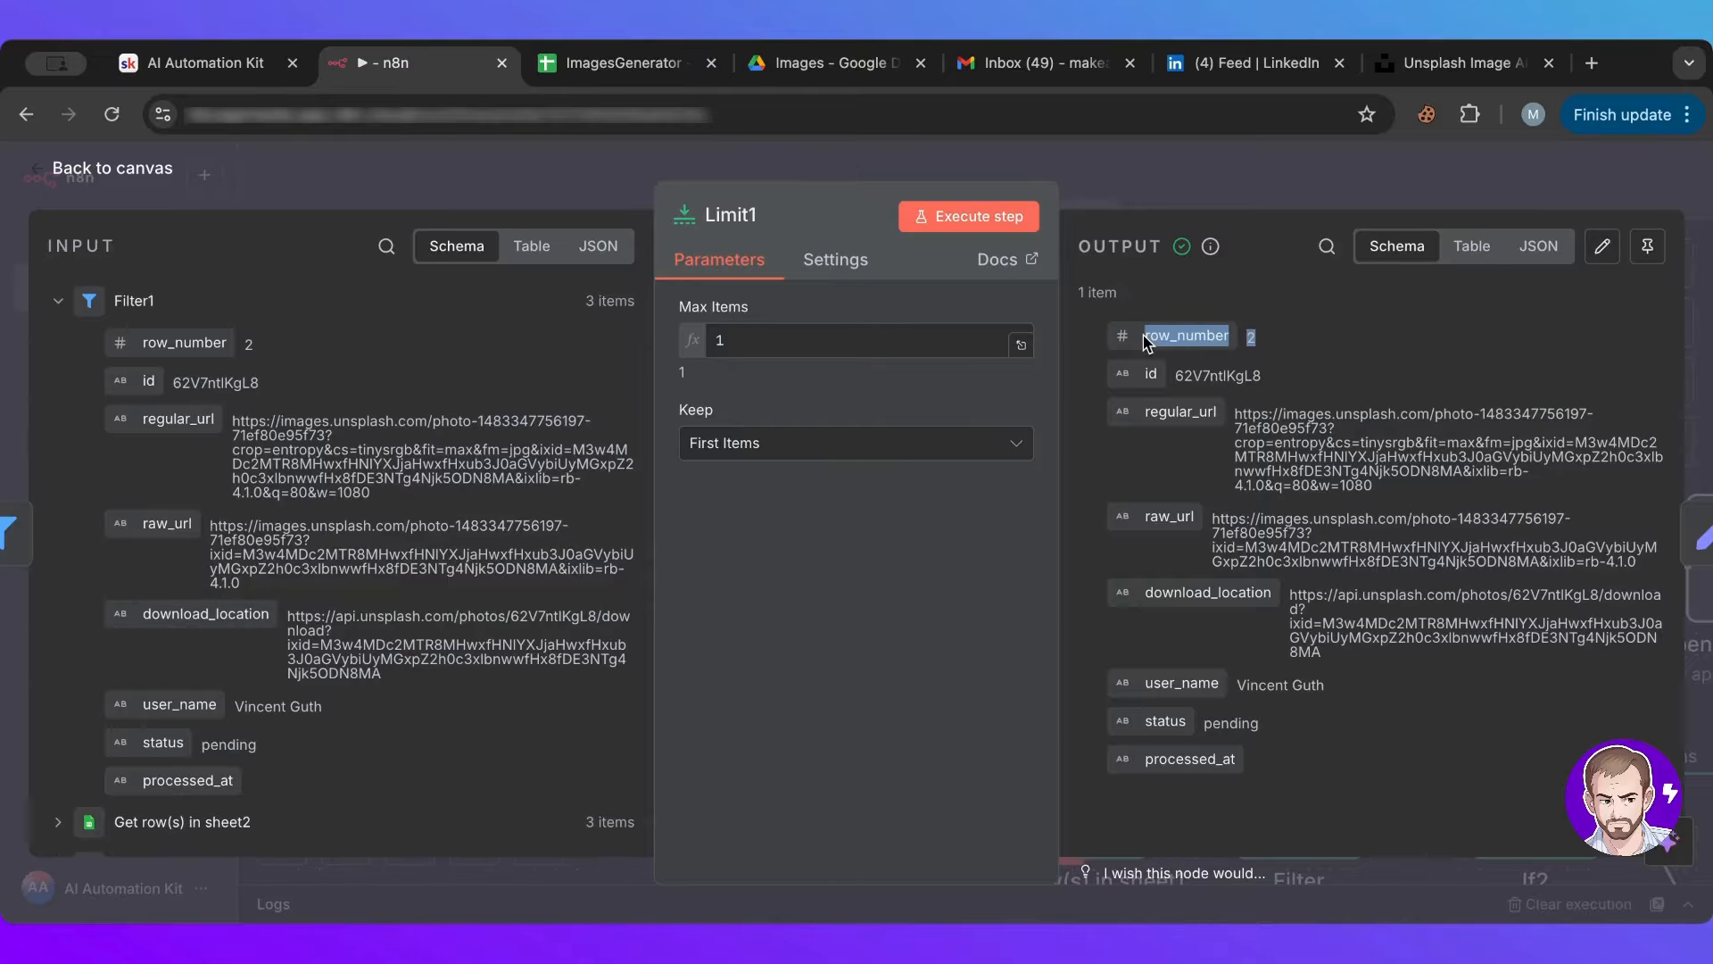
click(623, 62)
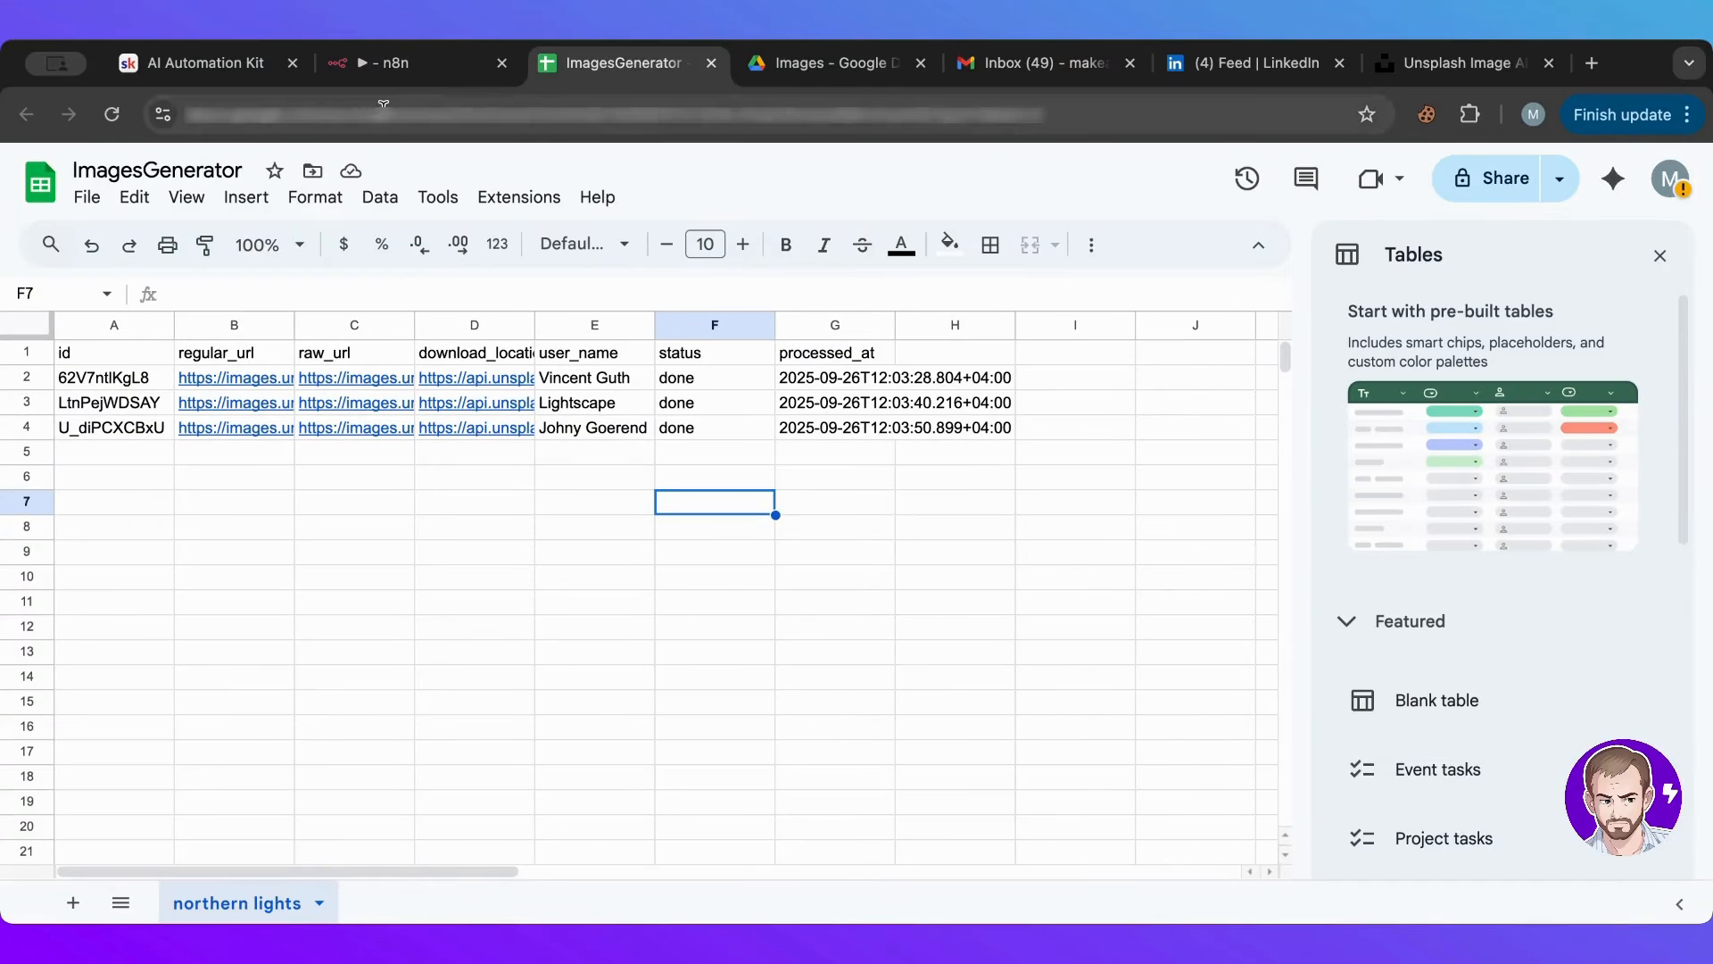
click(408, 64)
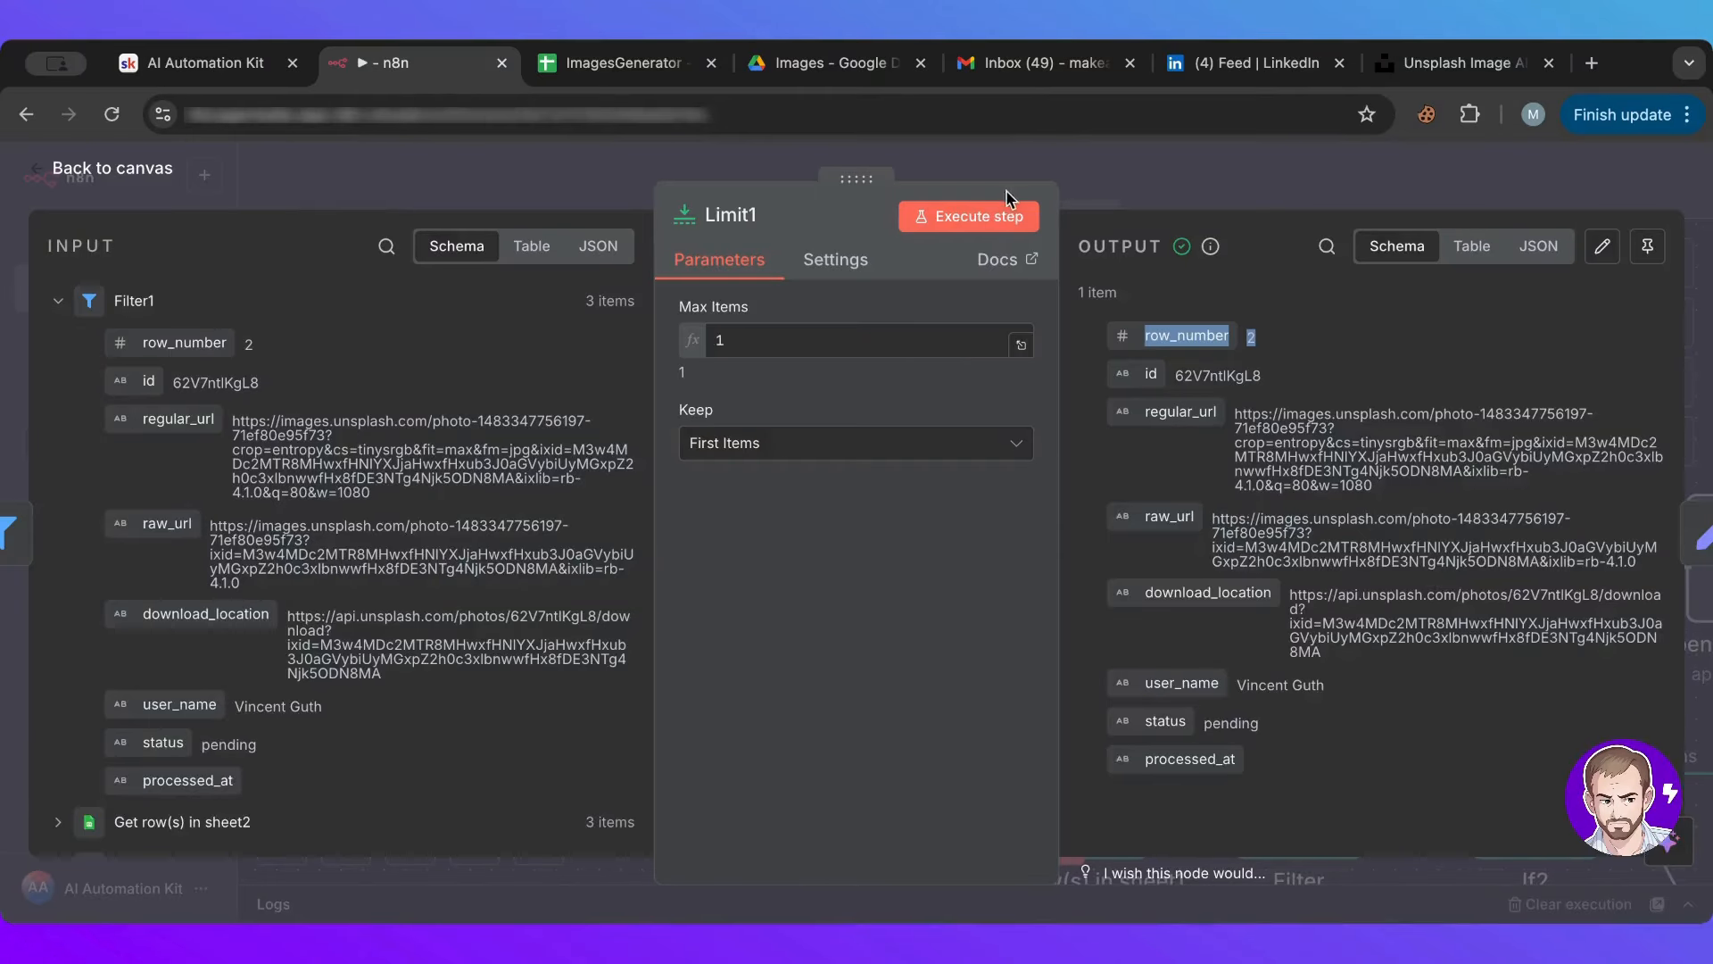
key(Escape)
Step: Inspect the startNumber node's expression, check it against the header row and row 2 of the ImagesGenerator spreadsheet, and close the node
double_click(1168, 388)
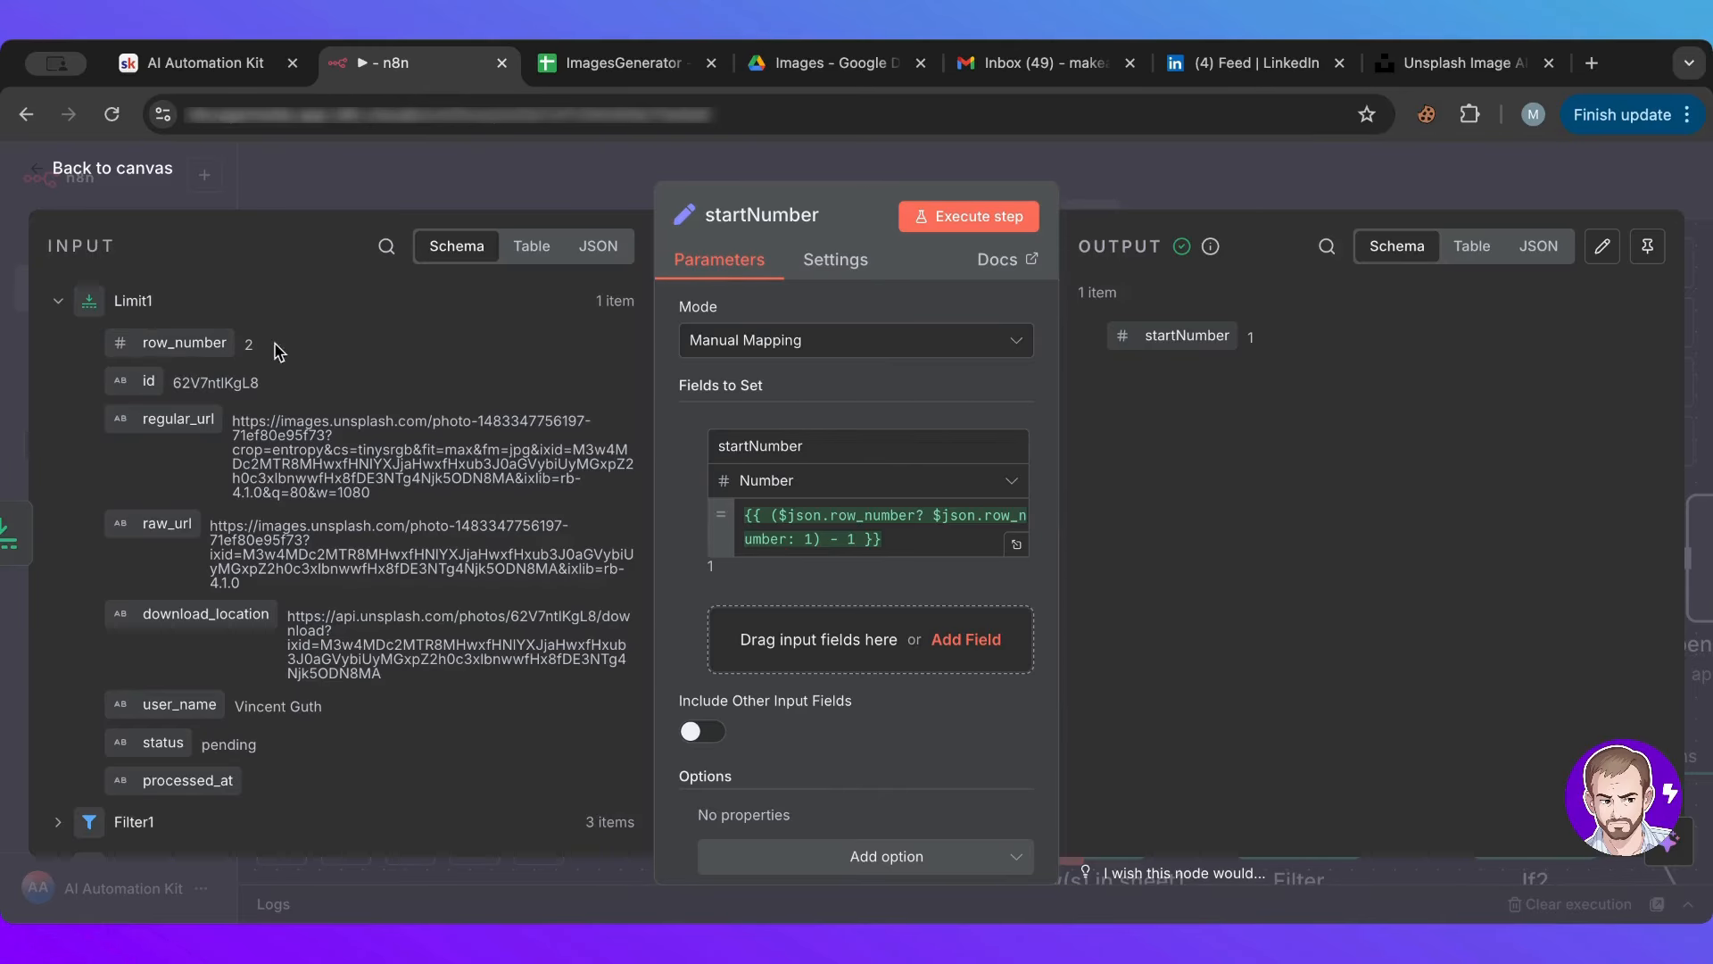
click(837, 546)
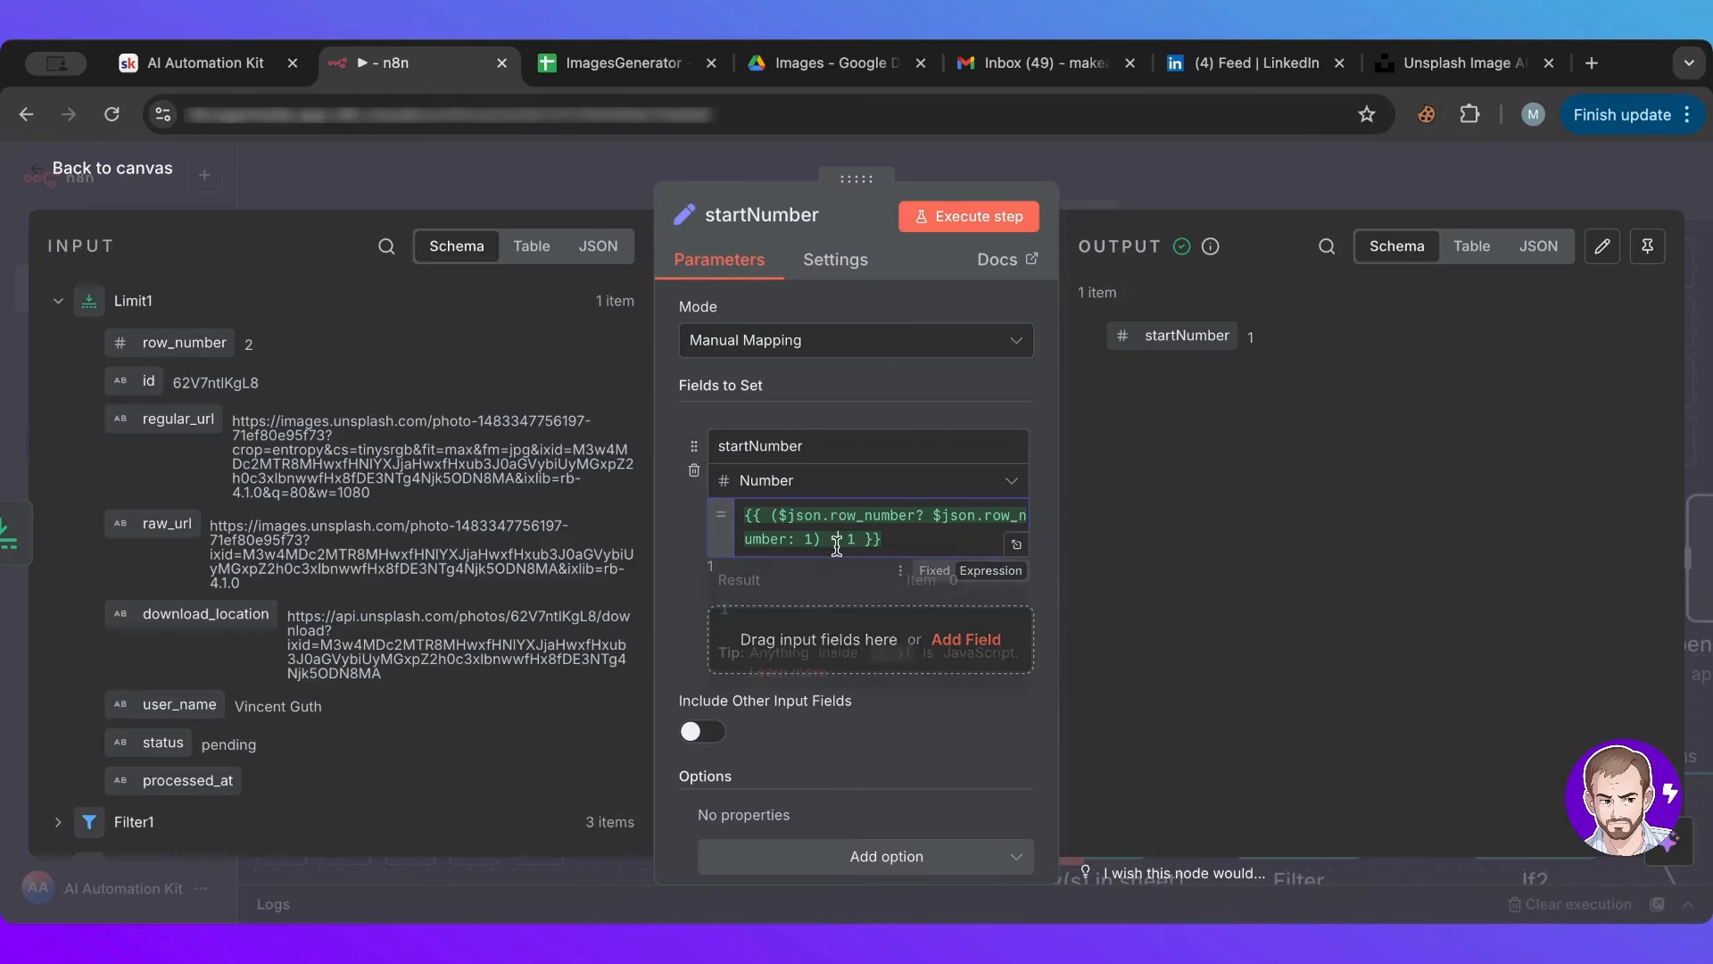
click(637, 74)
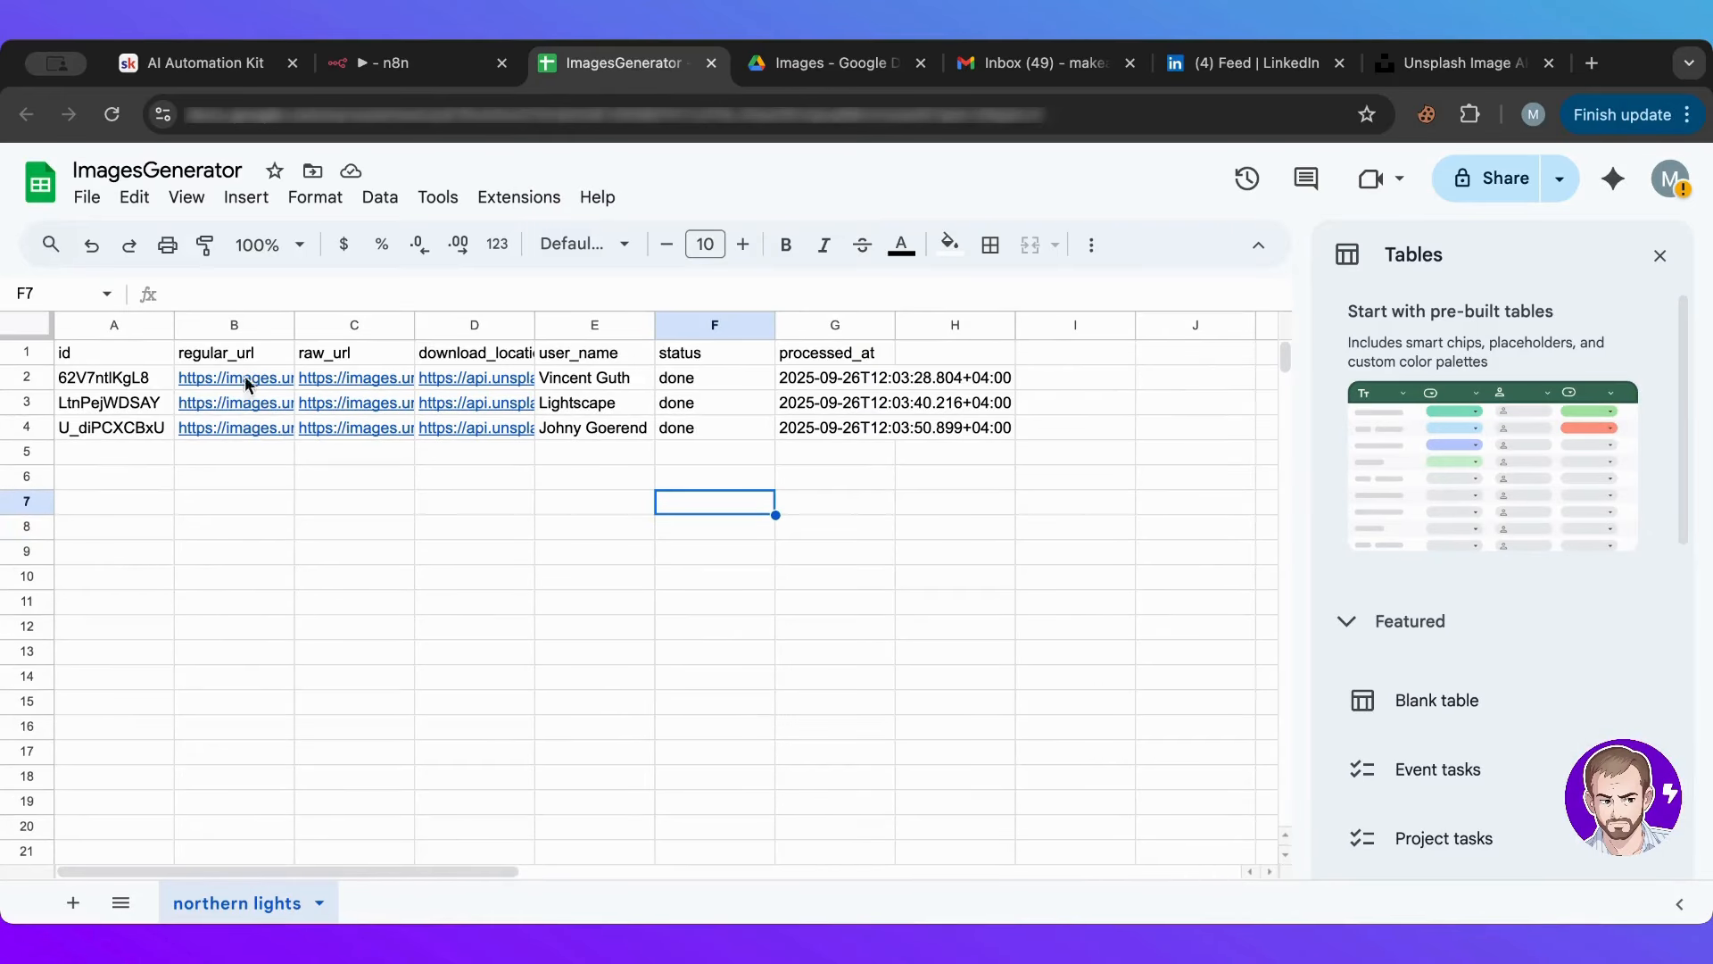
click(33, 380)
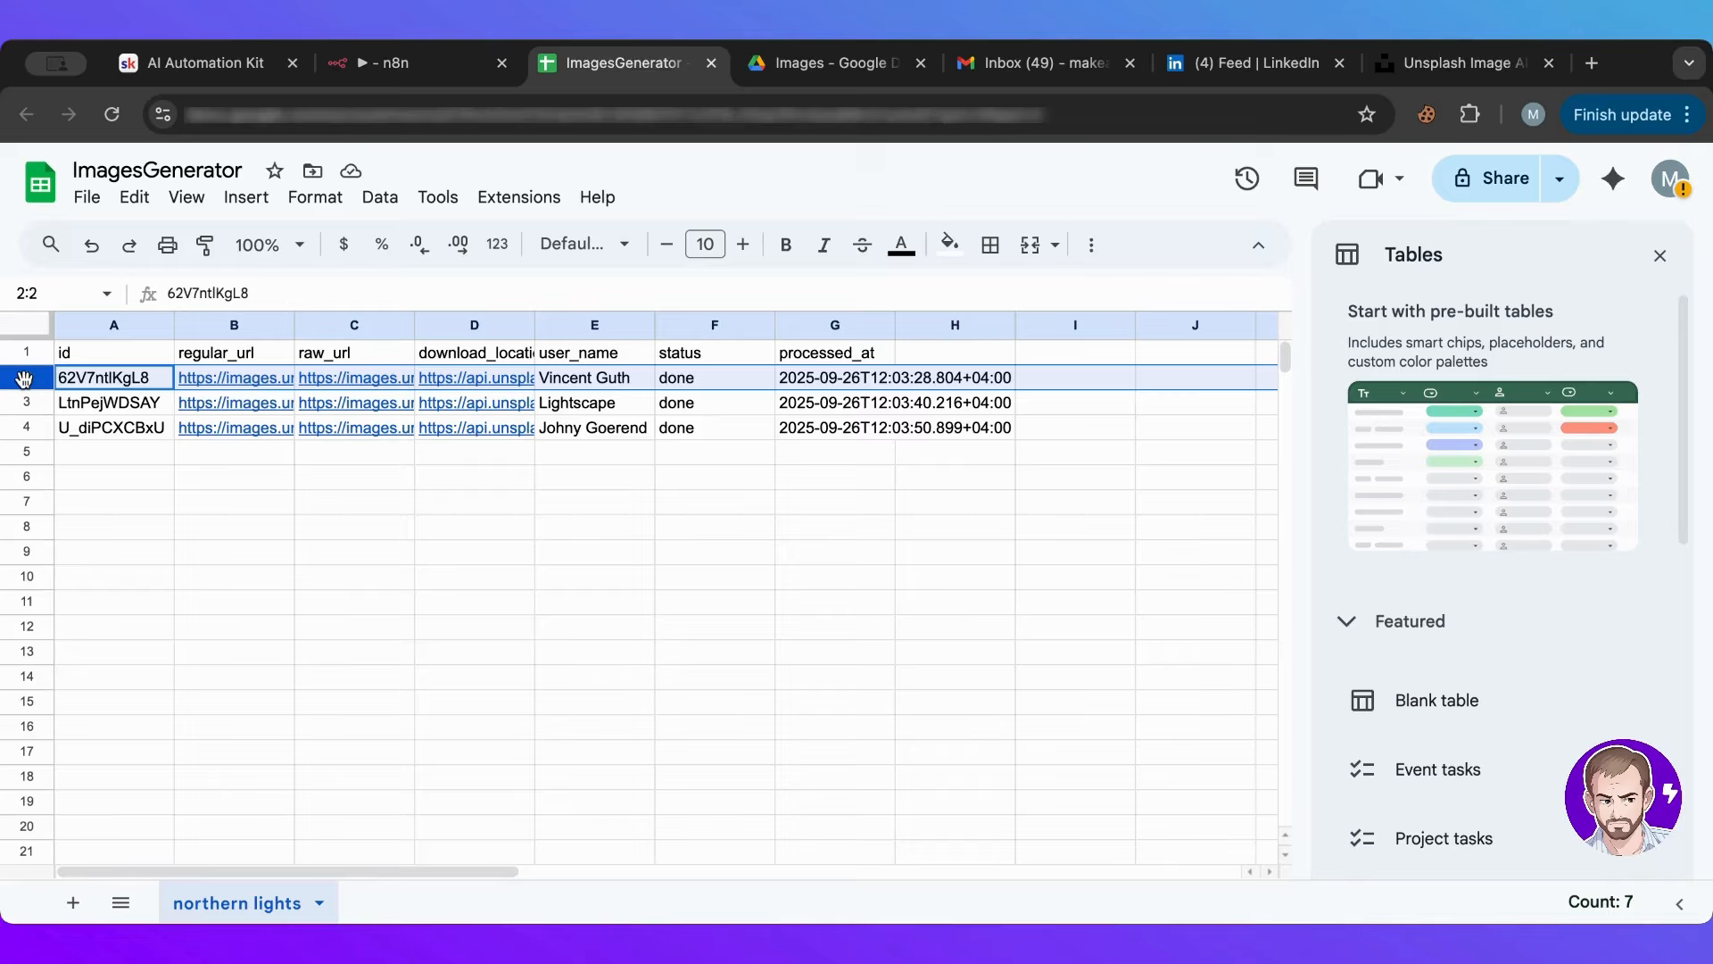
click(27, 351)
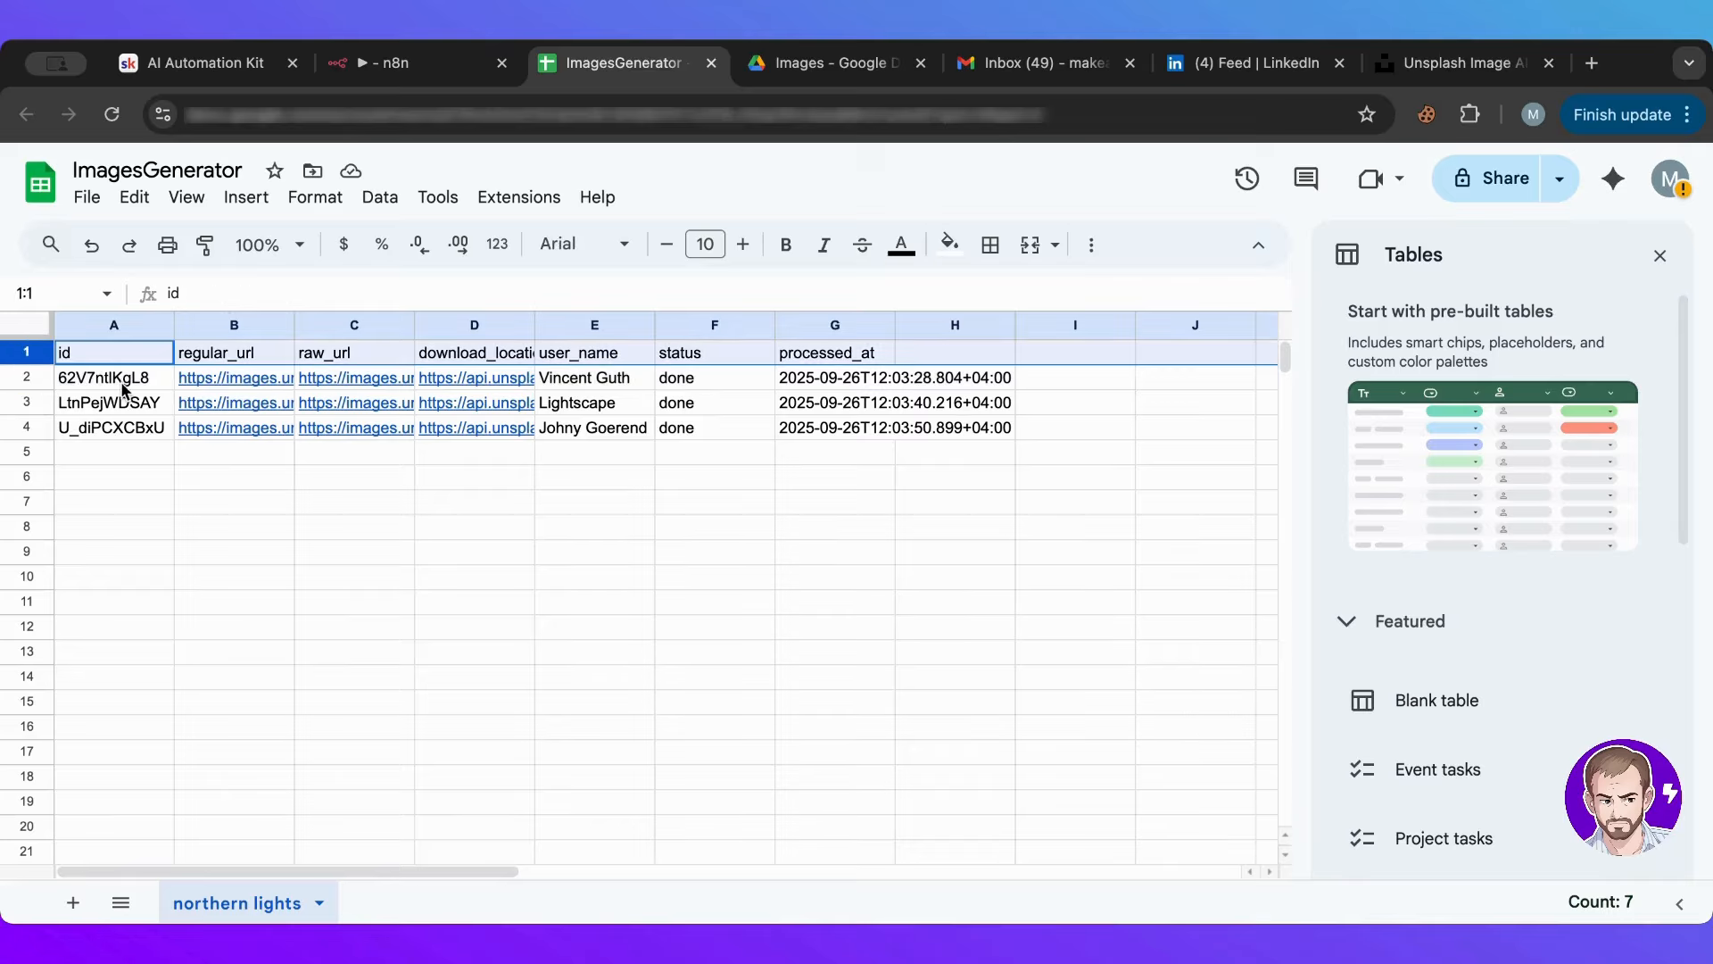
click(13, 378)
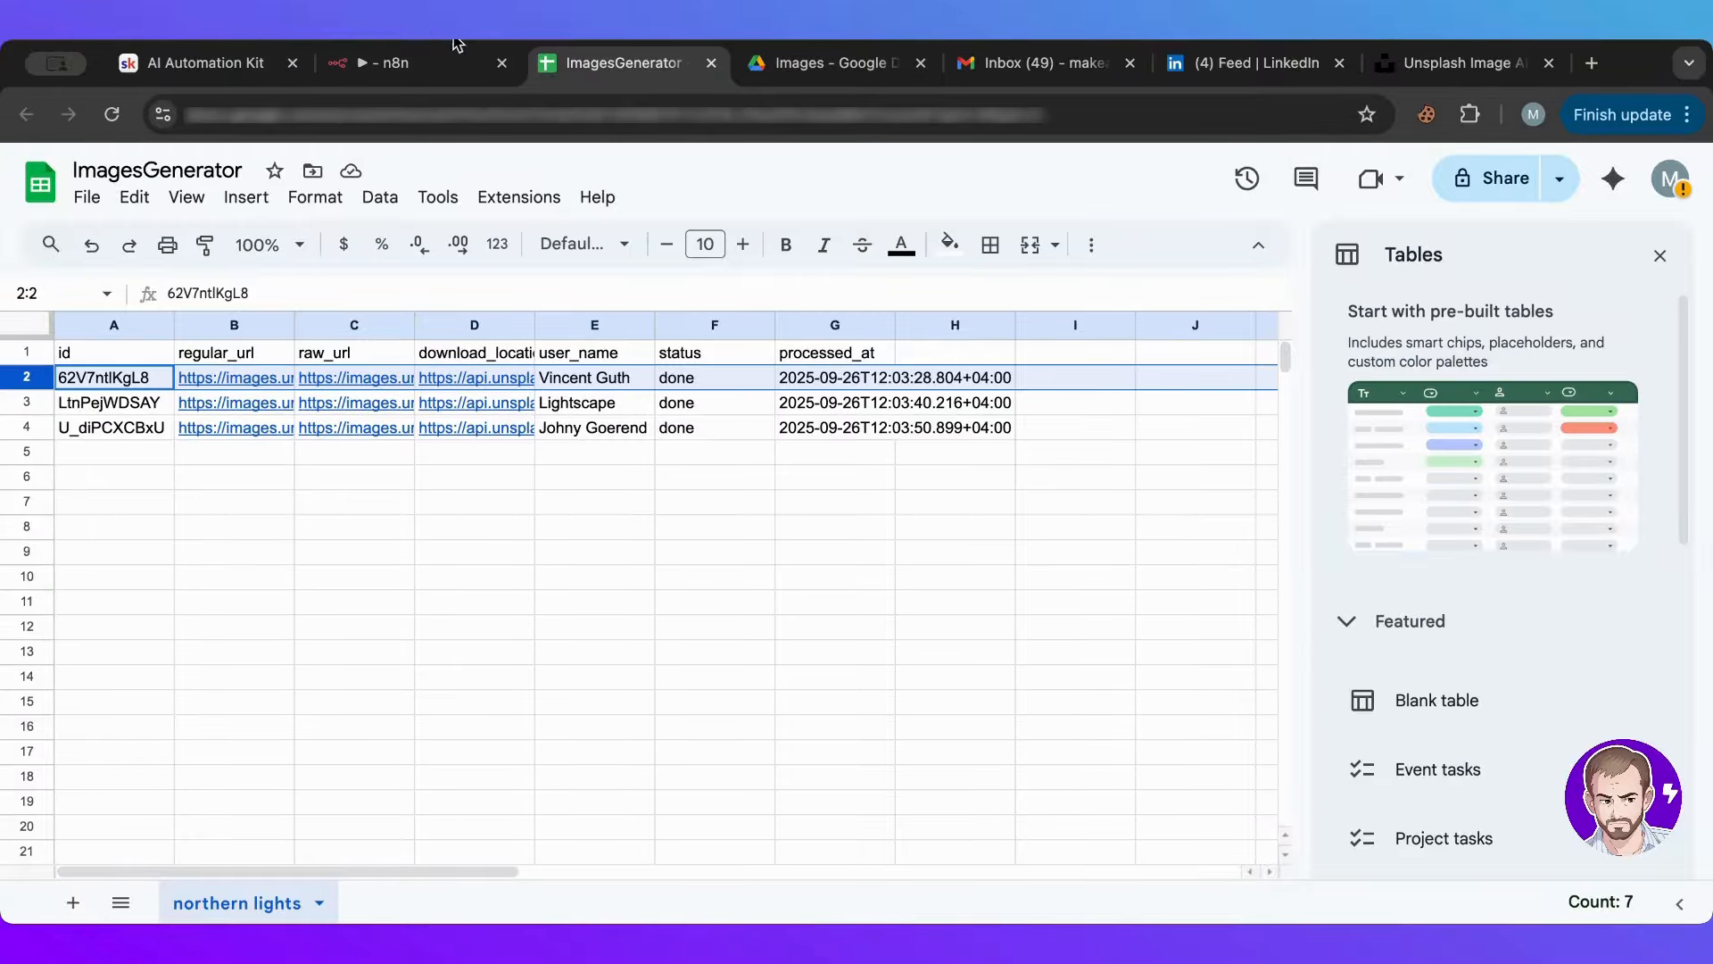
click(420, 62)
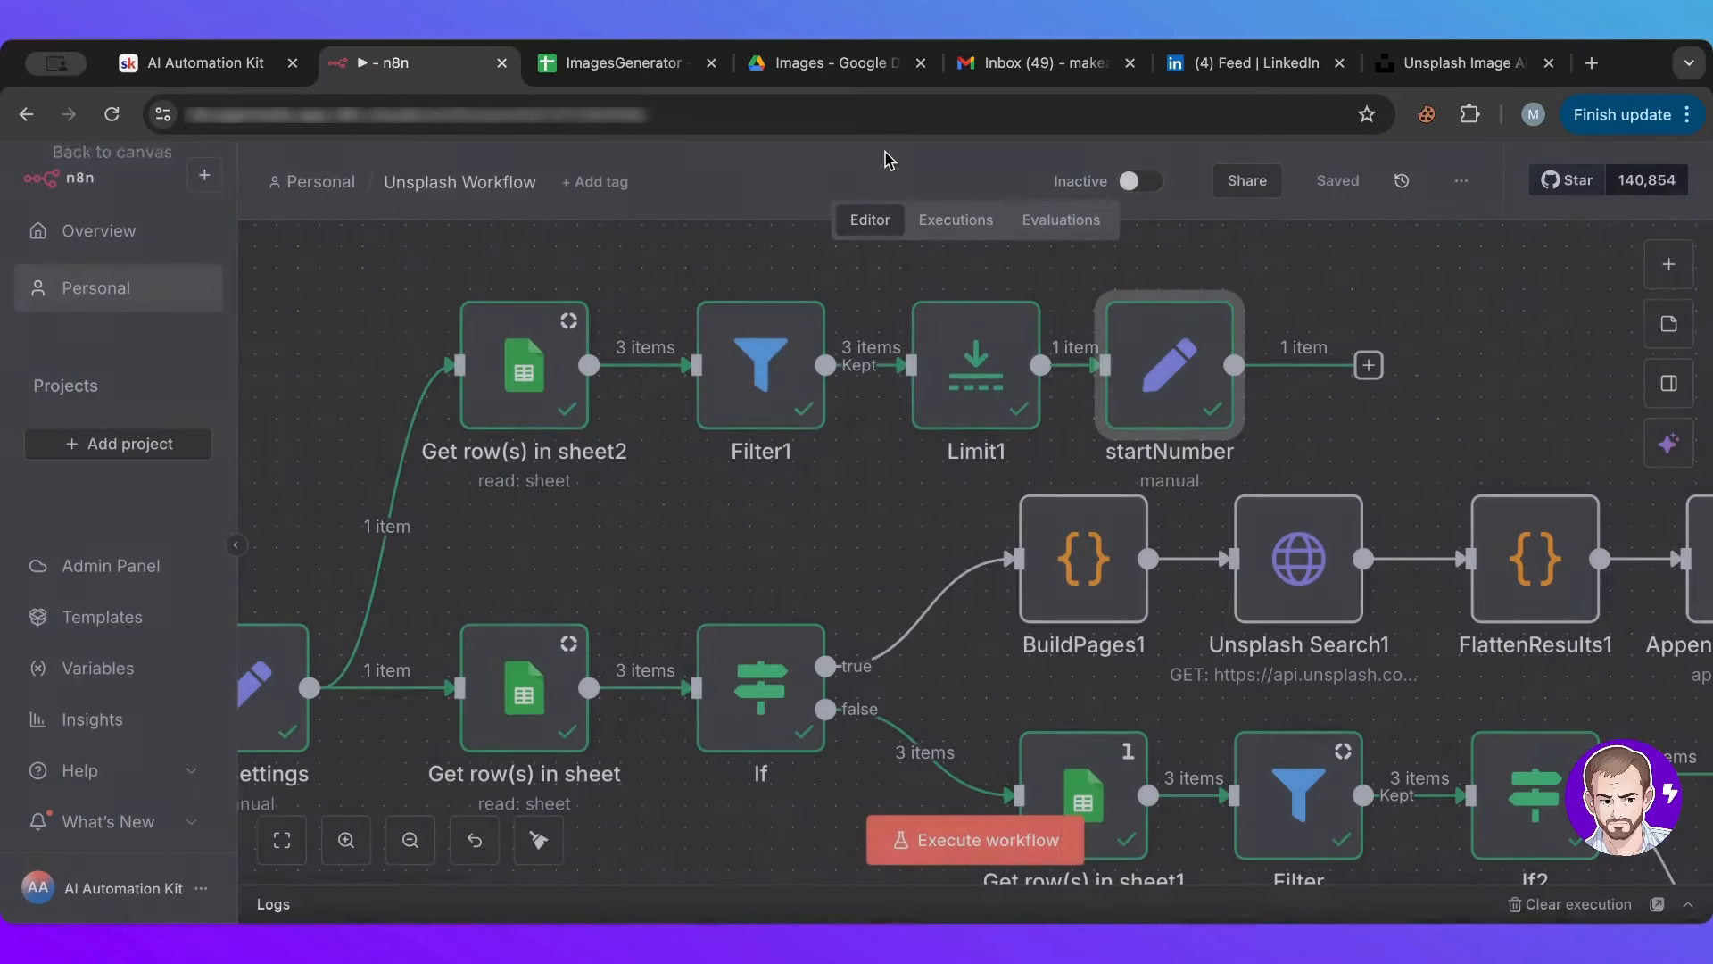
click(885, 159)
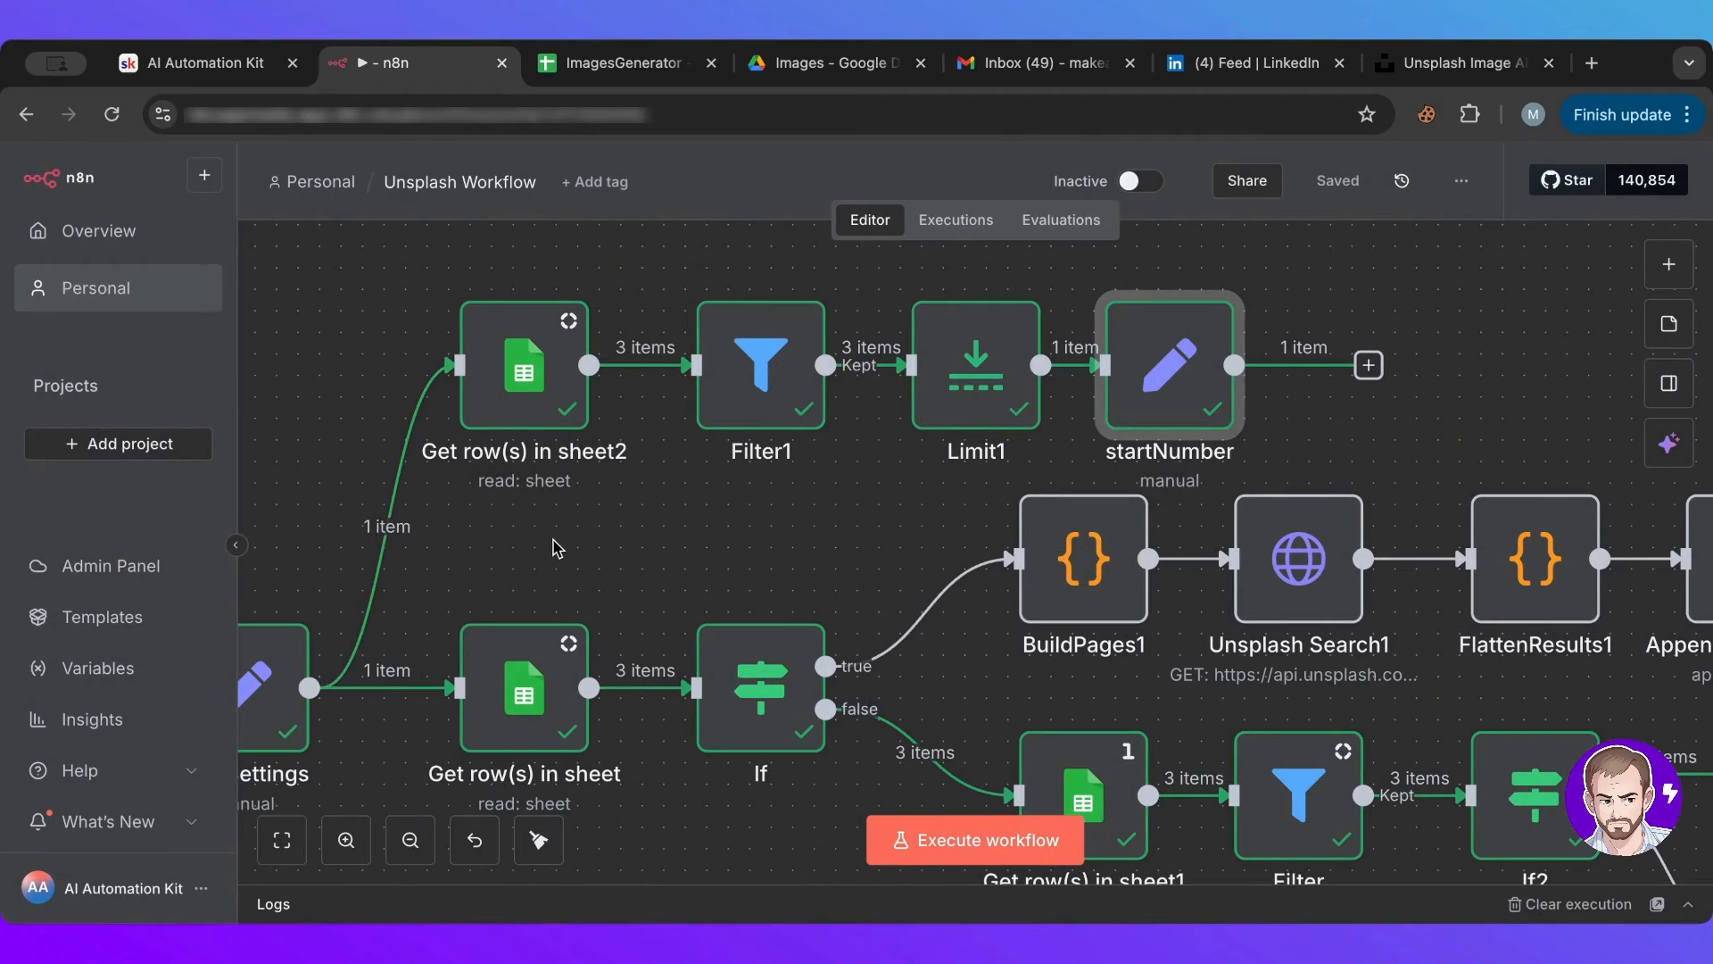
Step: Inspect the row-count condition of the If node that follows Get row(s) in sheet, including its expression result
drag(557, 547, 731, 283)
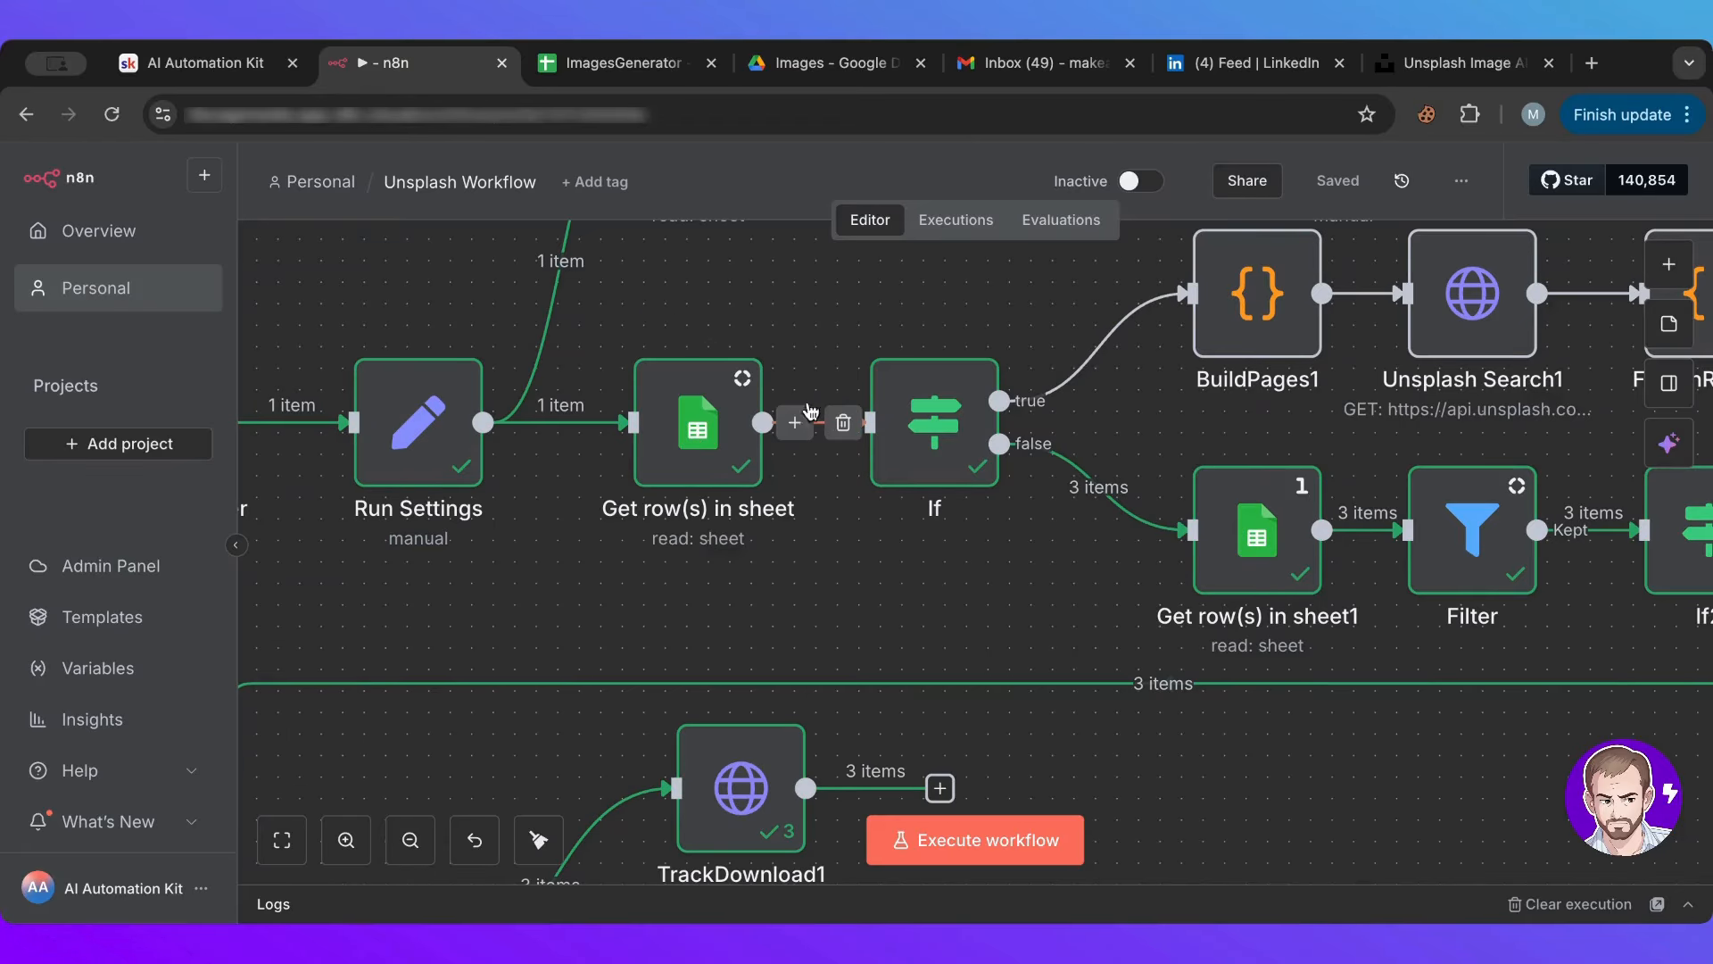
scroll(891, 623, right, 2)
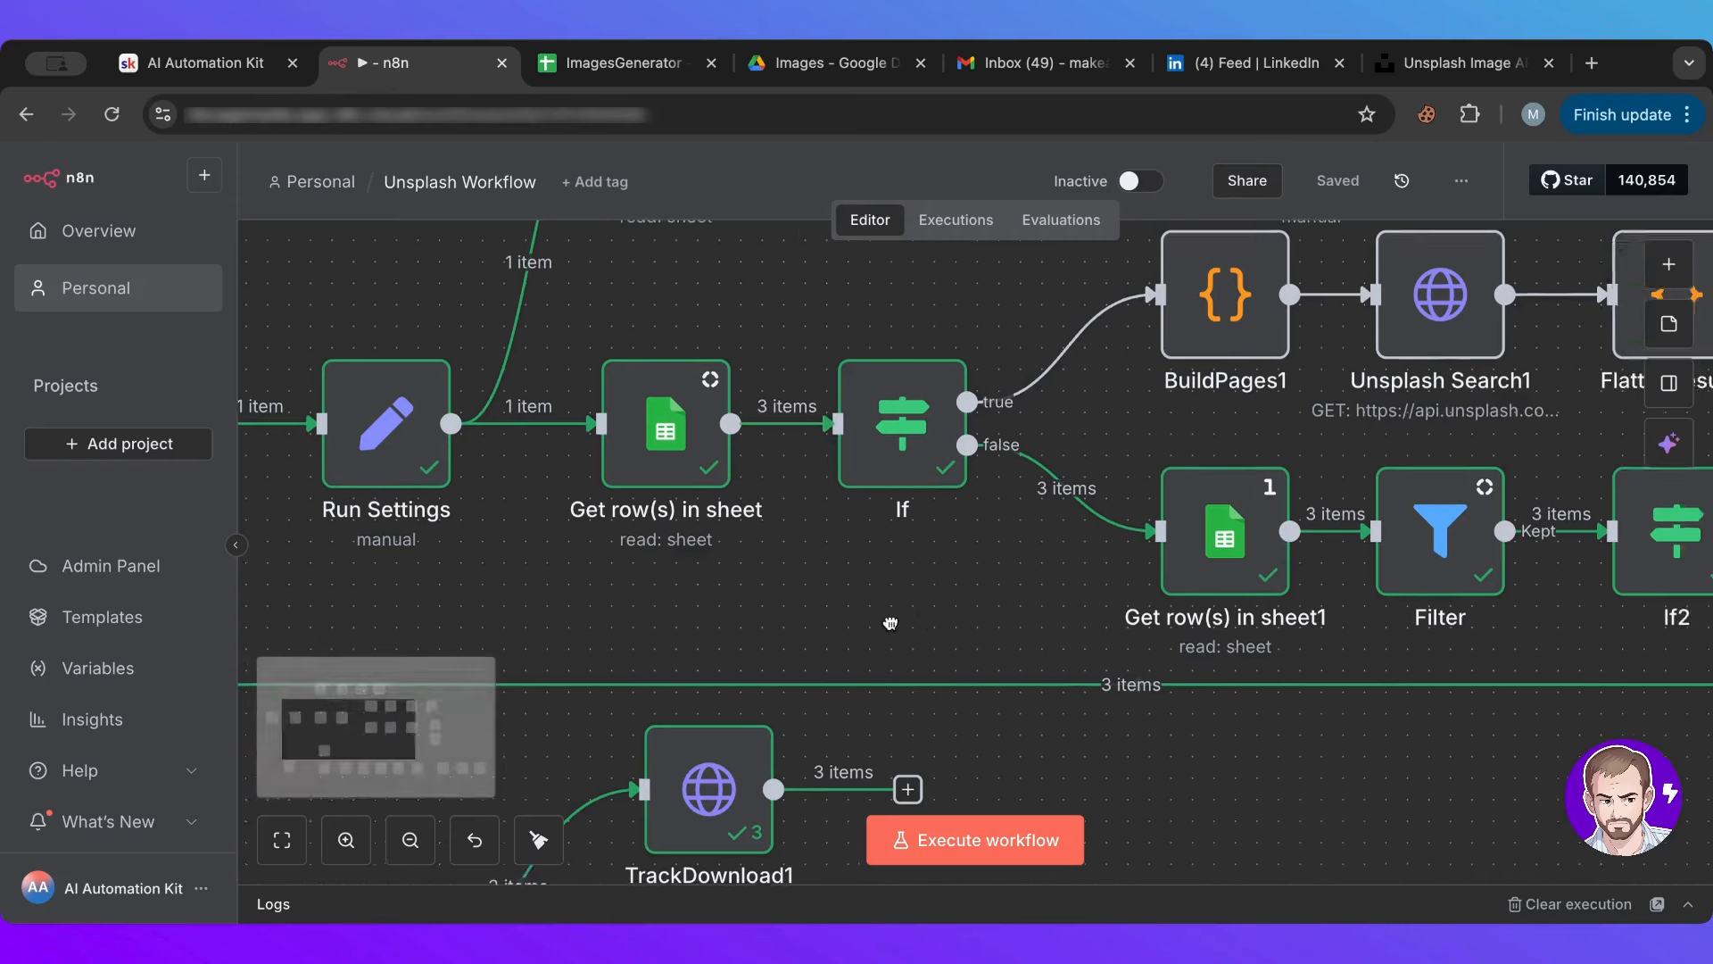
drag(890, 623, 612, 688)
double_click(557, 500)
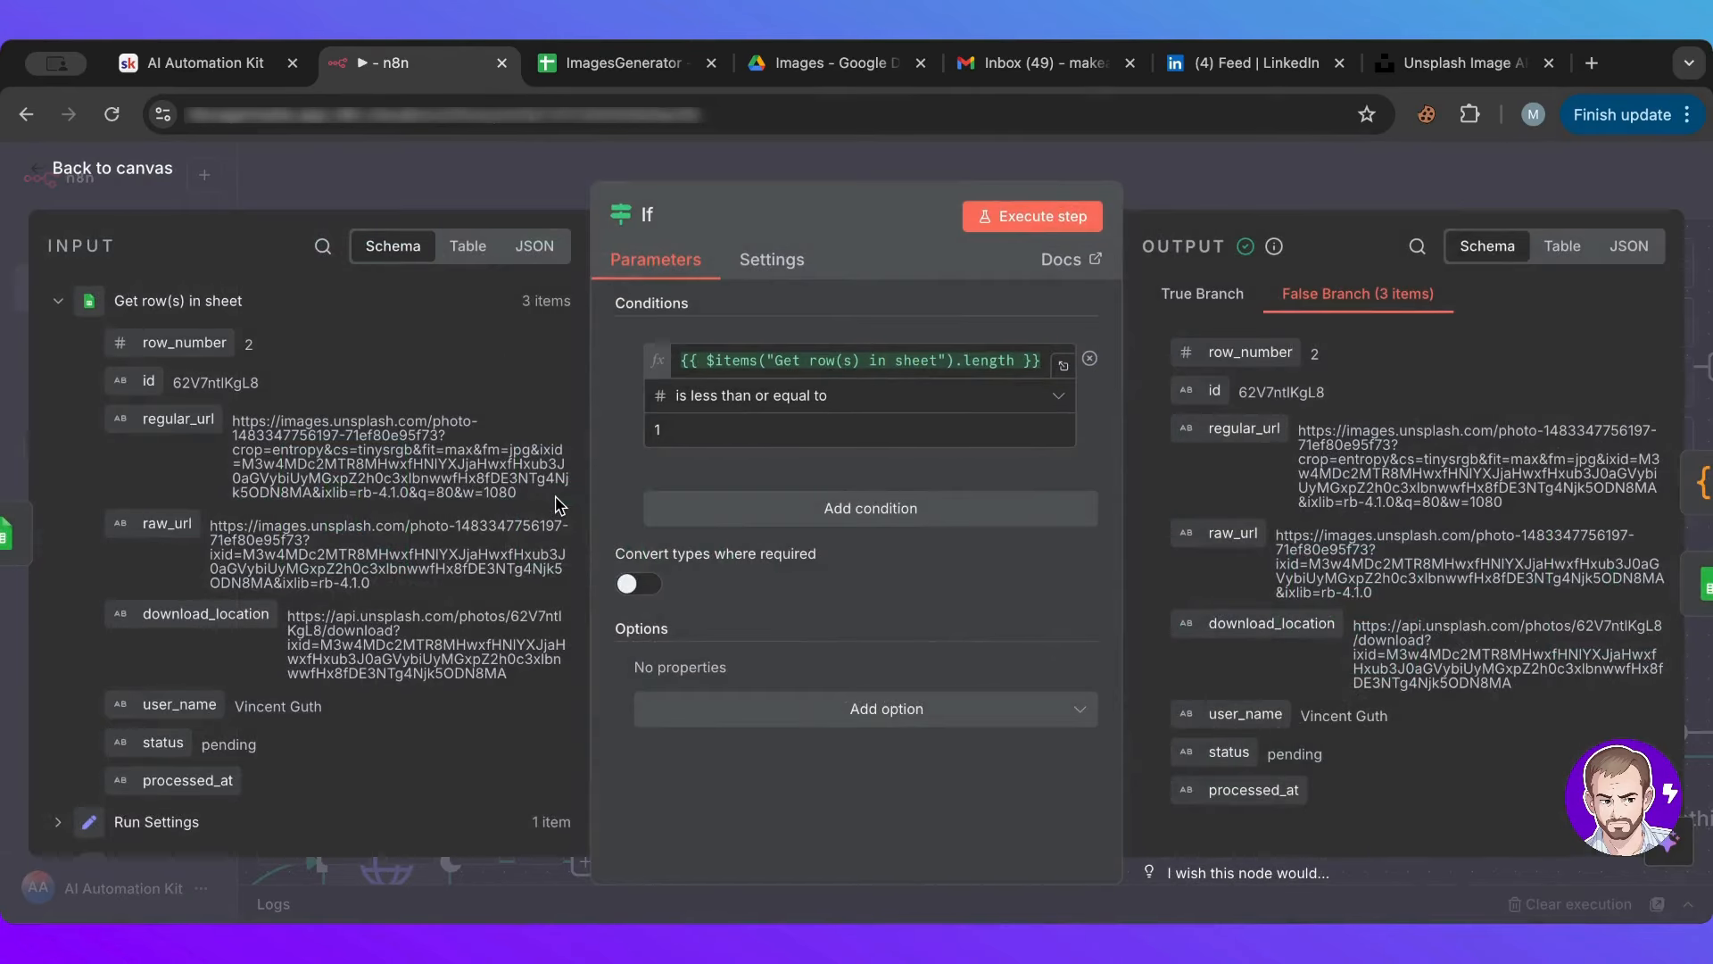
click(809, 357)
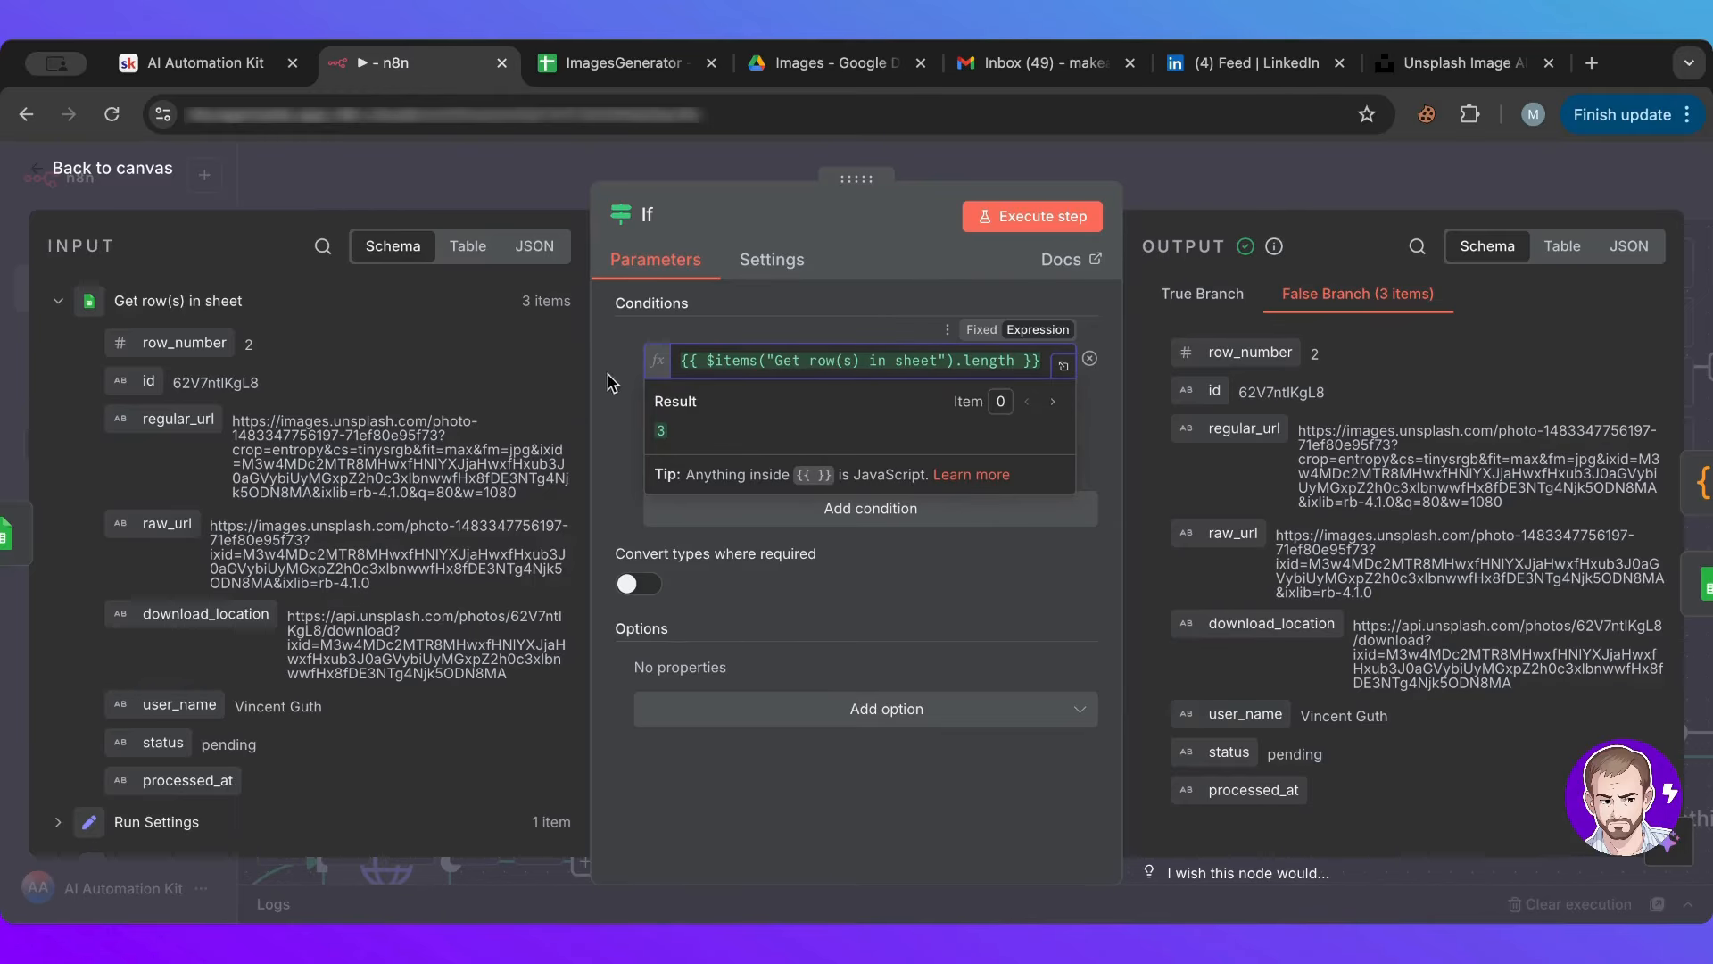
click(607, 328)
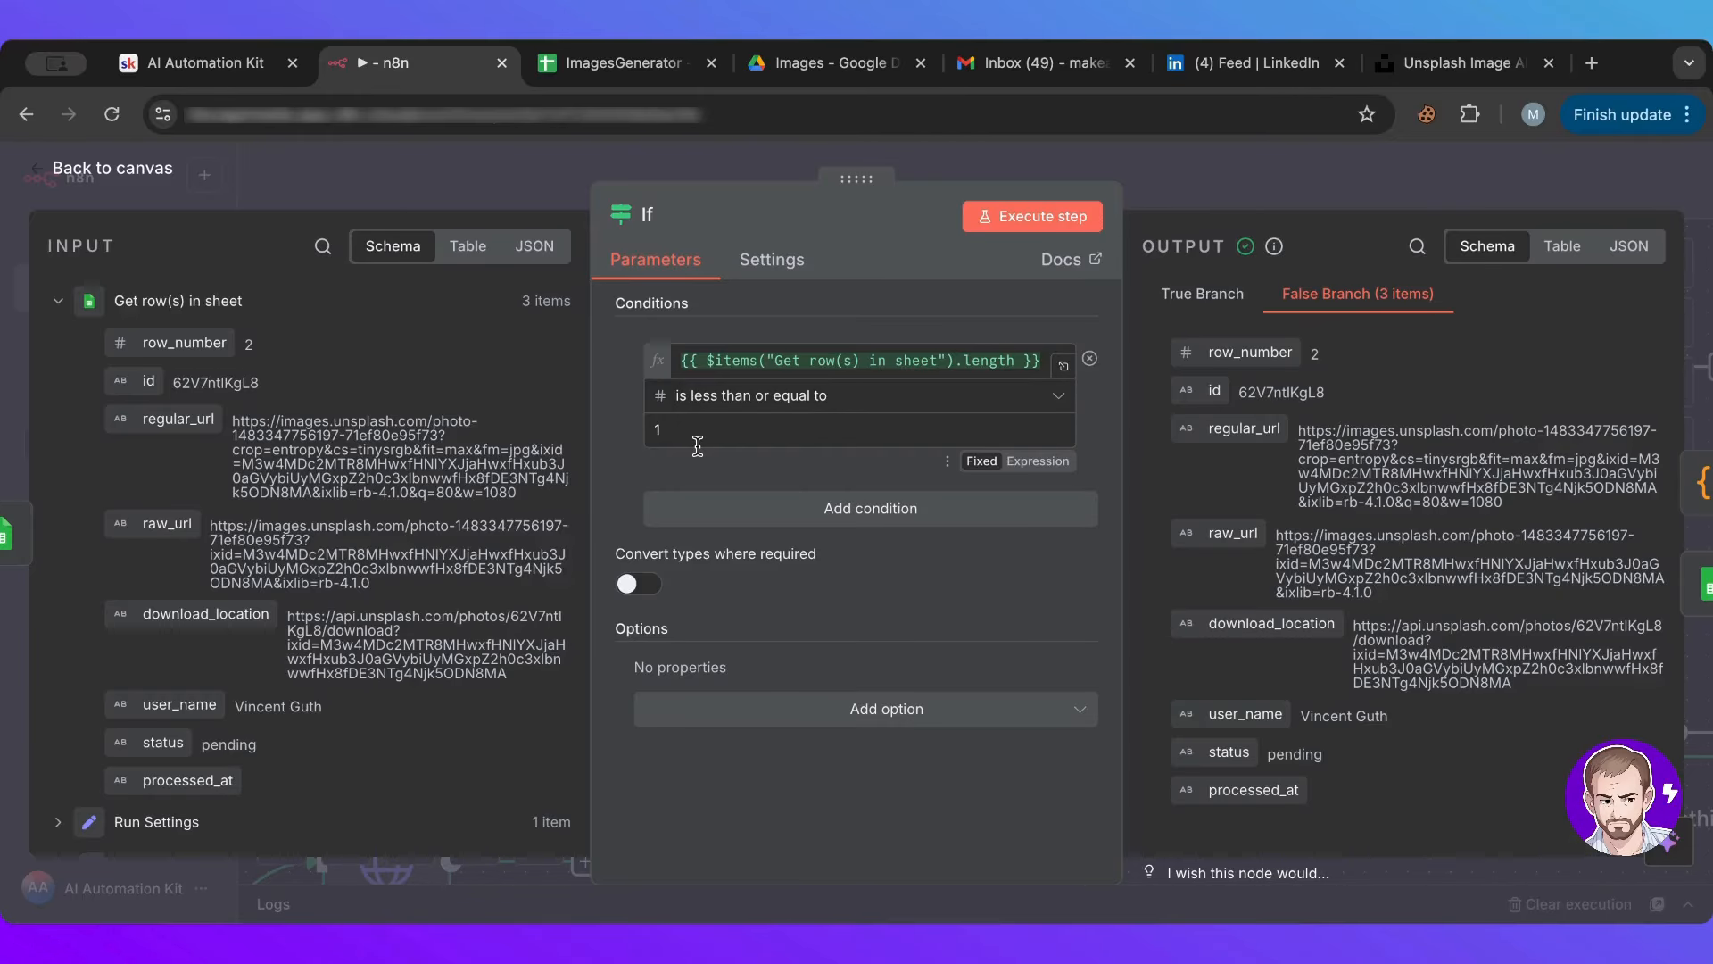
Step: Close the If node, inspect the JavaScript code of the BuildPages1 node on its true branch, and return to the canvas
click(1282, 179)
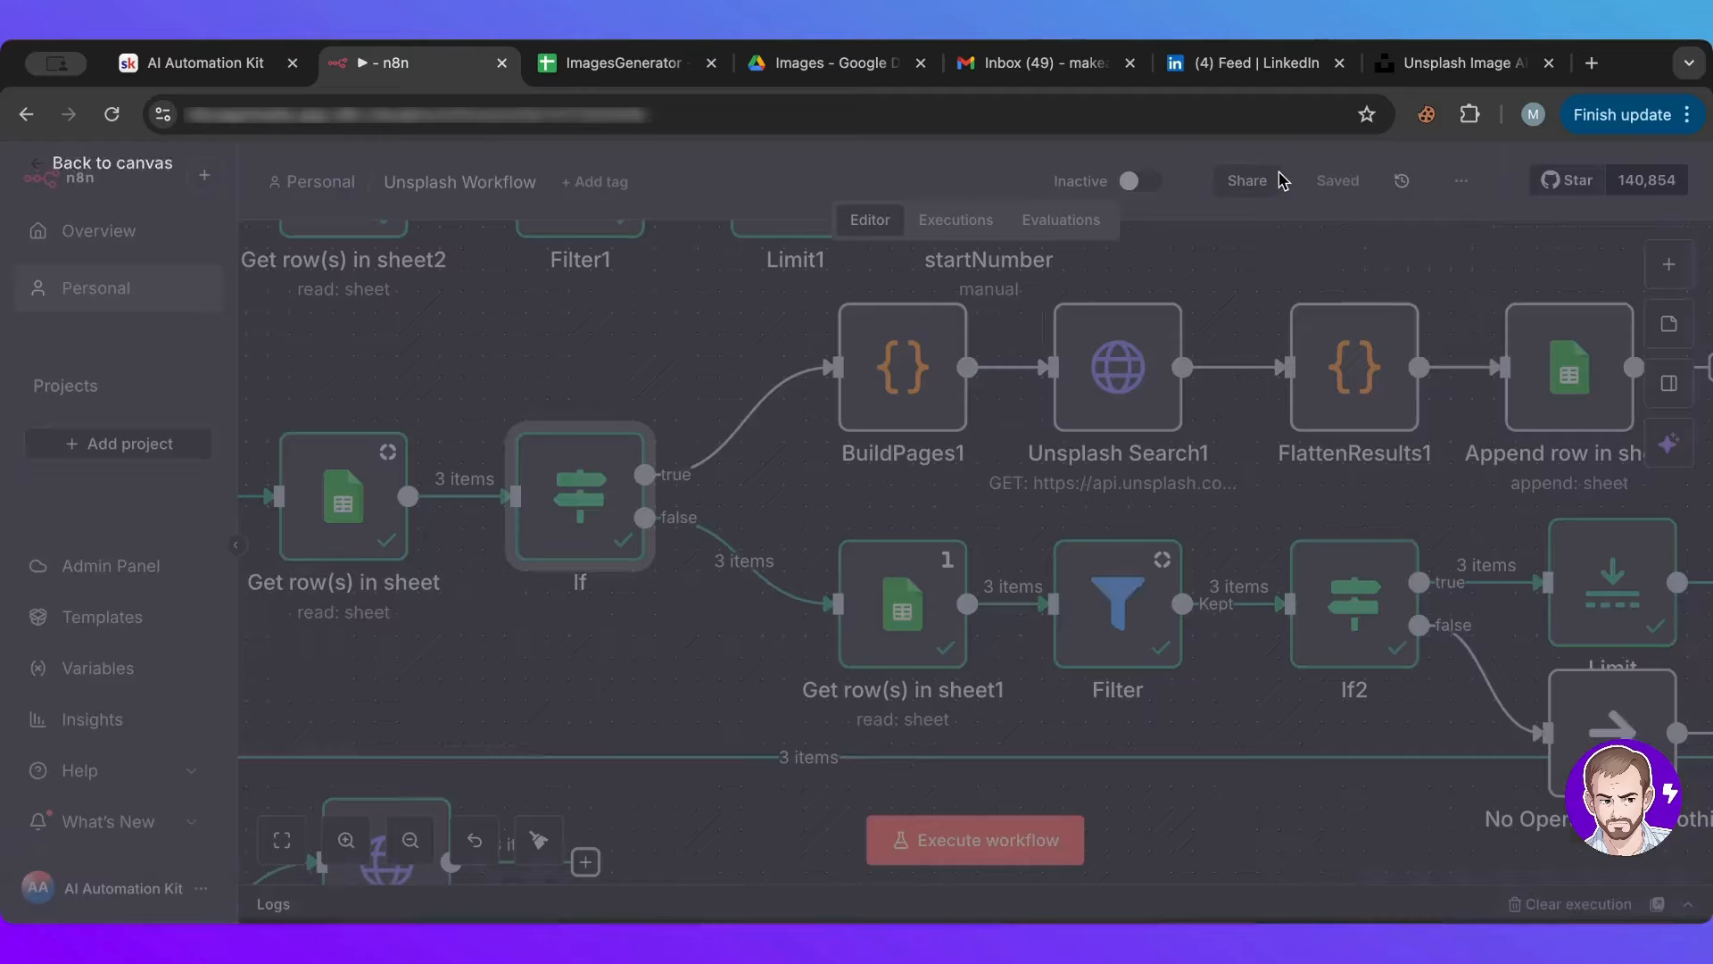
scroll(947, 432, down, 5)
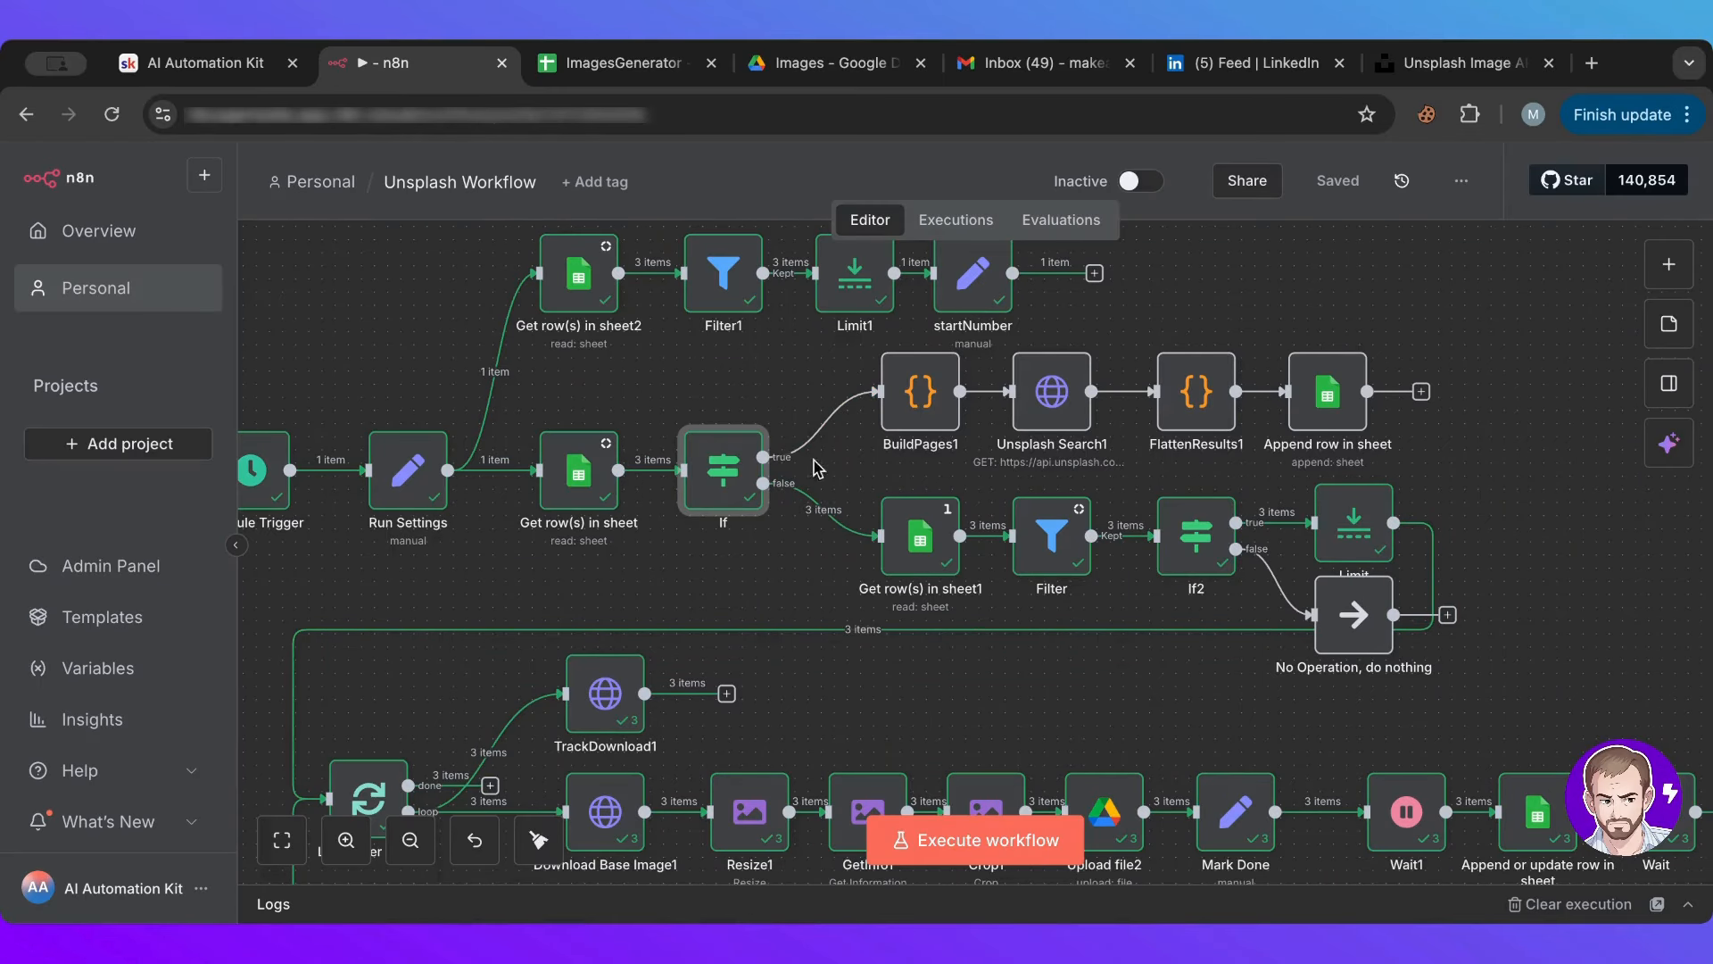
double_click(915, 418)
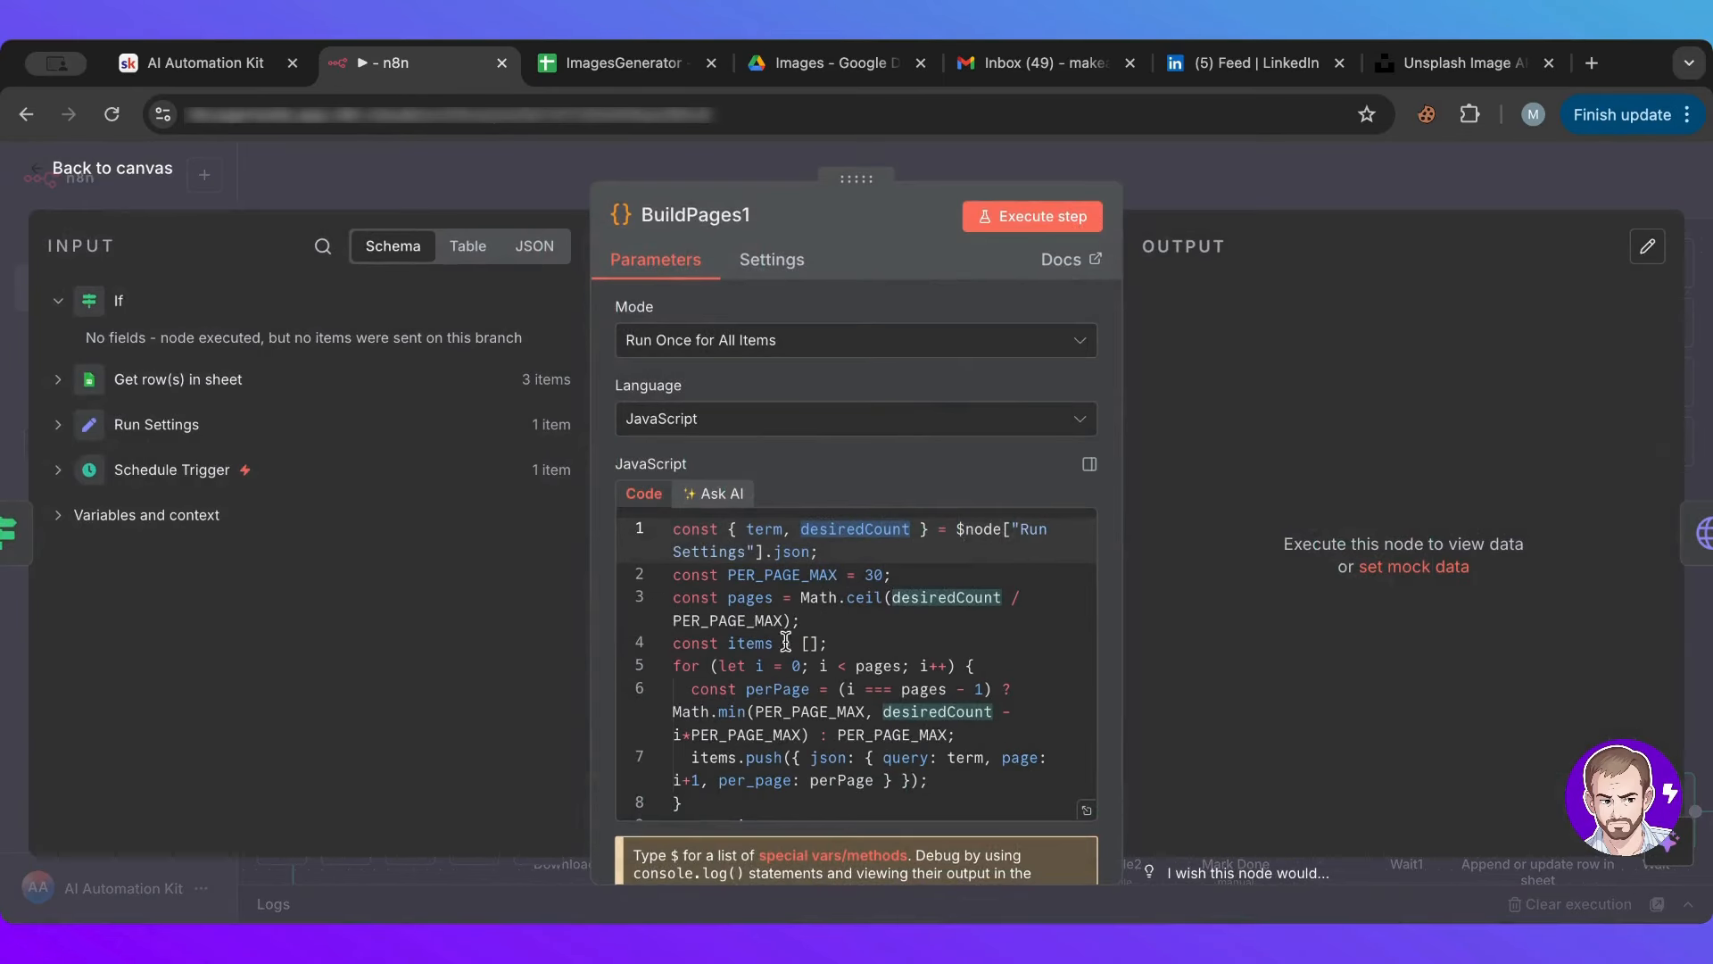
key(Escape)
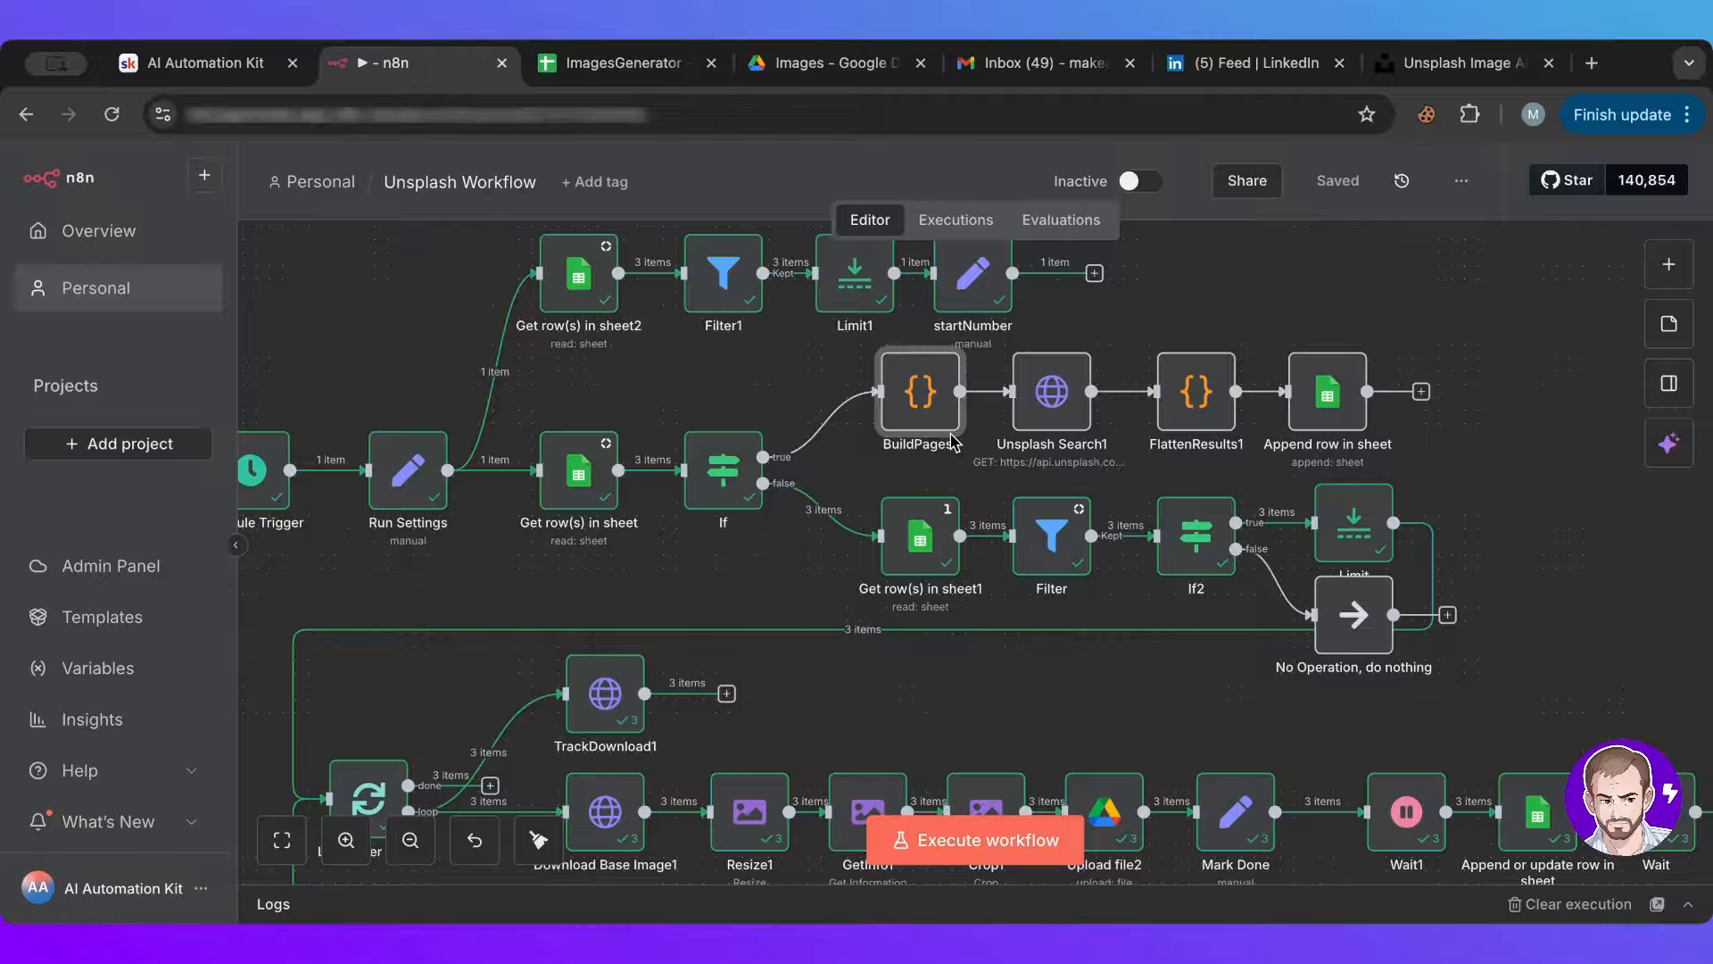
double_click(909, 412)
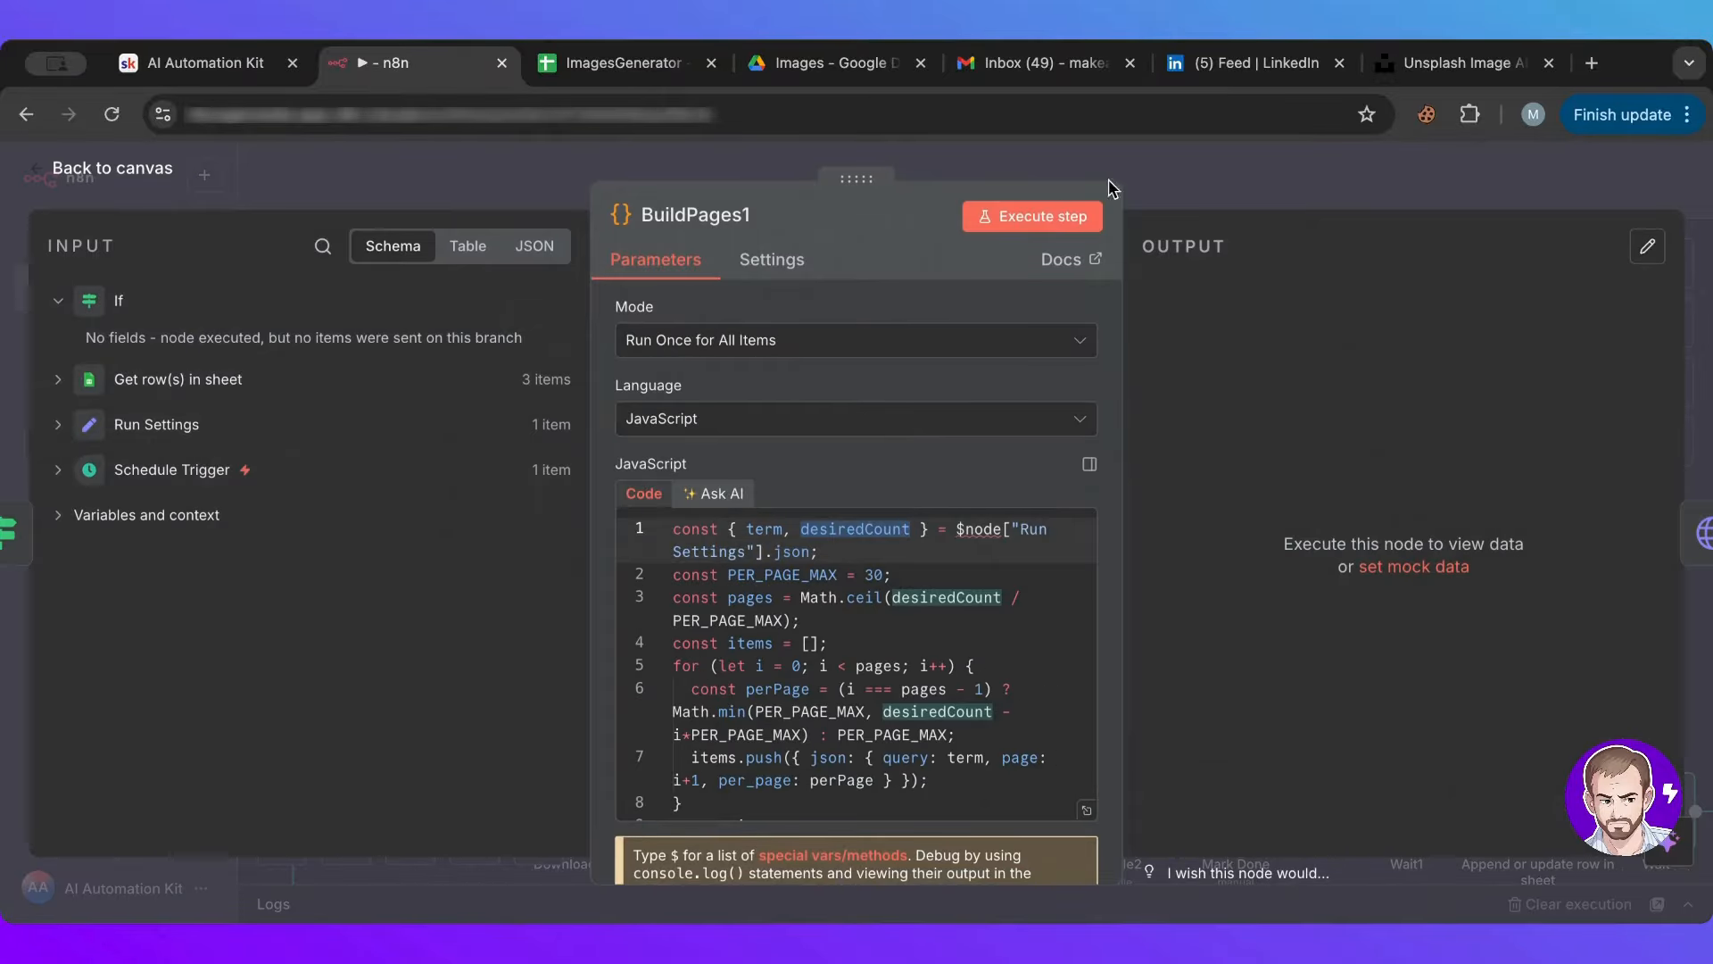
click(1231, 183)
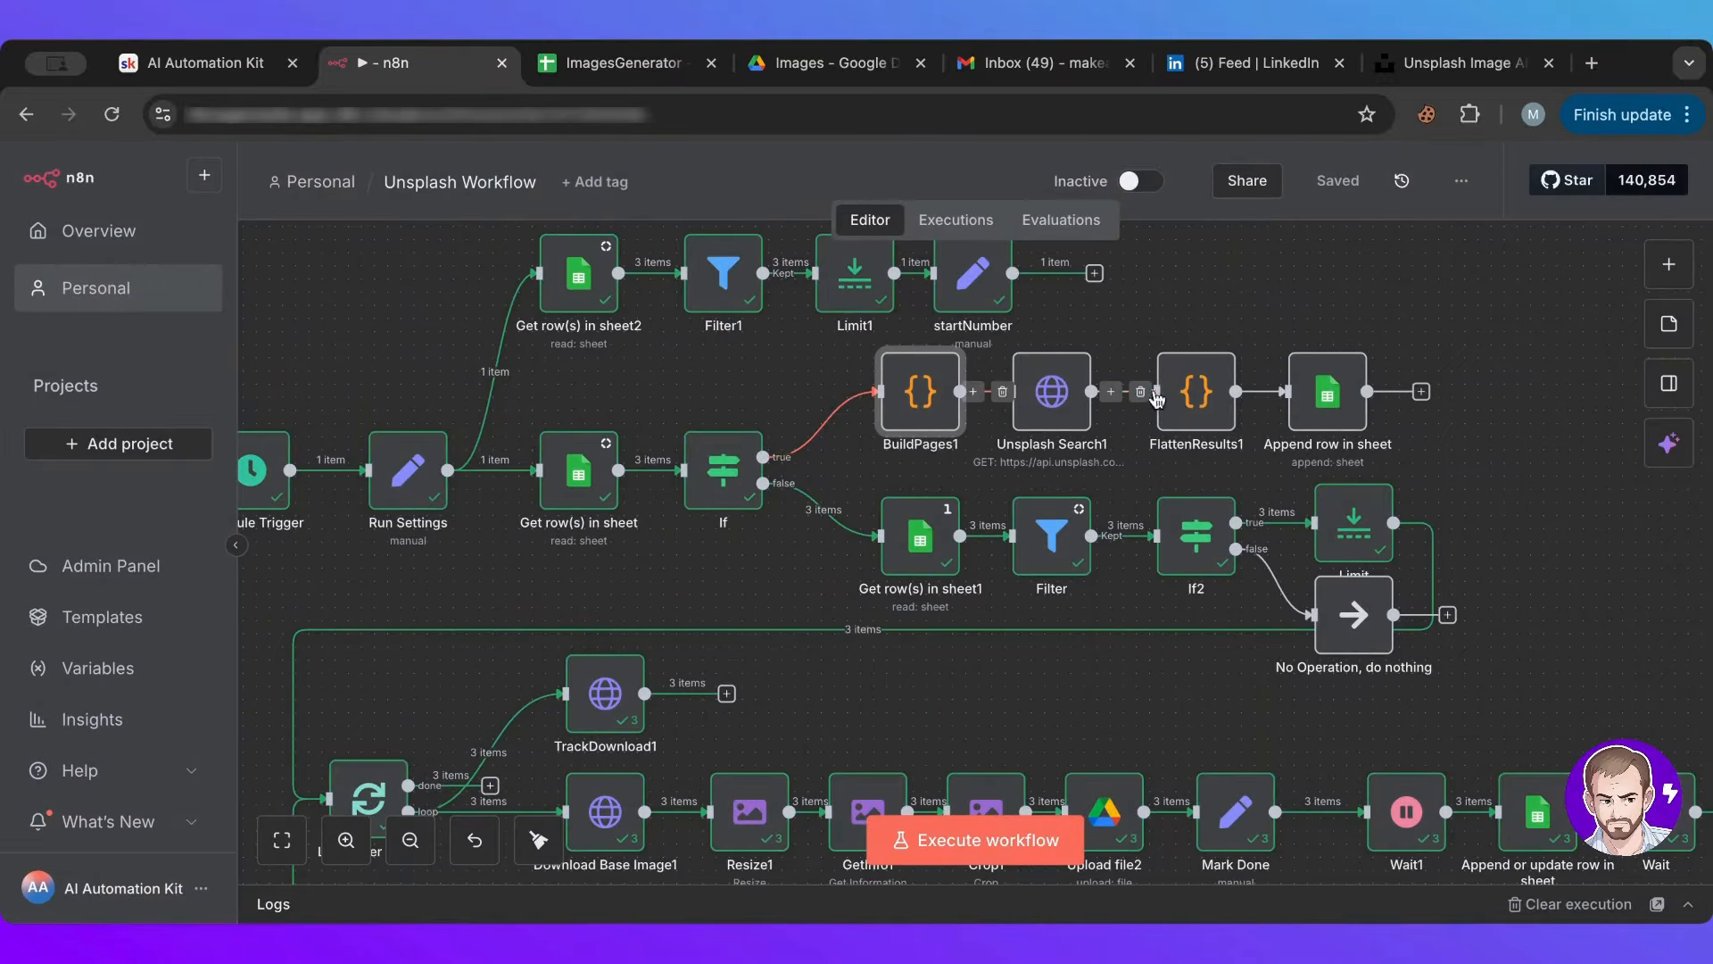
Step: Compare the rows in the ImagesGenerator spreadsheet's northern lights sheet with the two branches after the If node in the workflow
click(616, 62)
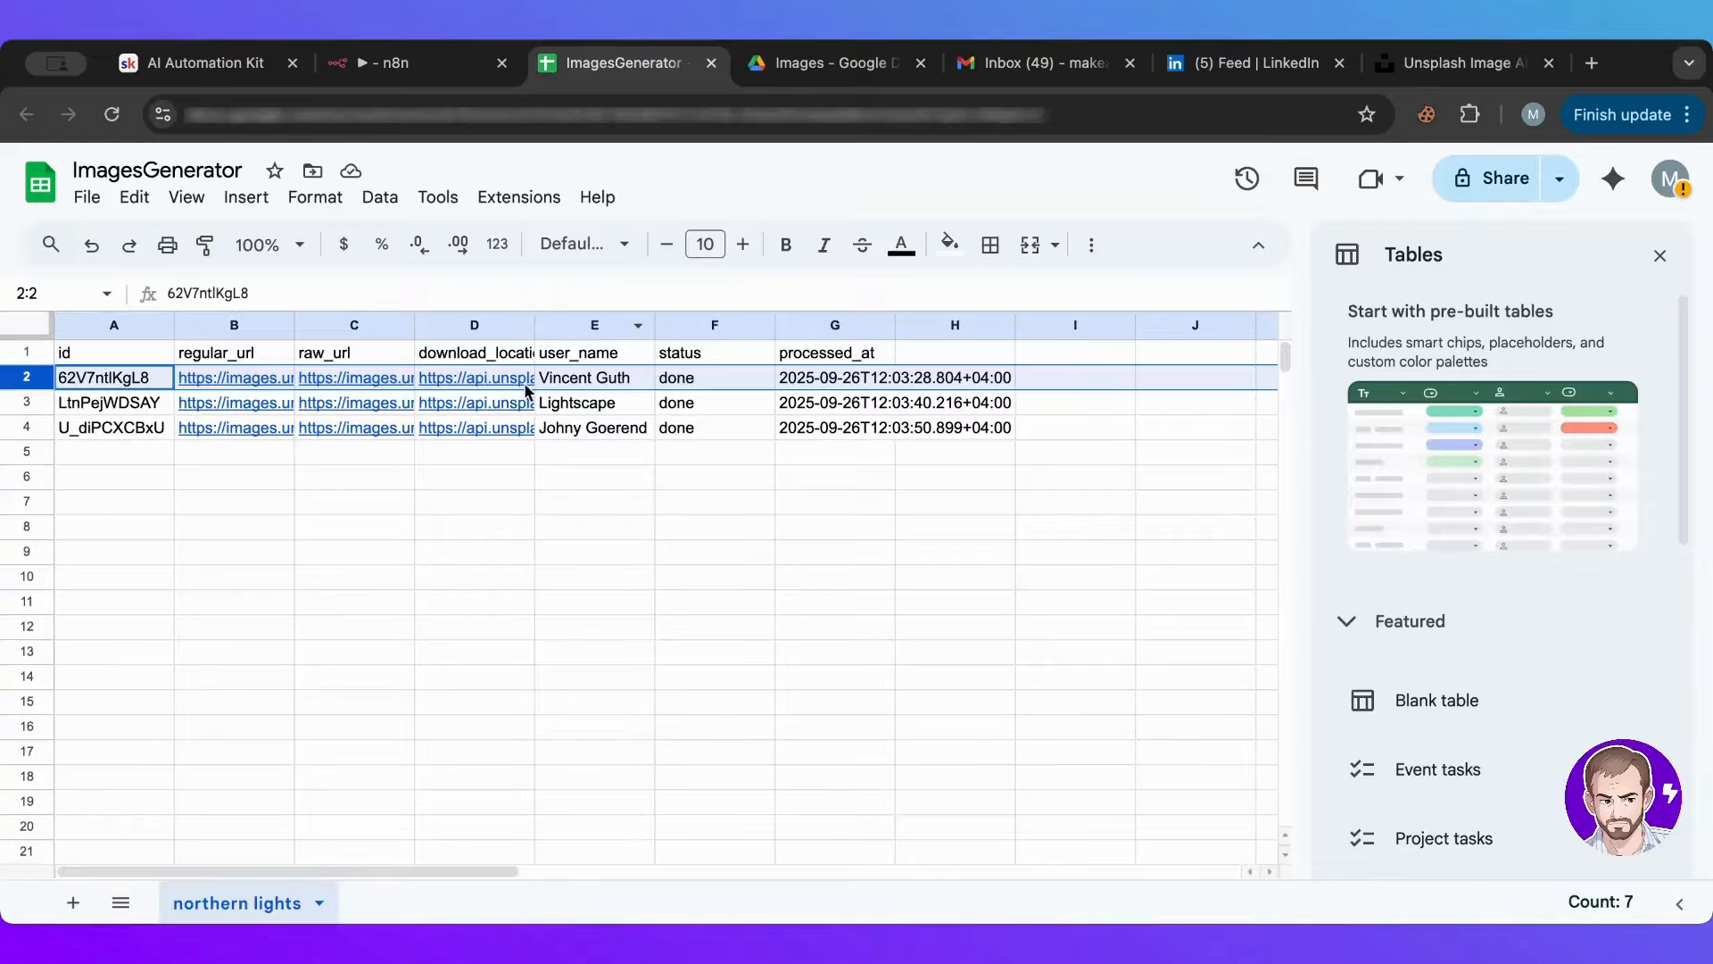
click(415, 65)
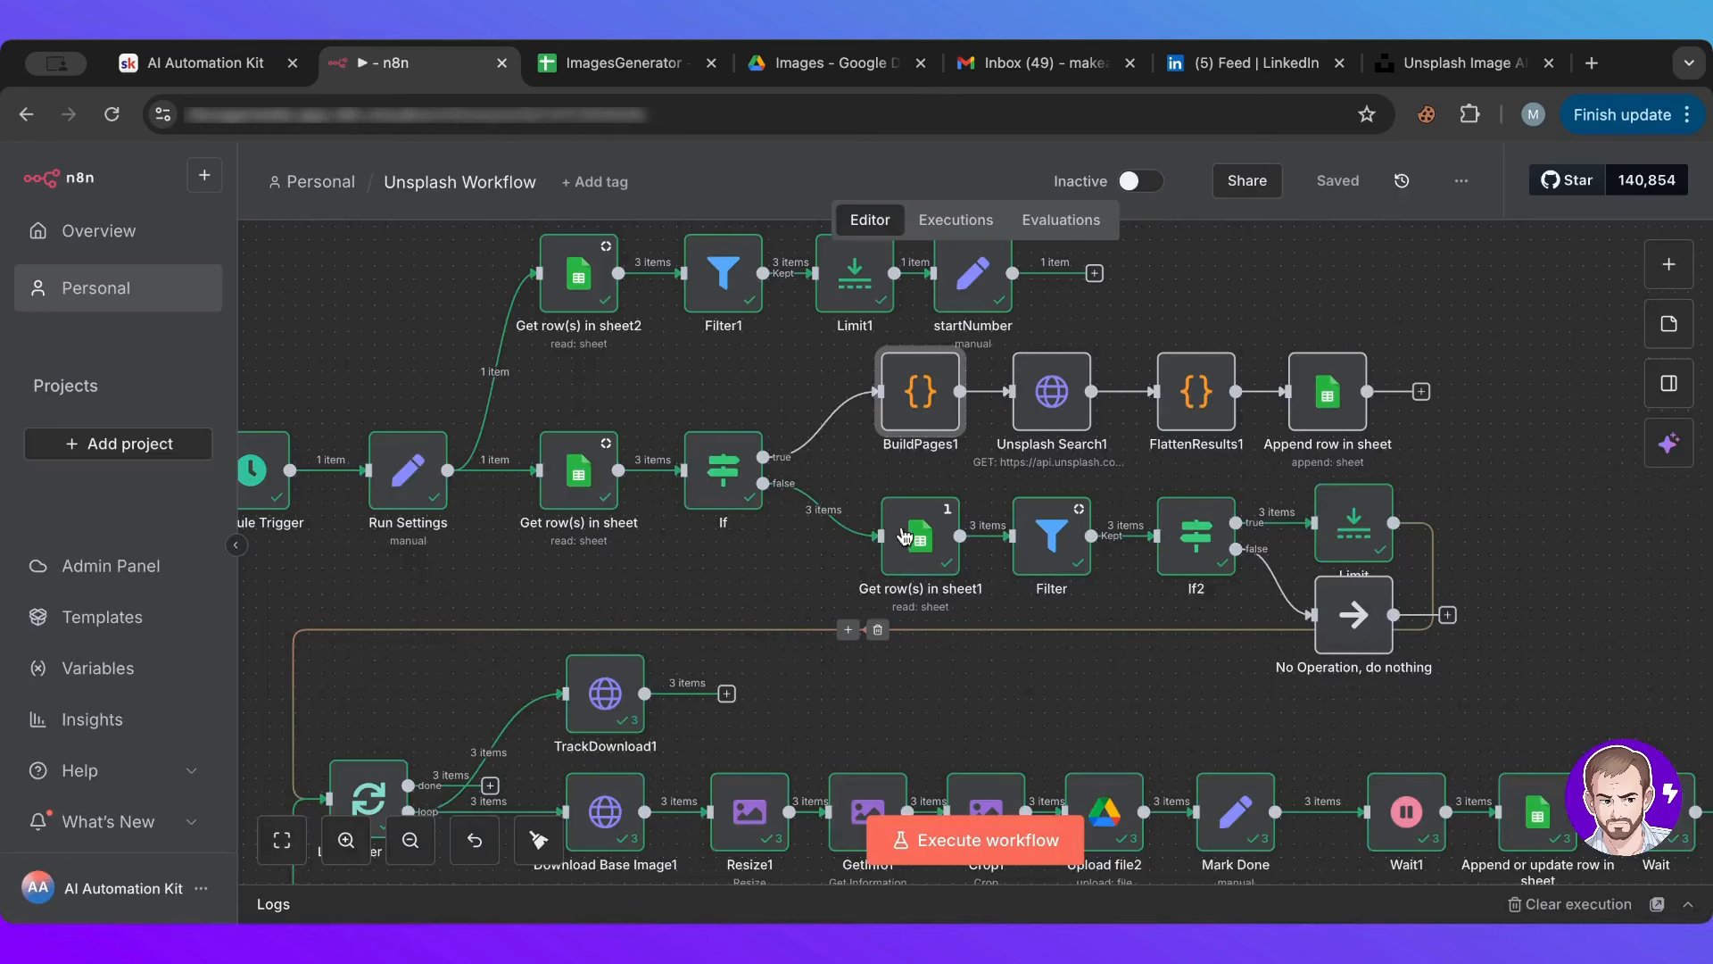
click(596, 64)
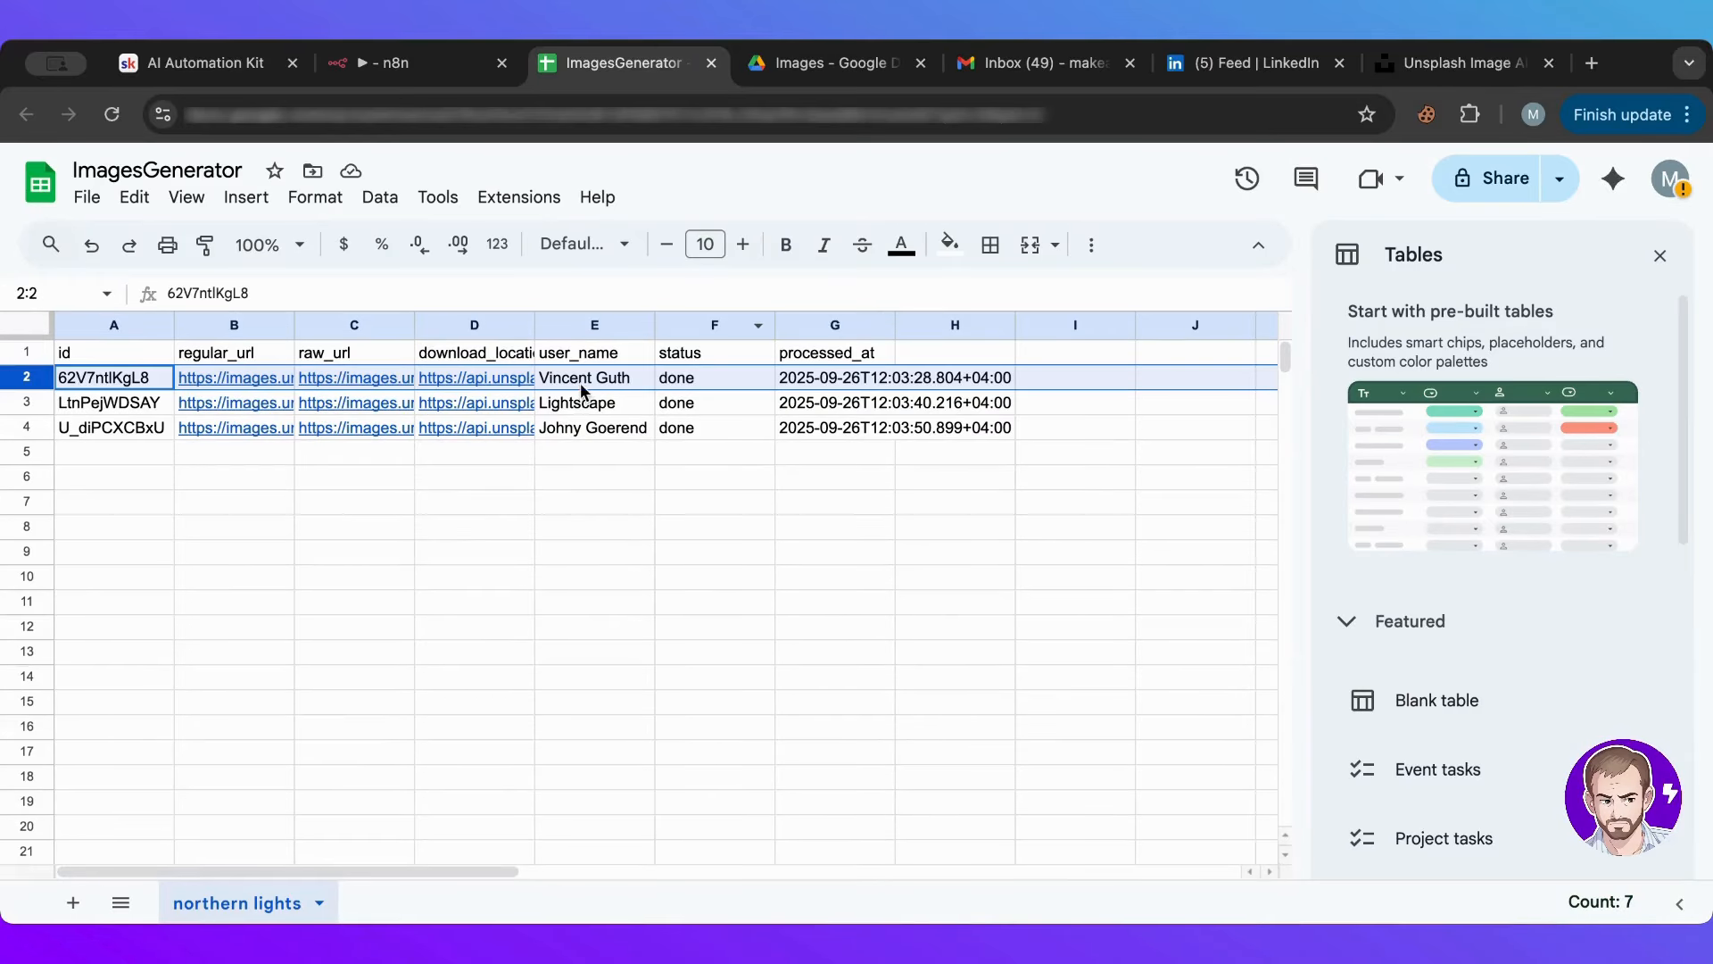
click(644, 475)
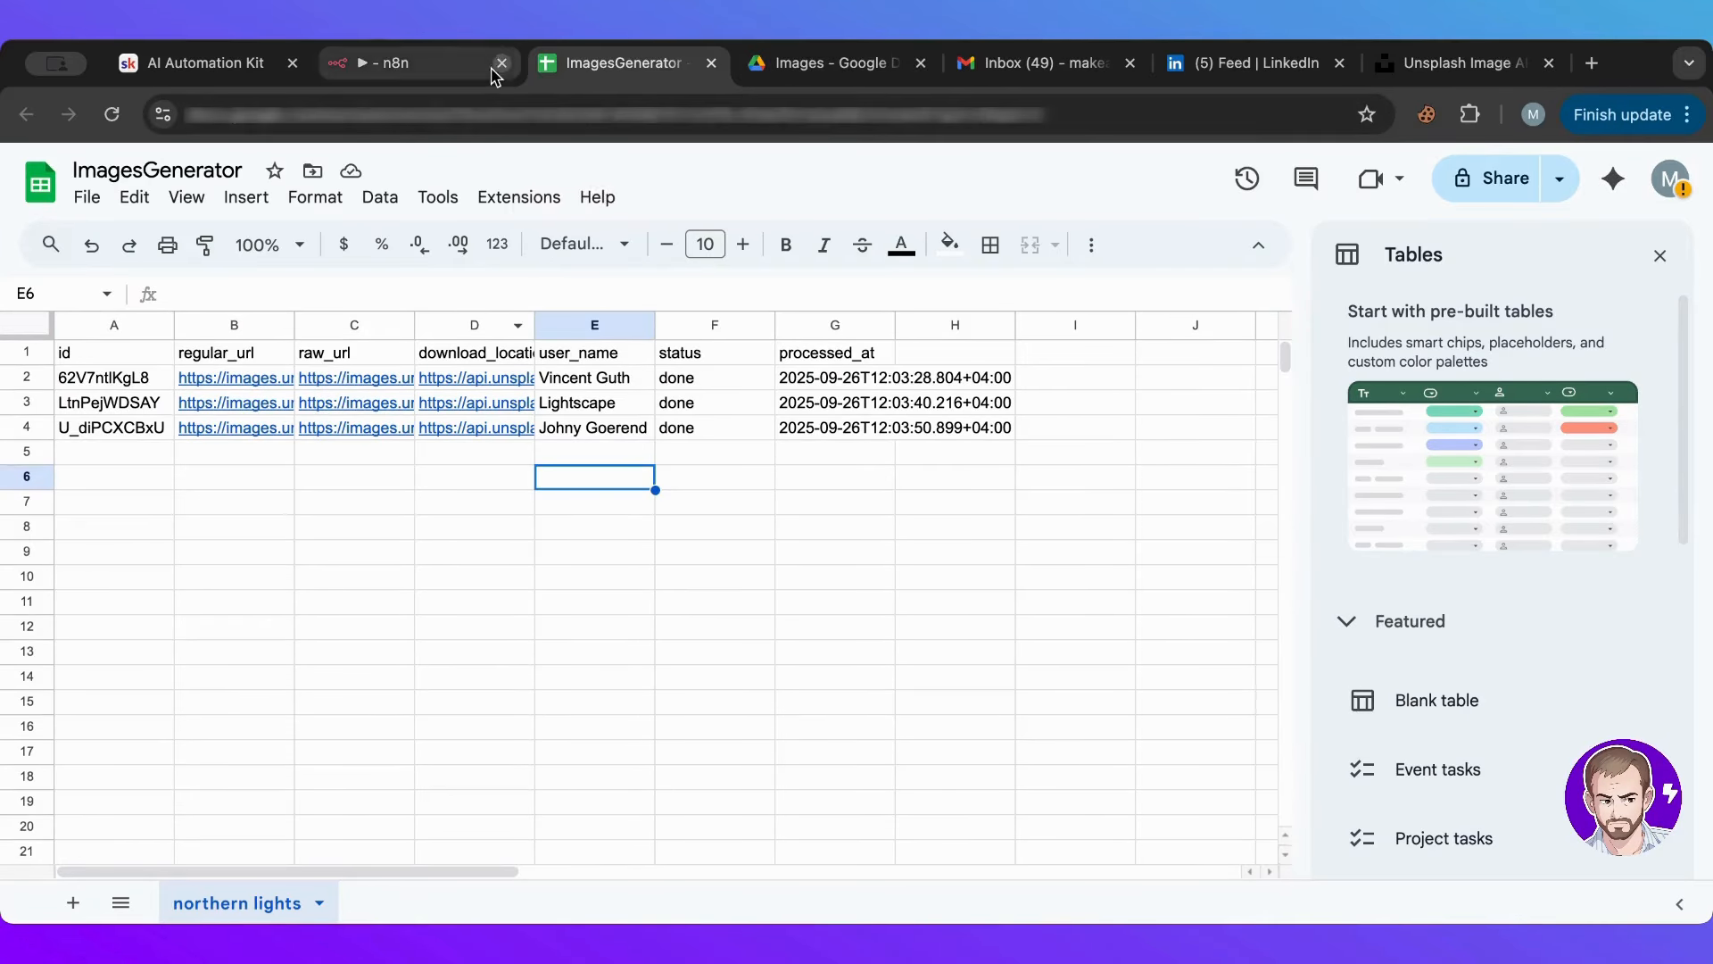
click(460, 63)
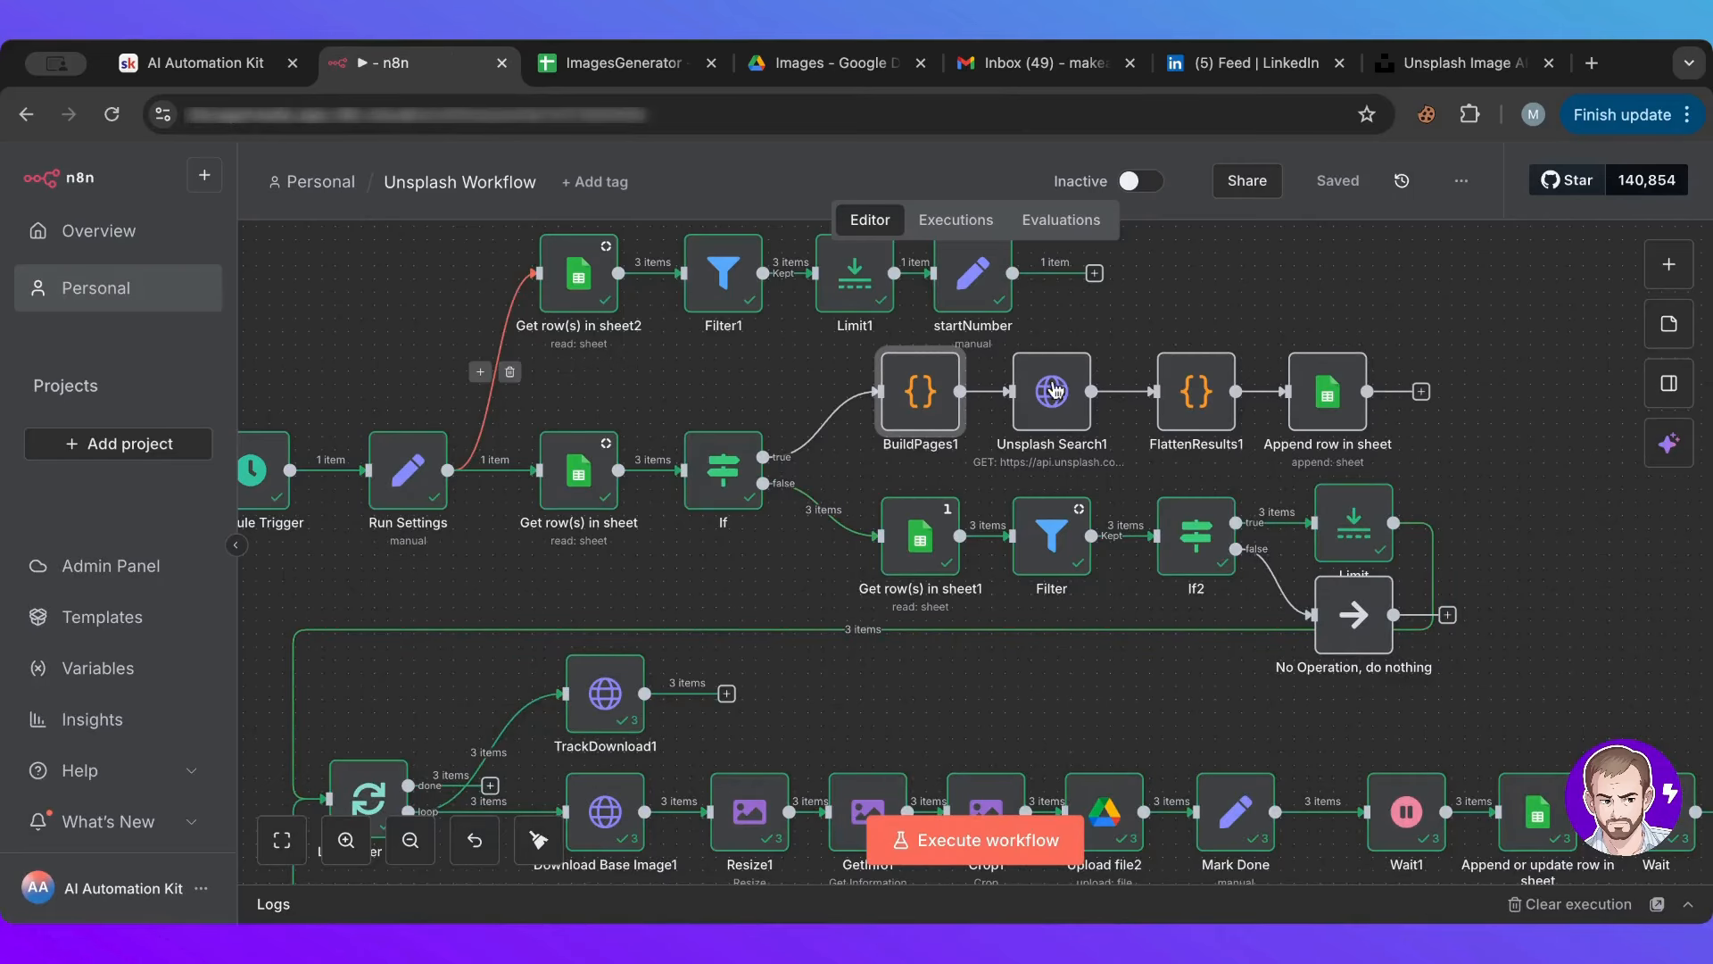
Step: View the northern lights images in the Drive Images folder, then review the workflow's true branch through Append row in sheet
click(613, 84)
click(787, 83)
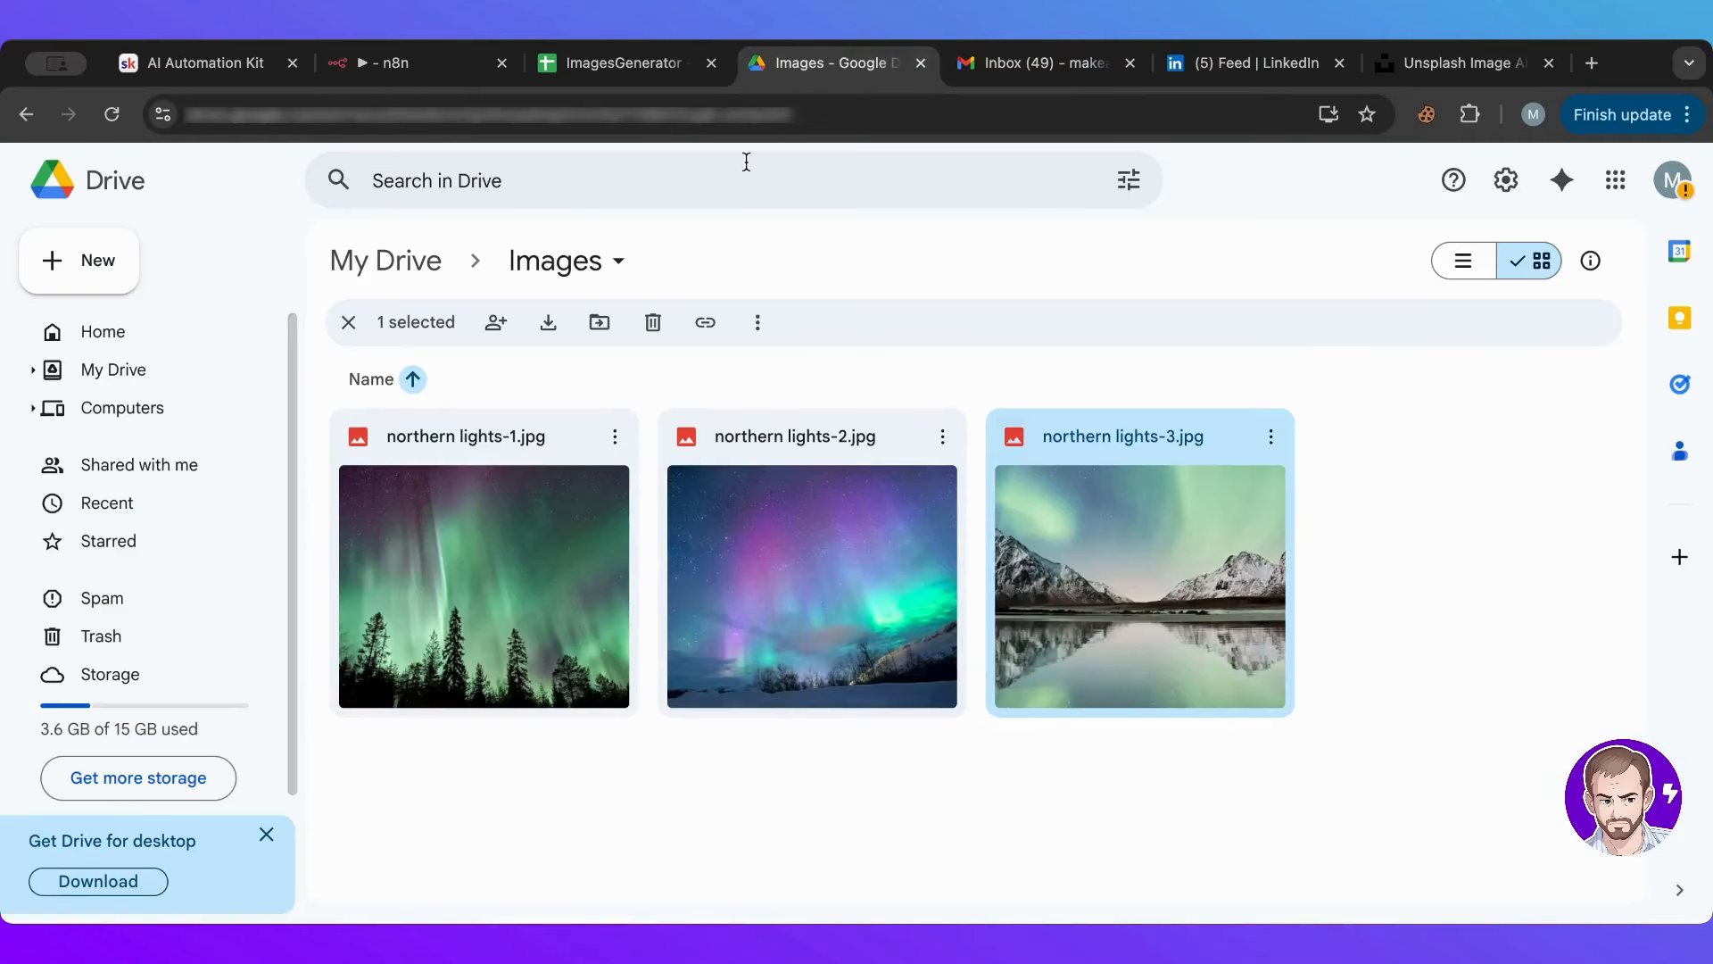
click(428, 64)
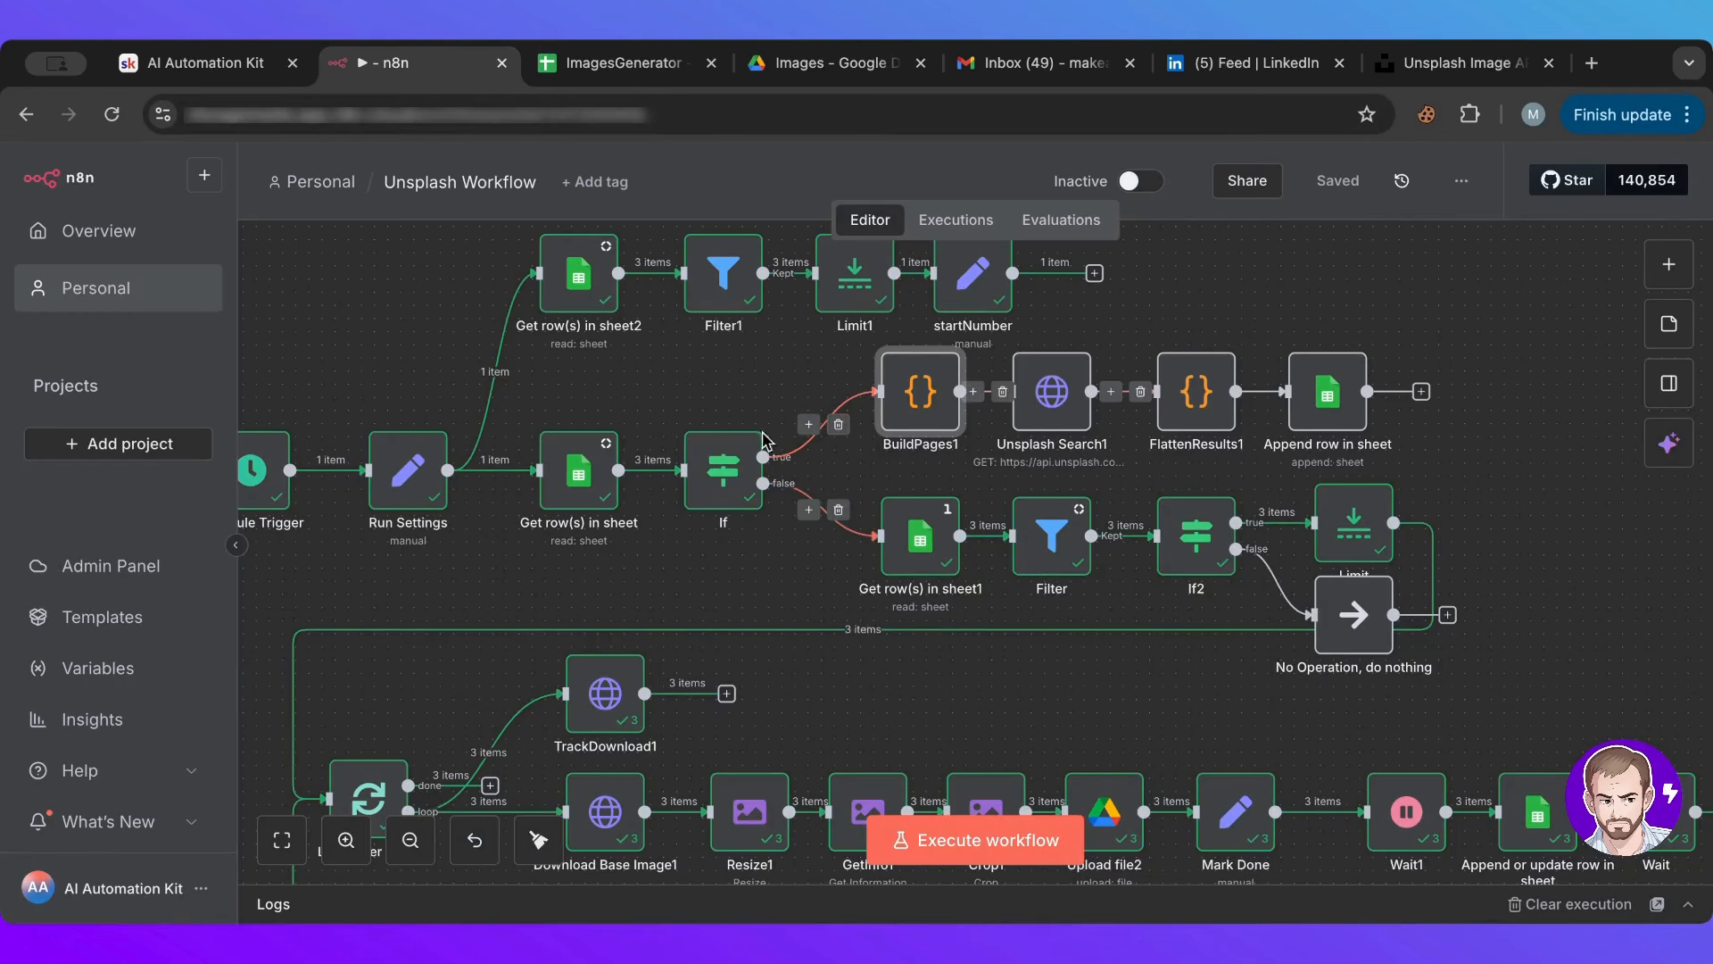
mouse_move(1259, 402)
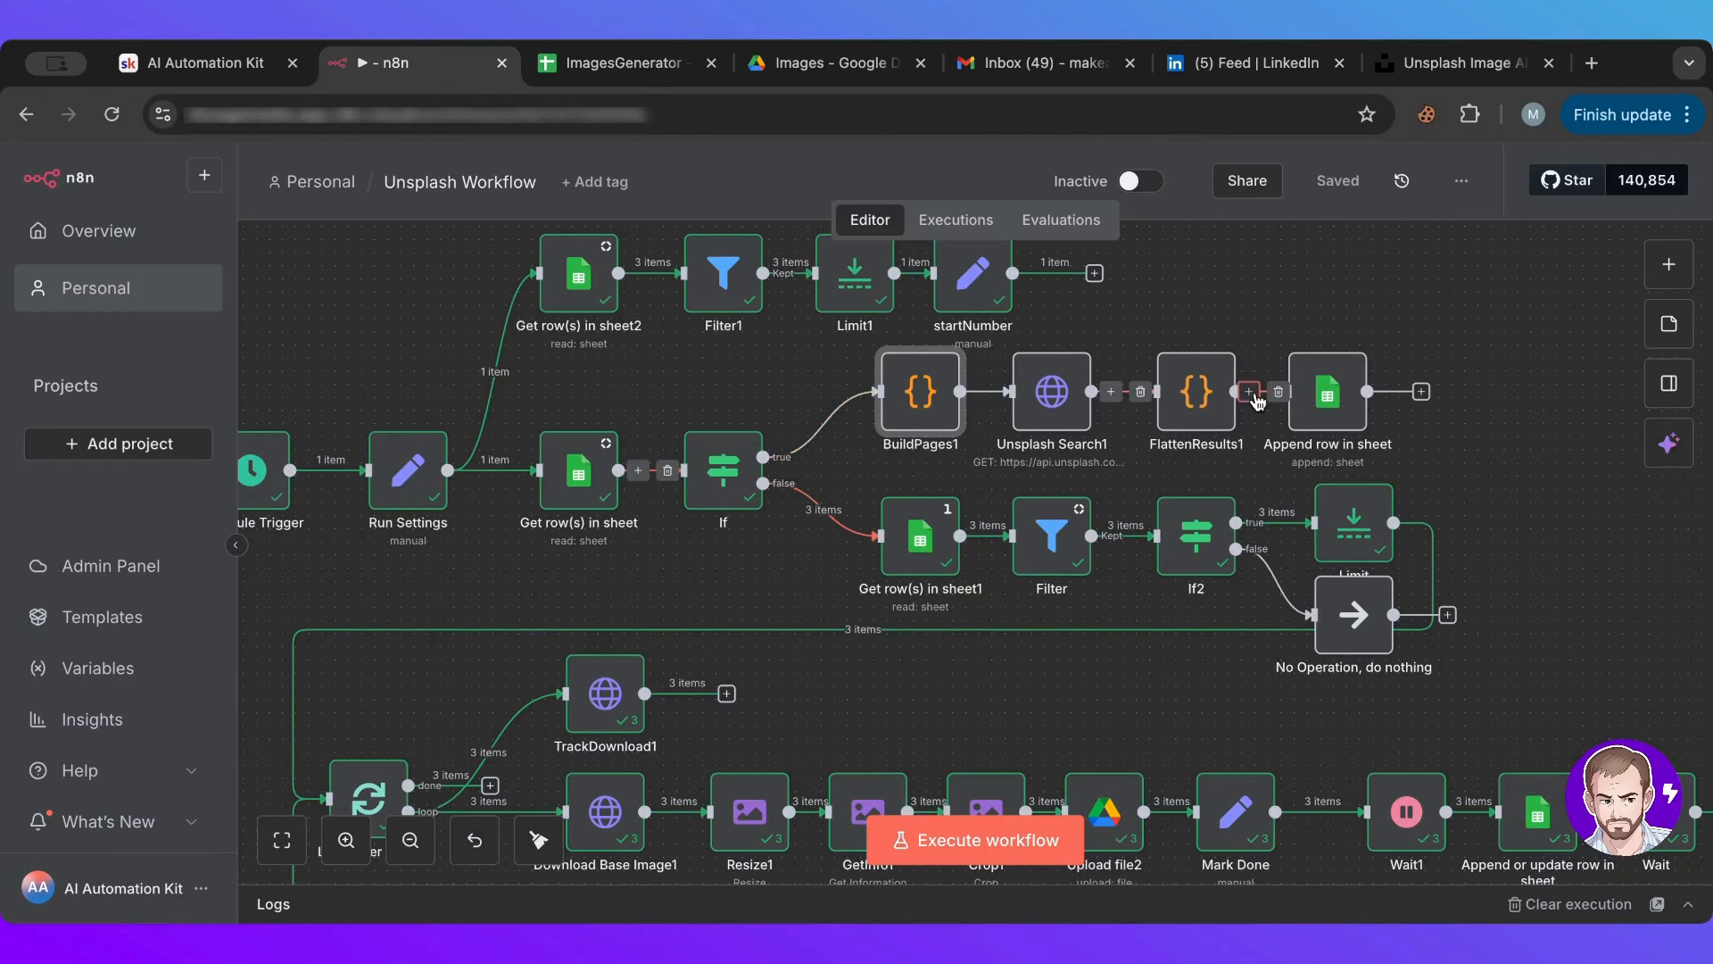
click(1500, 413)
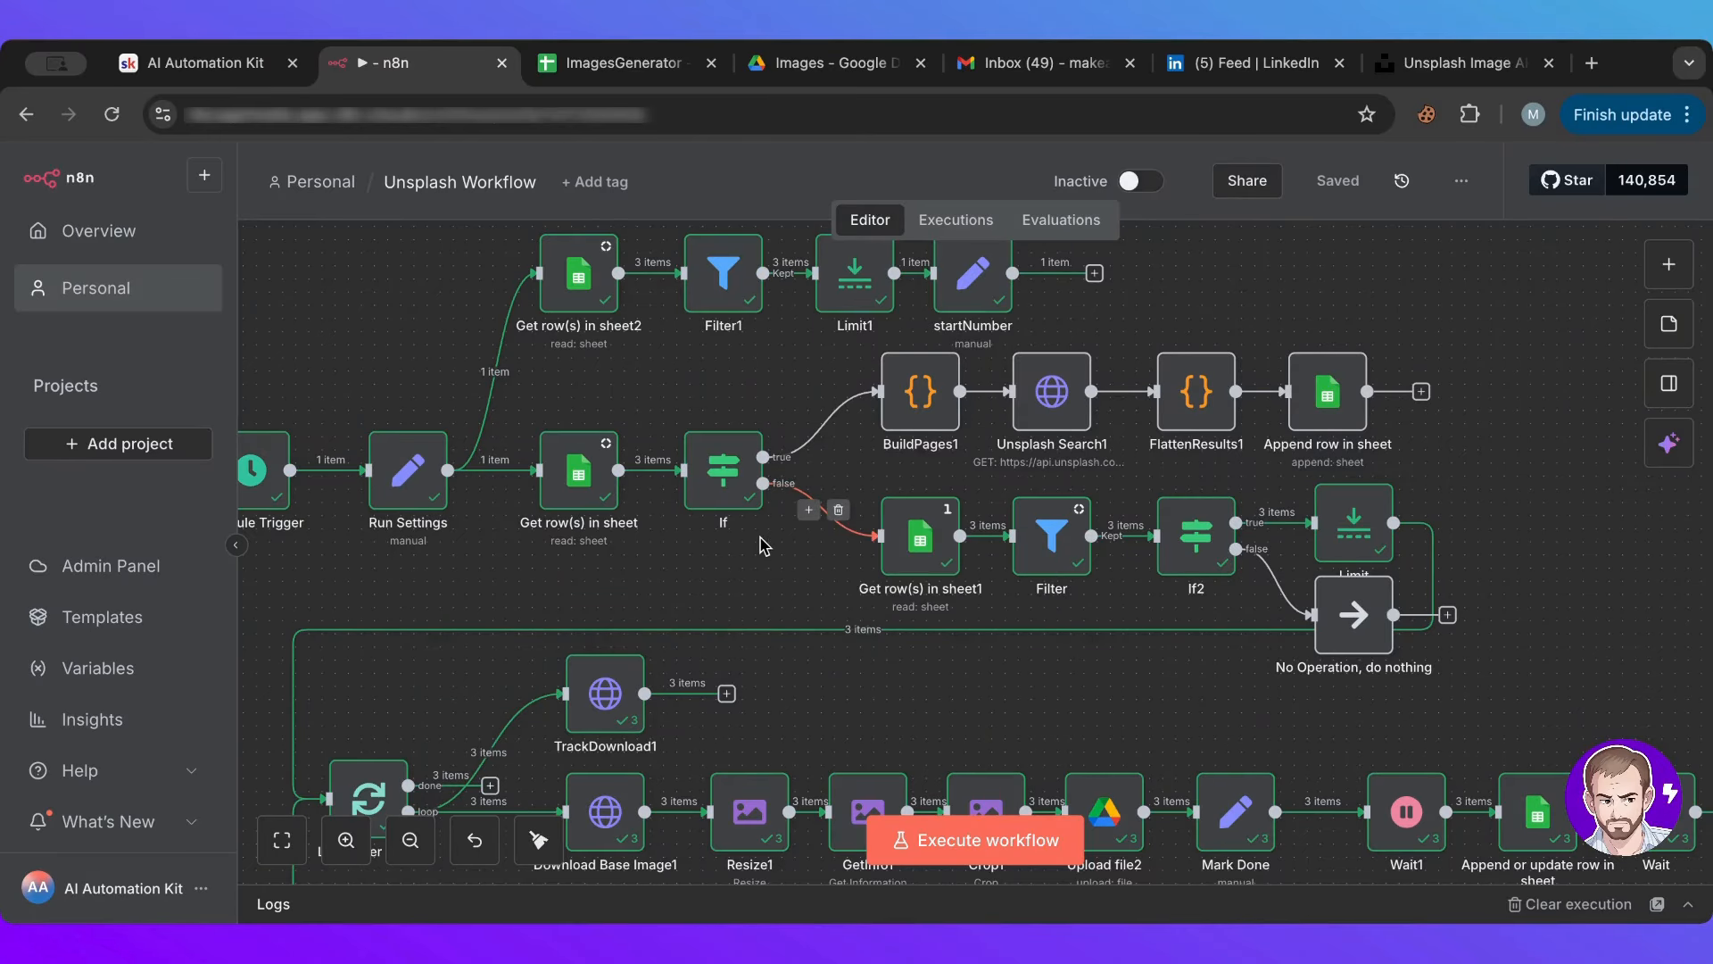
Step: Inspect the document, sheet and filter parameters of the Get row(s) in sheet1 node and close it
click(921, 525)
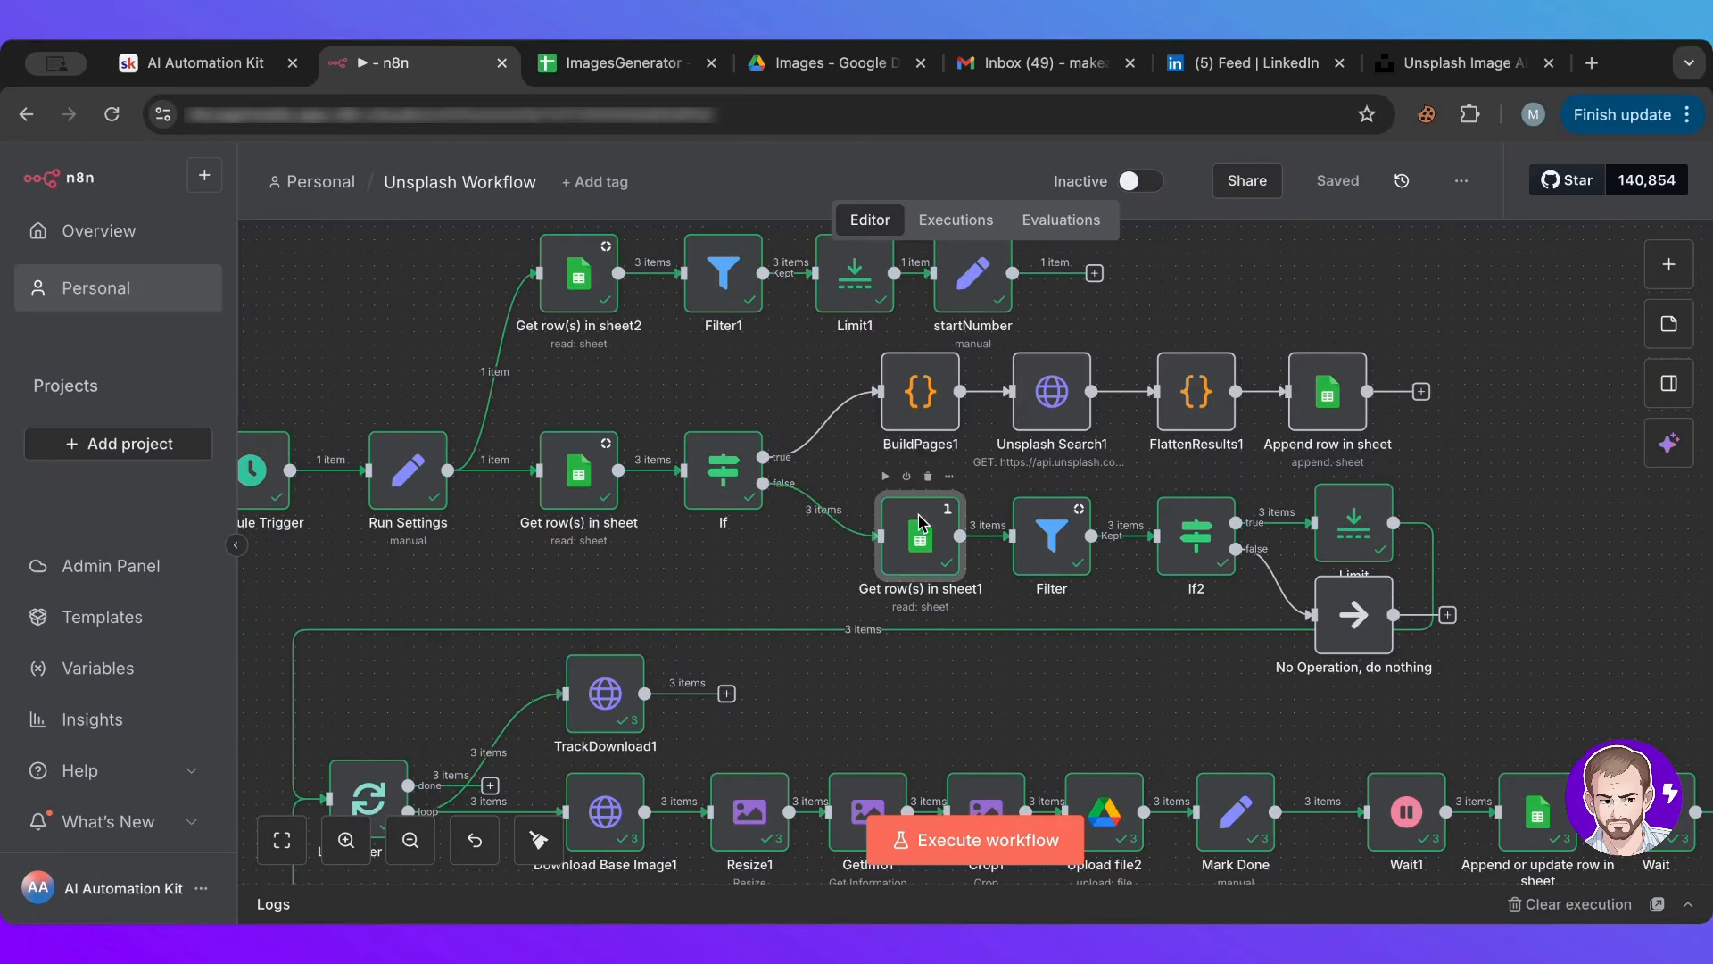
double_click(921, 525)
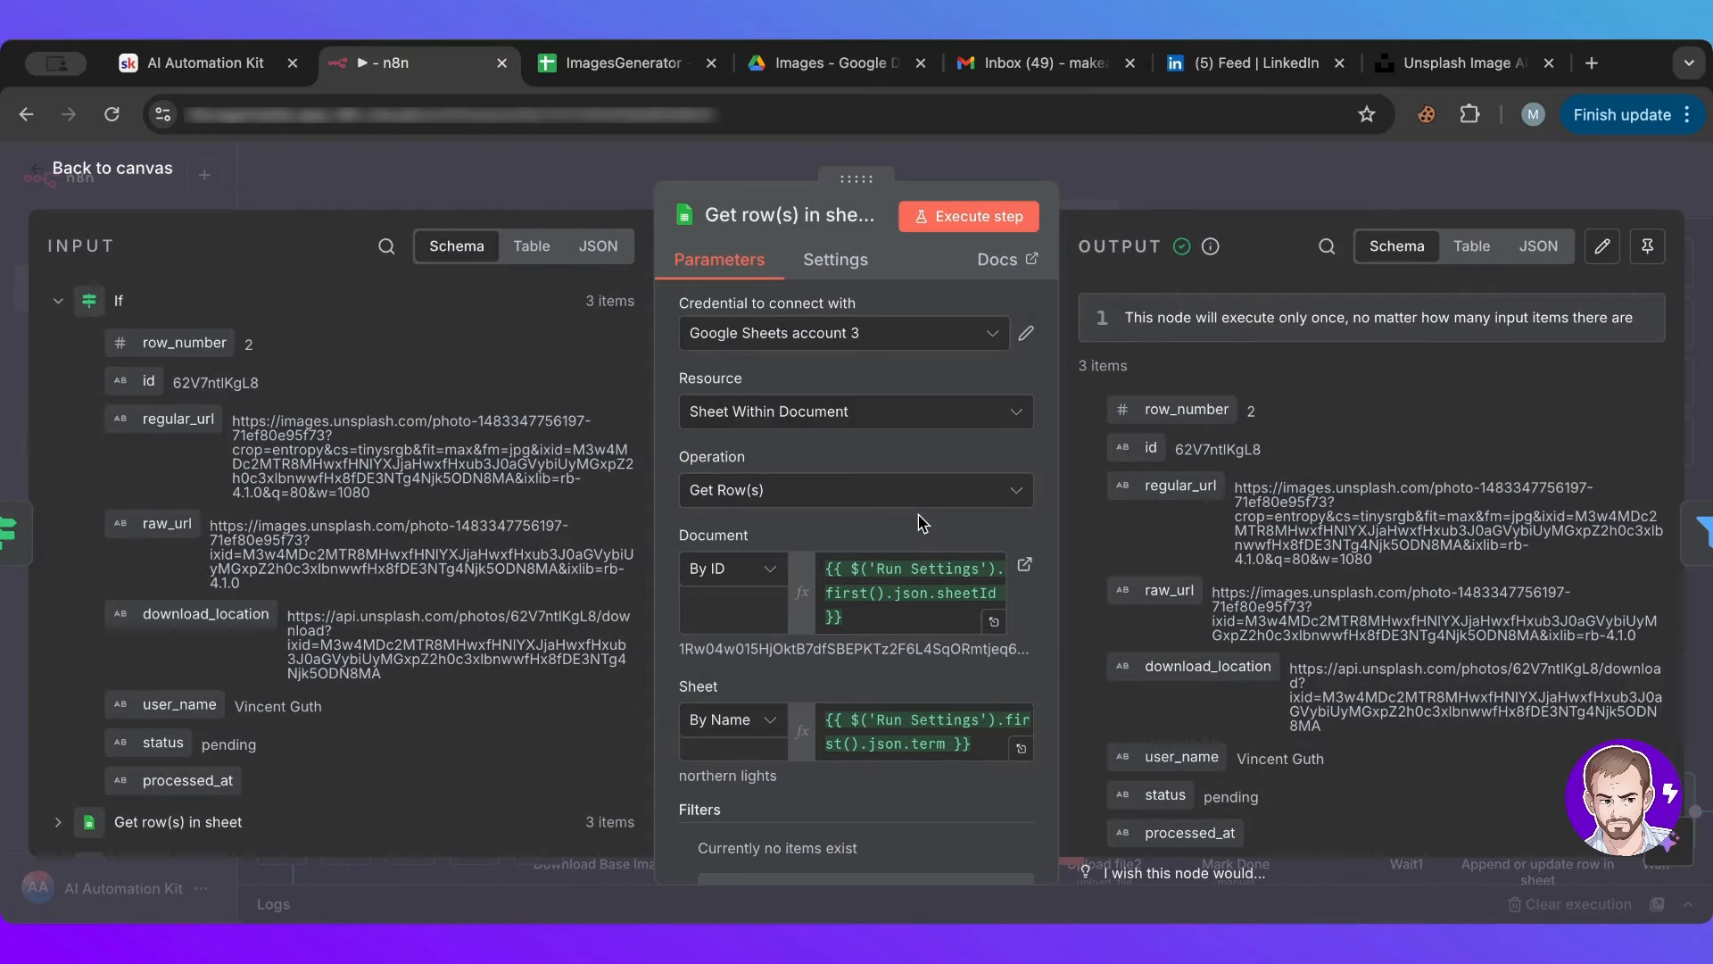
scroll(858, 496, down, 5)
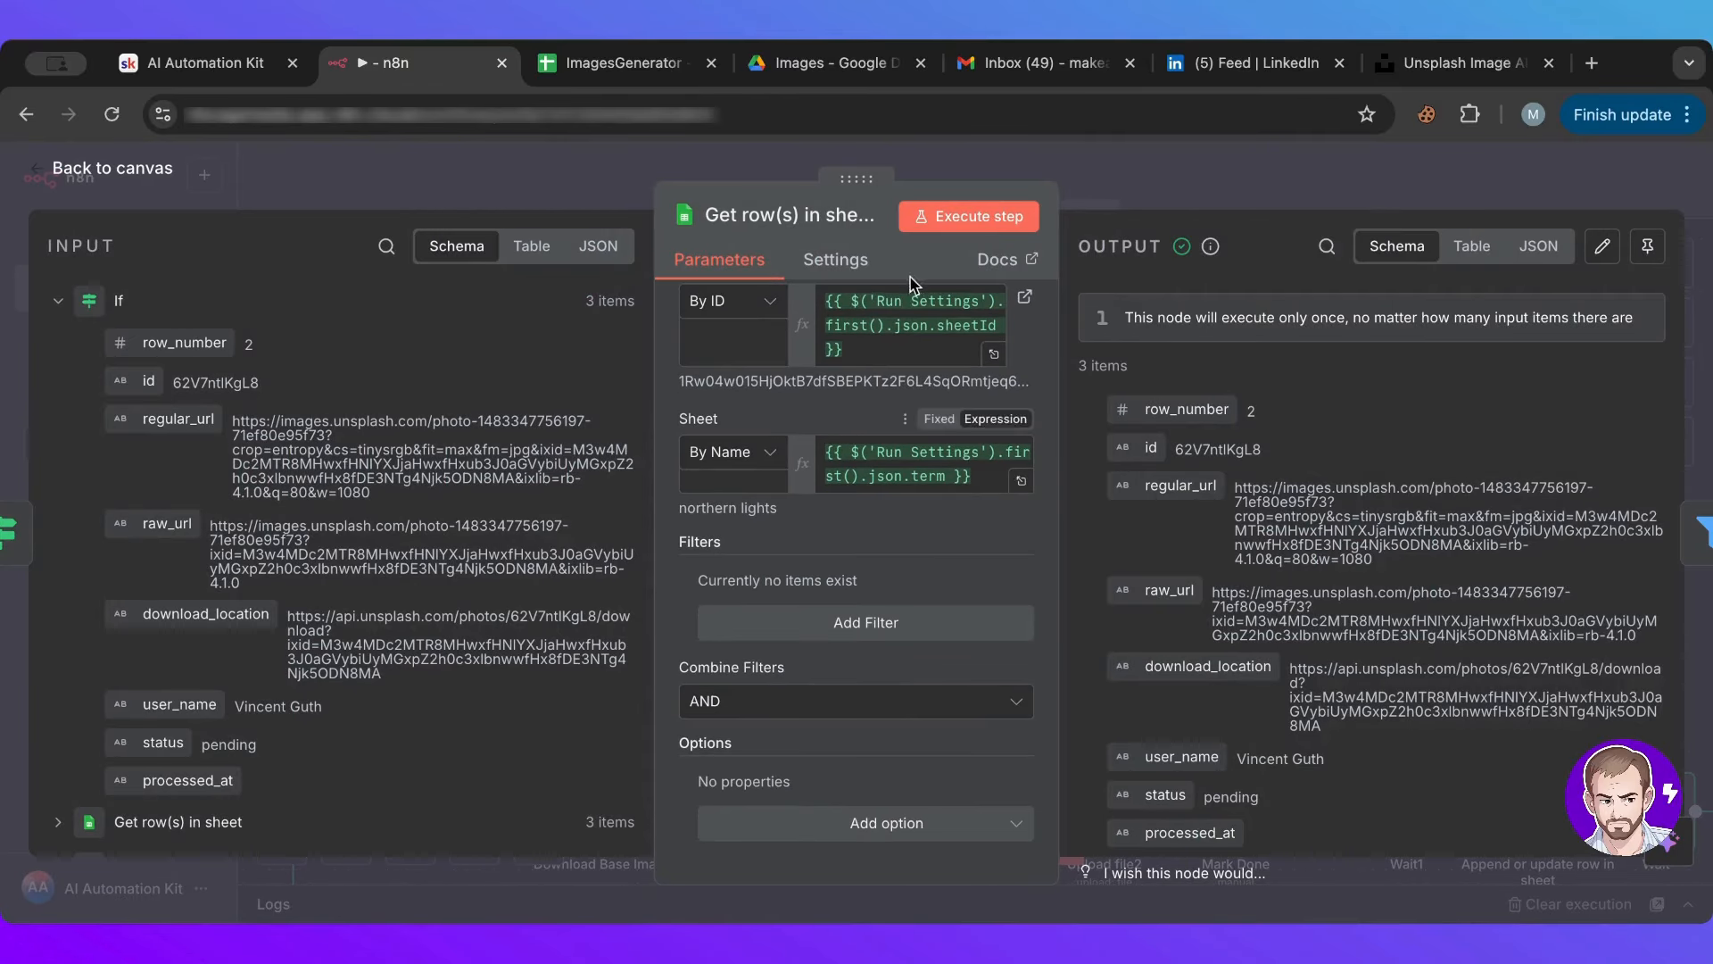
click(1218, 188)
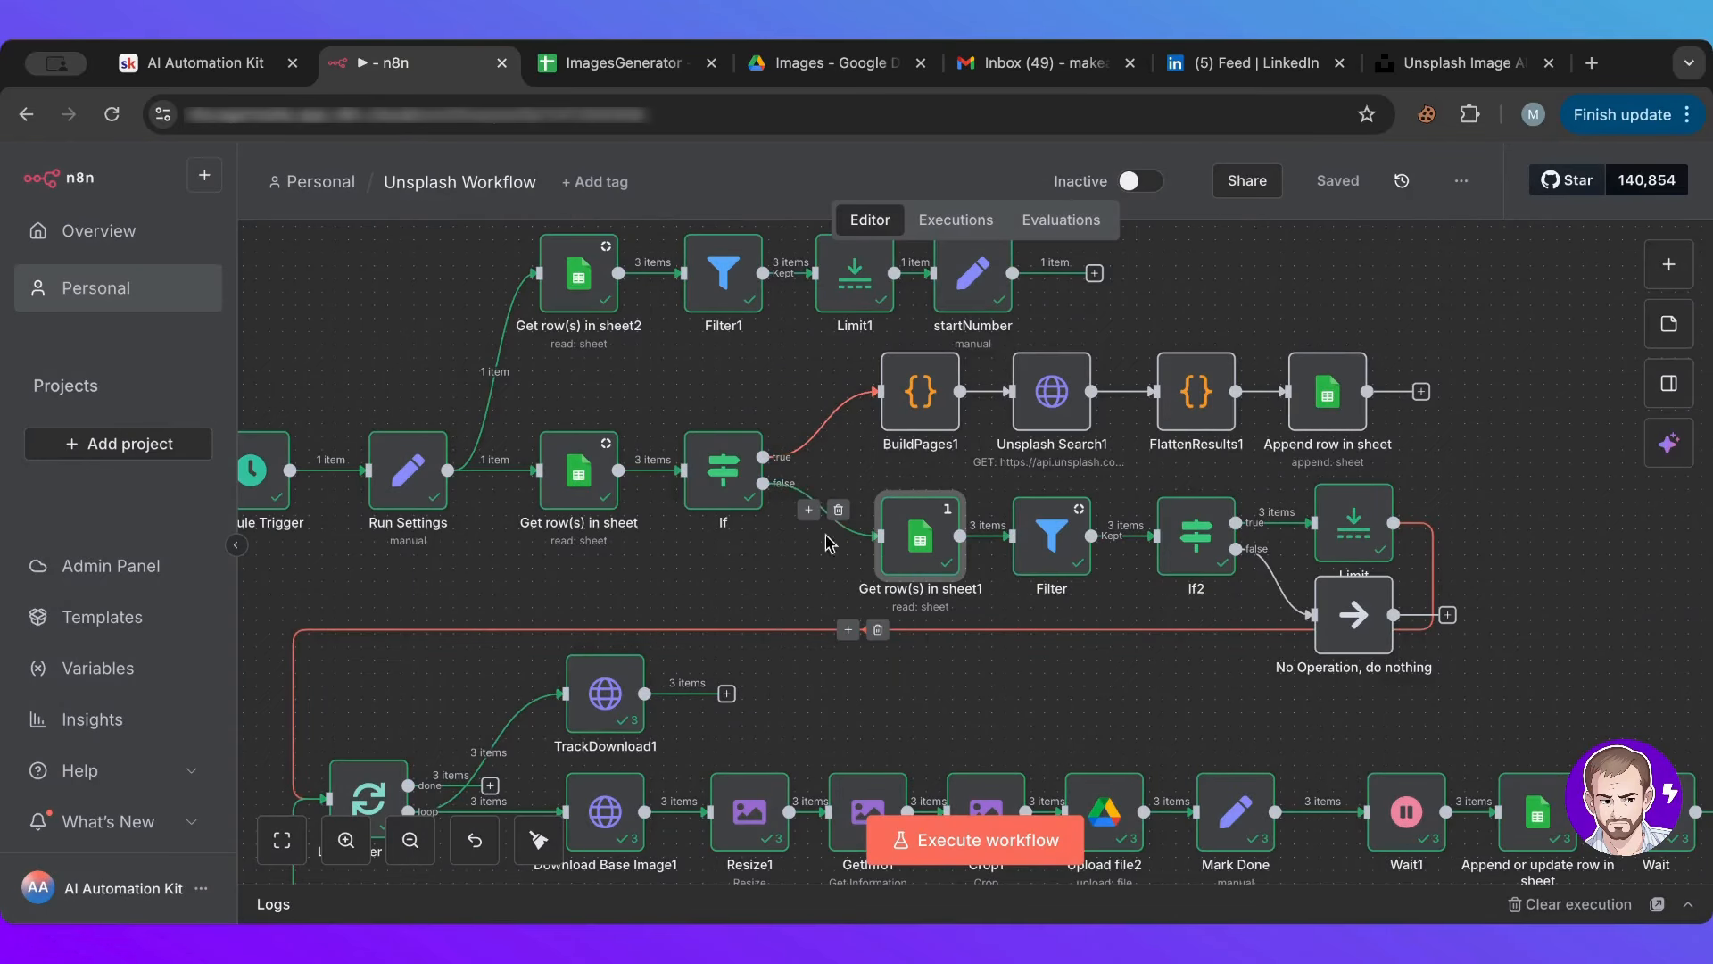
Step: Inspect the Execute Once setting of the Get row(s) in sheet1 node and return to the canvas
double_click(934, 527)
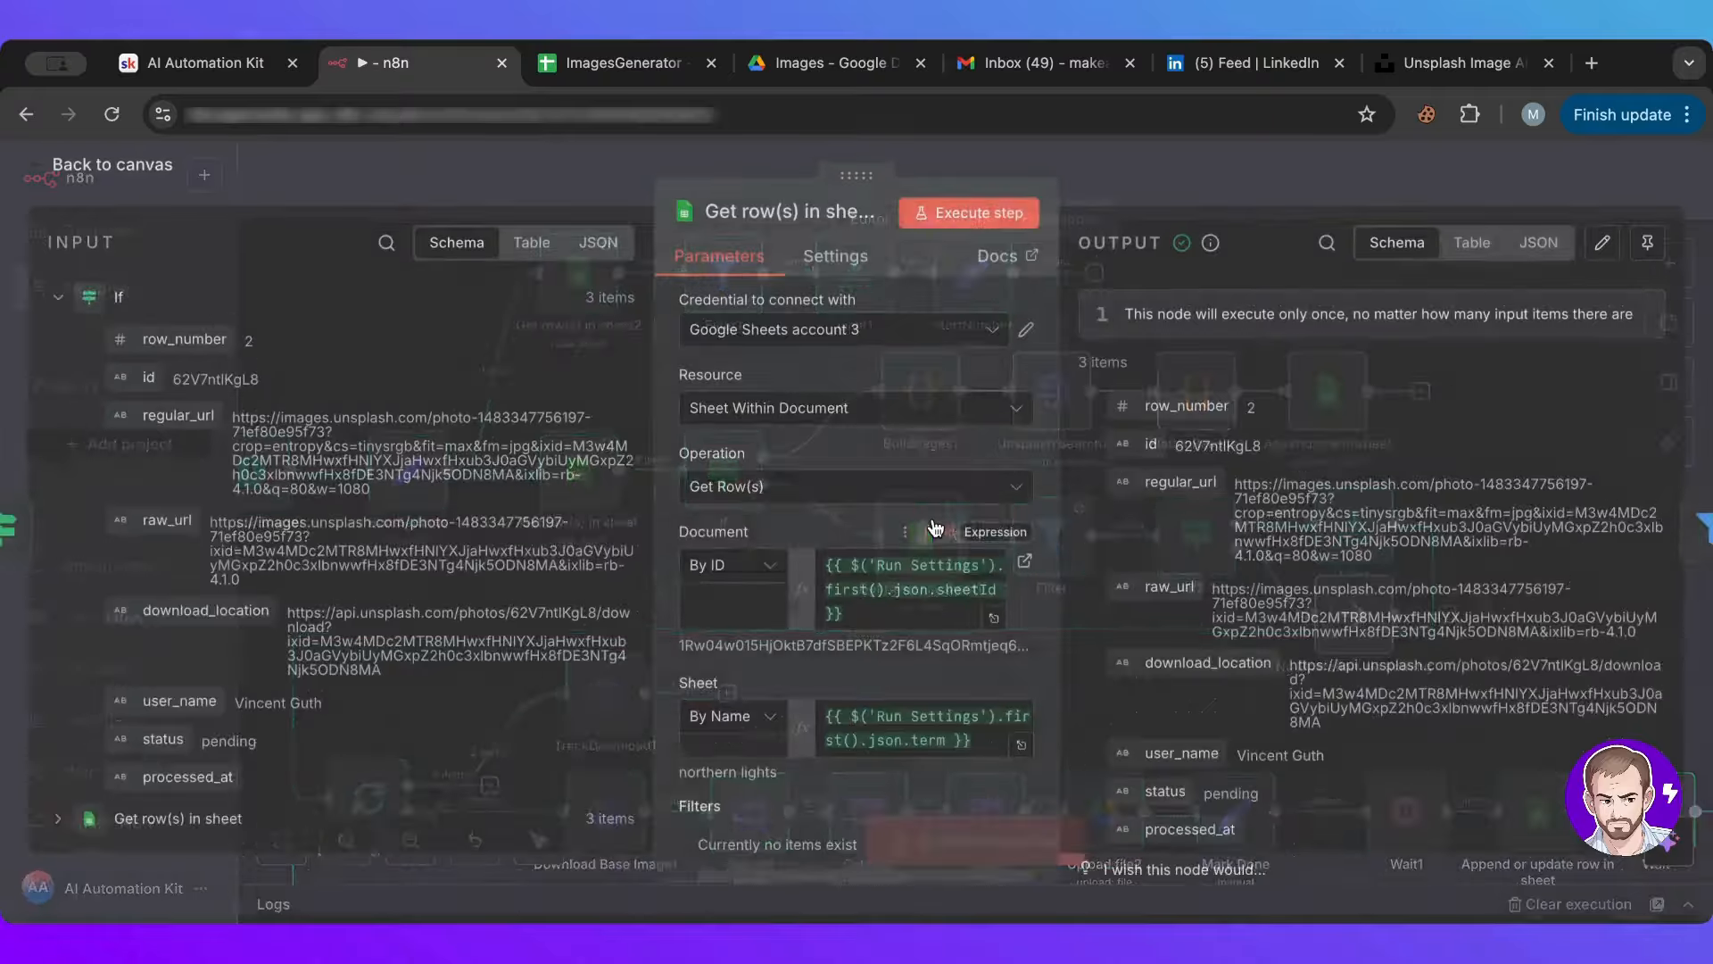
click(835, 257)
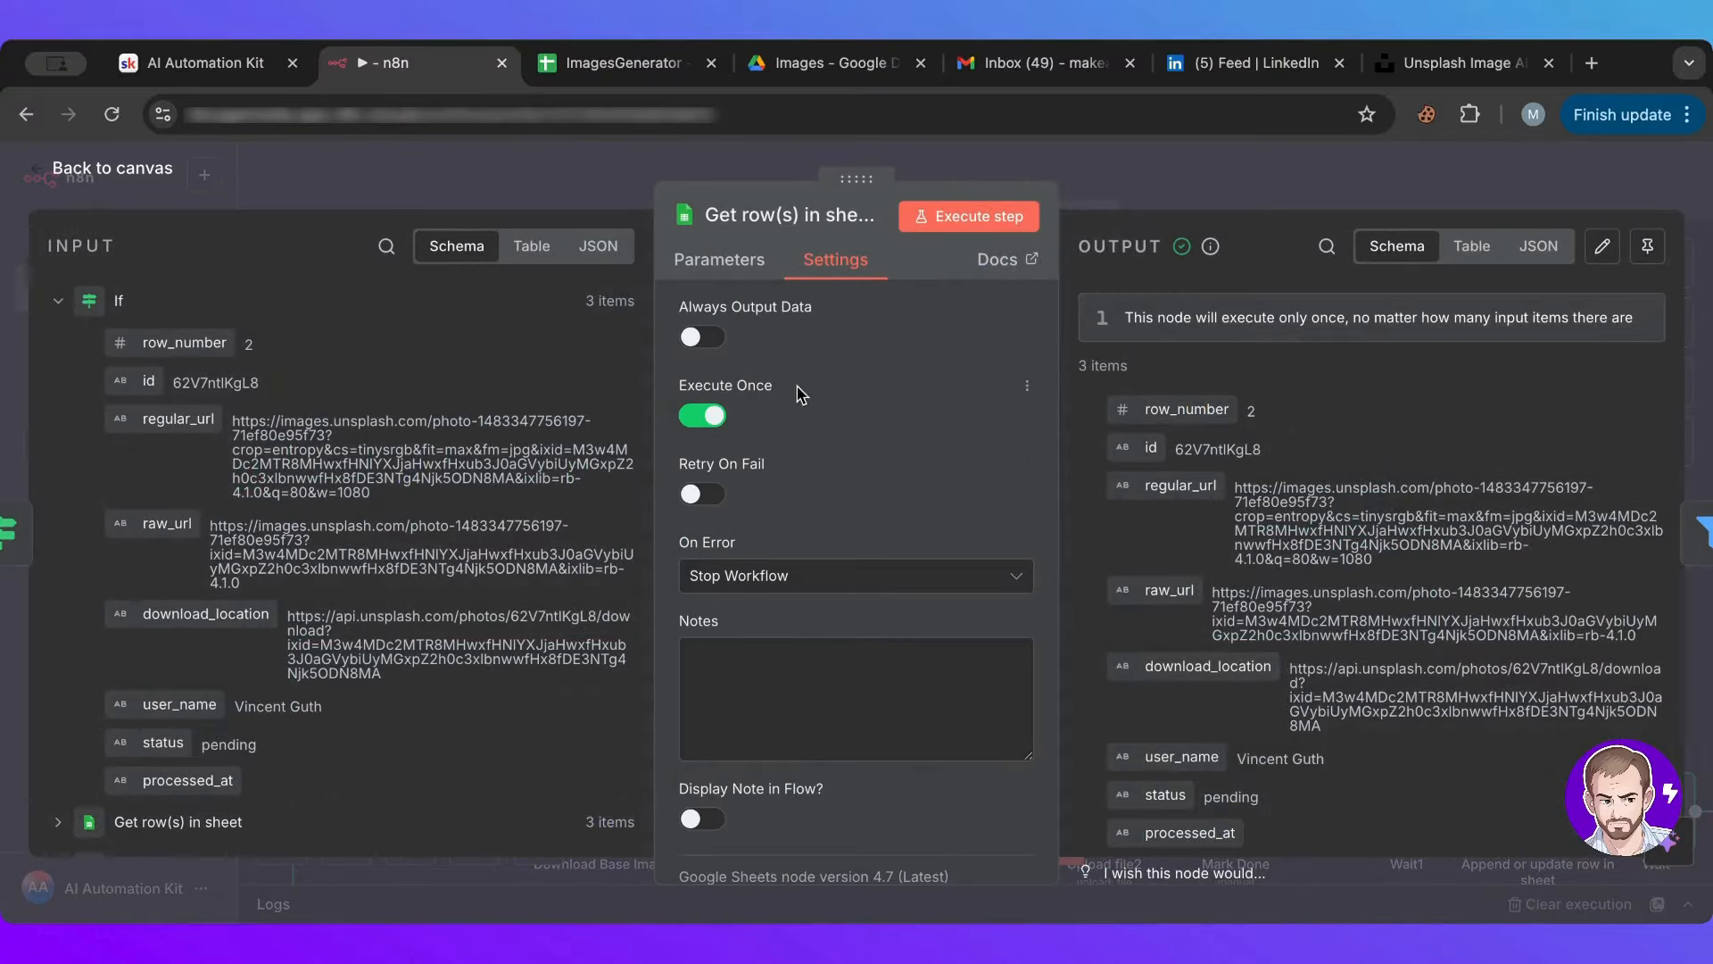
key(Escape)
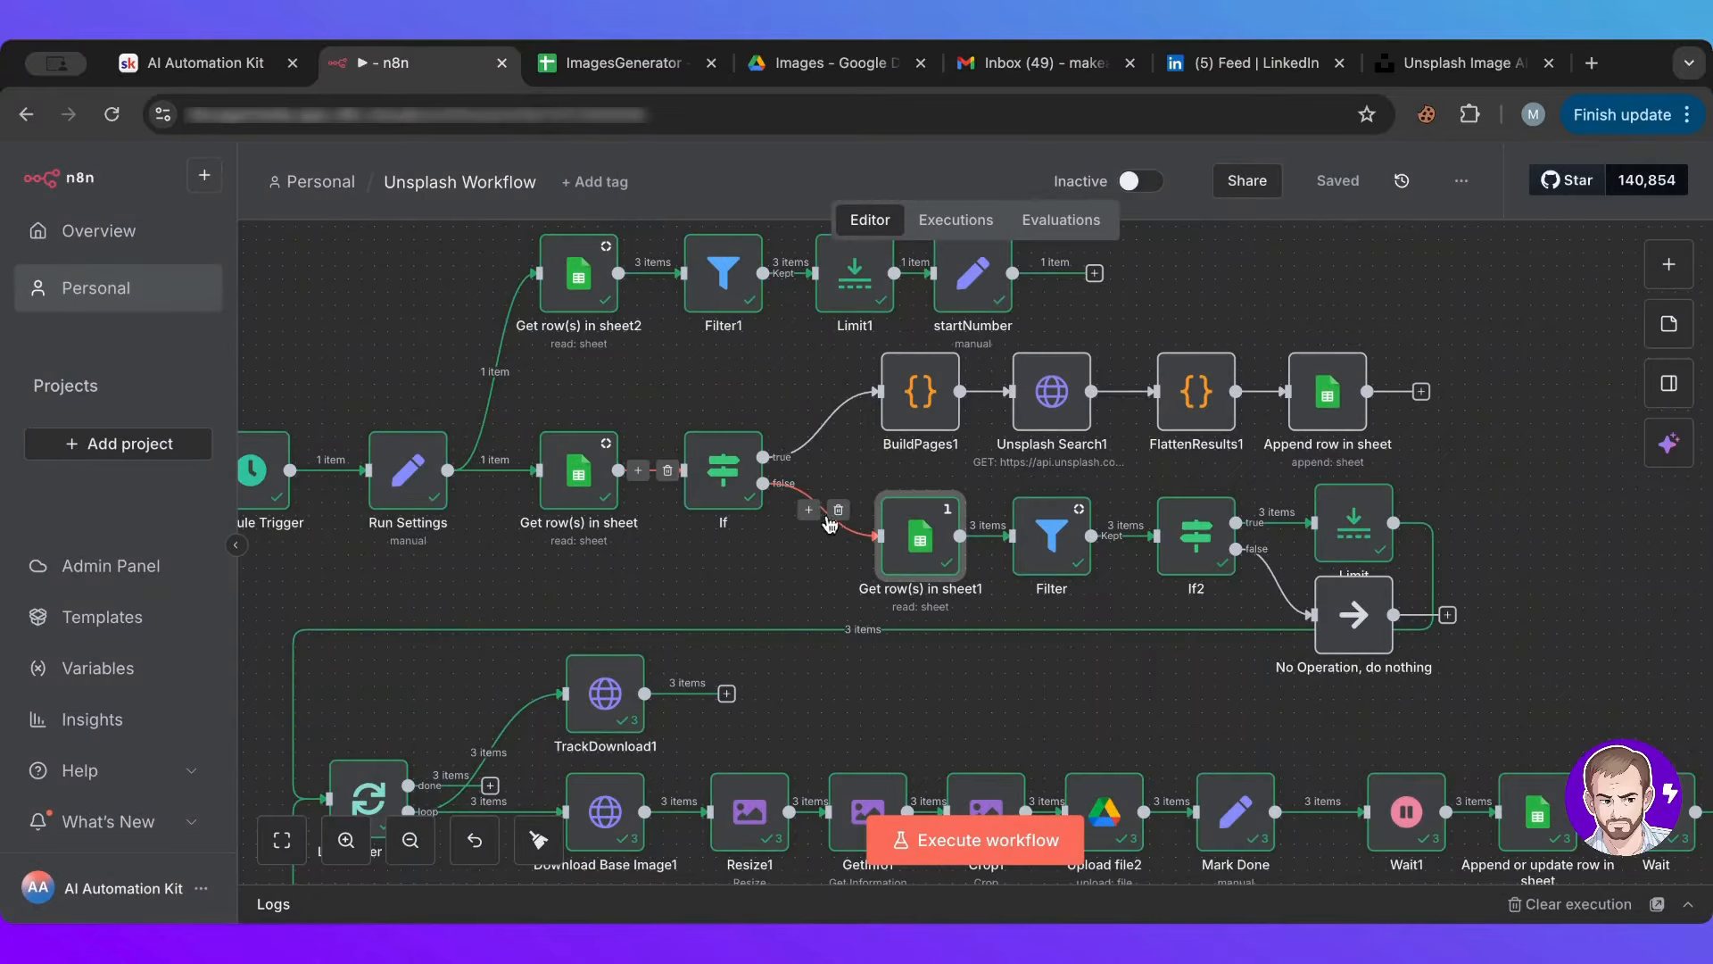
scroll(812, 536, up, 3)
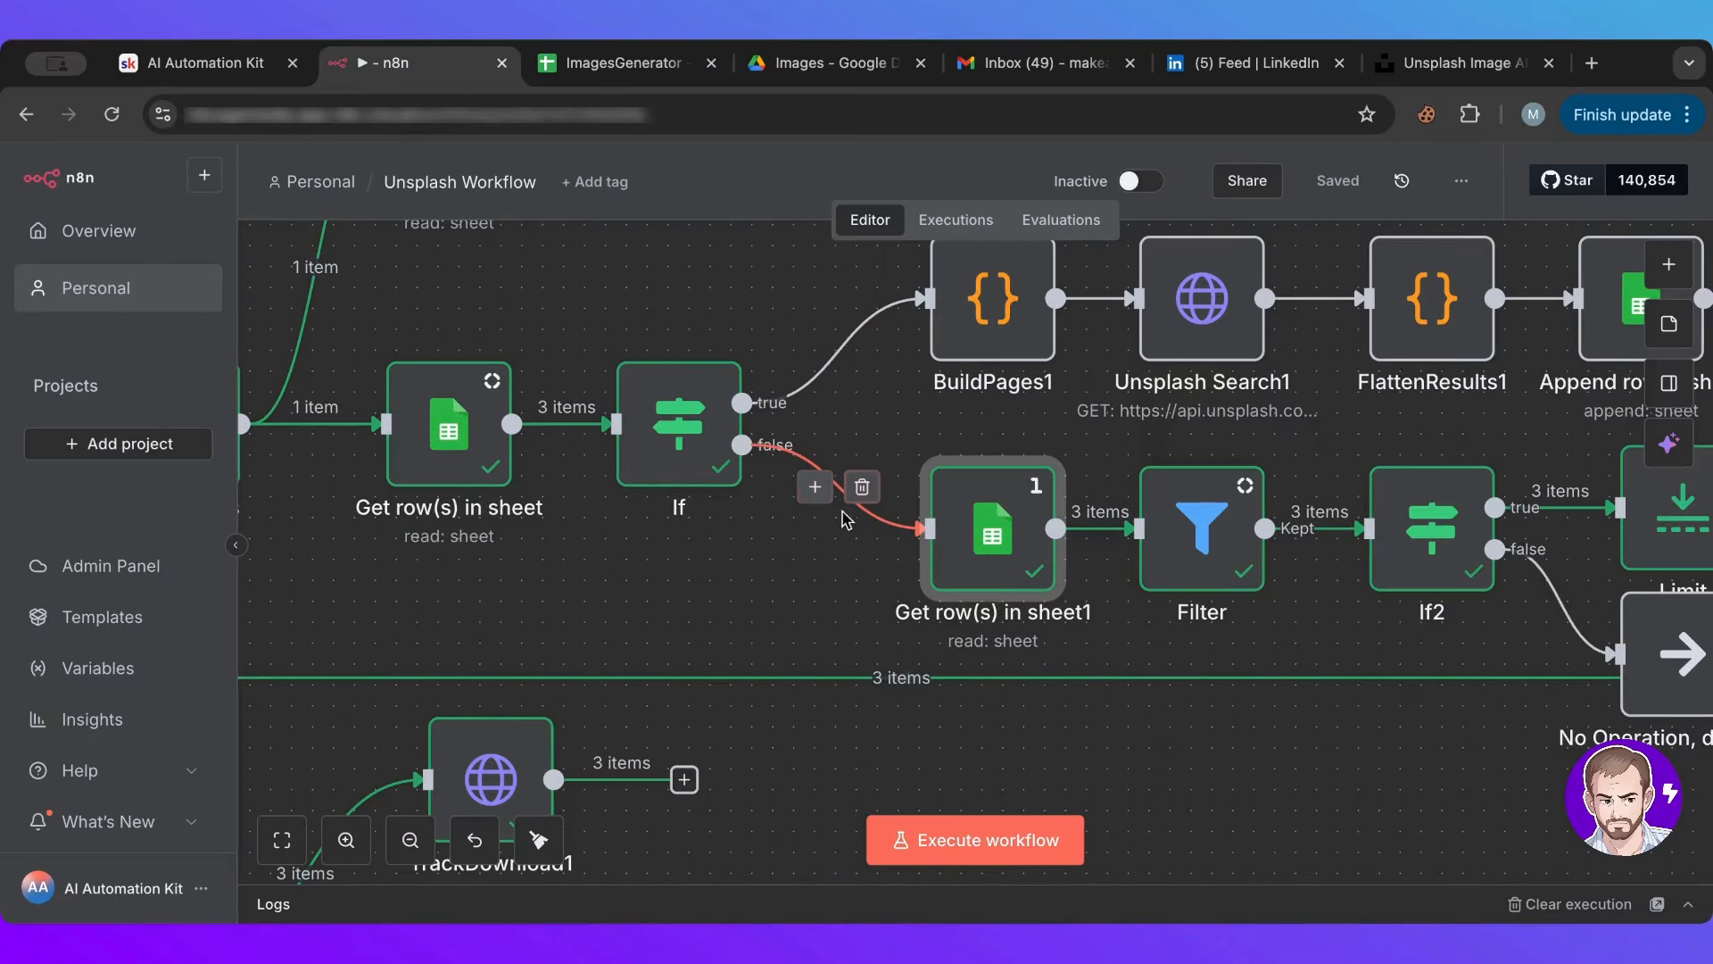
double_click(1042, 487)
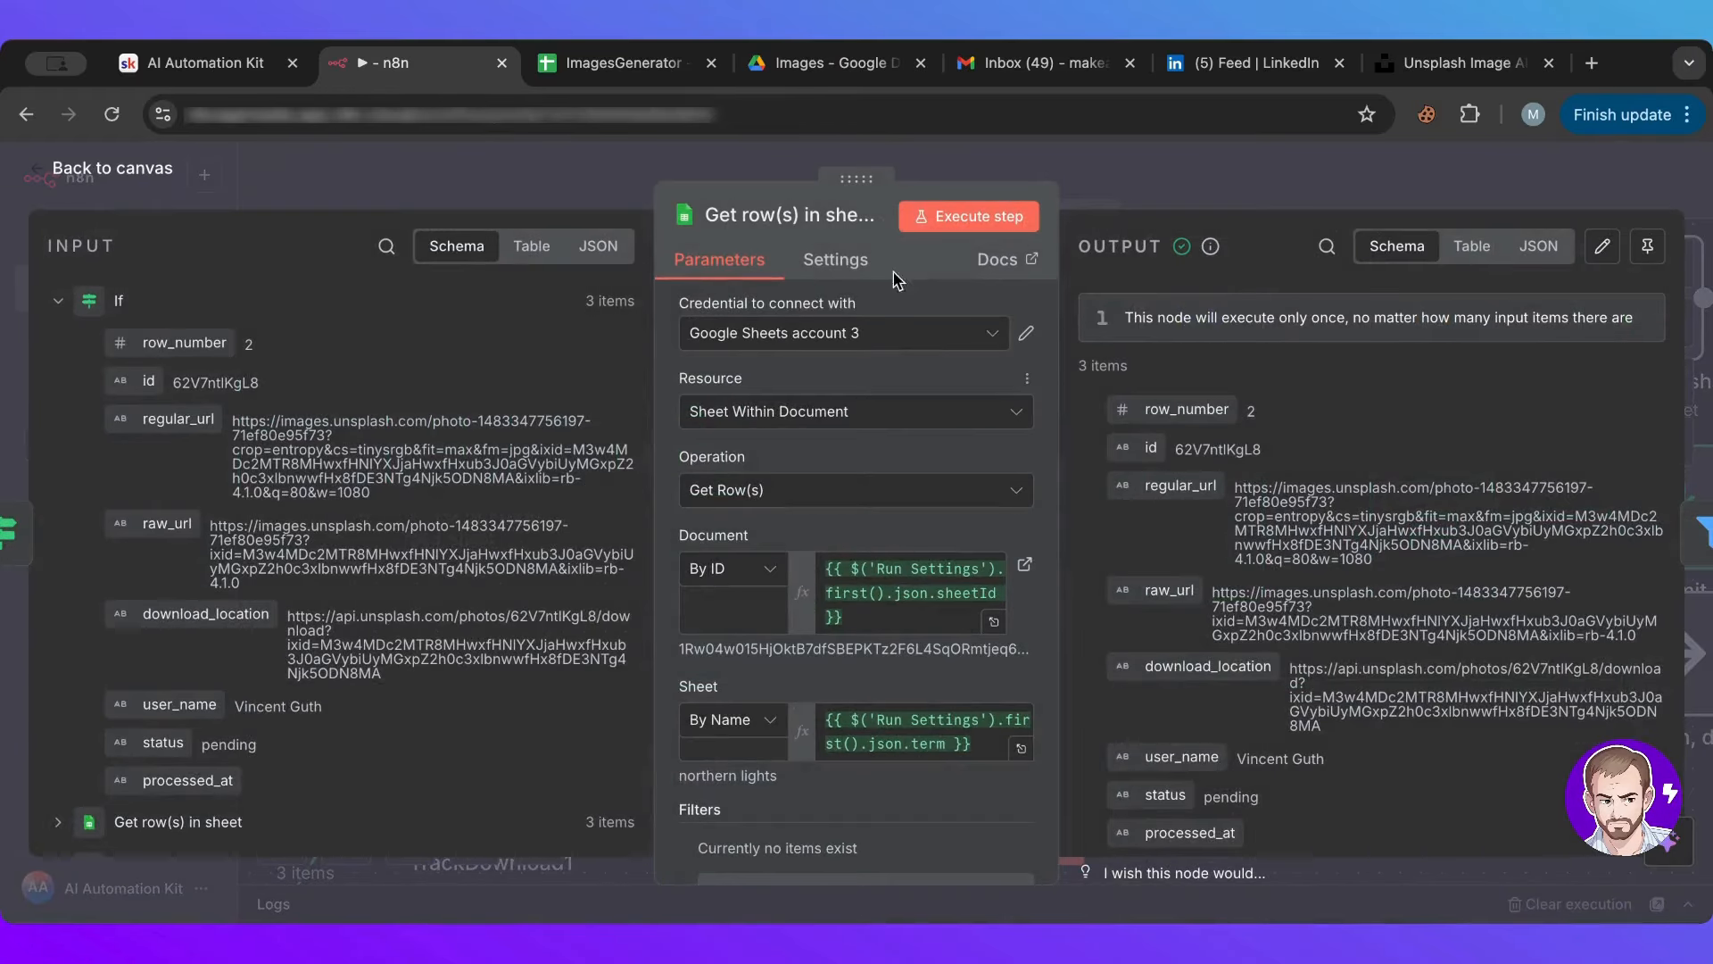
click(839, 260)
click(1124, 197)
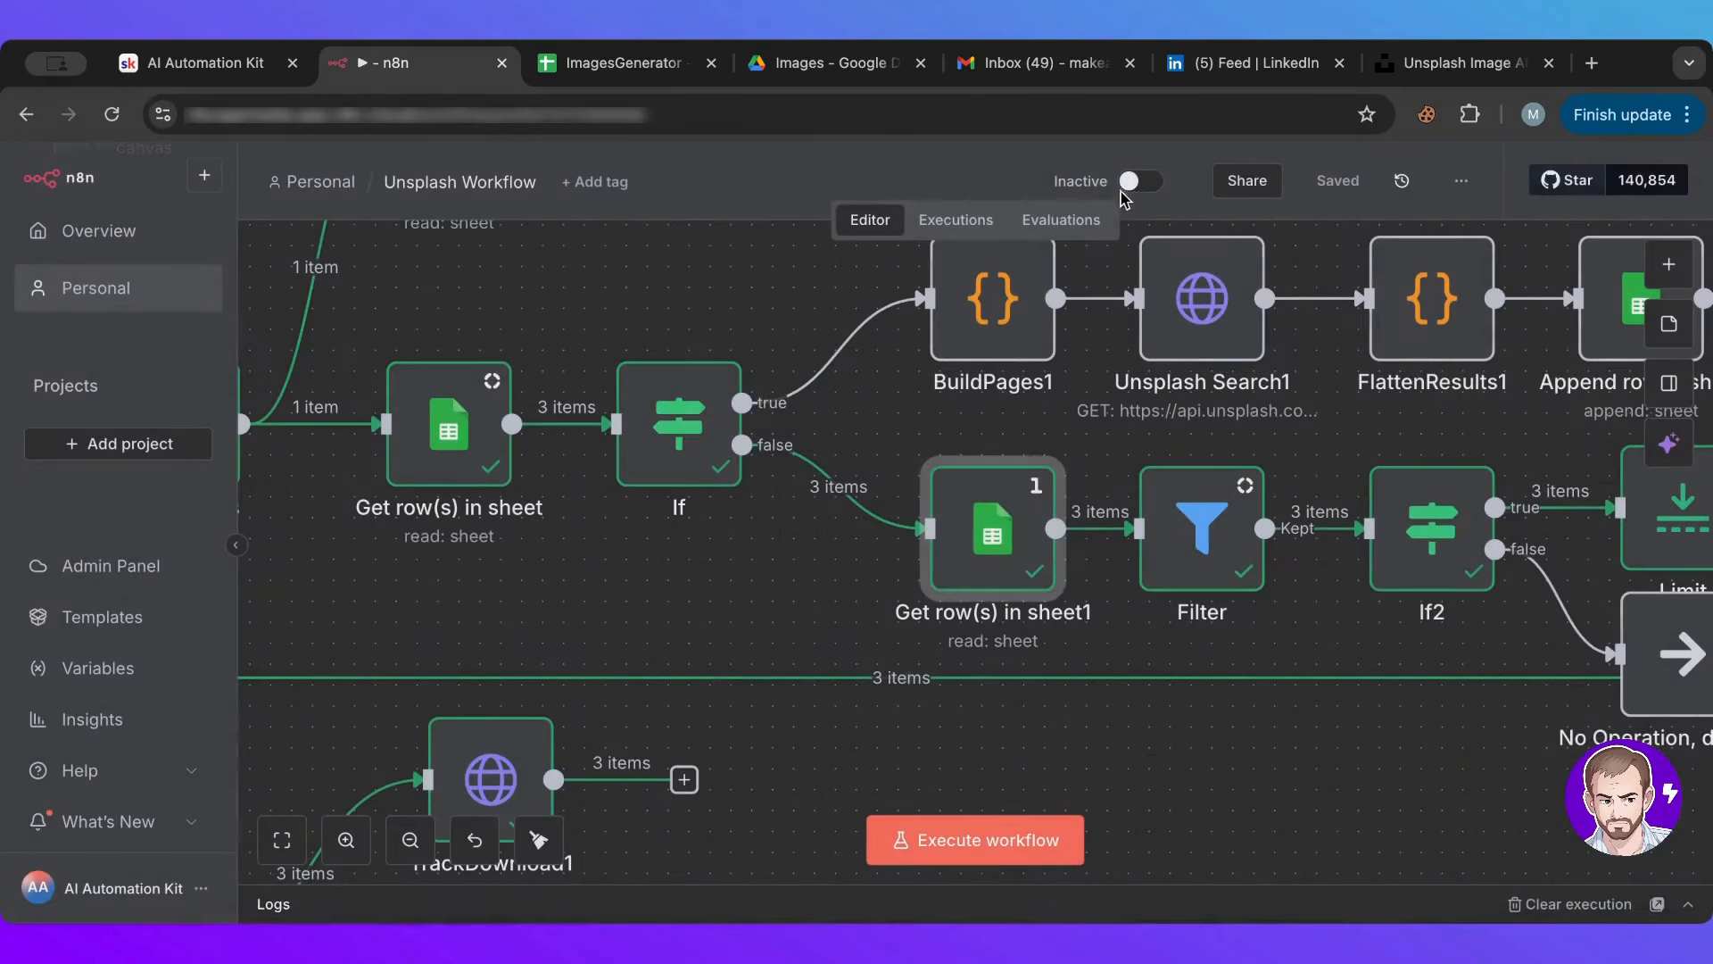
Step: Inspect the Filter node's two status conditions, including the first expression's result, and close the node
scroll(841, 558, down, 1)
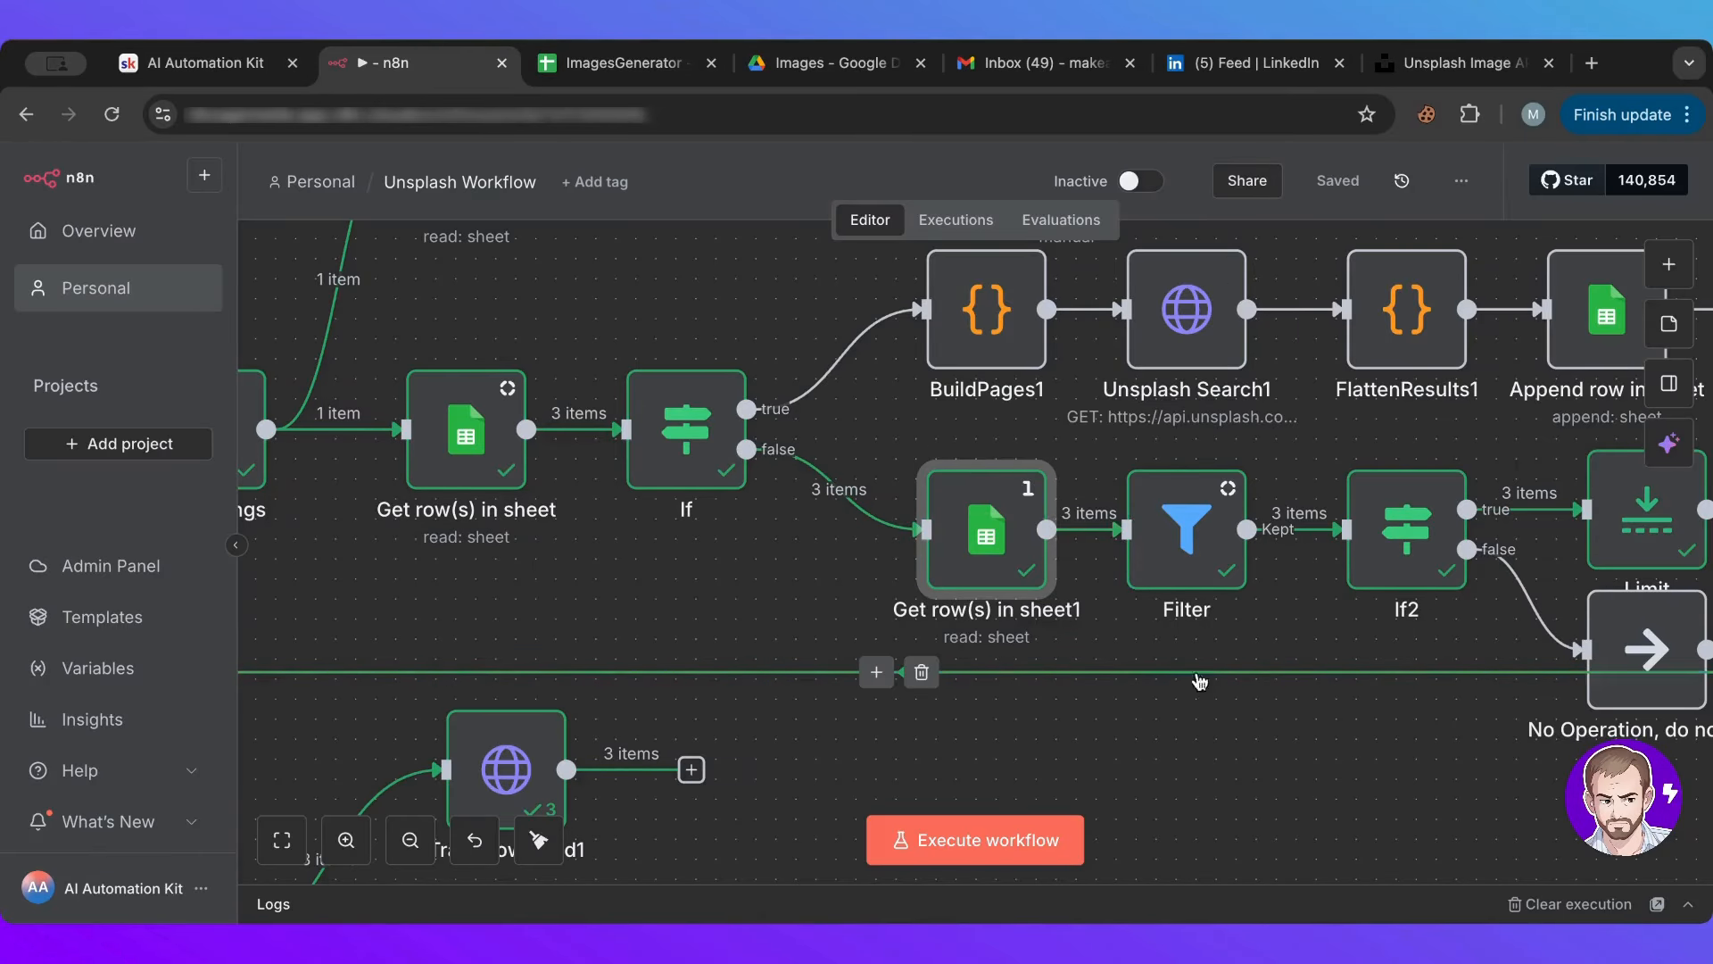
double_click(1186, 530)
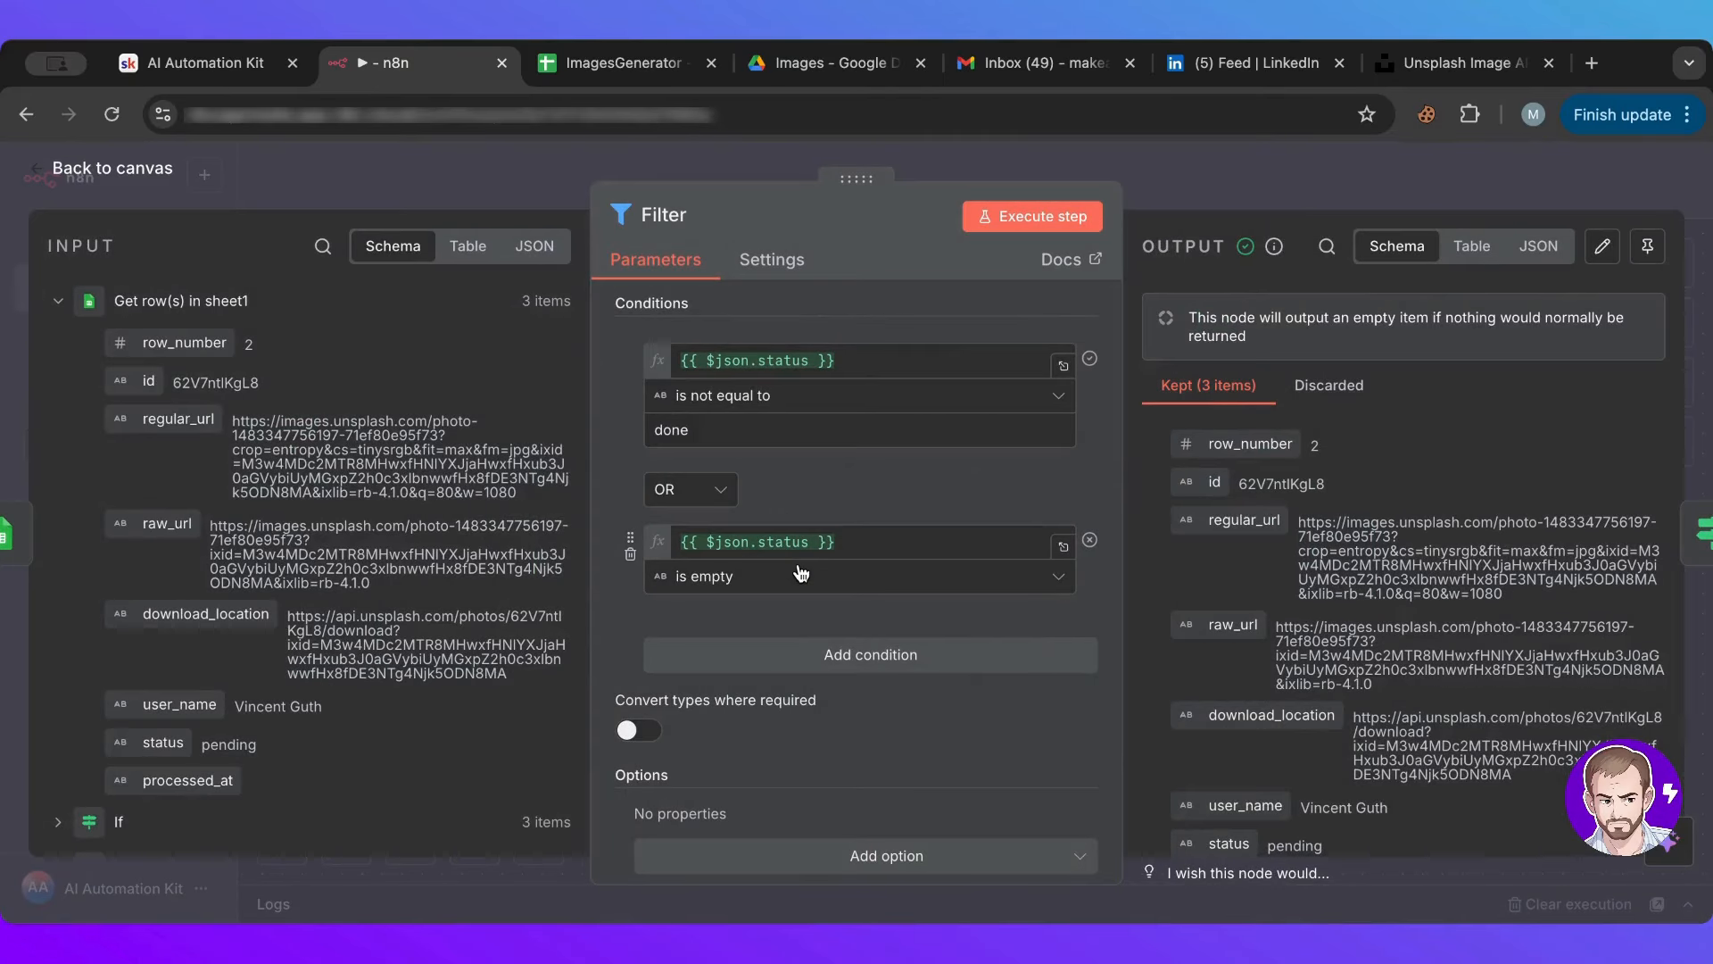
click(792, 359)
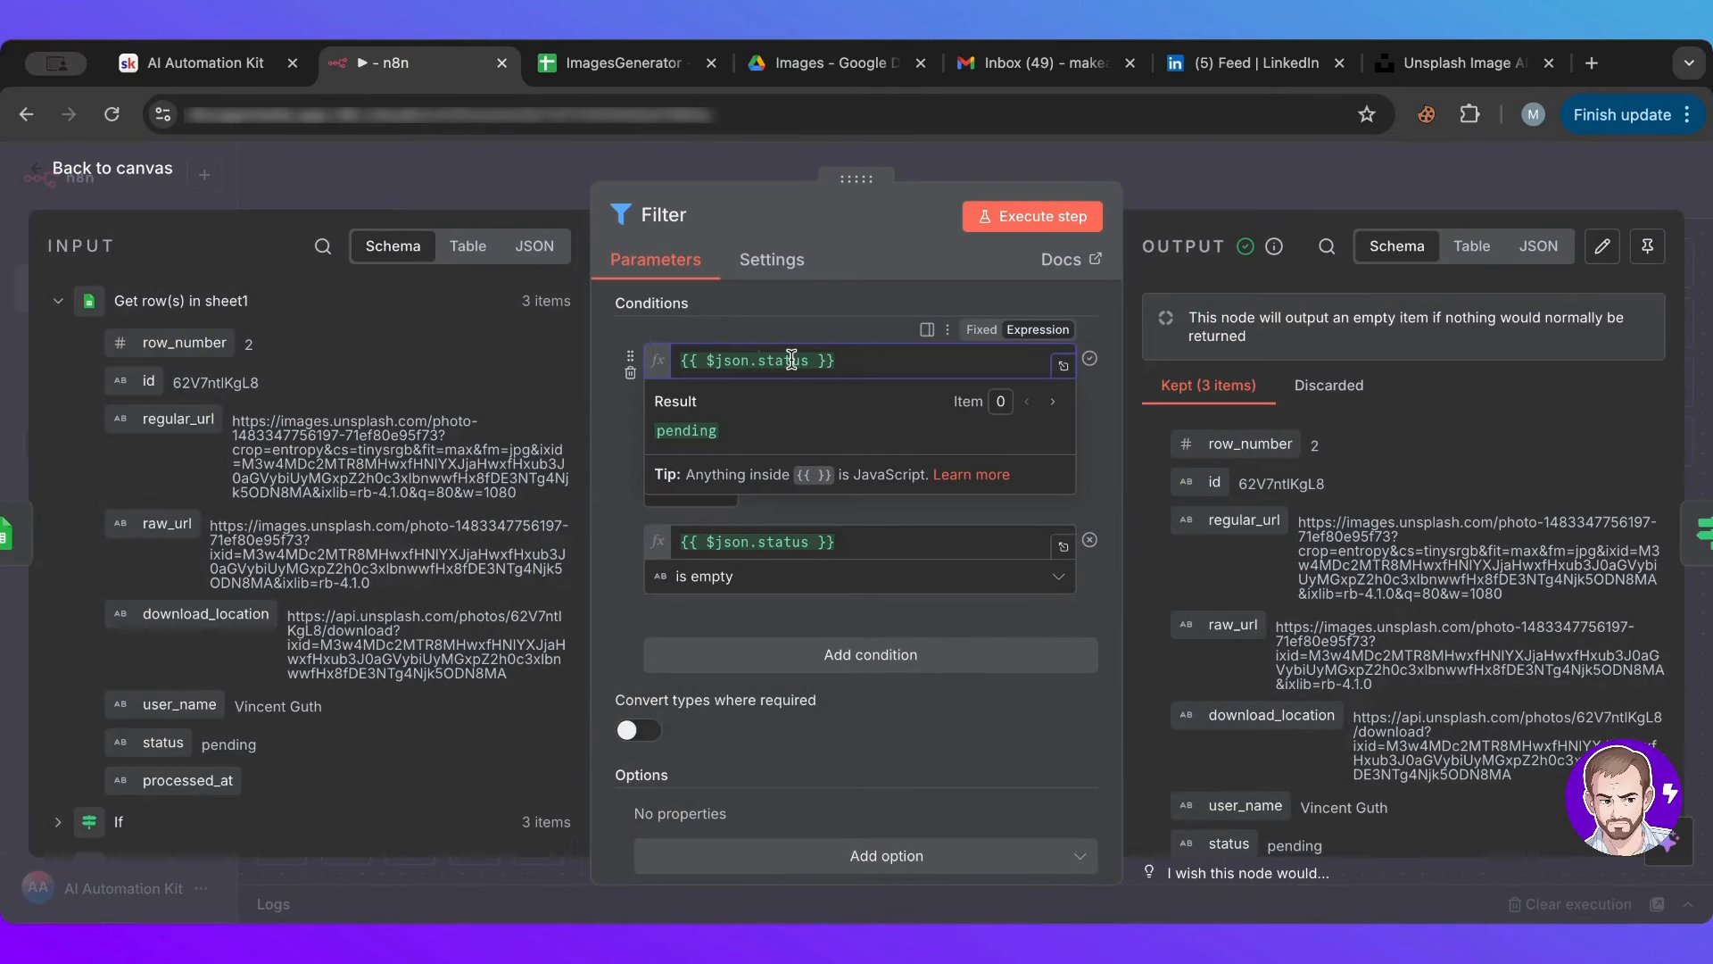
click(810, 297)
click(759, 173)
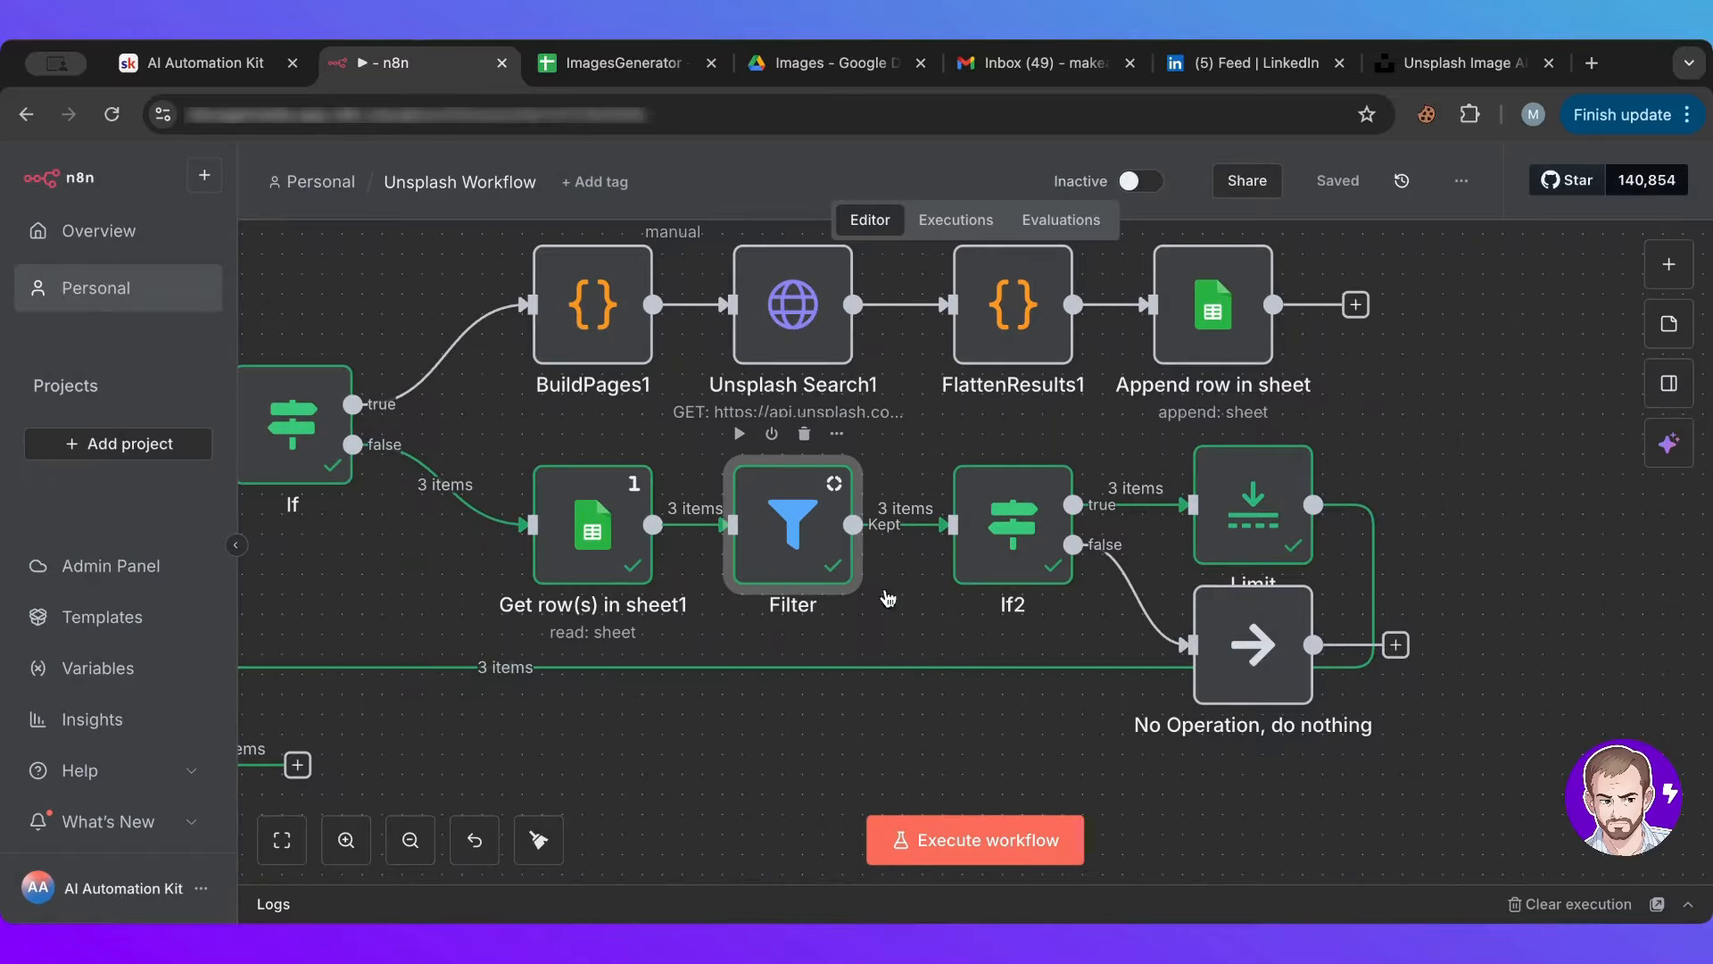
Step: Inspect the item-count condition of the If2 node, including its expression result, and close the node
double_click(1008, 564)
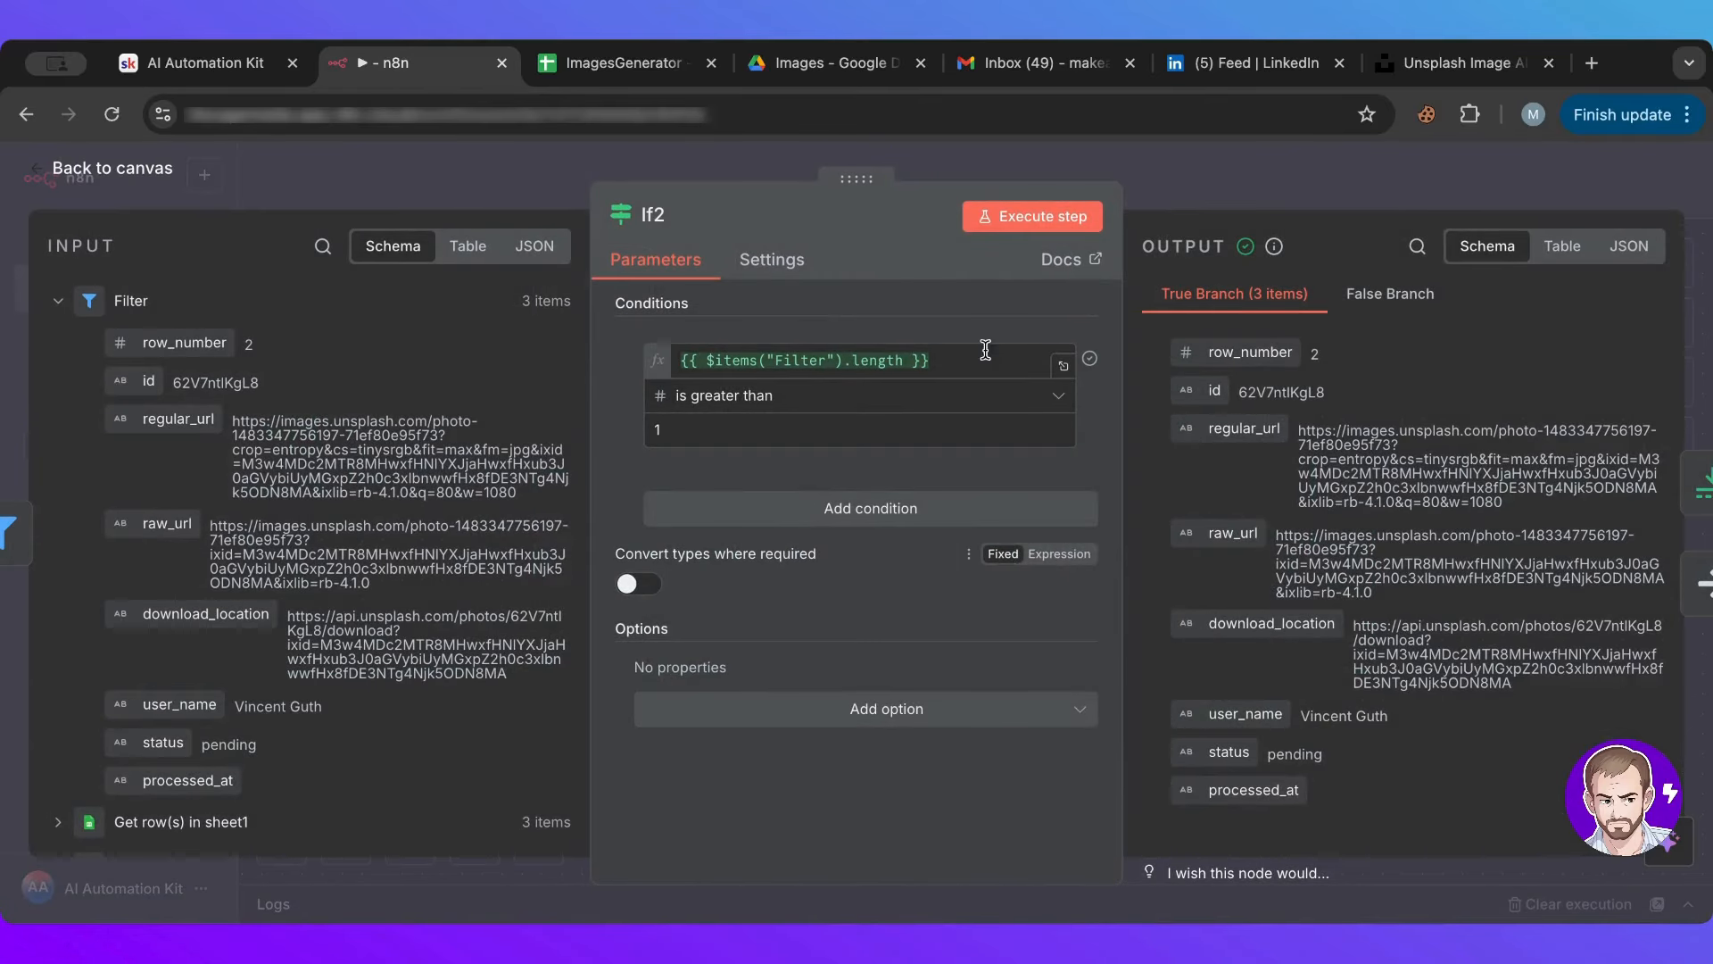
click(942, 354)
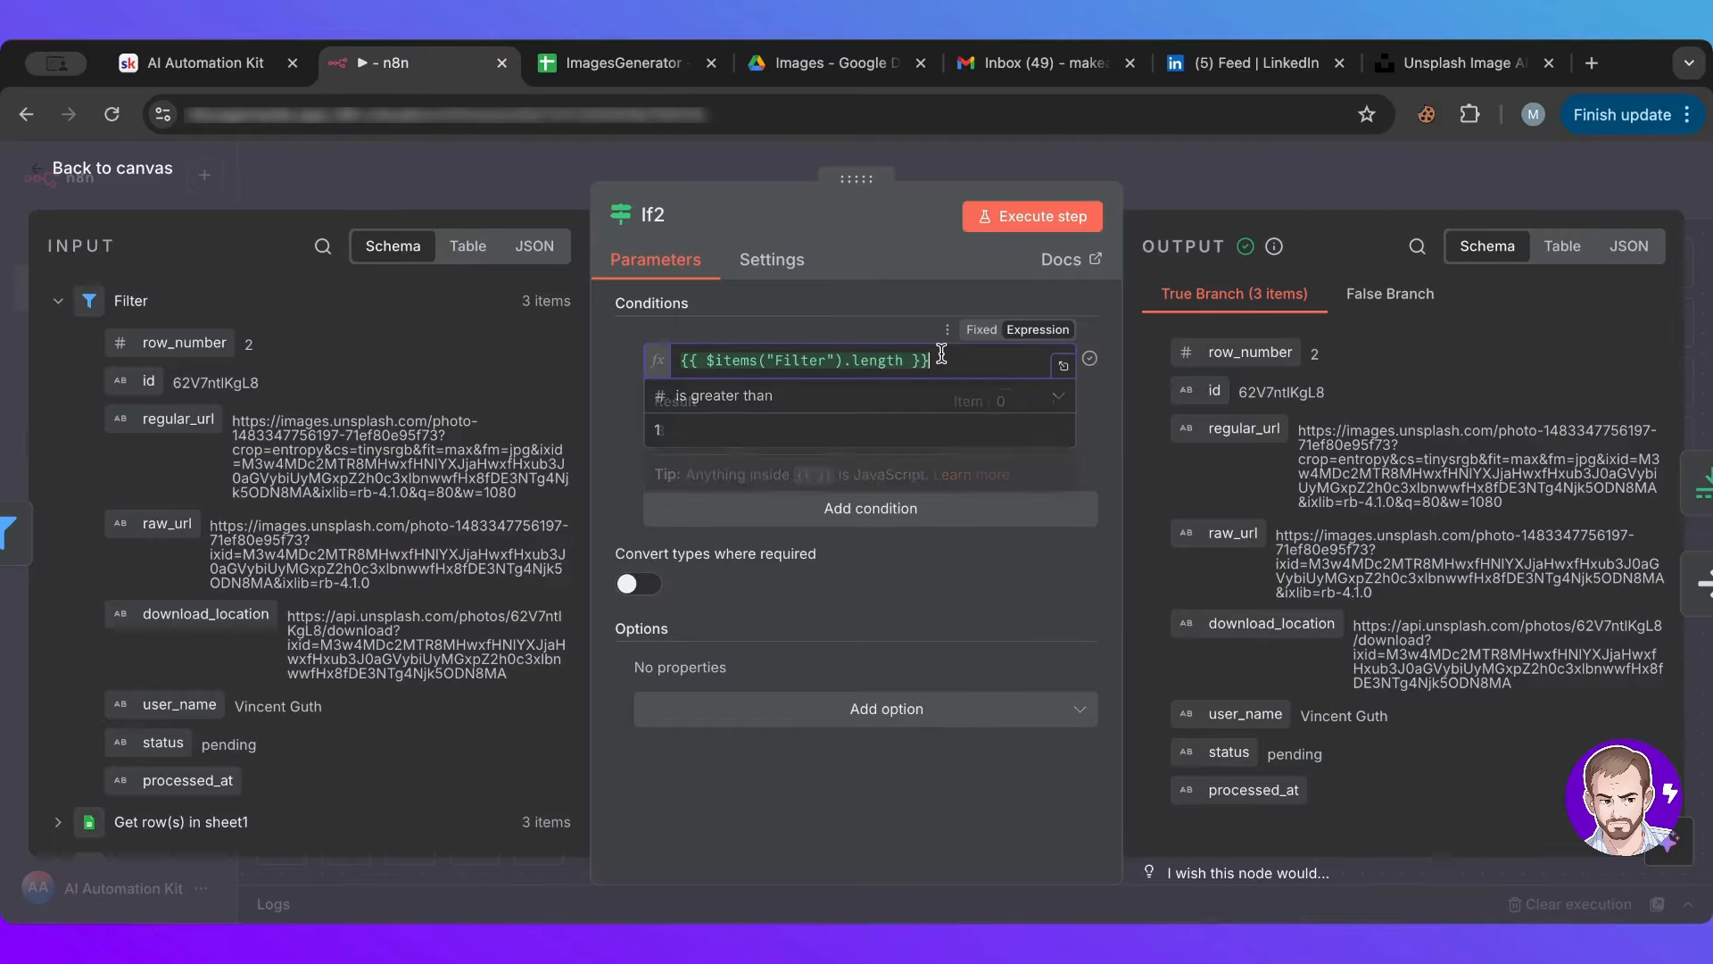
click(895, 325)
click(1301, 159)
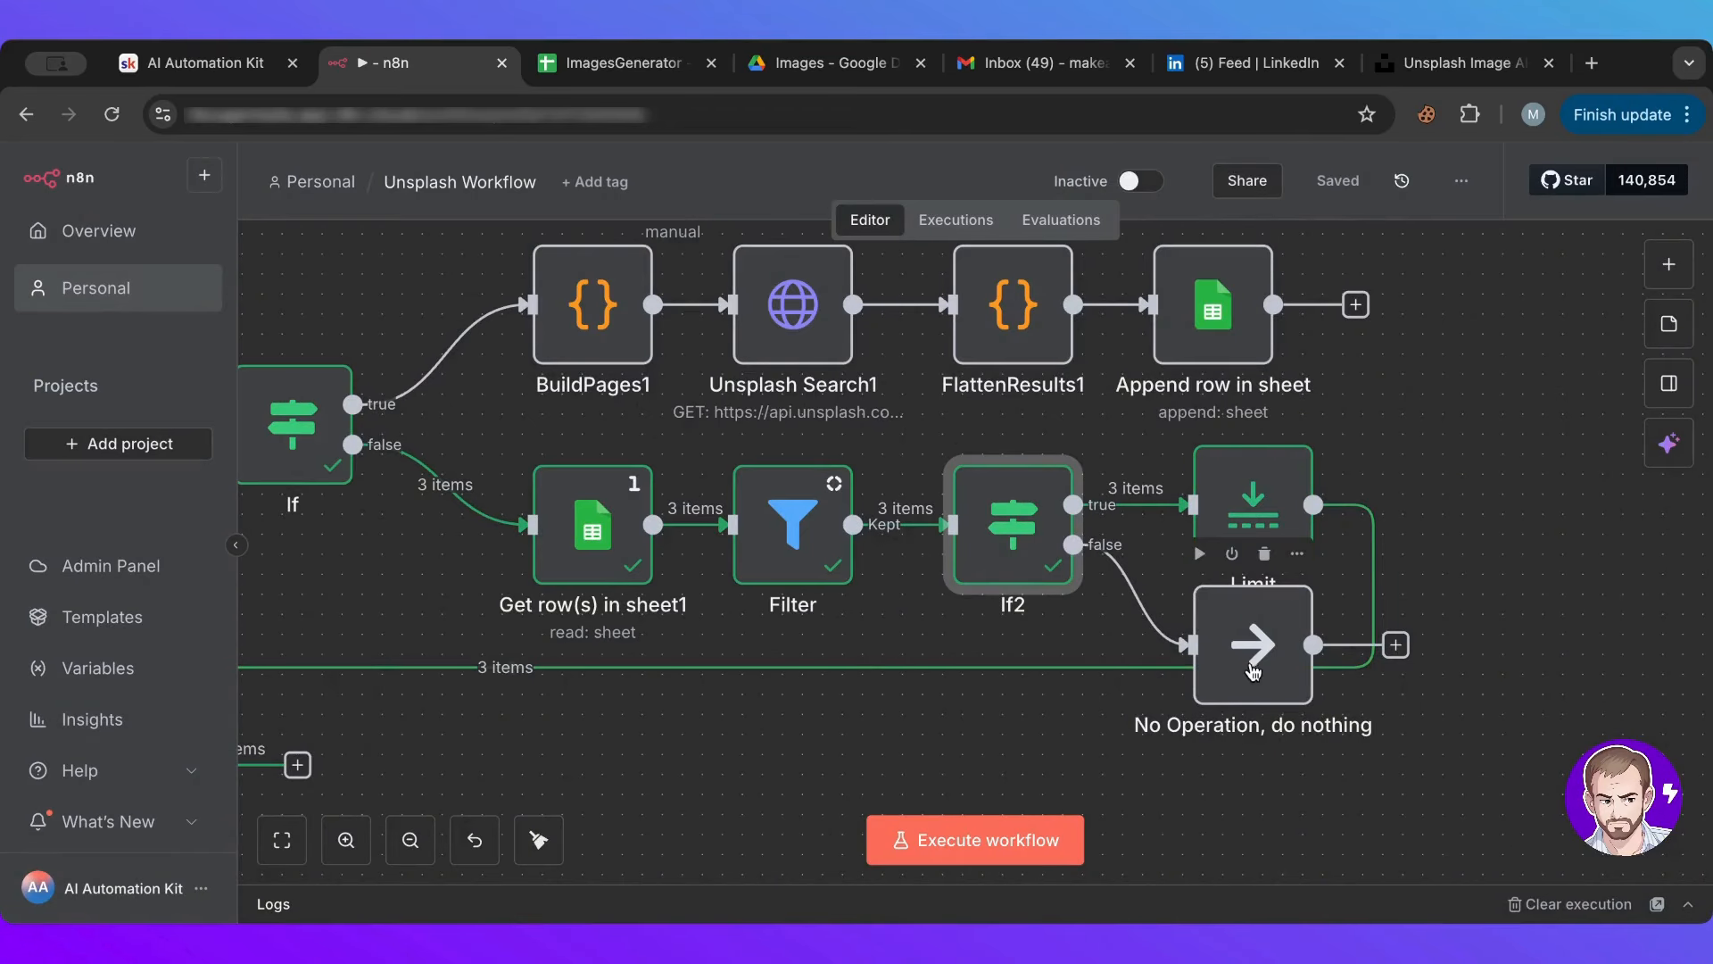
Step: Move the No Operation, do nothing node lower so that it clears the Limit node's label
drag(1253, 672, 1253, 732)
scroll(1339, 566, down, 3)
drag(1422, 556, 1508, 350)
scroll(1498, 318, down, 2)
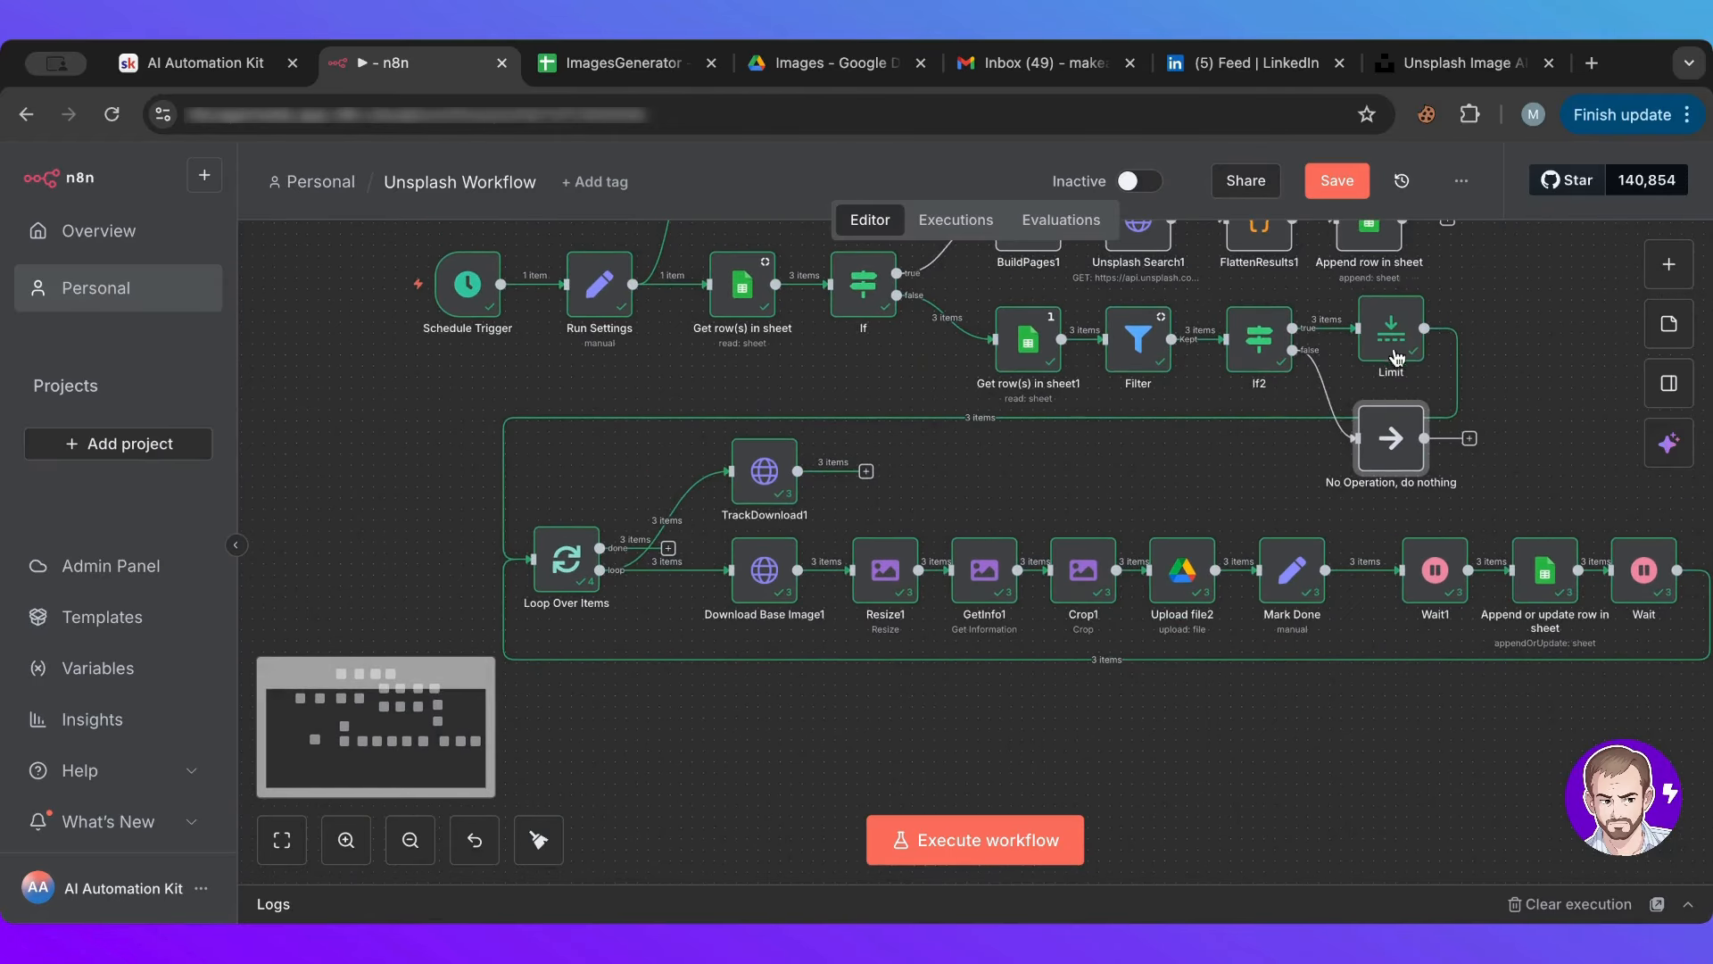
Step: Inspect the Limit node's Max Items expression, which references batchSize from Run Settings, and its evaluated result
double_click(1388, 324)
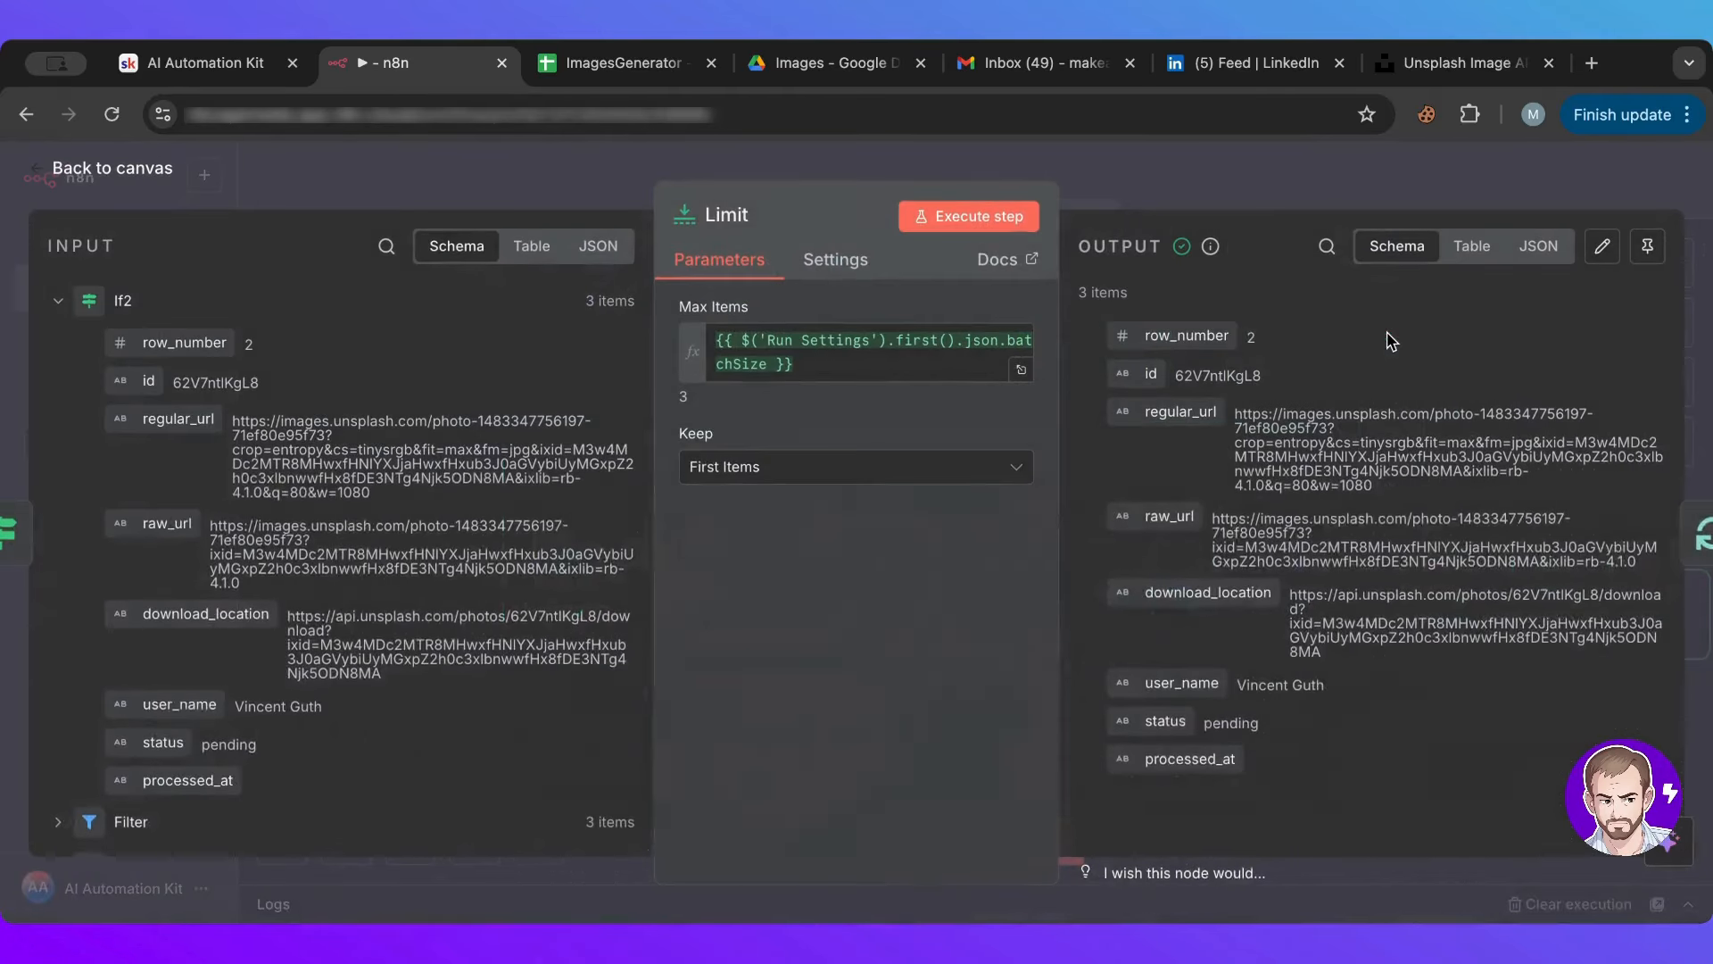
click(840, 364)
drag(840, 363, 707, 344)
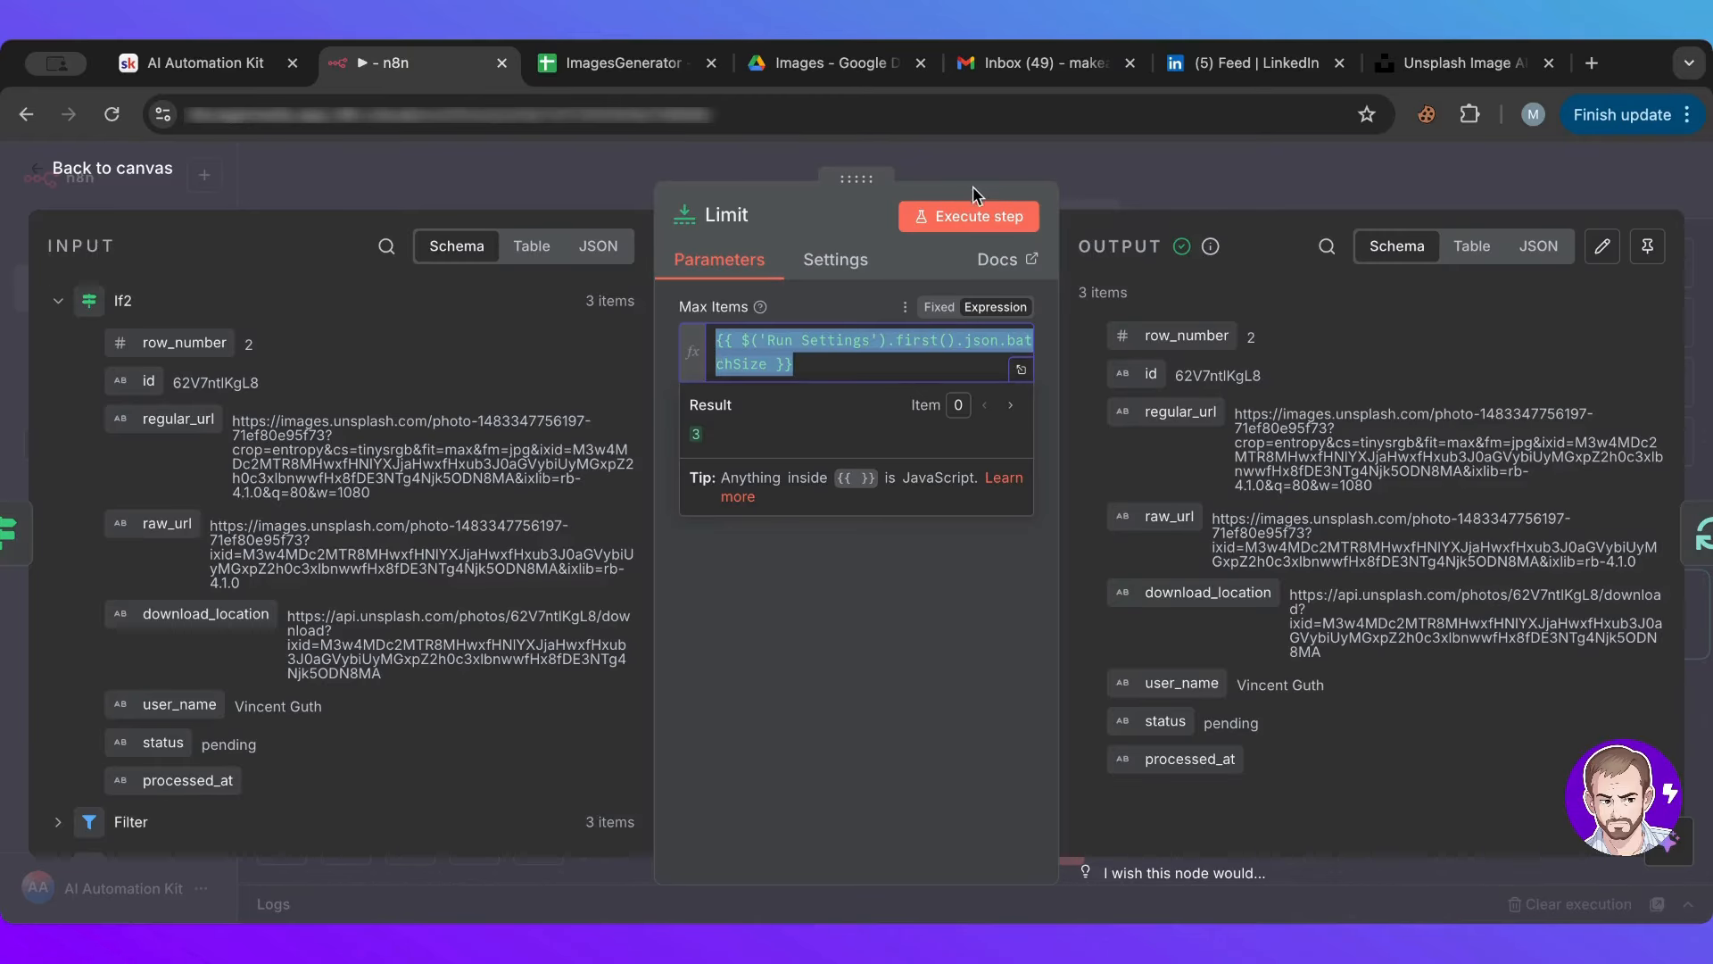
Step: Close the Limit node, examine the batchSize field in the Run Settings node, and close that node too
click(989, 164)
double_click(588, 305)
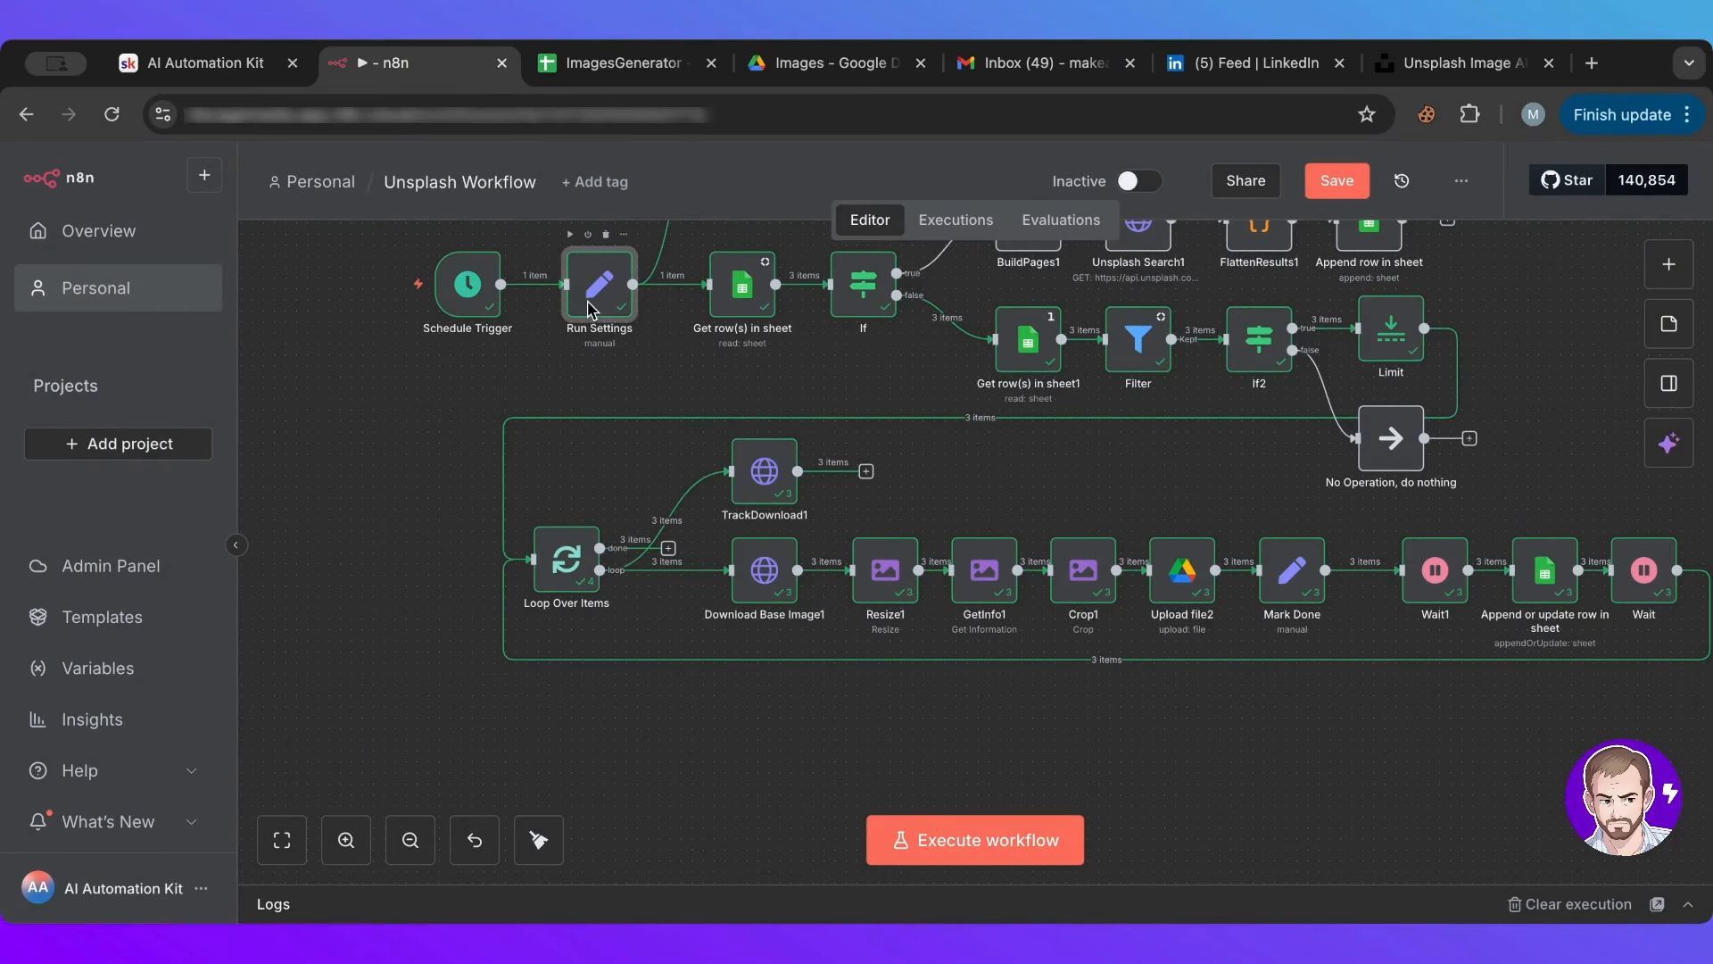
scroll(732, 669, down, 4)
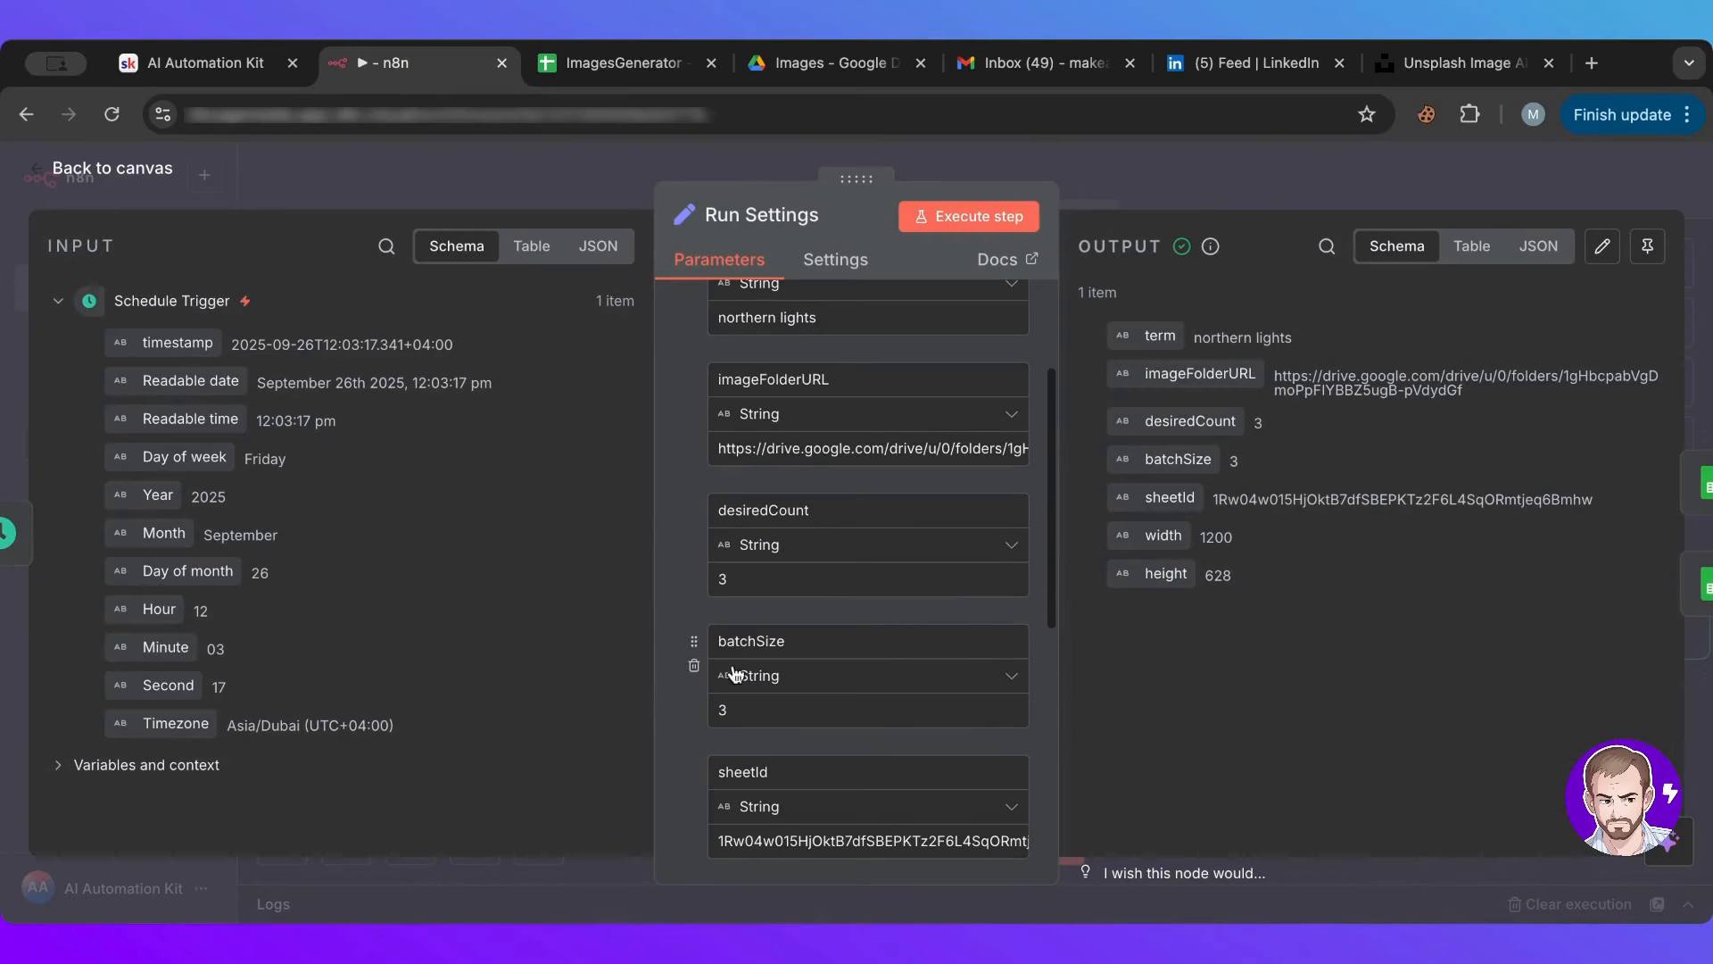
click(1137, 199)
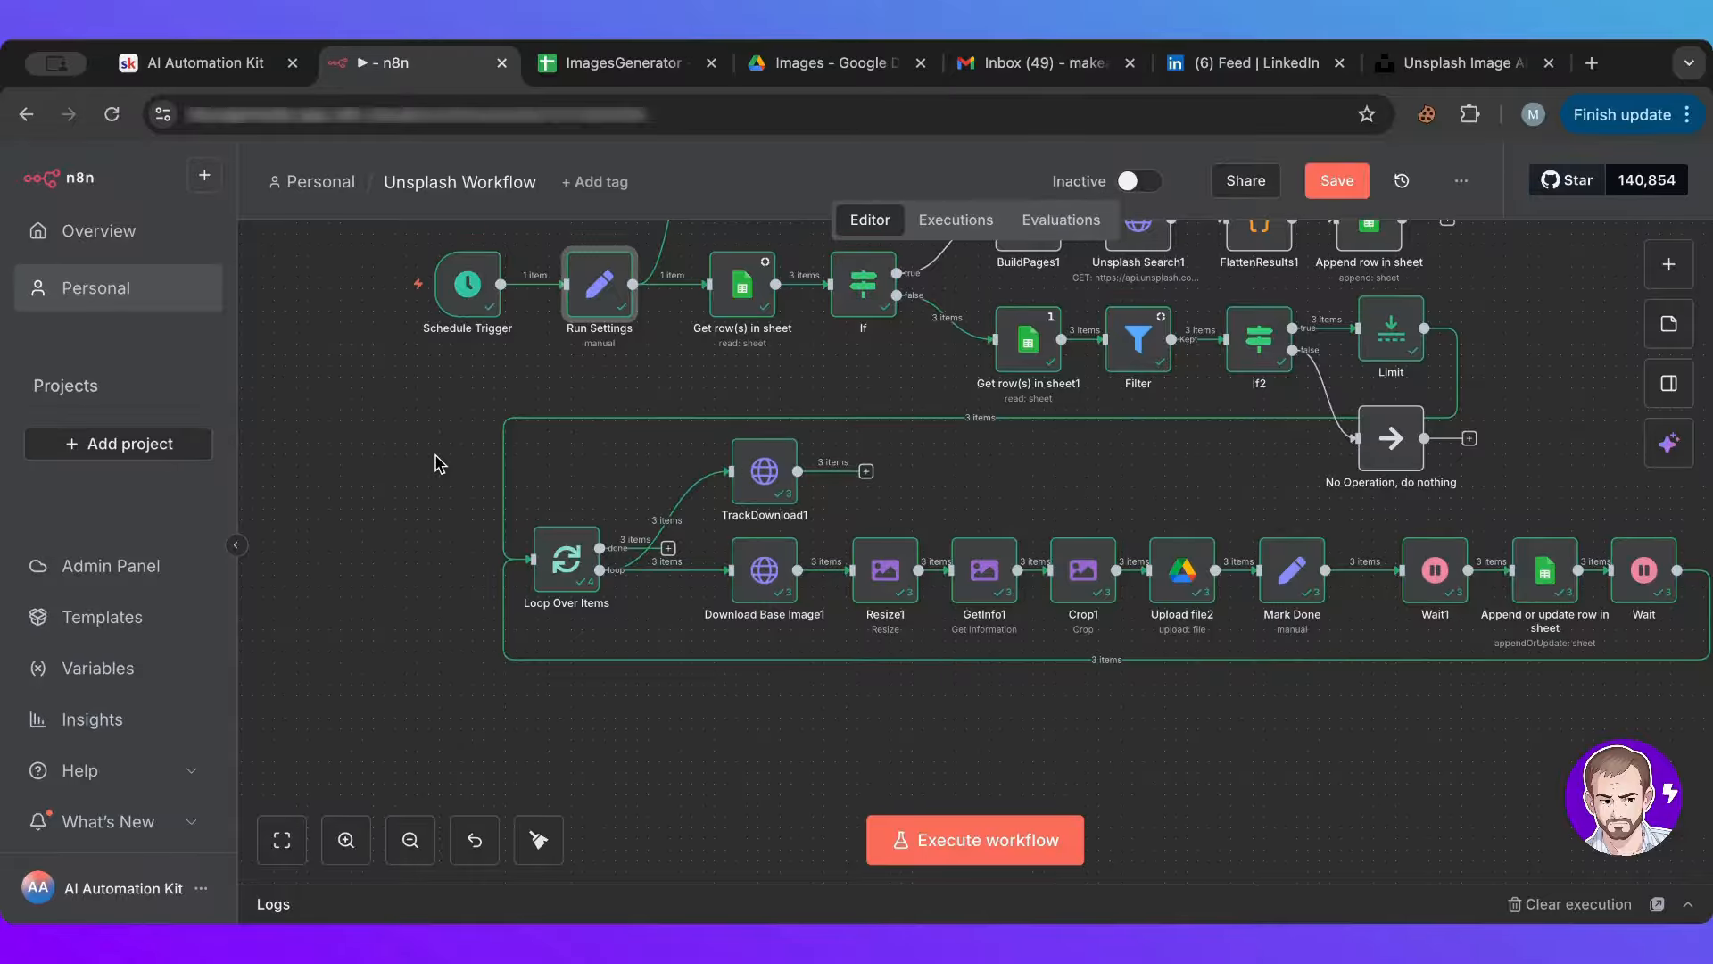
Step: Revisit the Limit node, compare the batchSize and desiredCount values in Run Settings, and return to the canvas
double_click(1389, 330)
click(566, 179)
key(Return)
scroll(729, 625, down, 3)
scroll(731, 627, down, 1)
drag(746, 658, 699, 662)
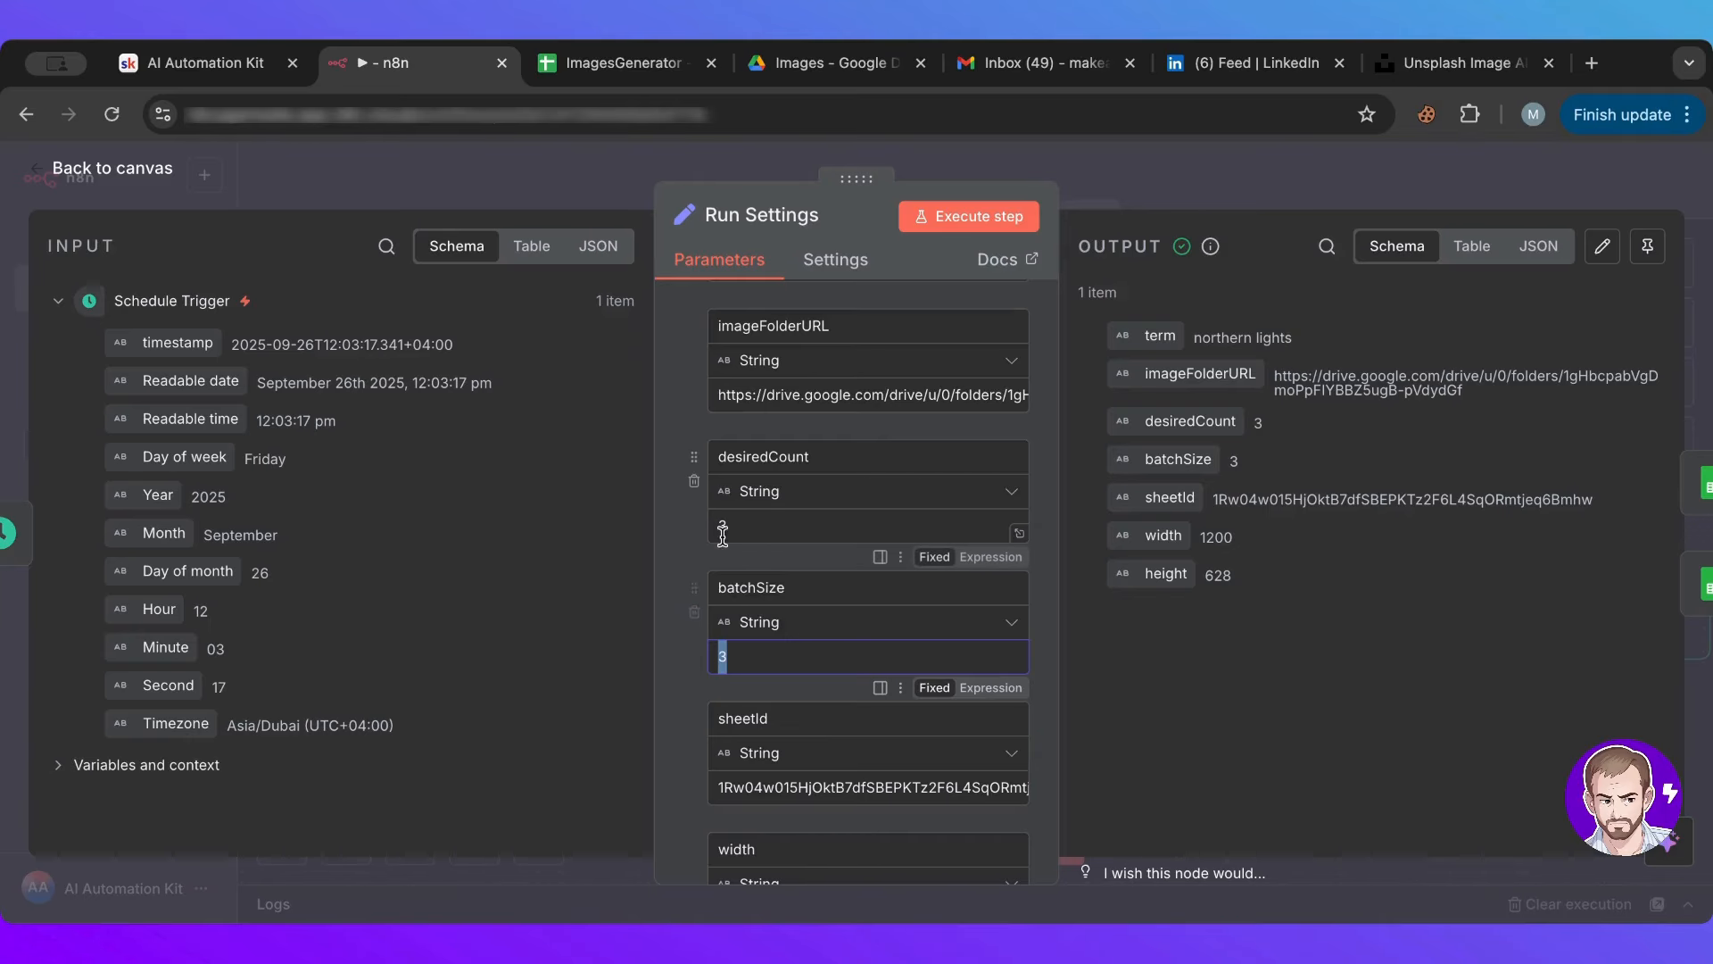
drag(747, 532, 677, 535)
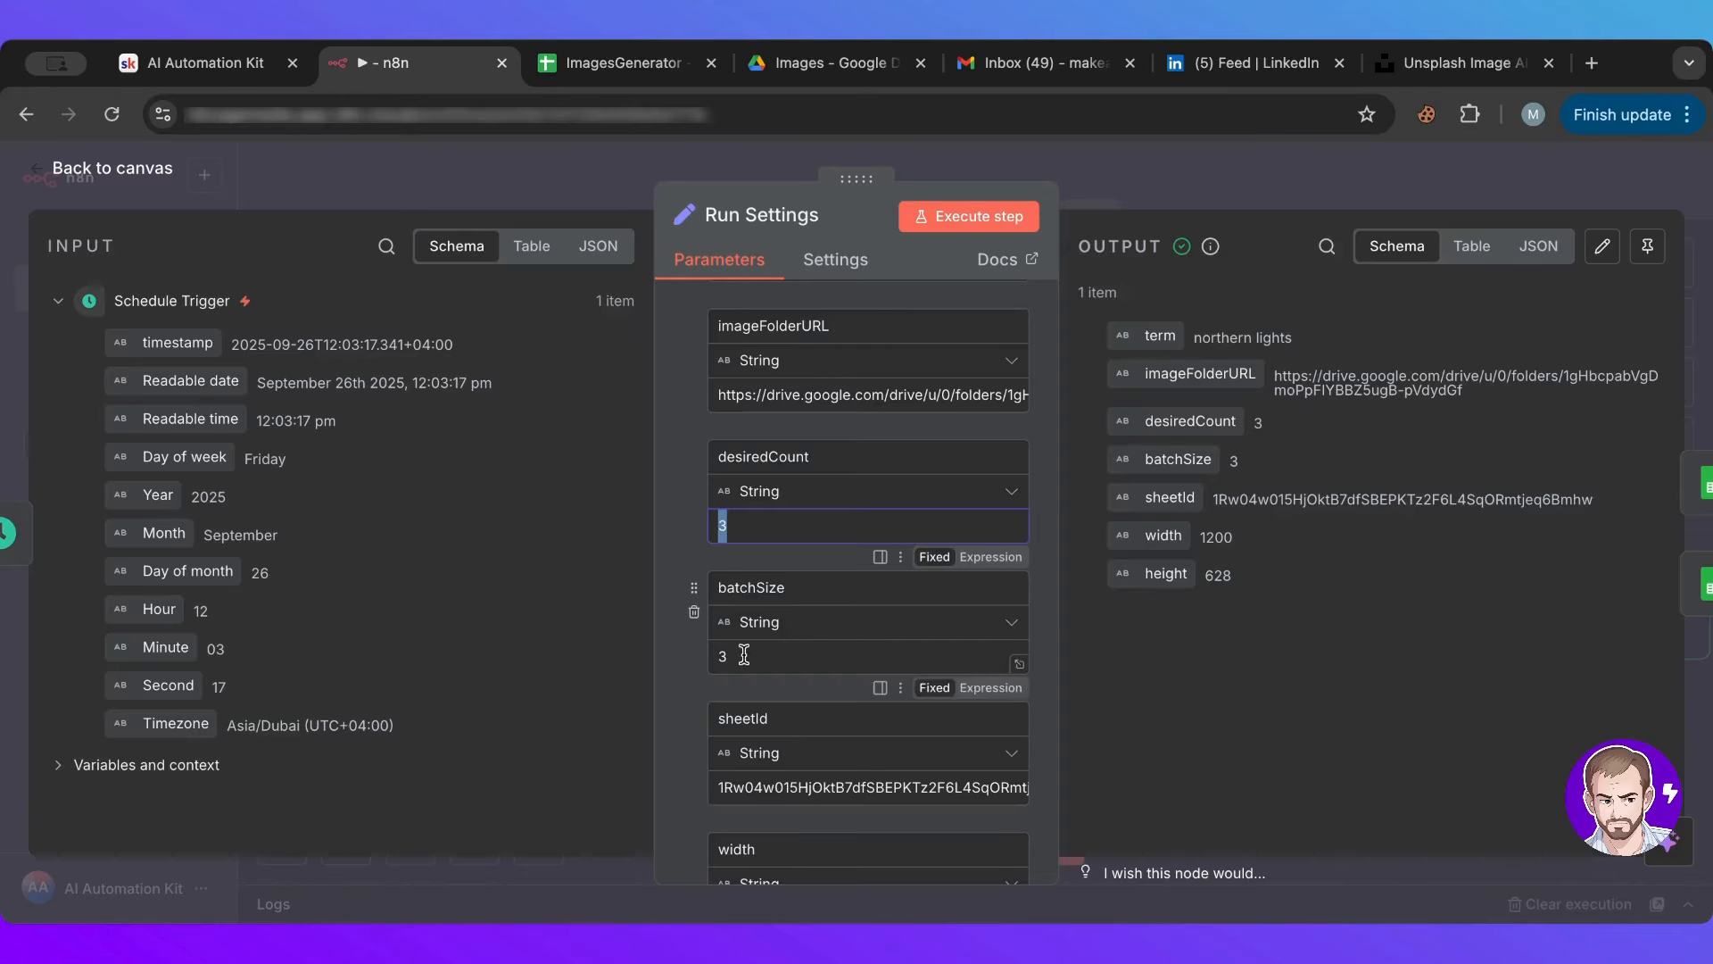
key(Escape)
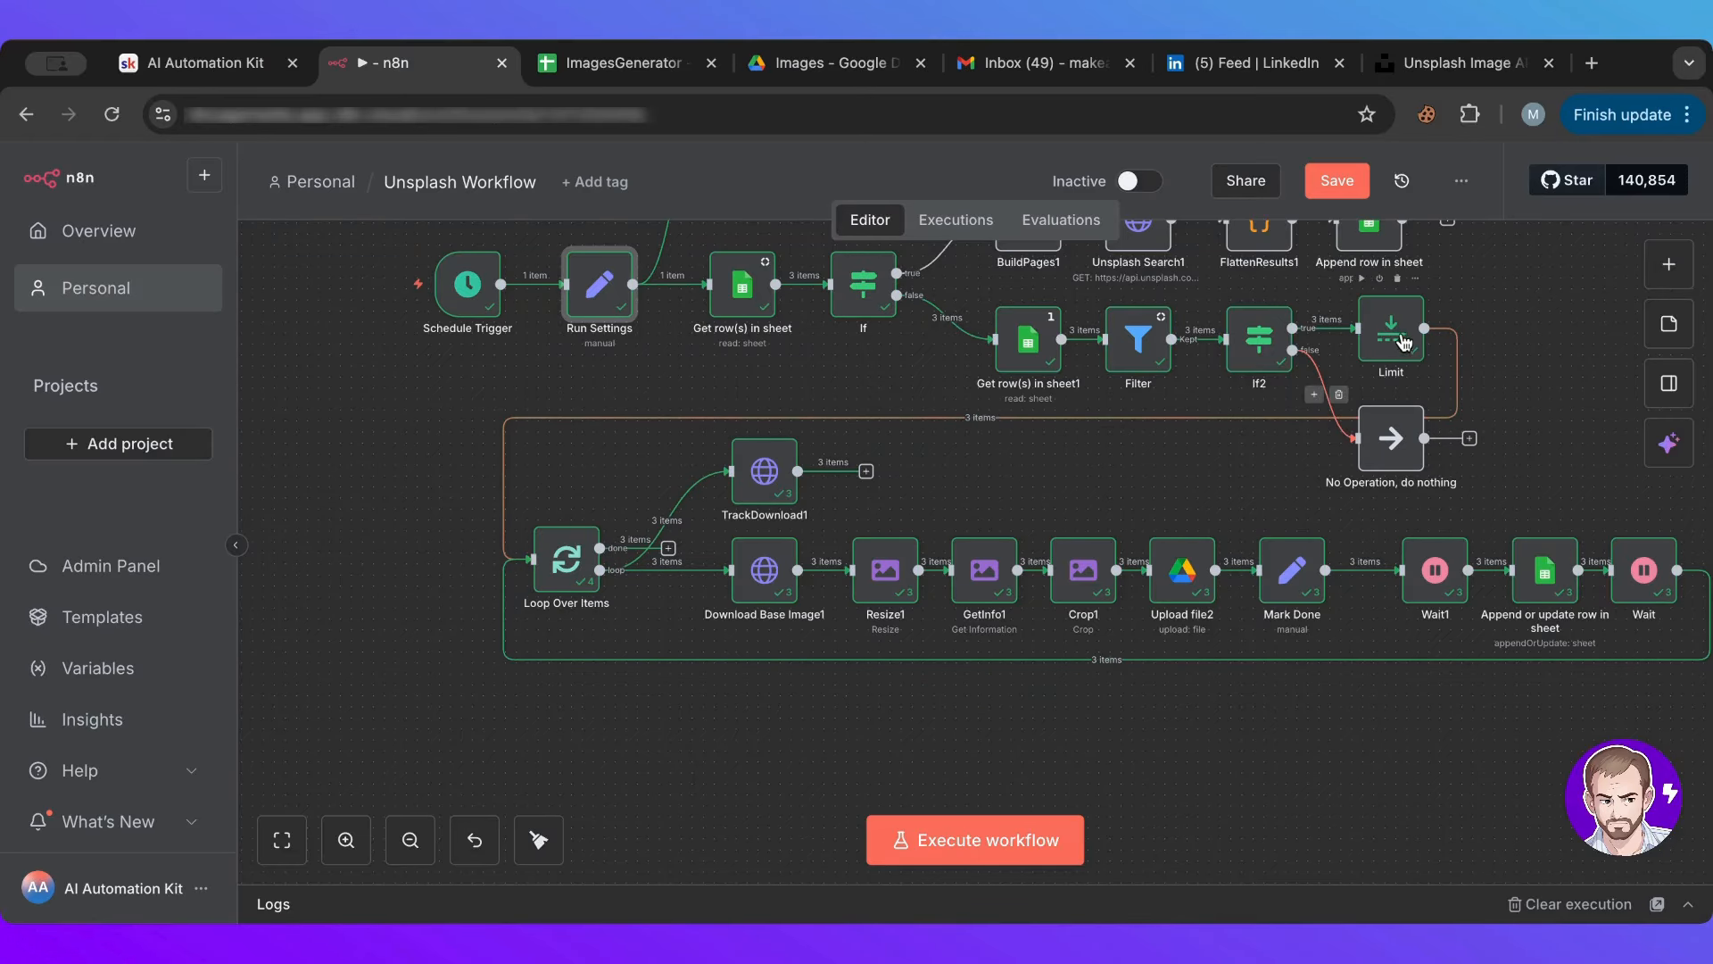
Step: Examine the Loop Over Items branches on the canvas and the image rows in the ImagesGenerator spreadsheet, and return to n8n
scroll(571, 625, up, 4)
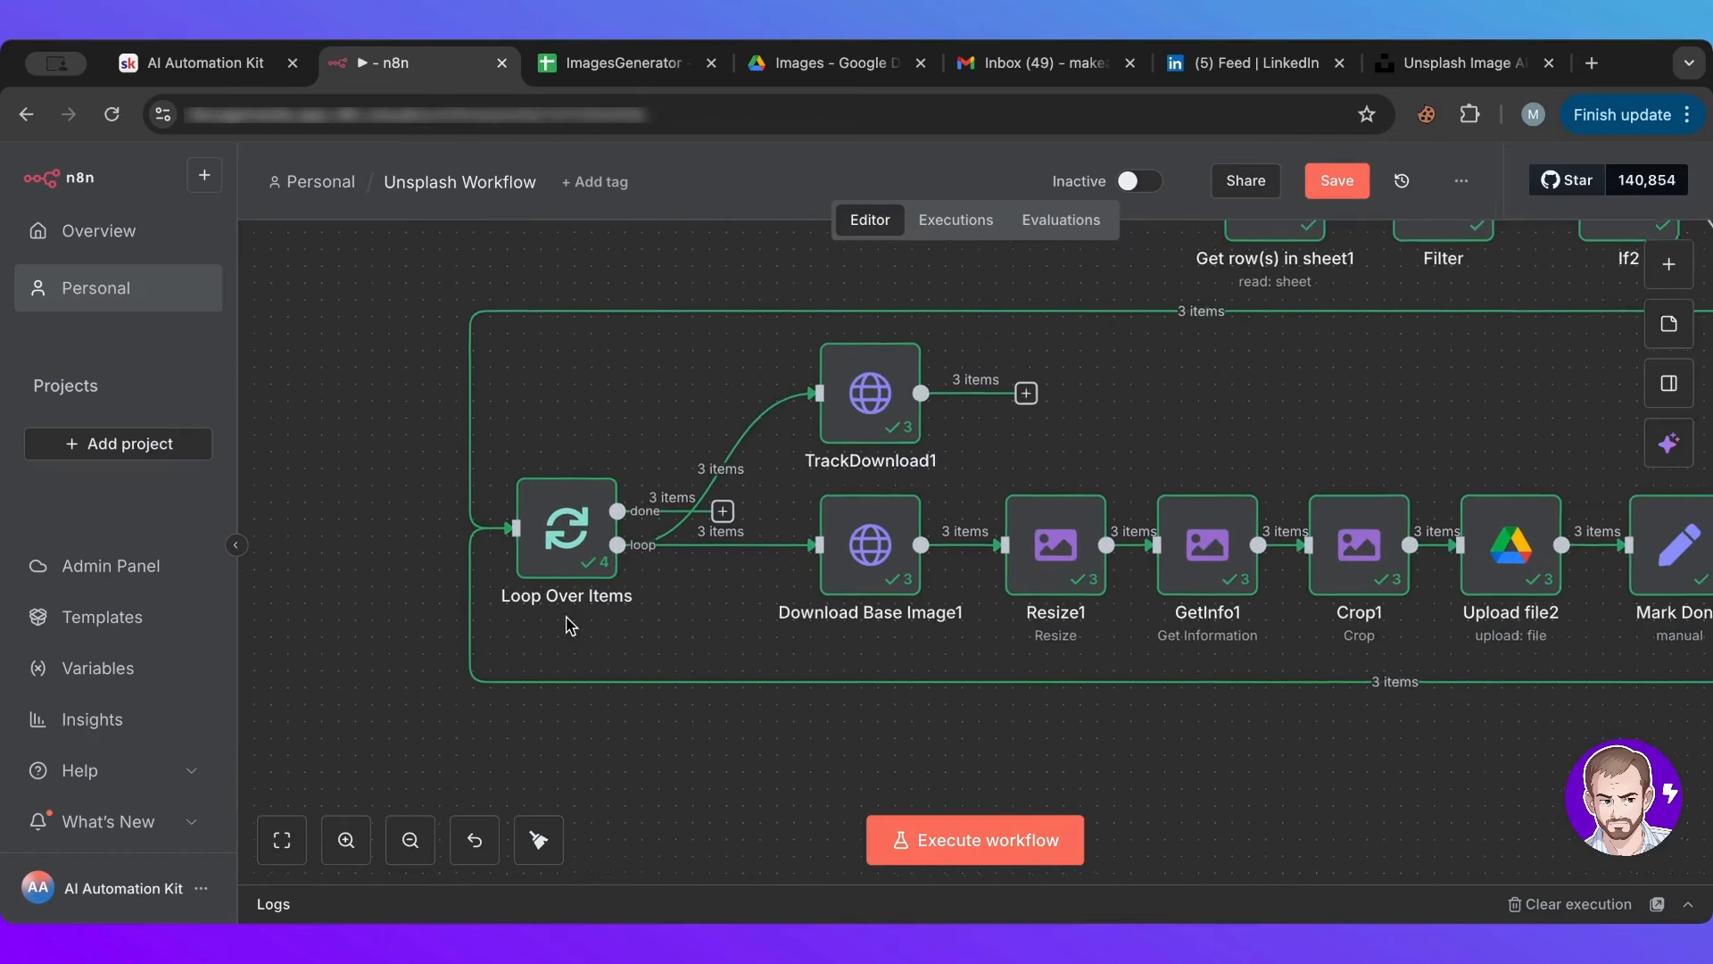
drag(690, 772, 624, 776)
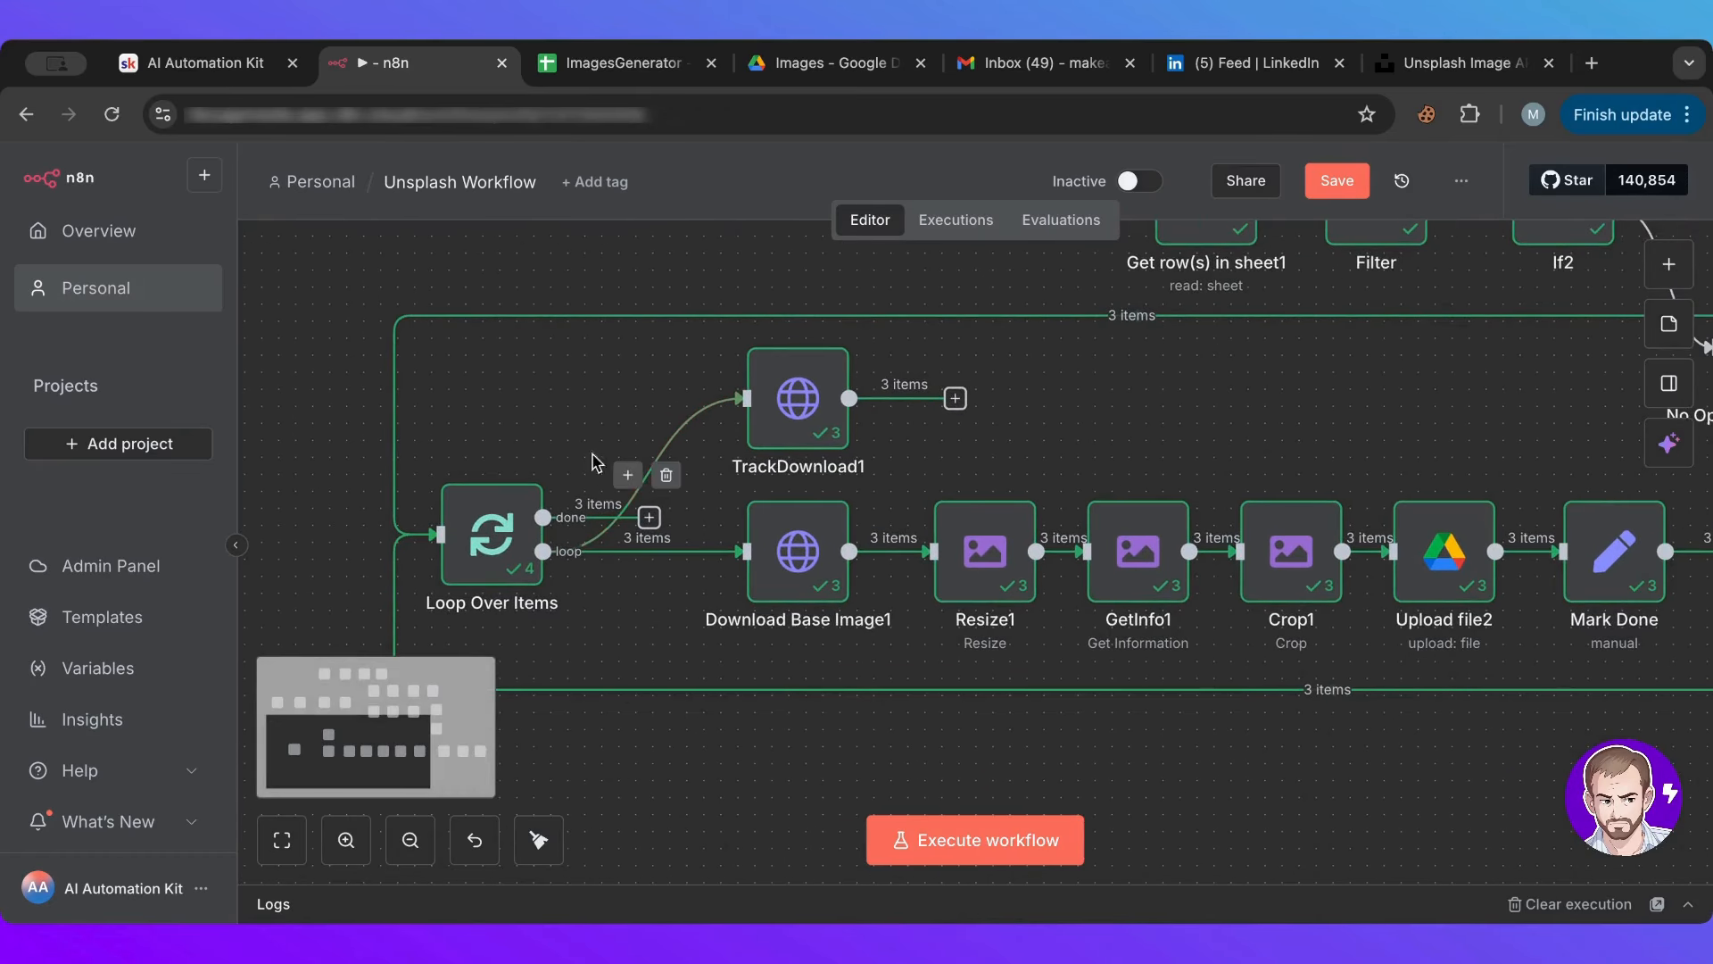
click(624, 63)
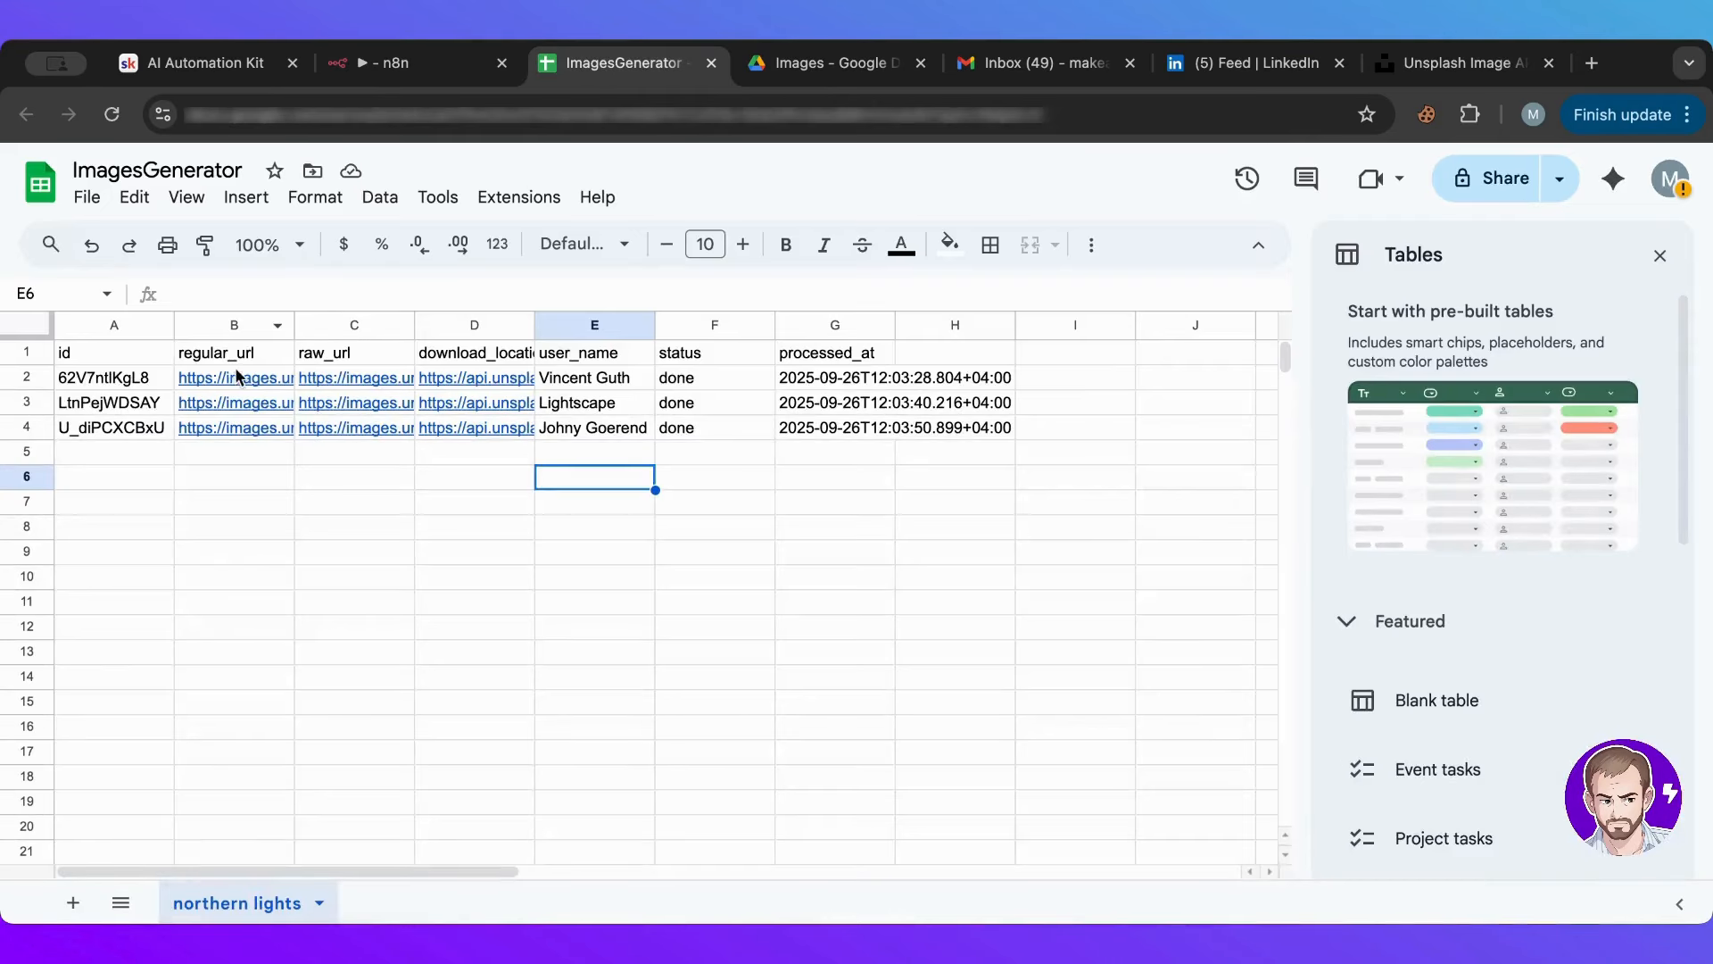
click(432, 64)
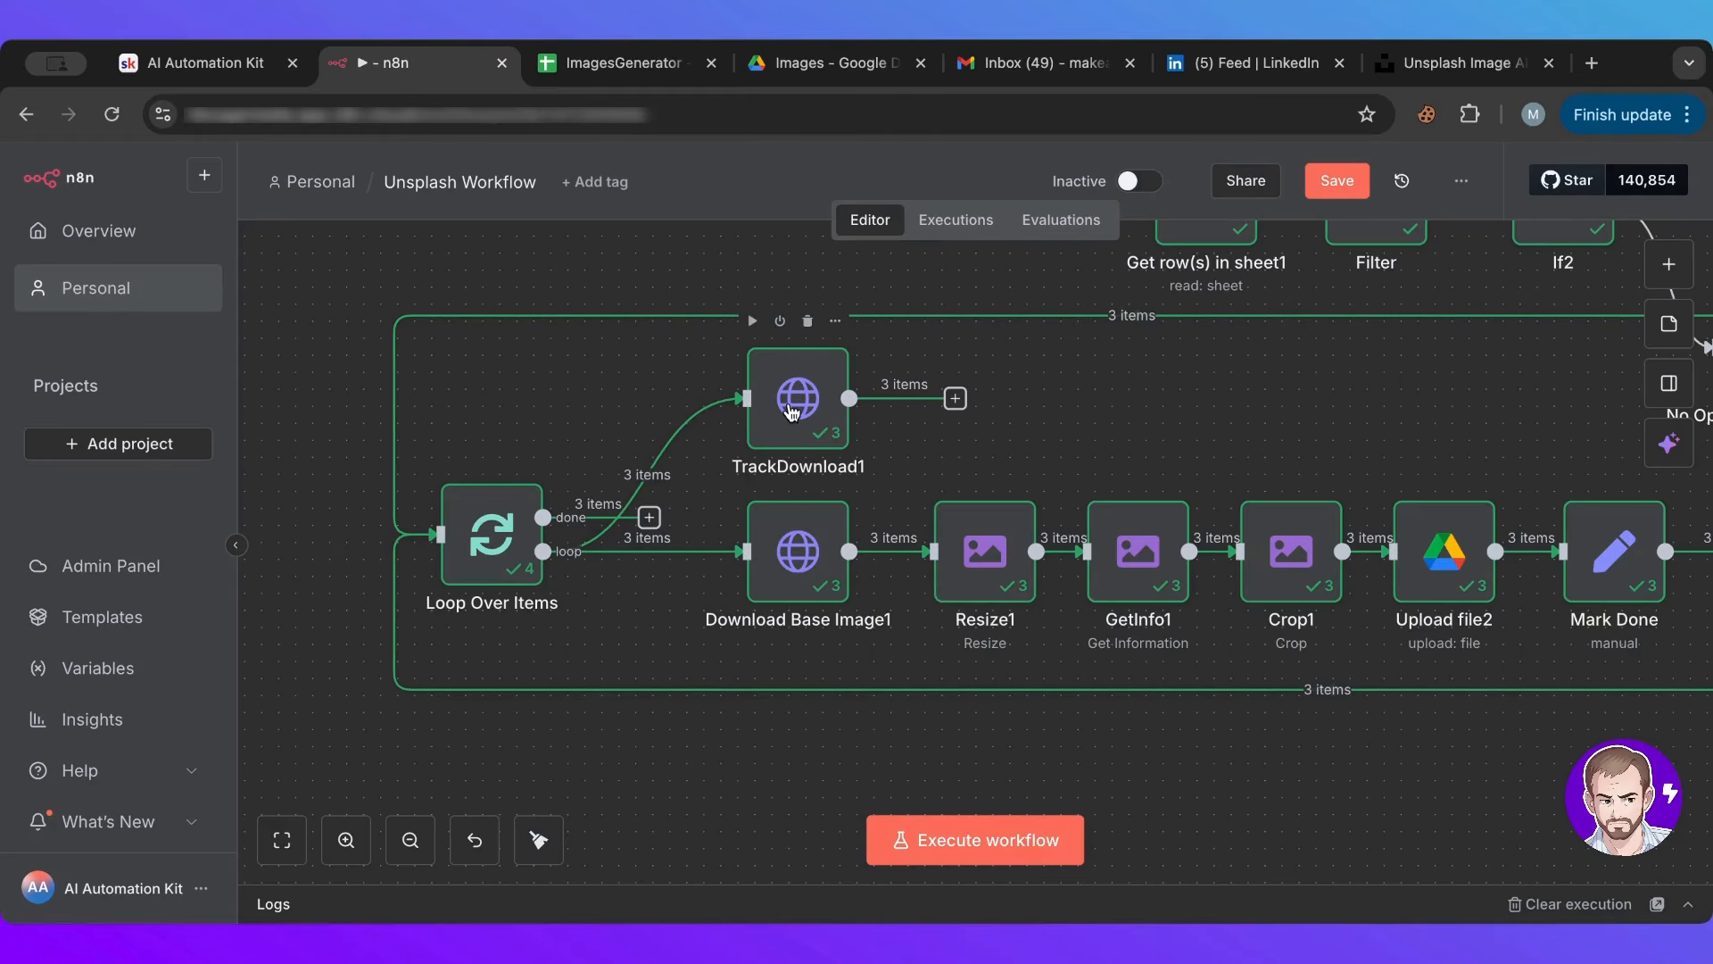
Step: Inspect the TrackDownload1 node's GET request URL, authentication settings and available Header Auth credentials
click(791, 412)
double_click(792, 412)
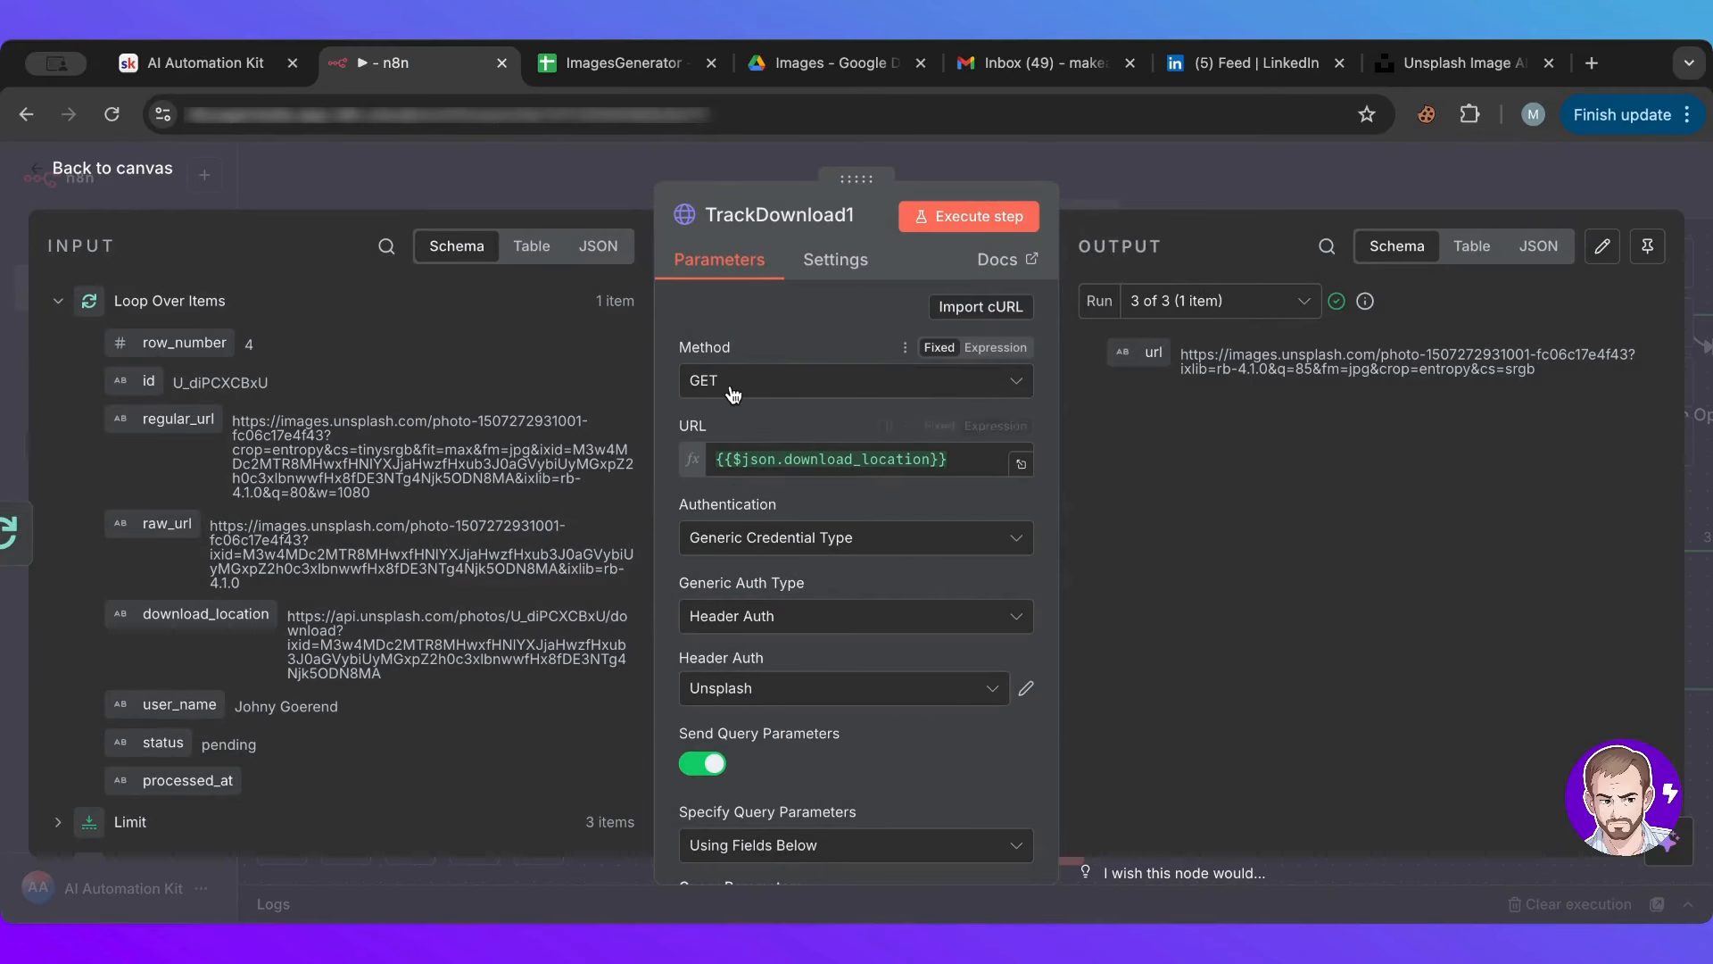
scroll(739, 411, down, 3)
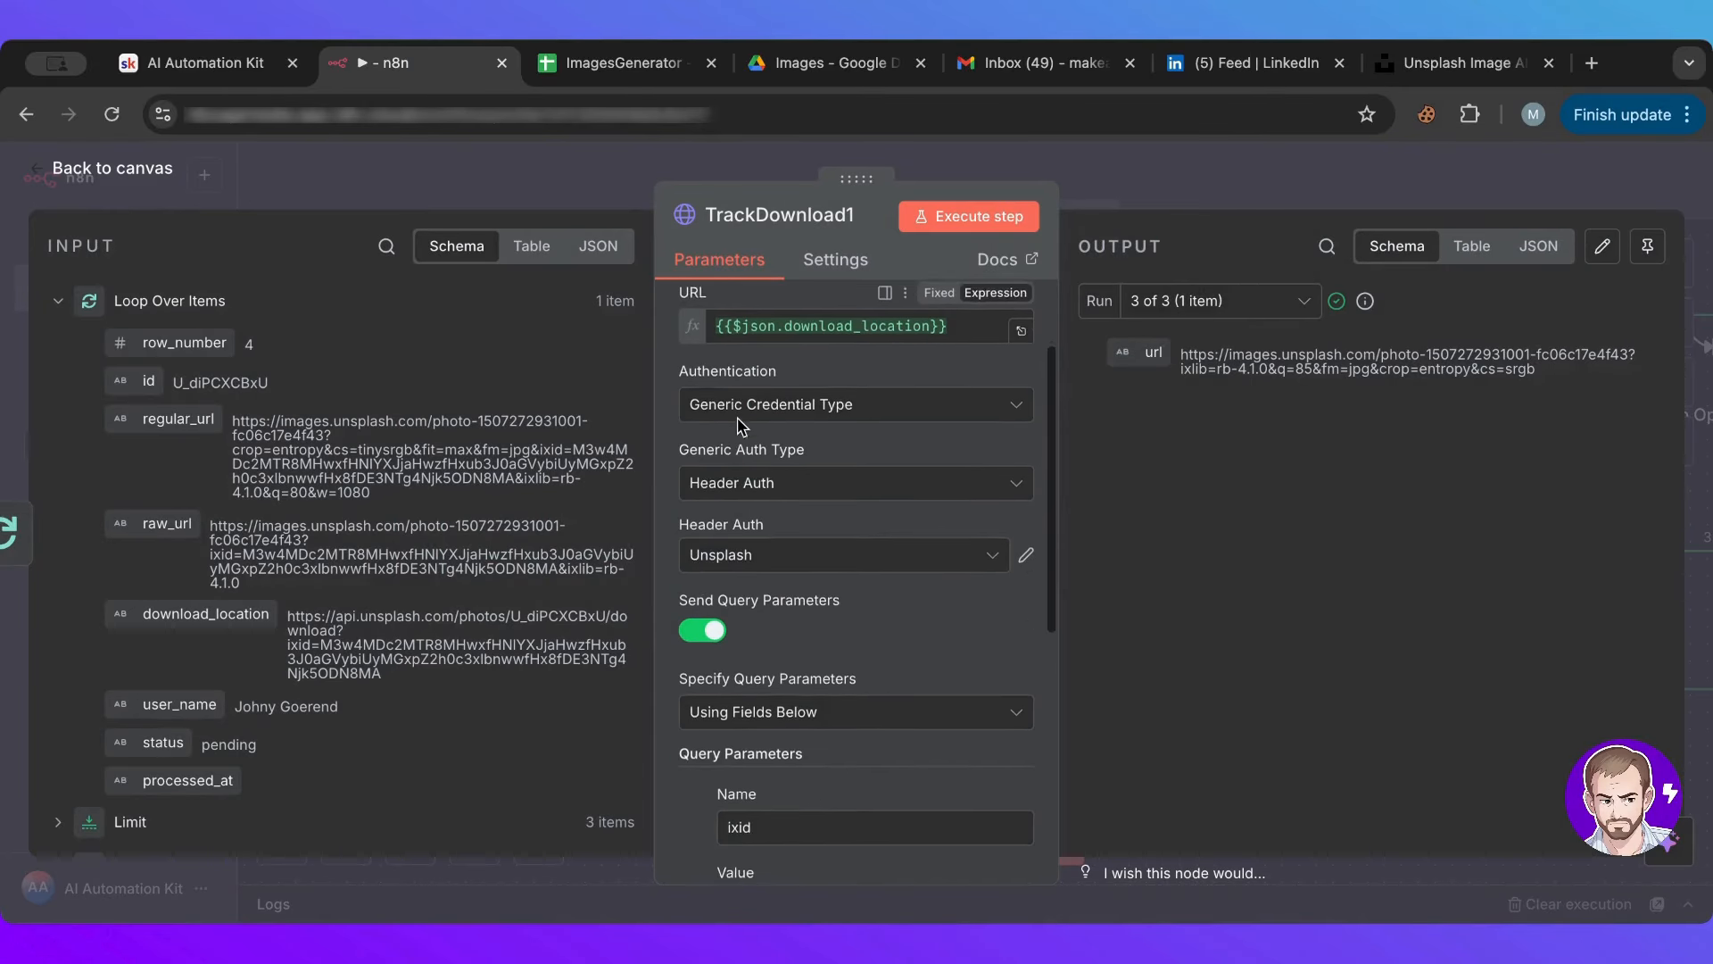
scroll(739, 424, down, 2)
scroll(738, 428, up, 1)
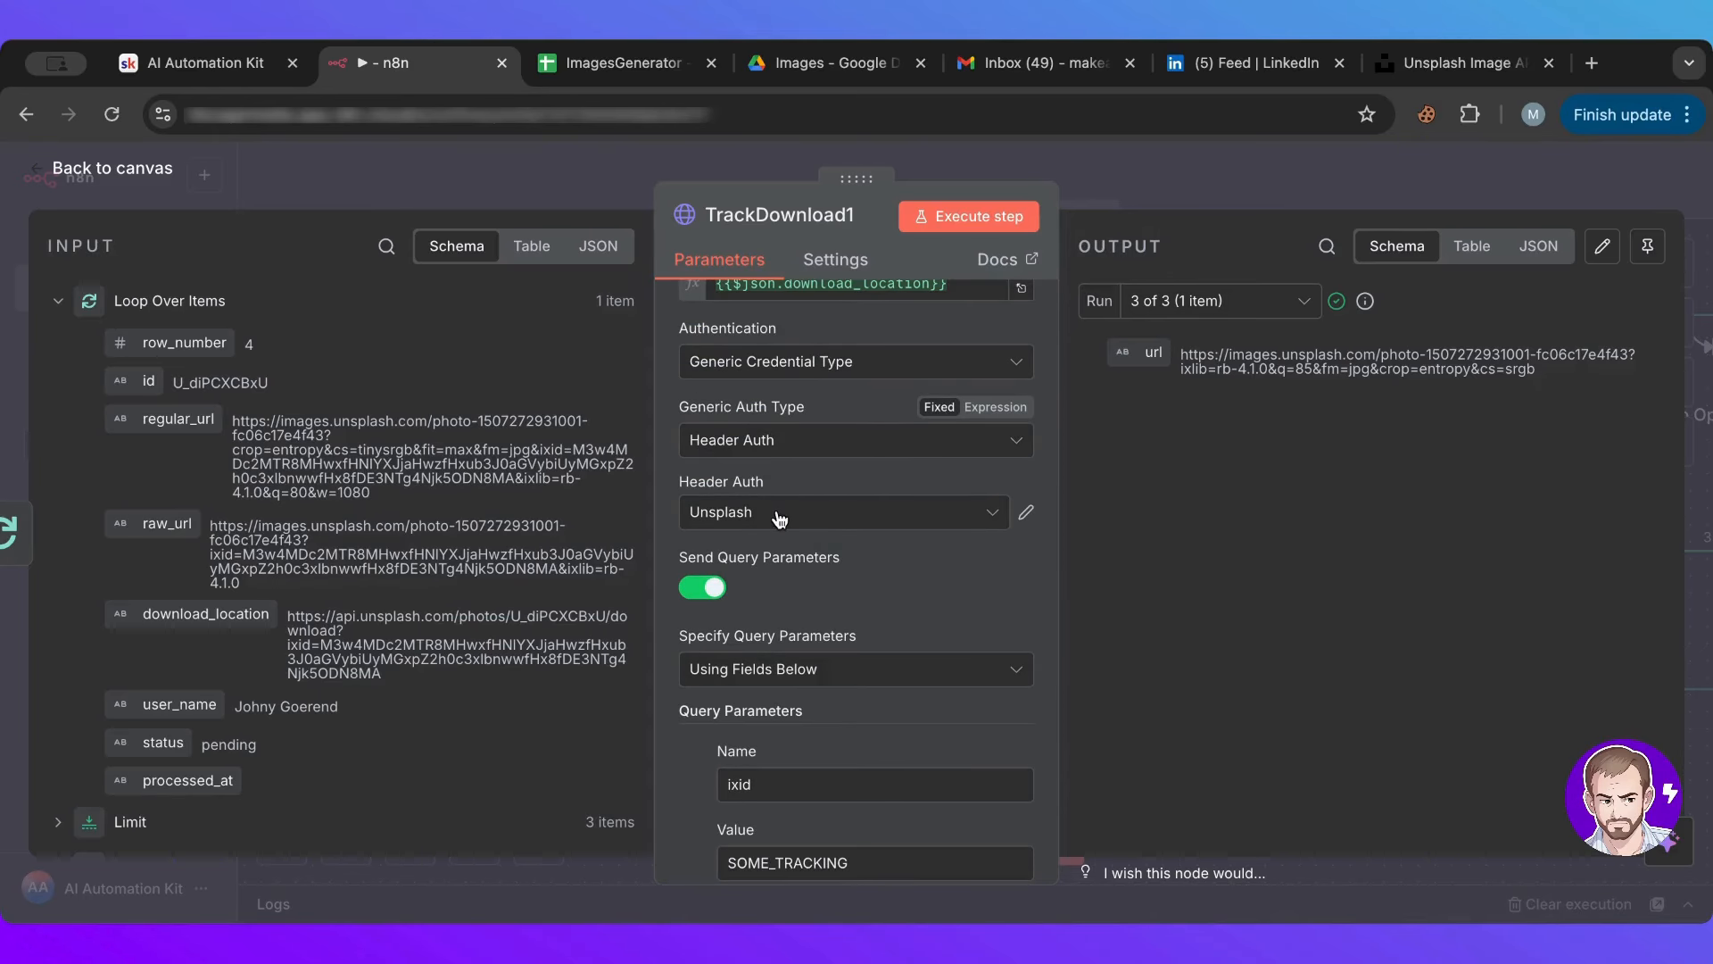
click(728, 523)
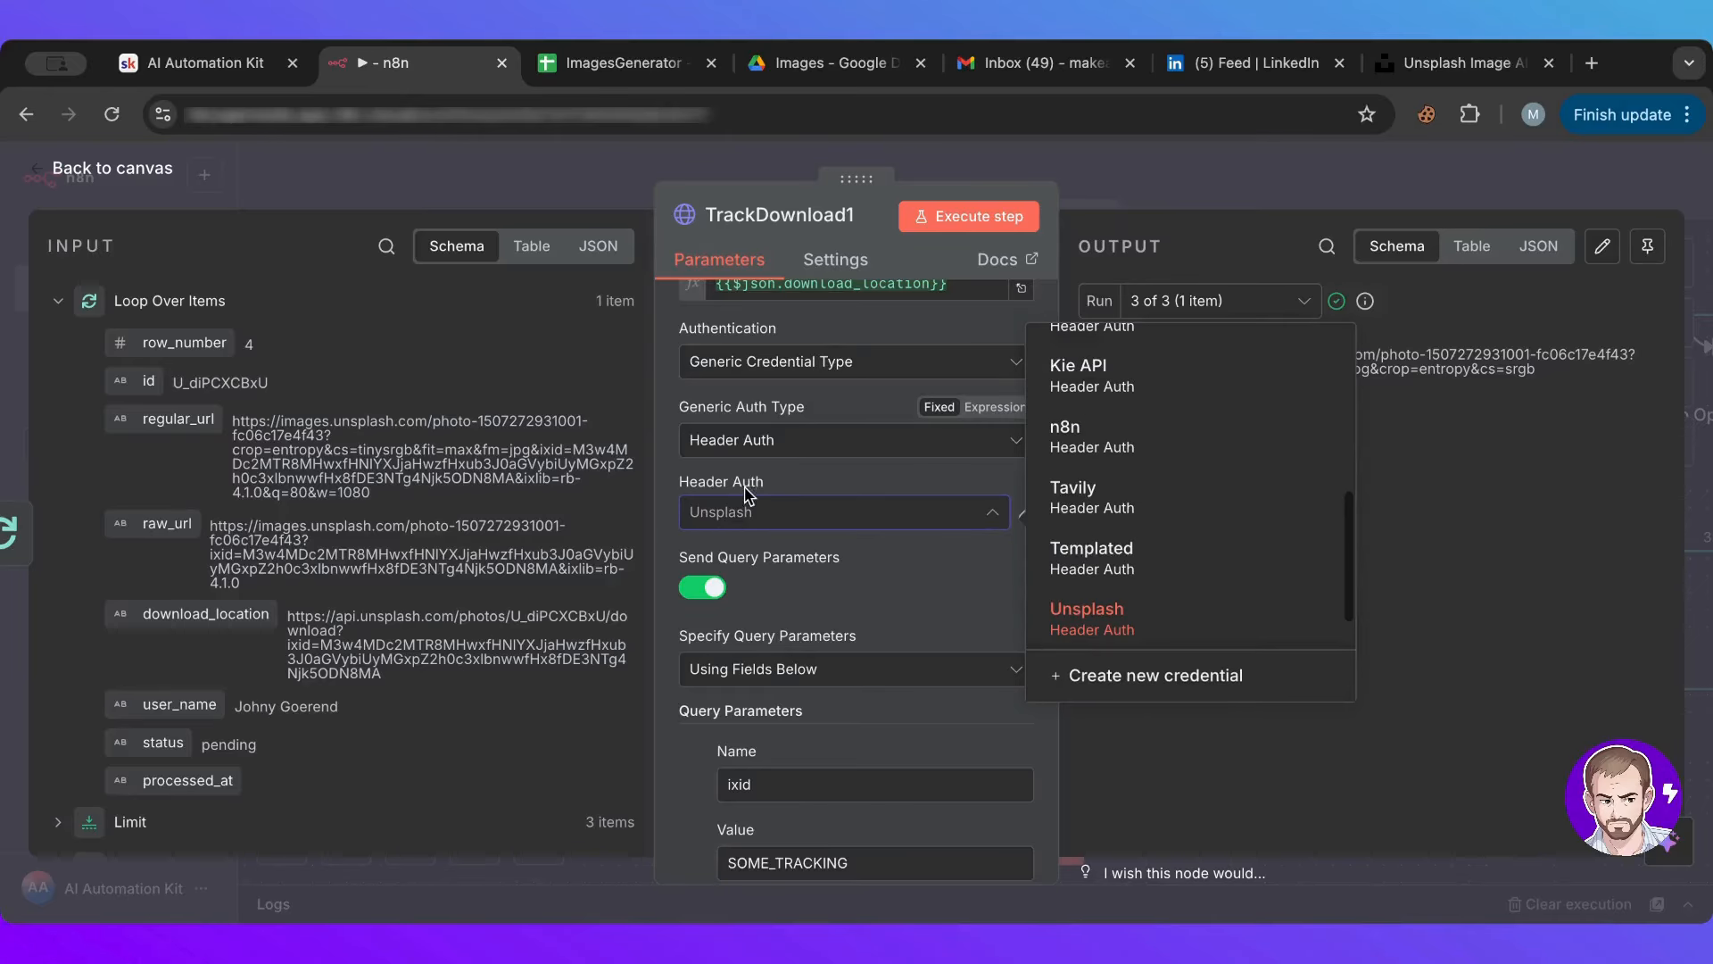
click(737, 515)
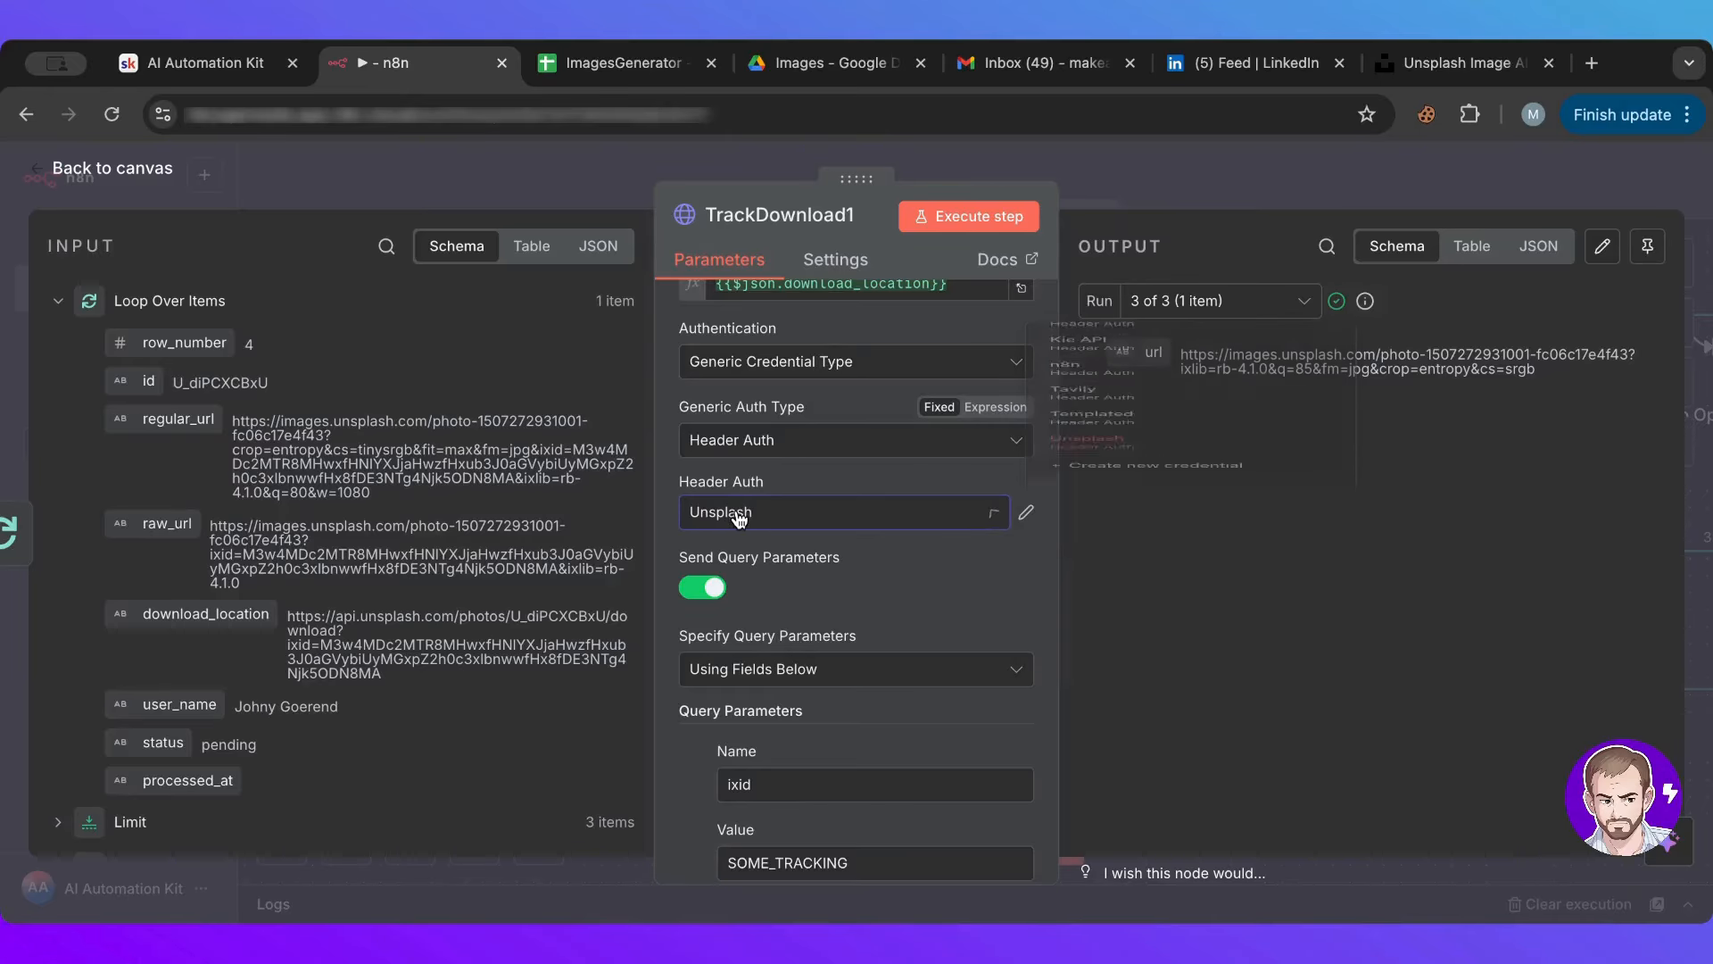
Step: Switch to the Unsplash Developers site and examine the authorization header format in the Public authentication documentation
click(1458, 67)
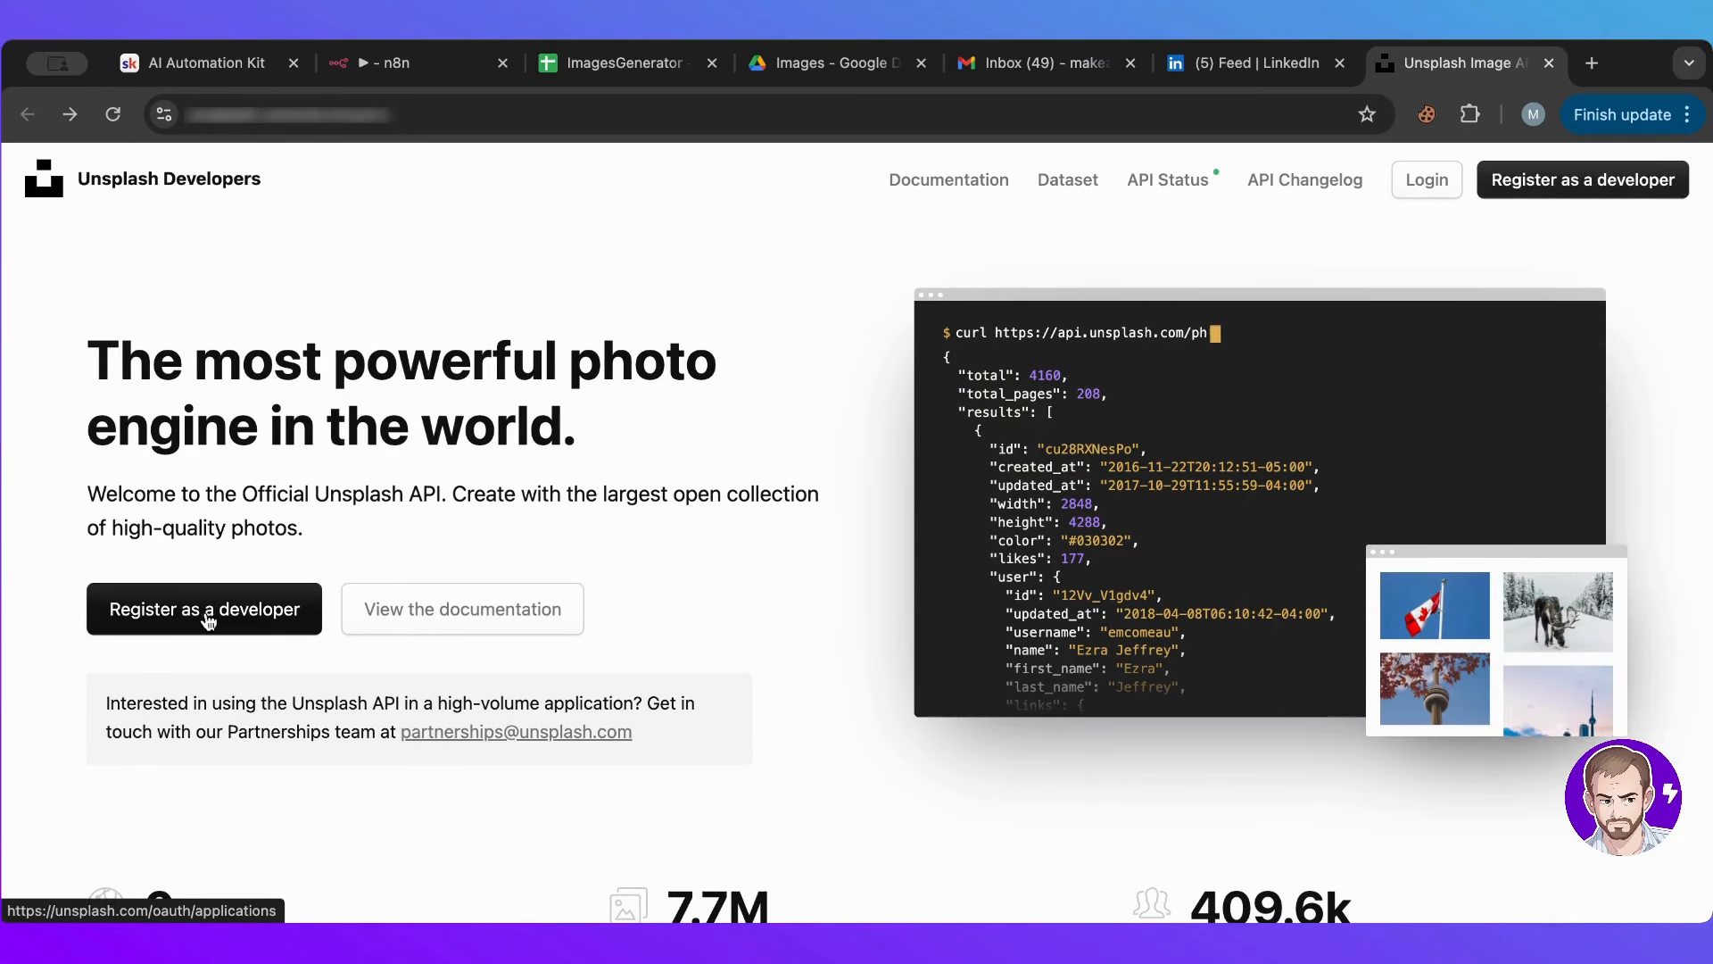
click(406, 613)
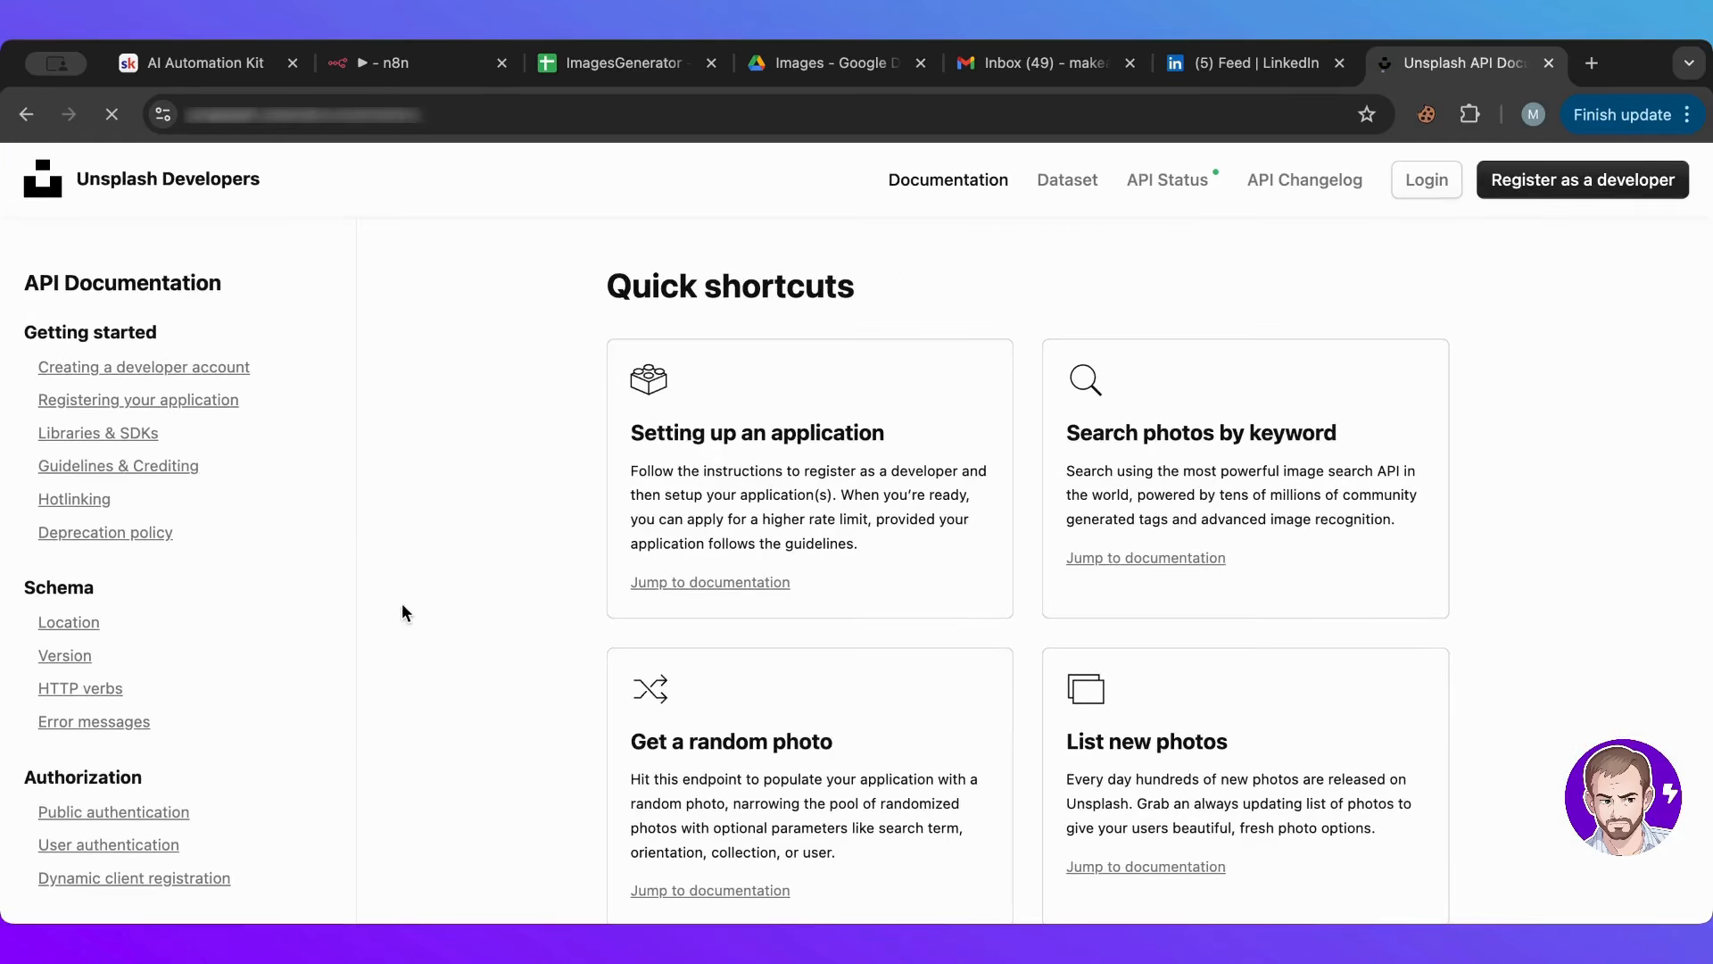
click(129, 813)
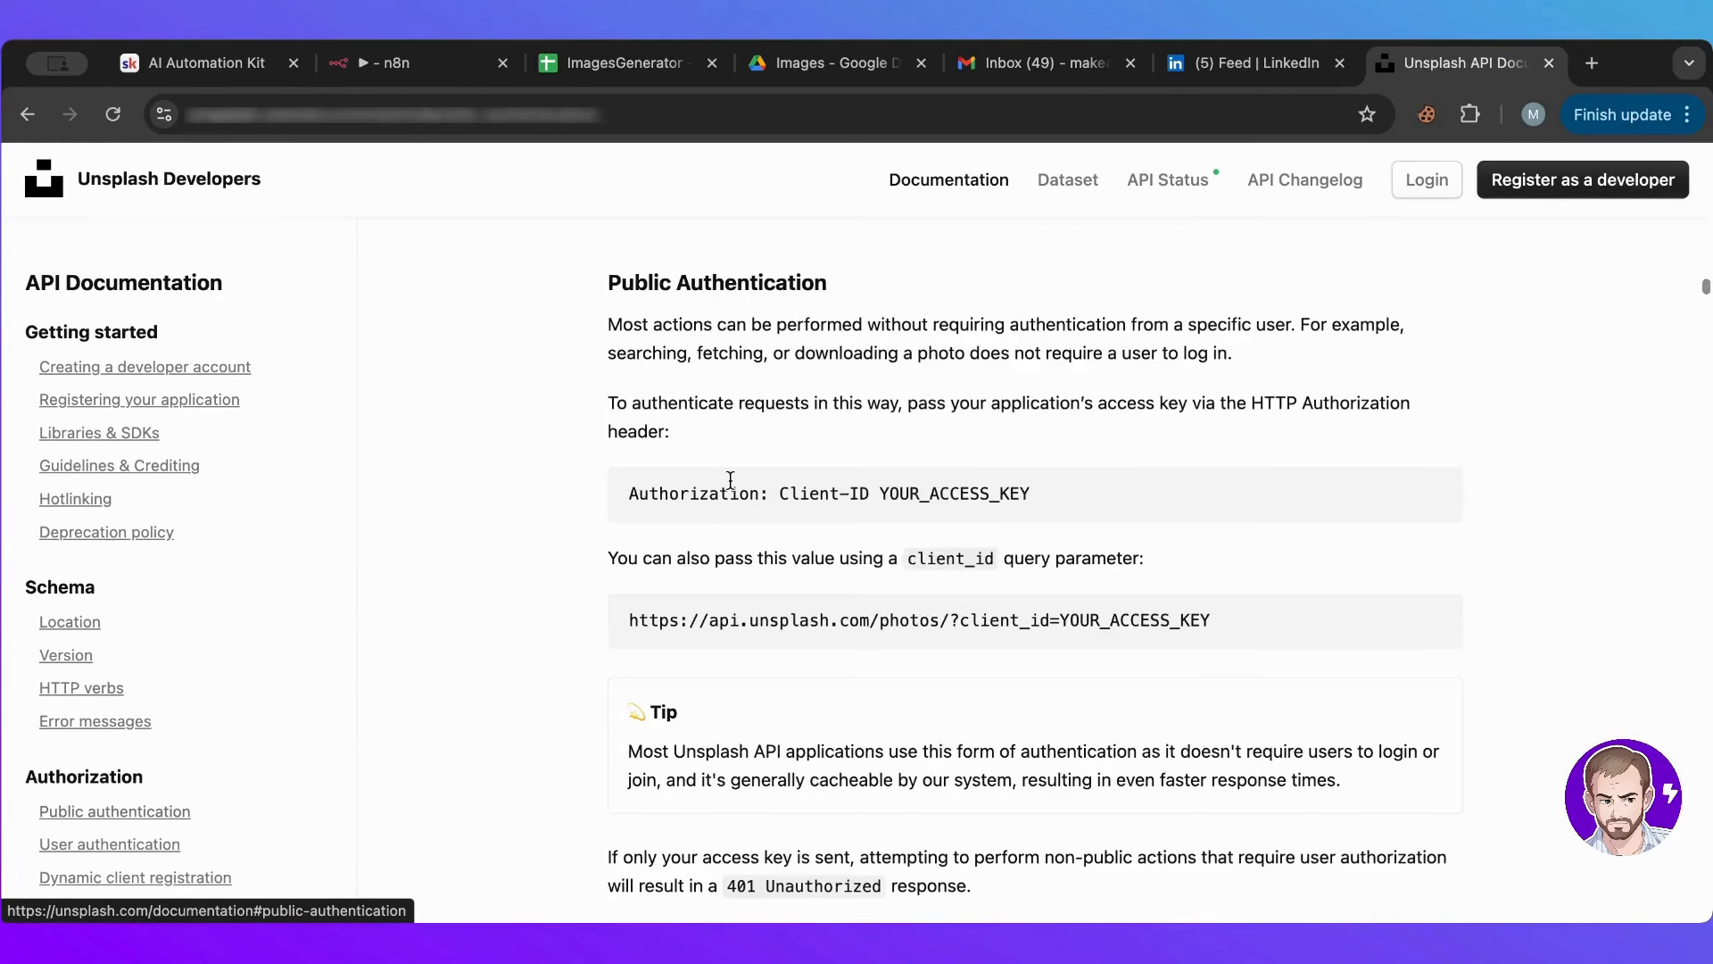
double_click(656, 496)
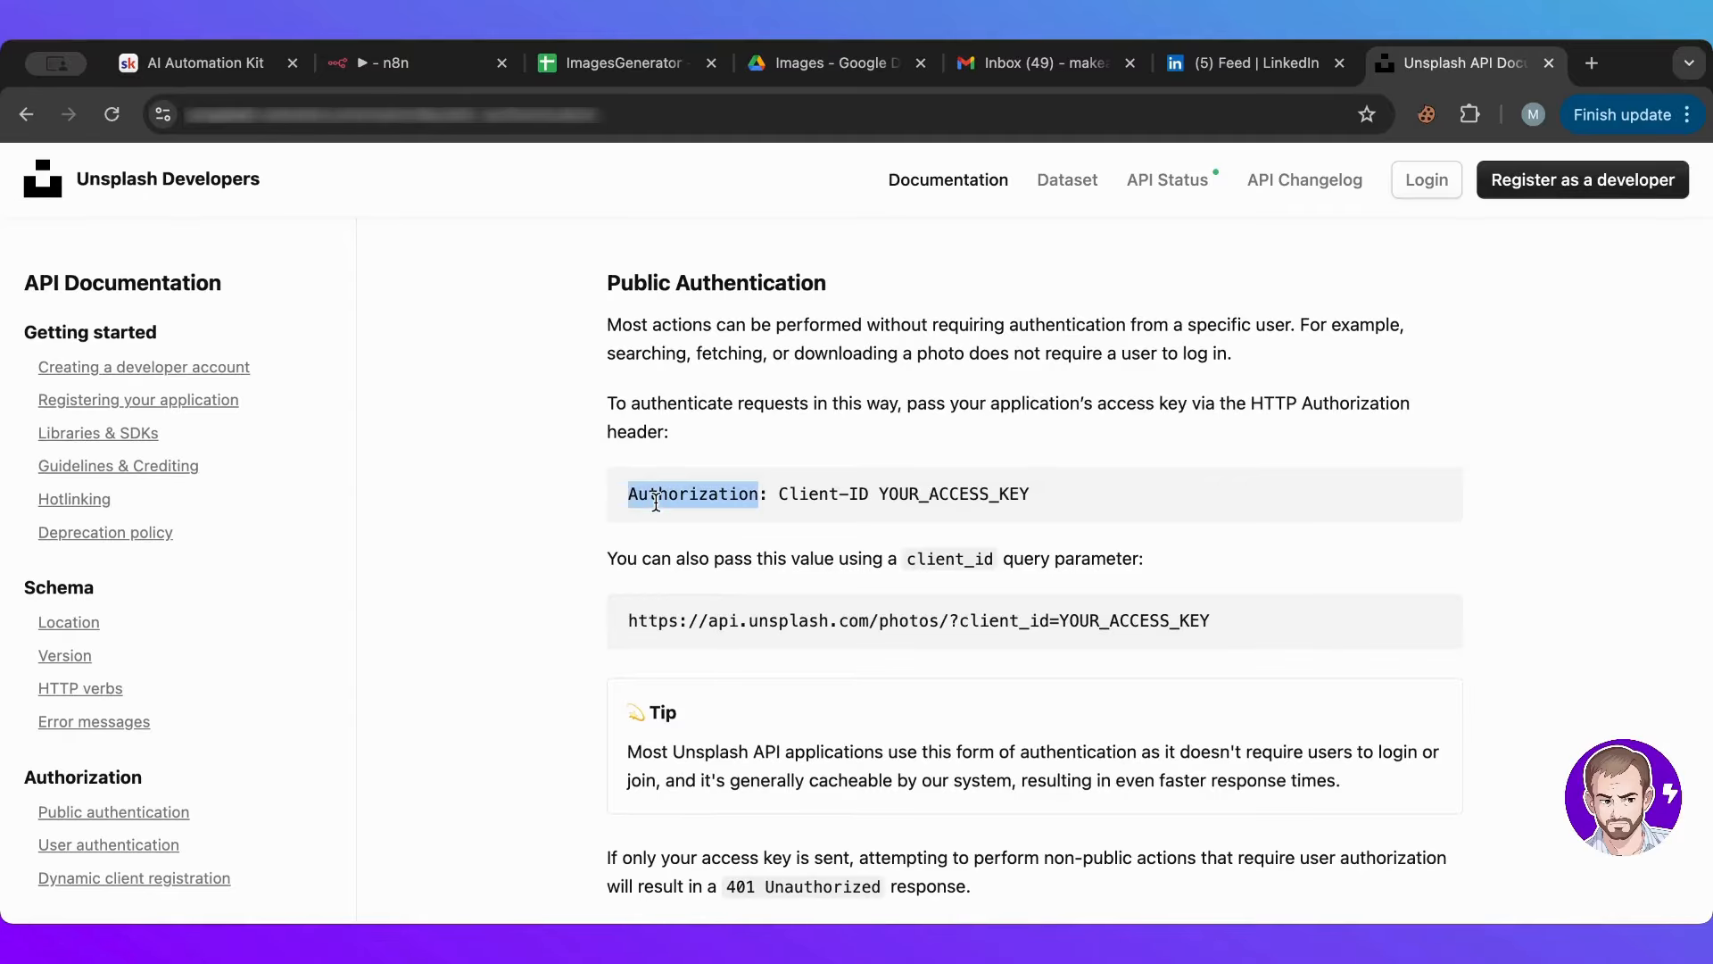
drag(785, 493, 1148, 498)
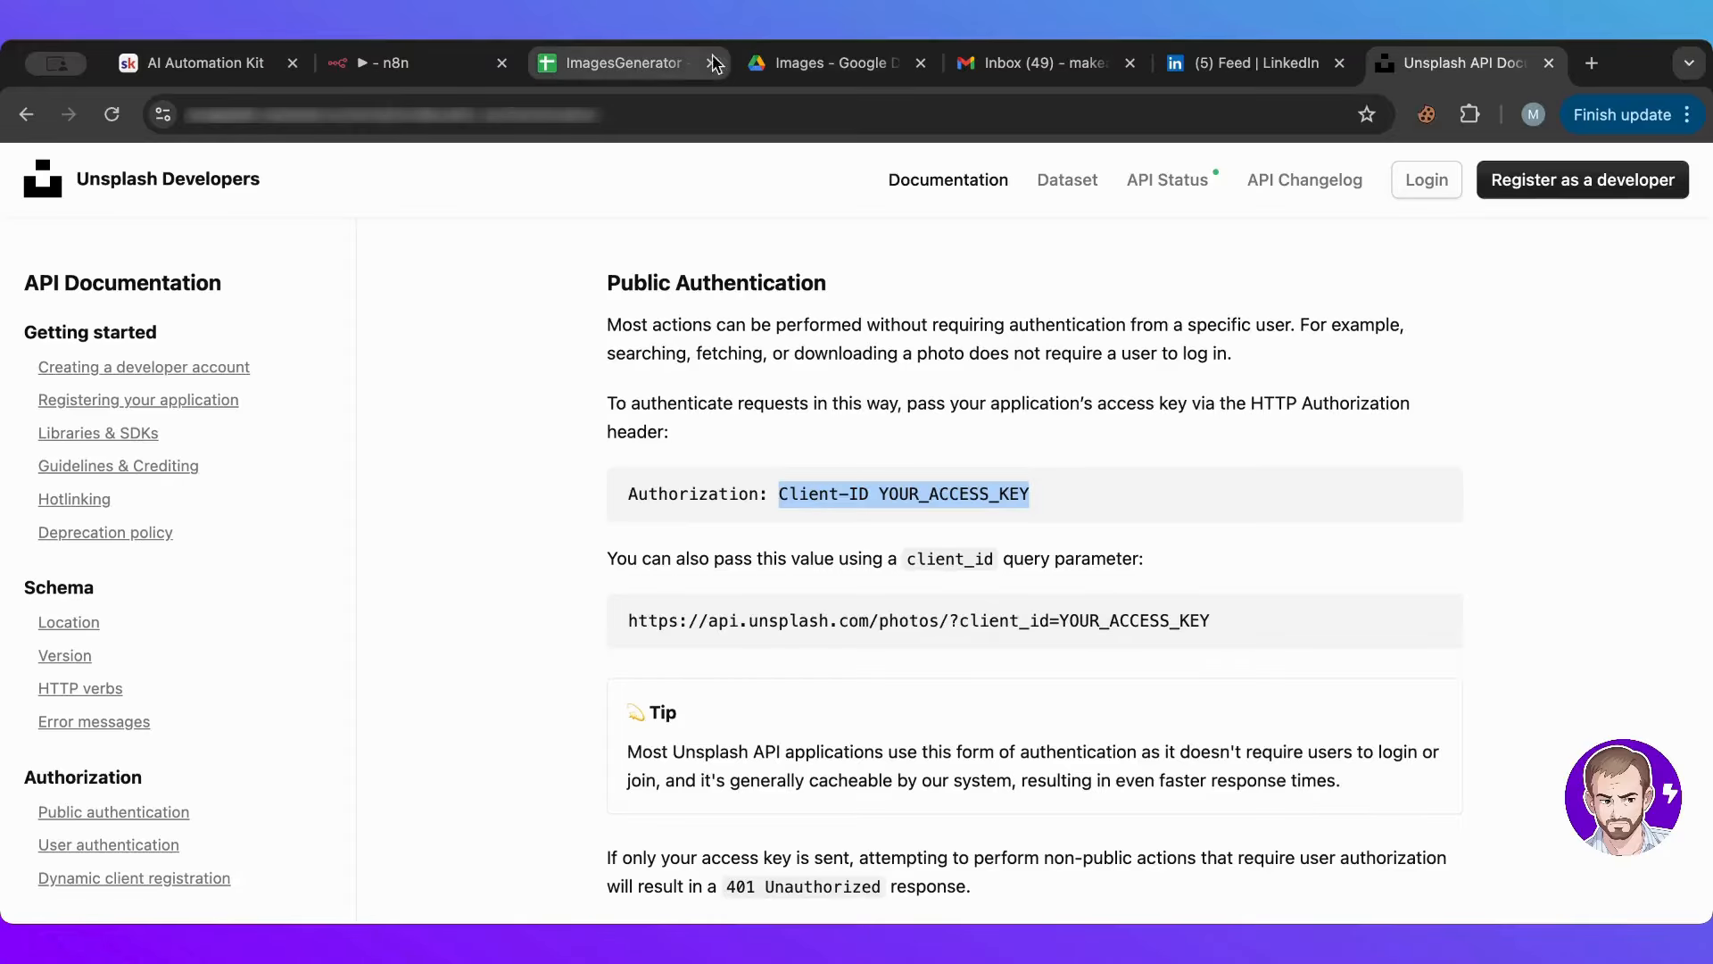
Step: Return to n8n, inspect the name and value fields of the Unsplash Header Auth credential, and close it
click(413, 61)
click(993, 511)
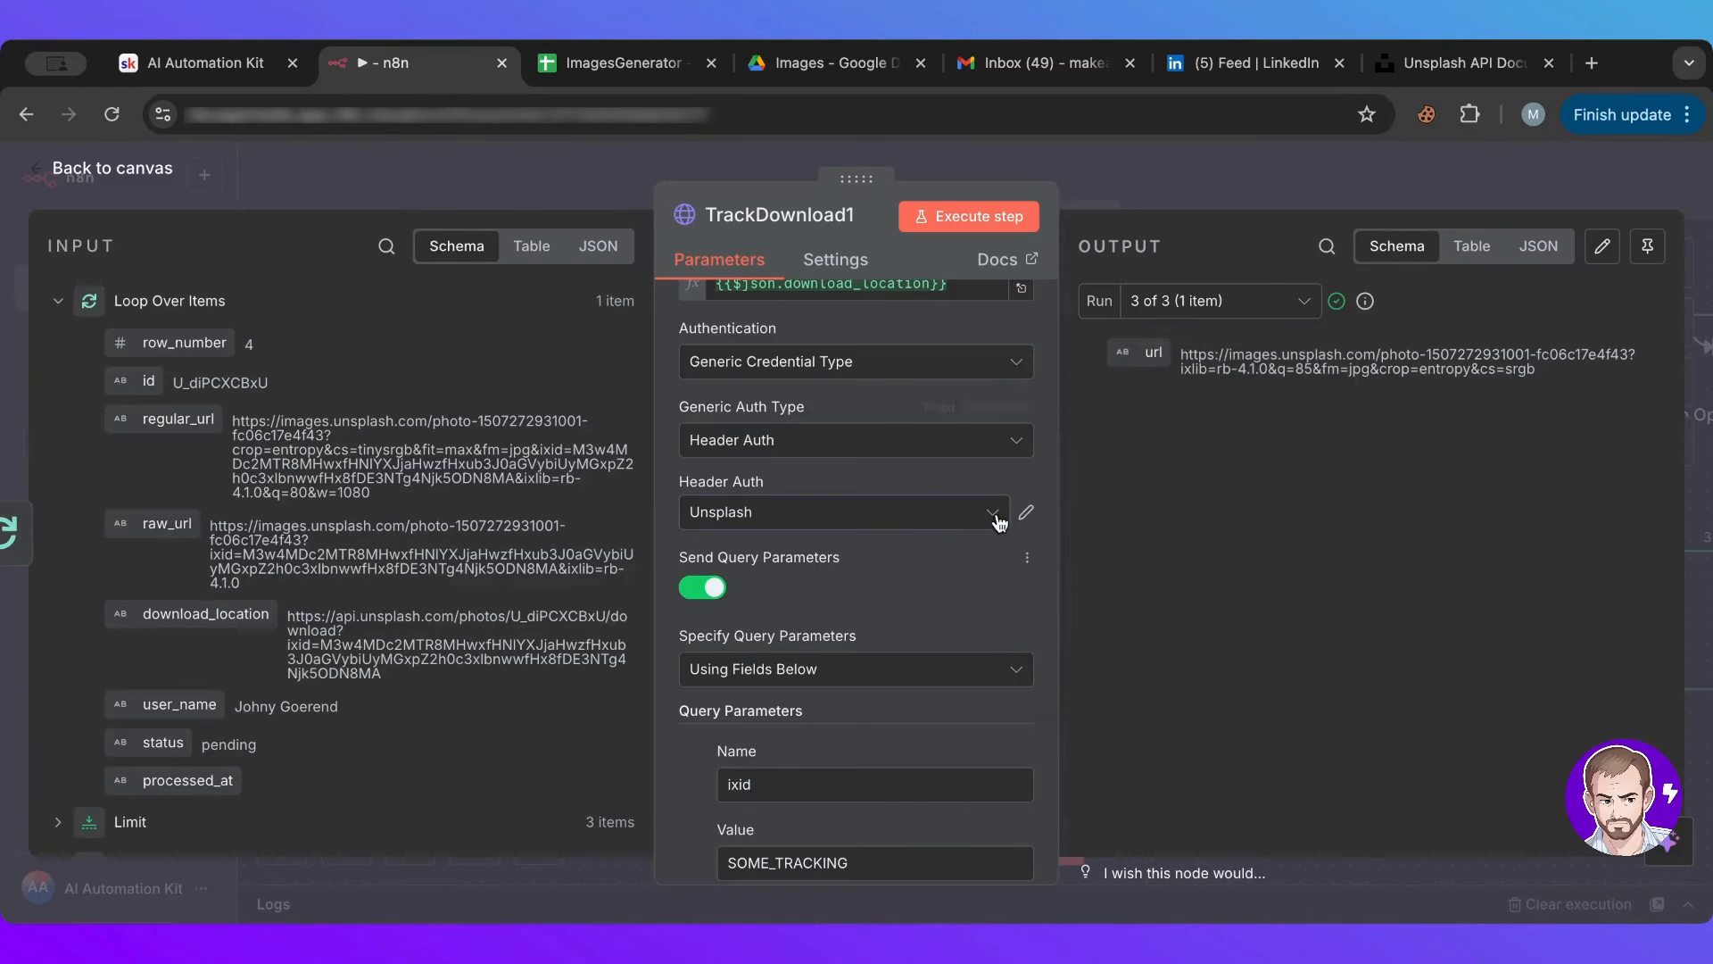
click(1026, 513)
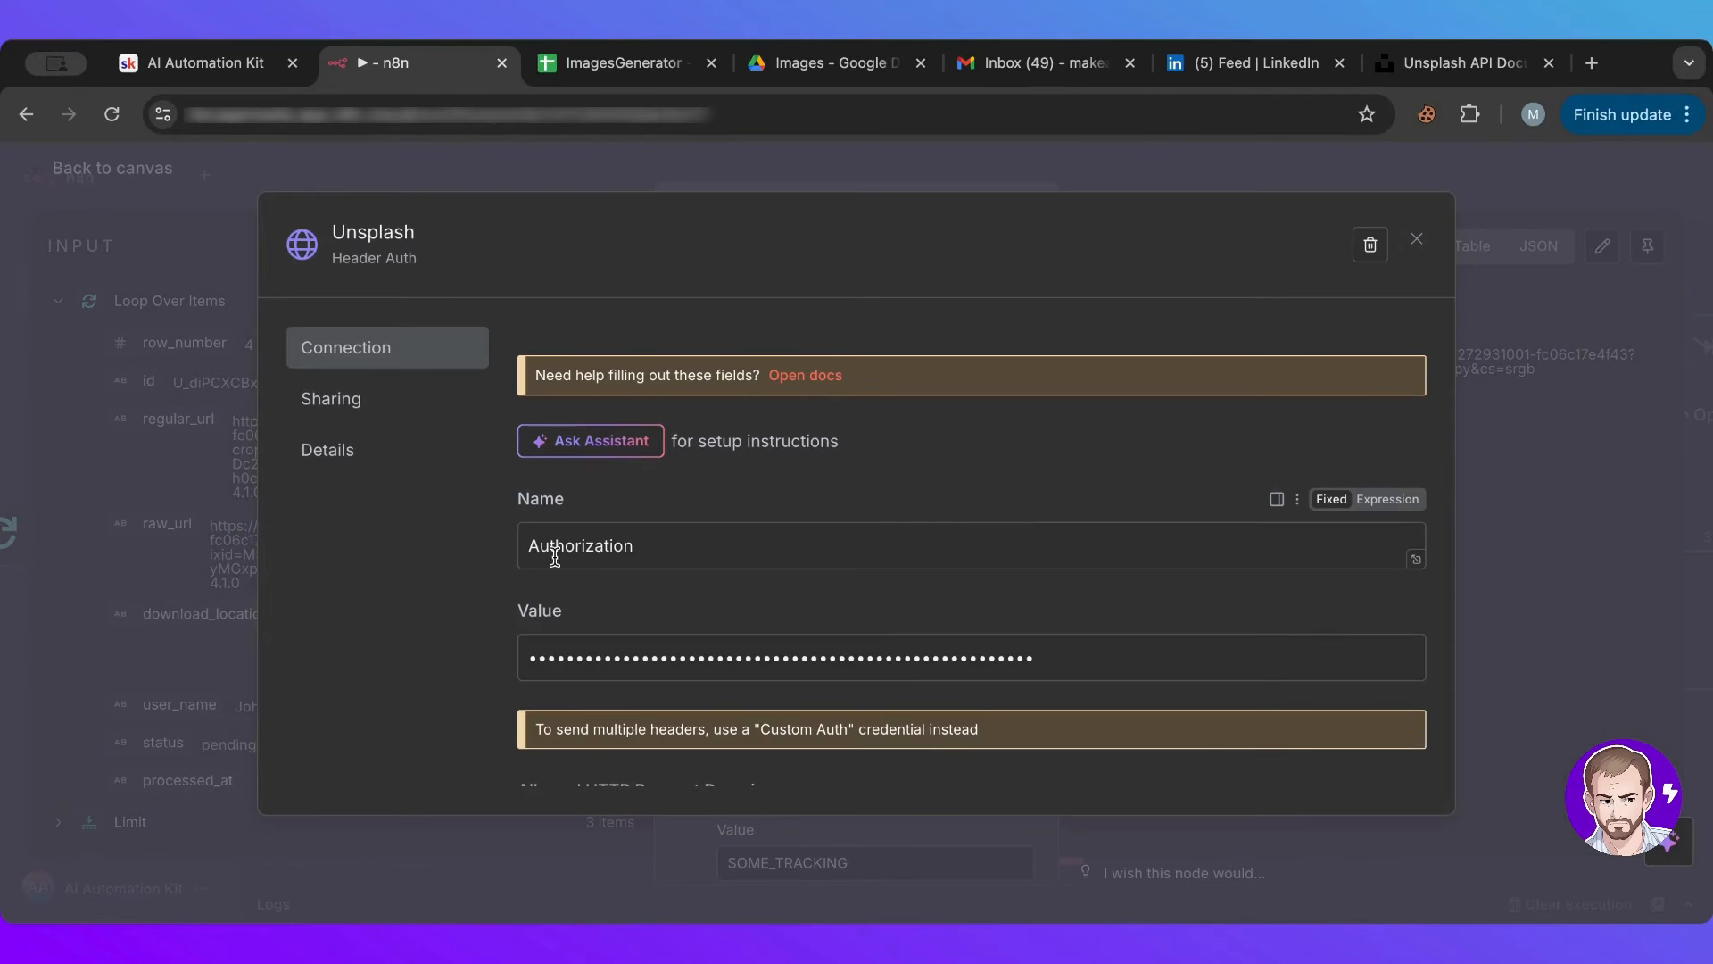
click(1417, 238)
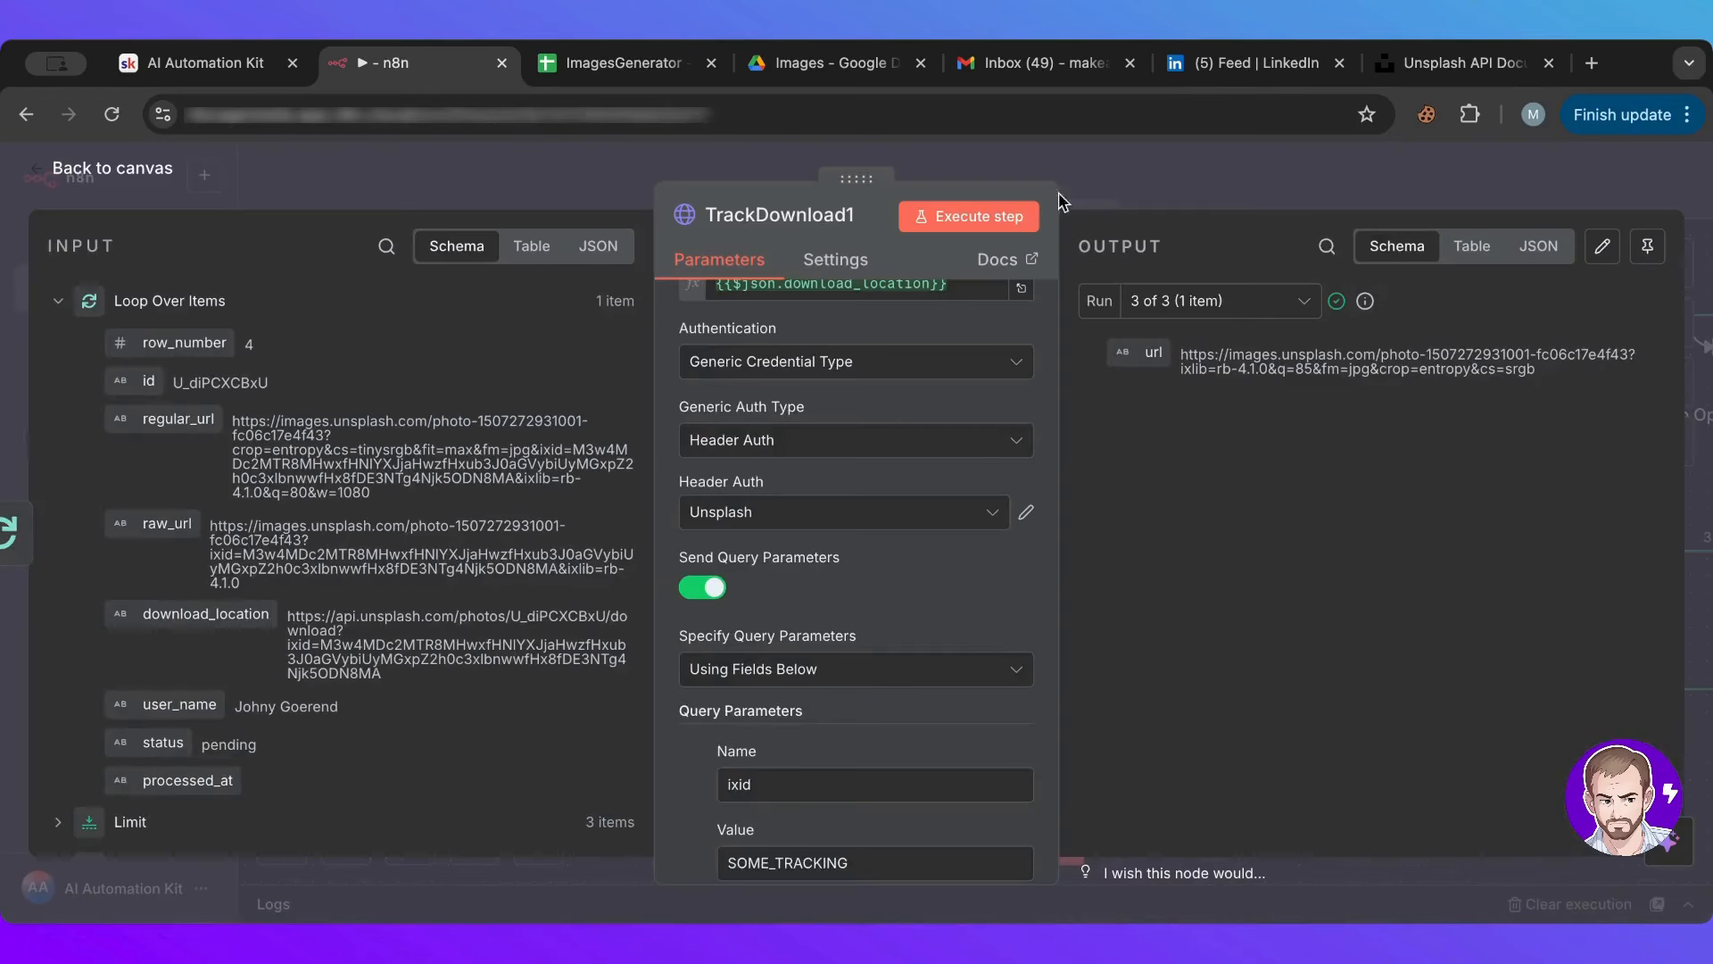
Step: Review TrackDownload1's query parameters, header and body switches and options, and close the node
scroll(872, 604, down, 2)
scroll(732, 455, up, 2)
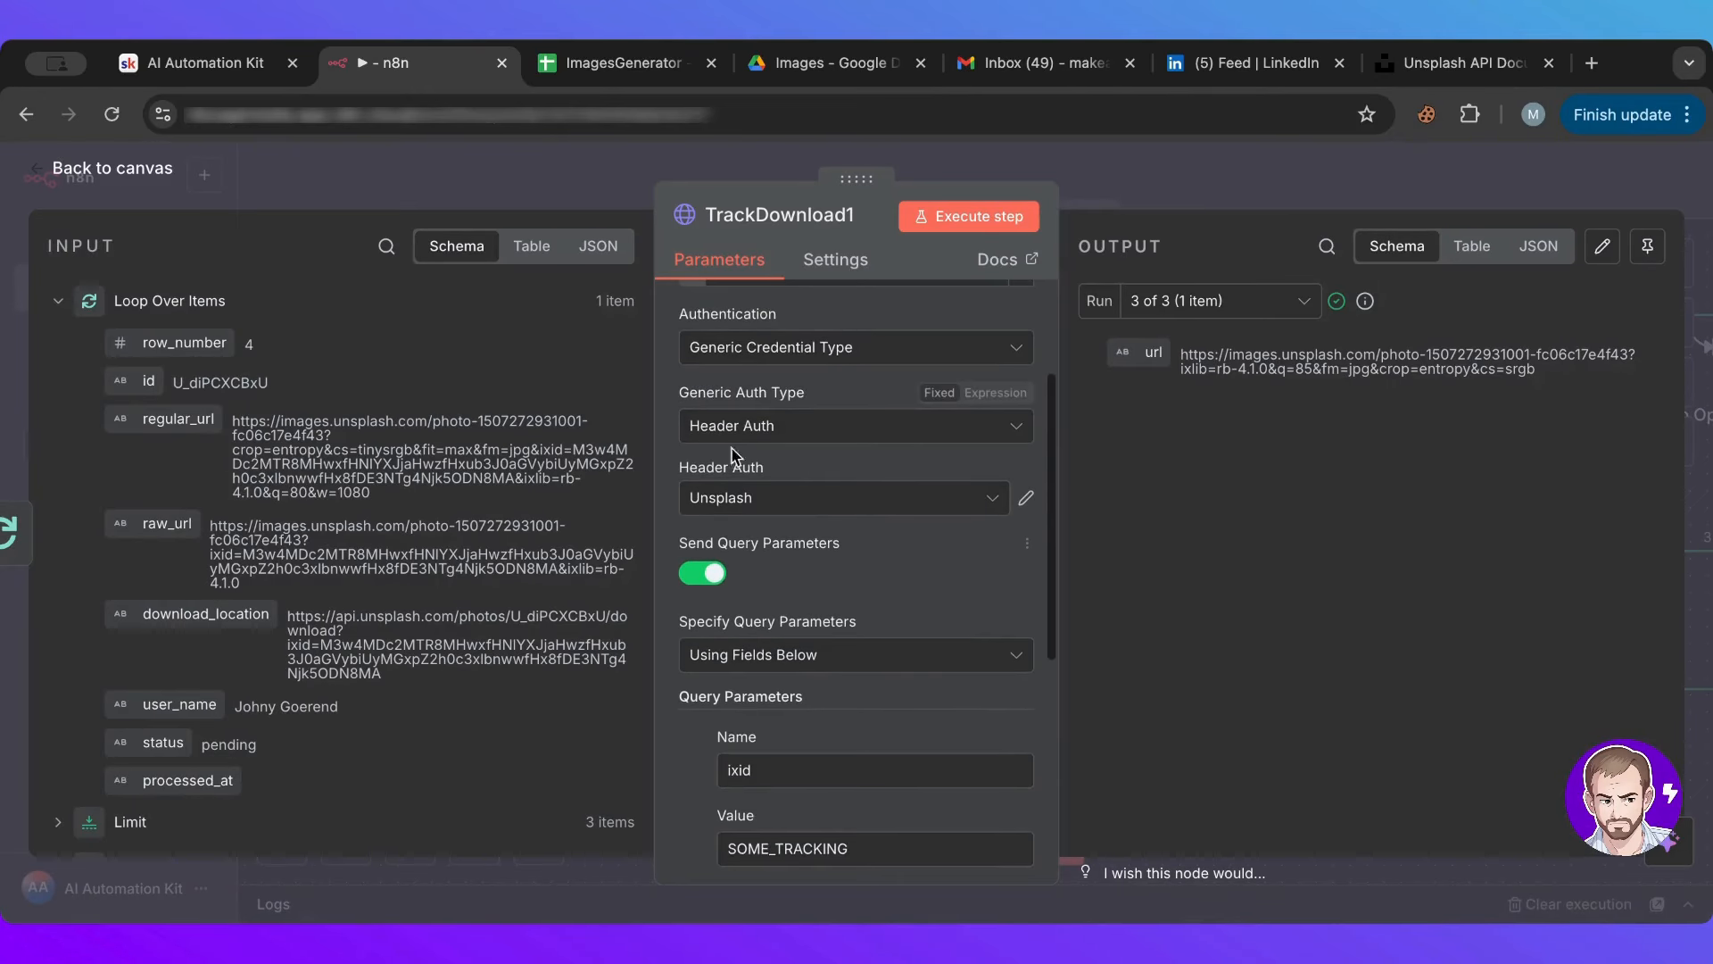
scroll(732, 455, down, 2)
scroll(870, 476, up, 2)
scroll(870, 476, down, 2)
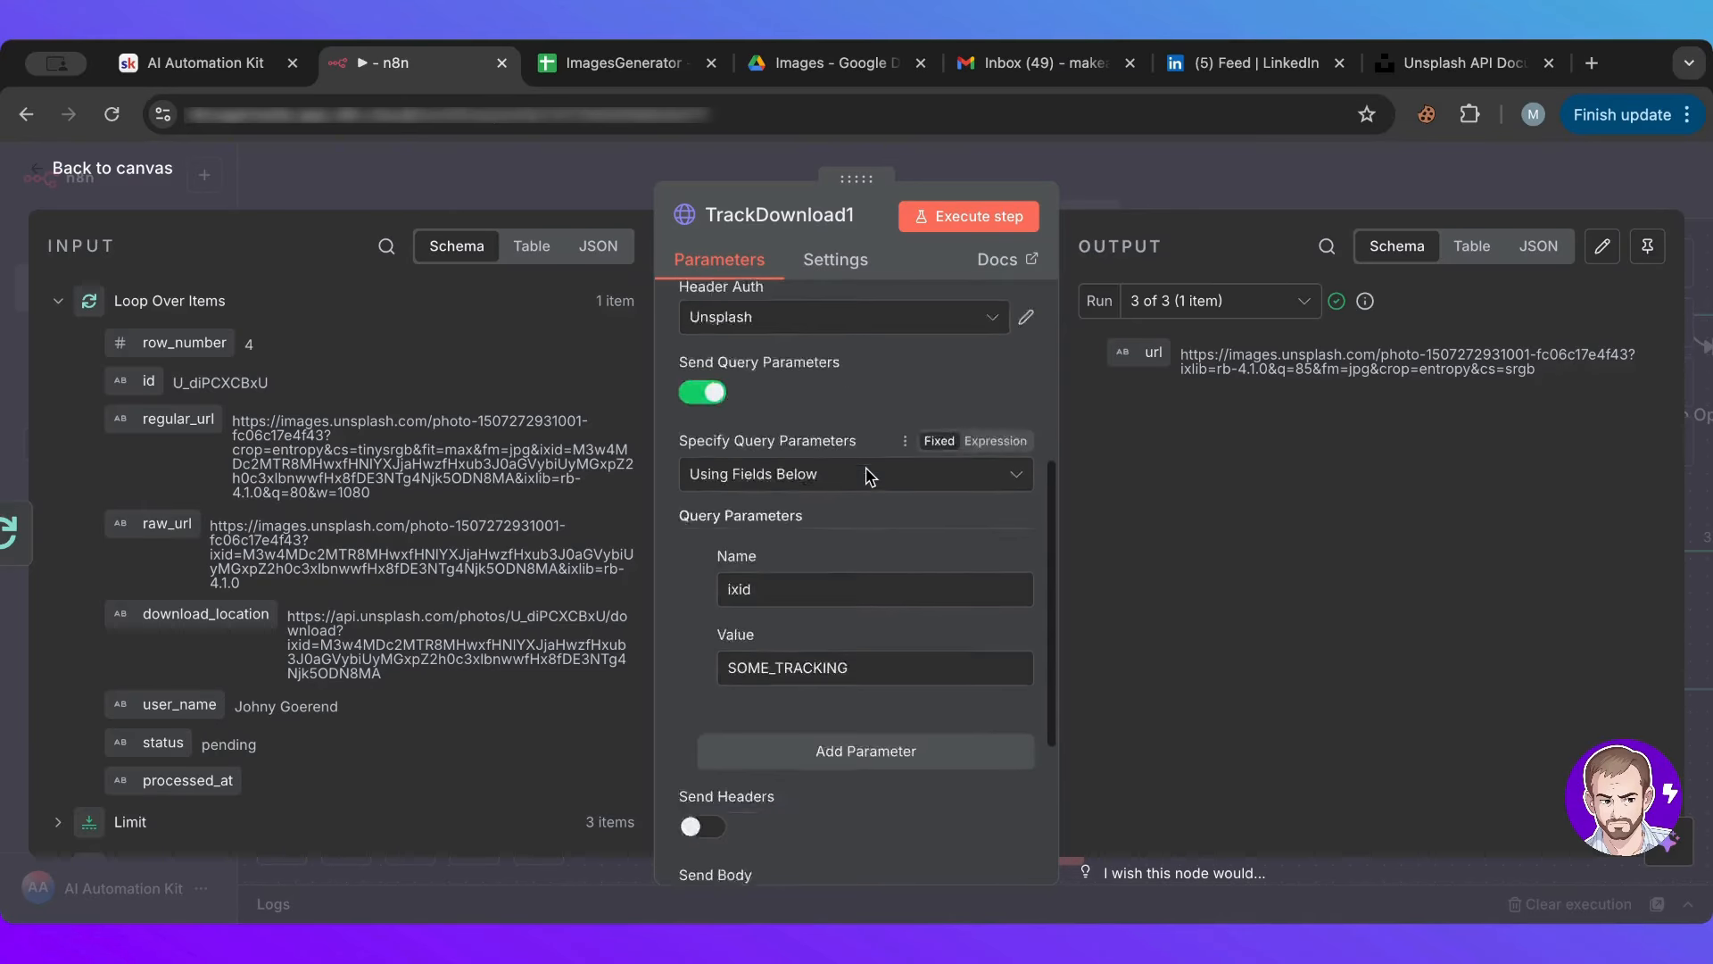
scroll(870, 475, down, 3)
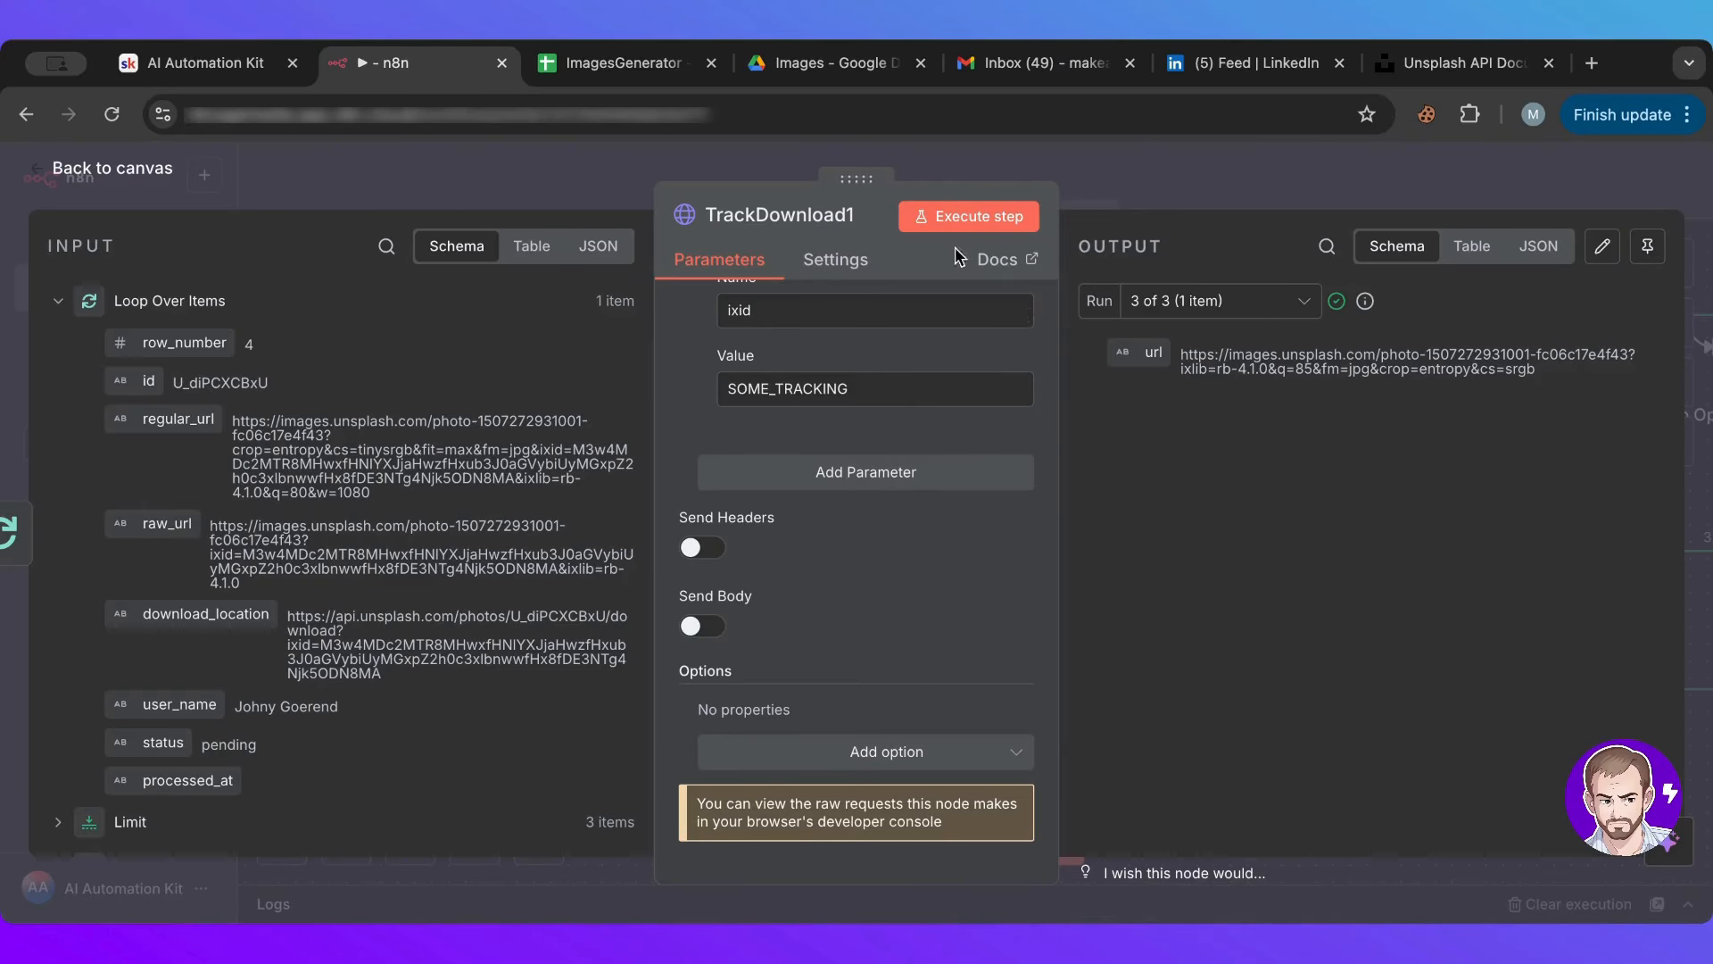
click(1160, 178)
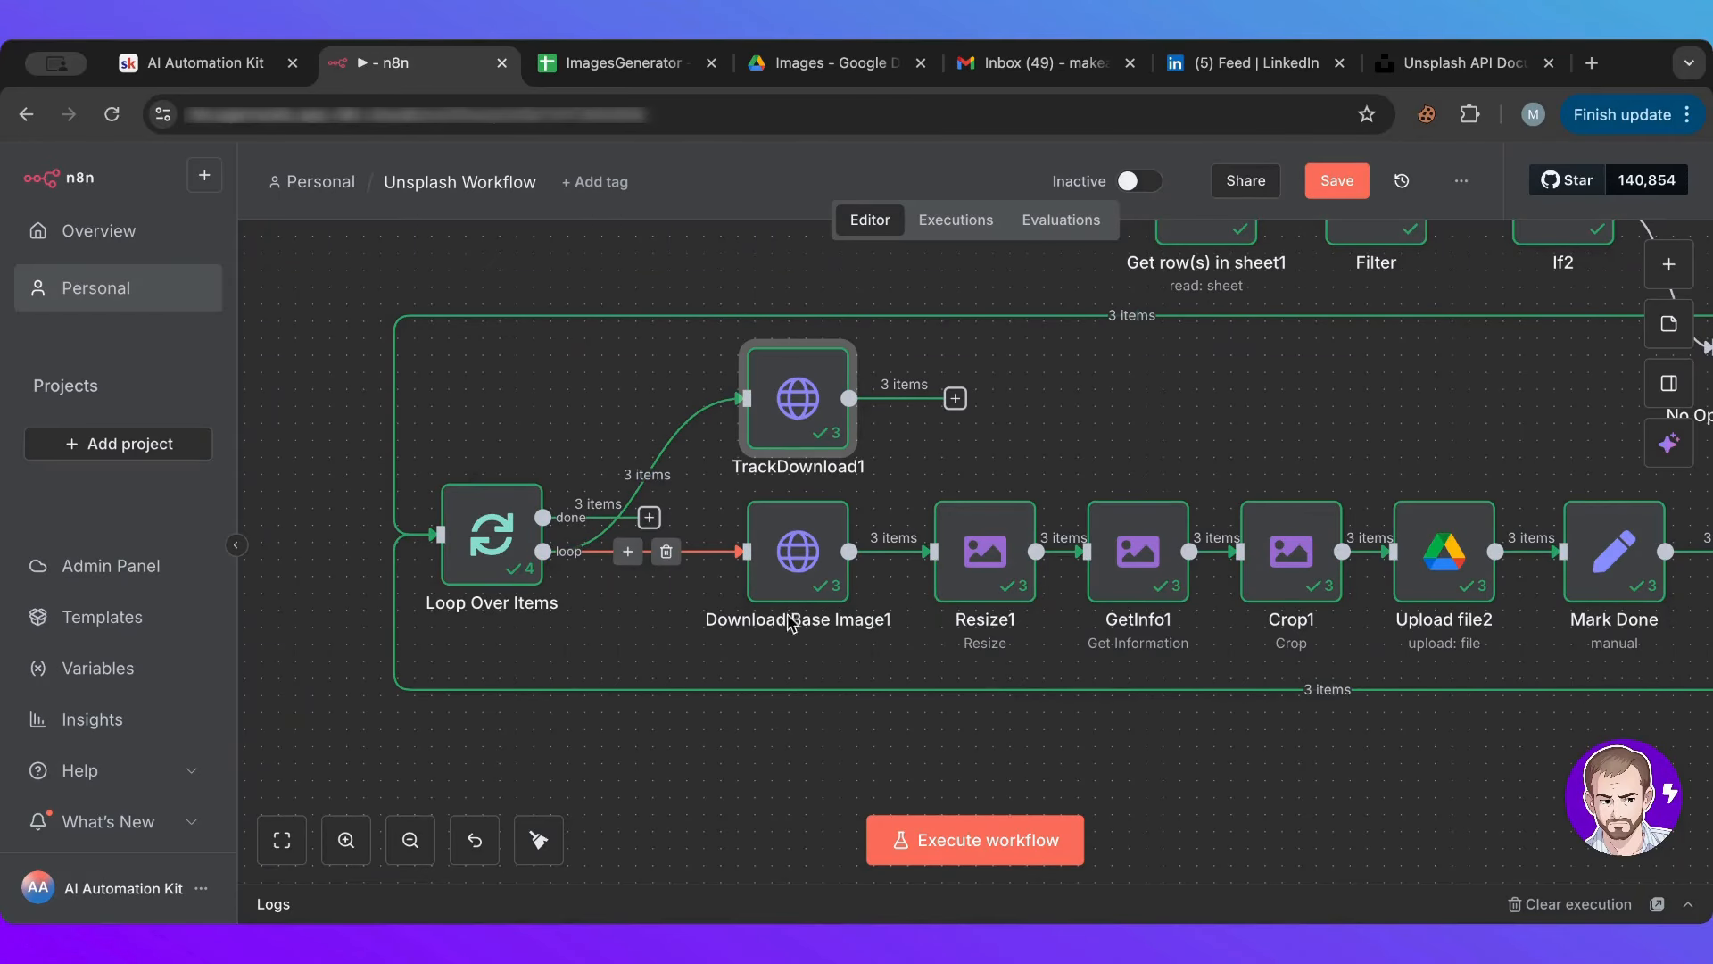
Step: Inspect the Download Base Image1 node's URL expression and binary image output, and close the node
scroll(830, 773, right, 2)
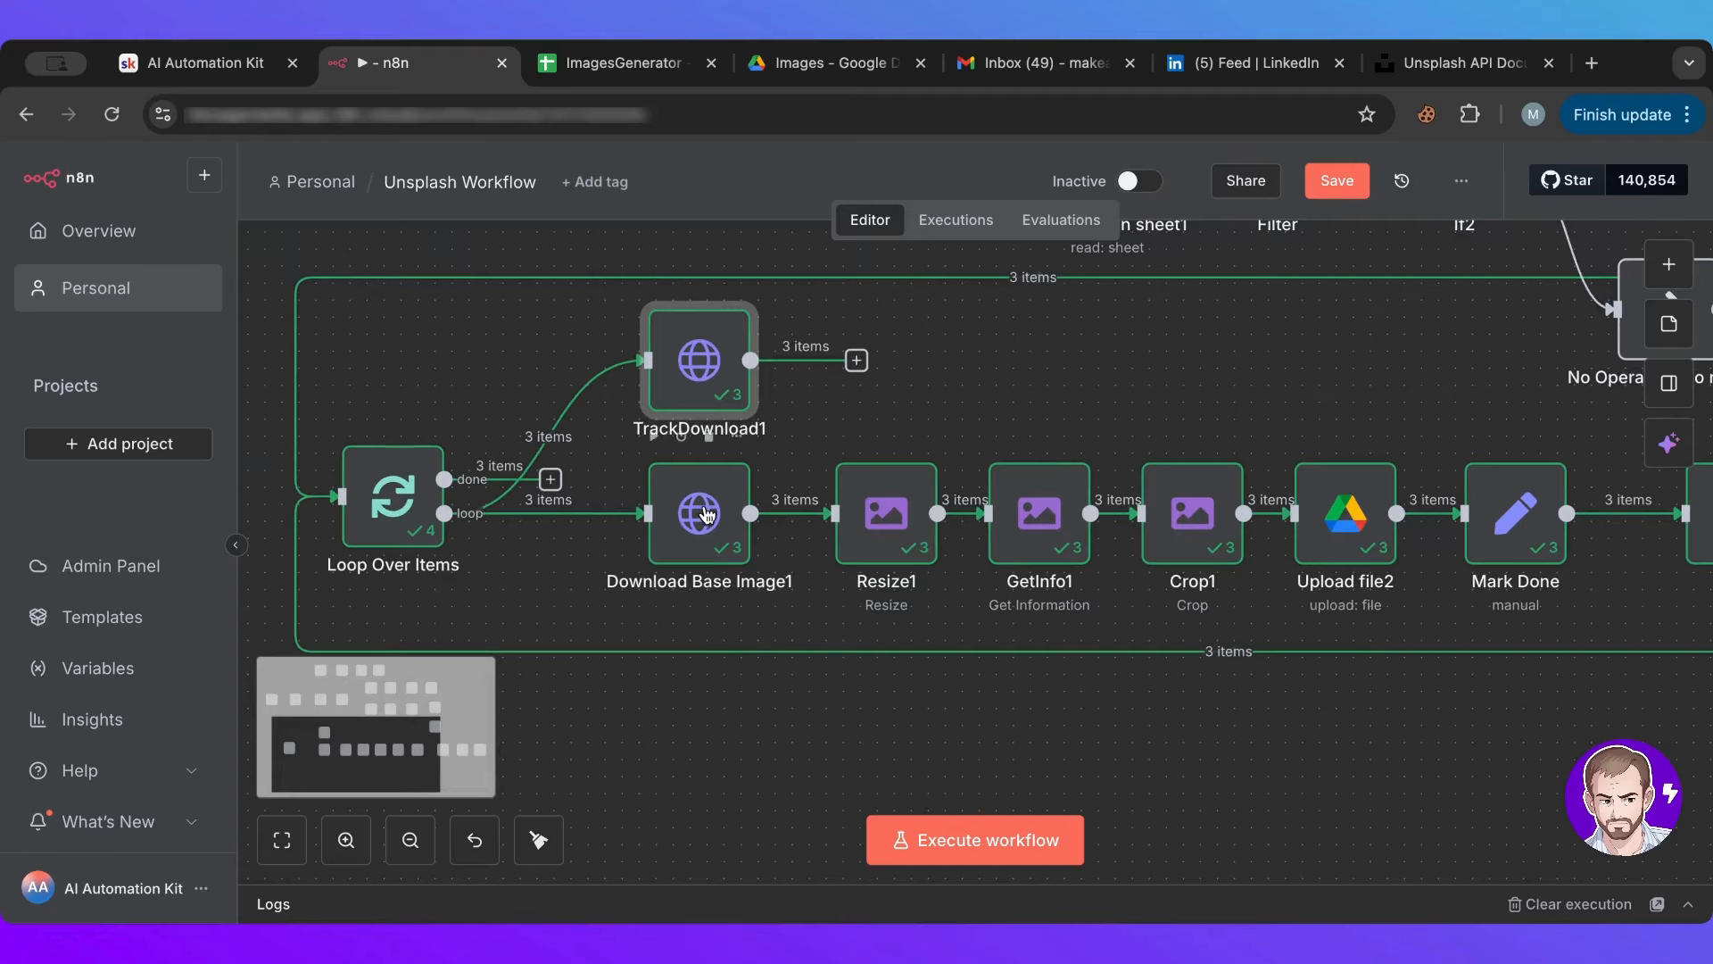
double_click(702, 511)
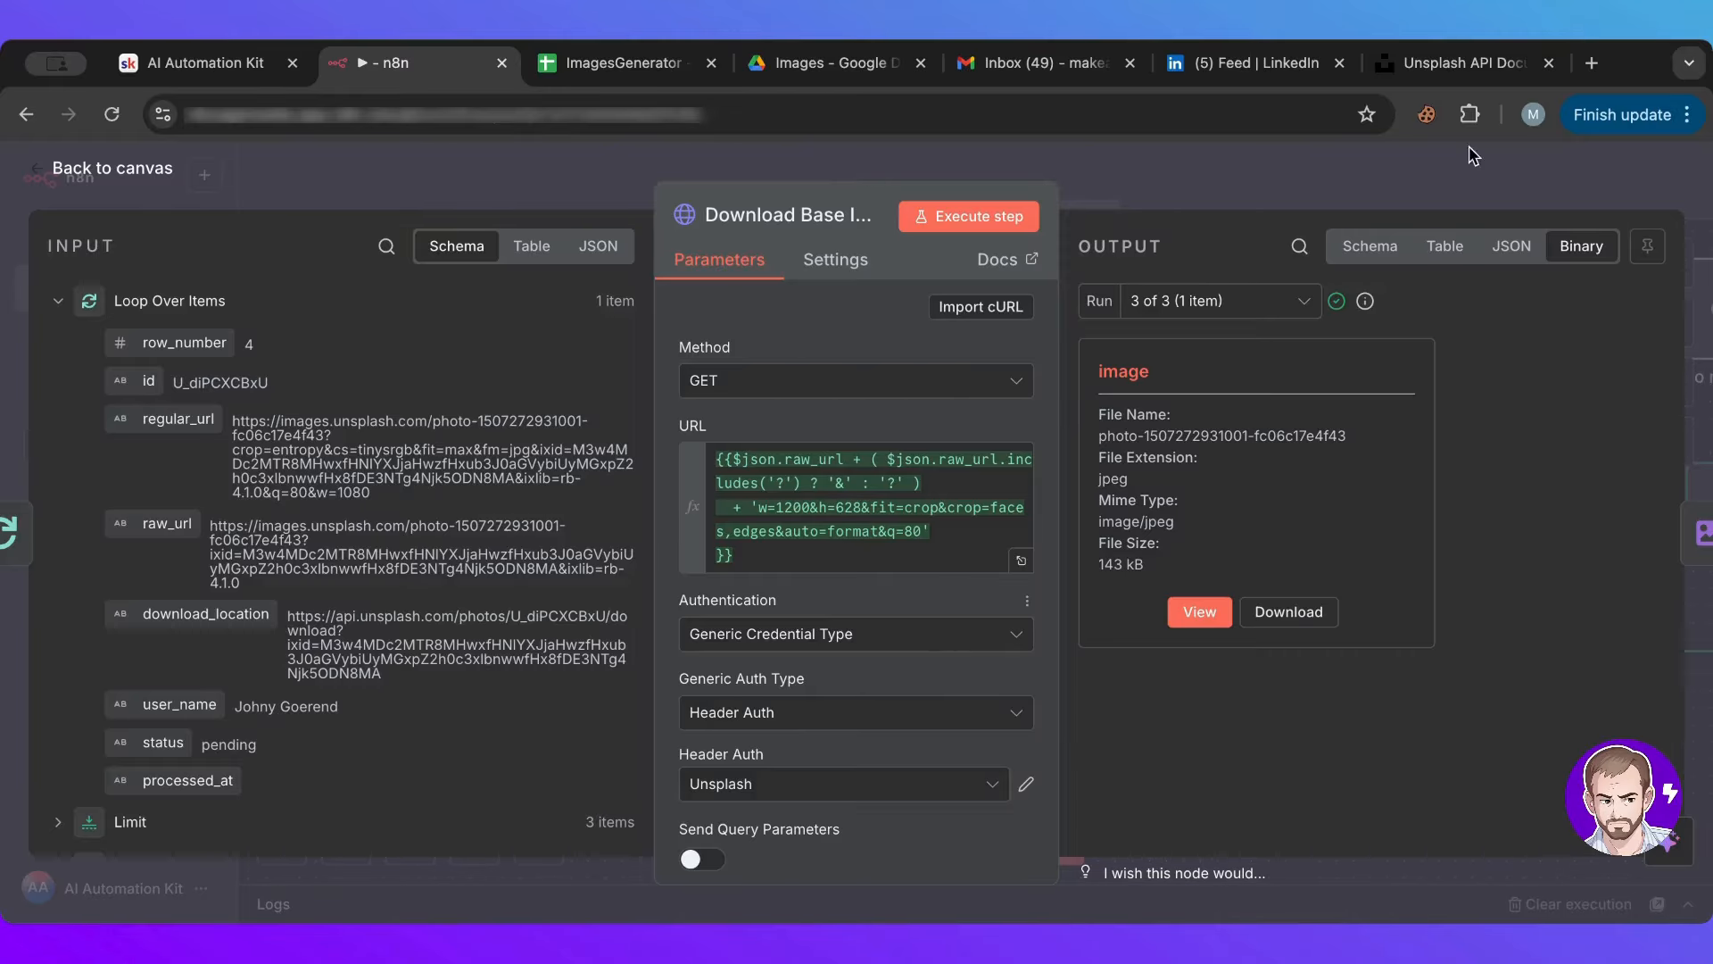
click(1362, 169)
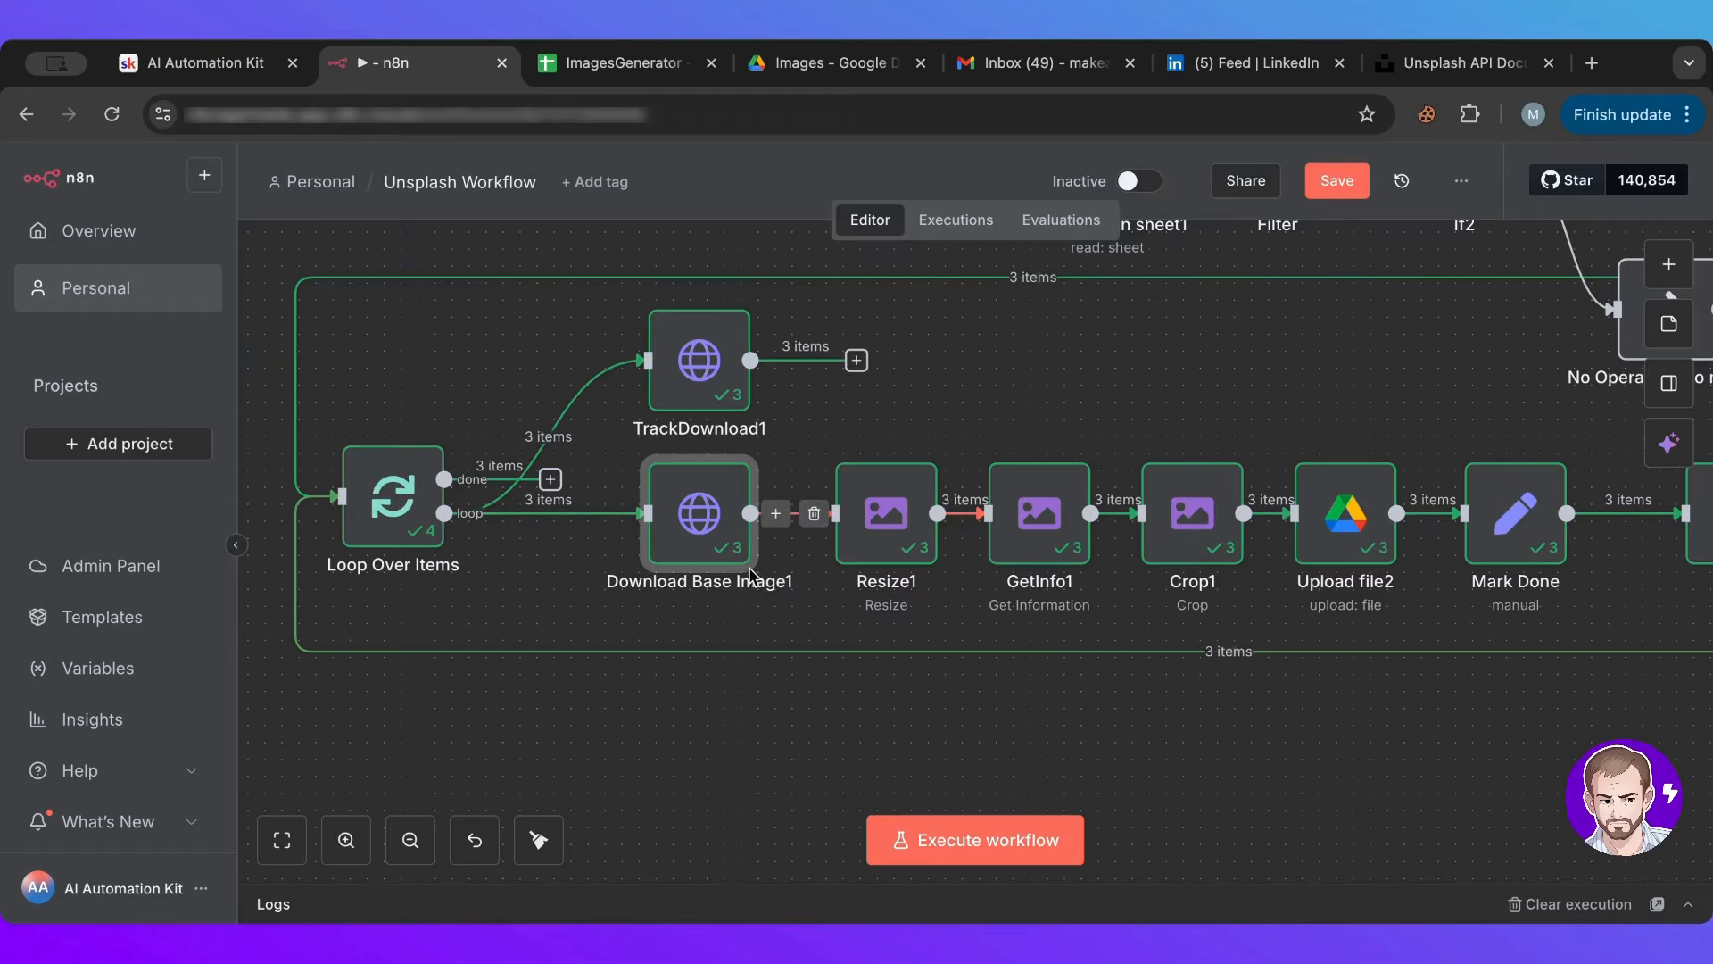
Step: Reopen Download Base Image1 and examine its authentication, redirect and response options, as well as the raw_url input
double_click(701, 535)
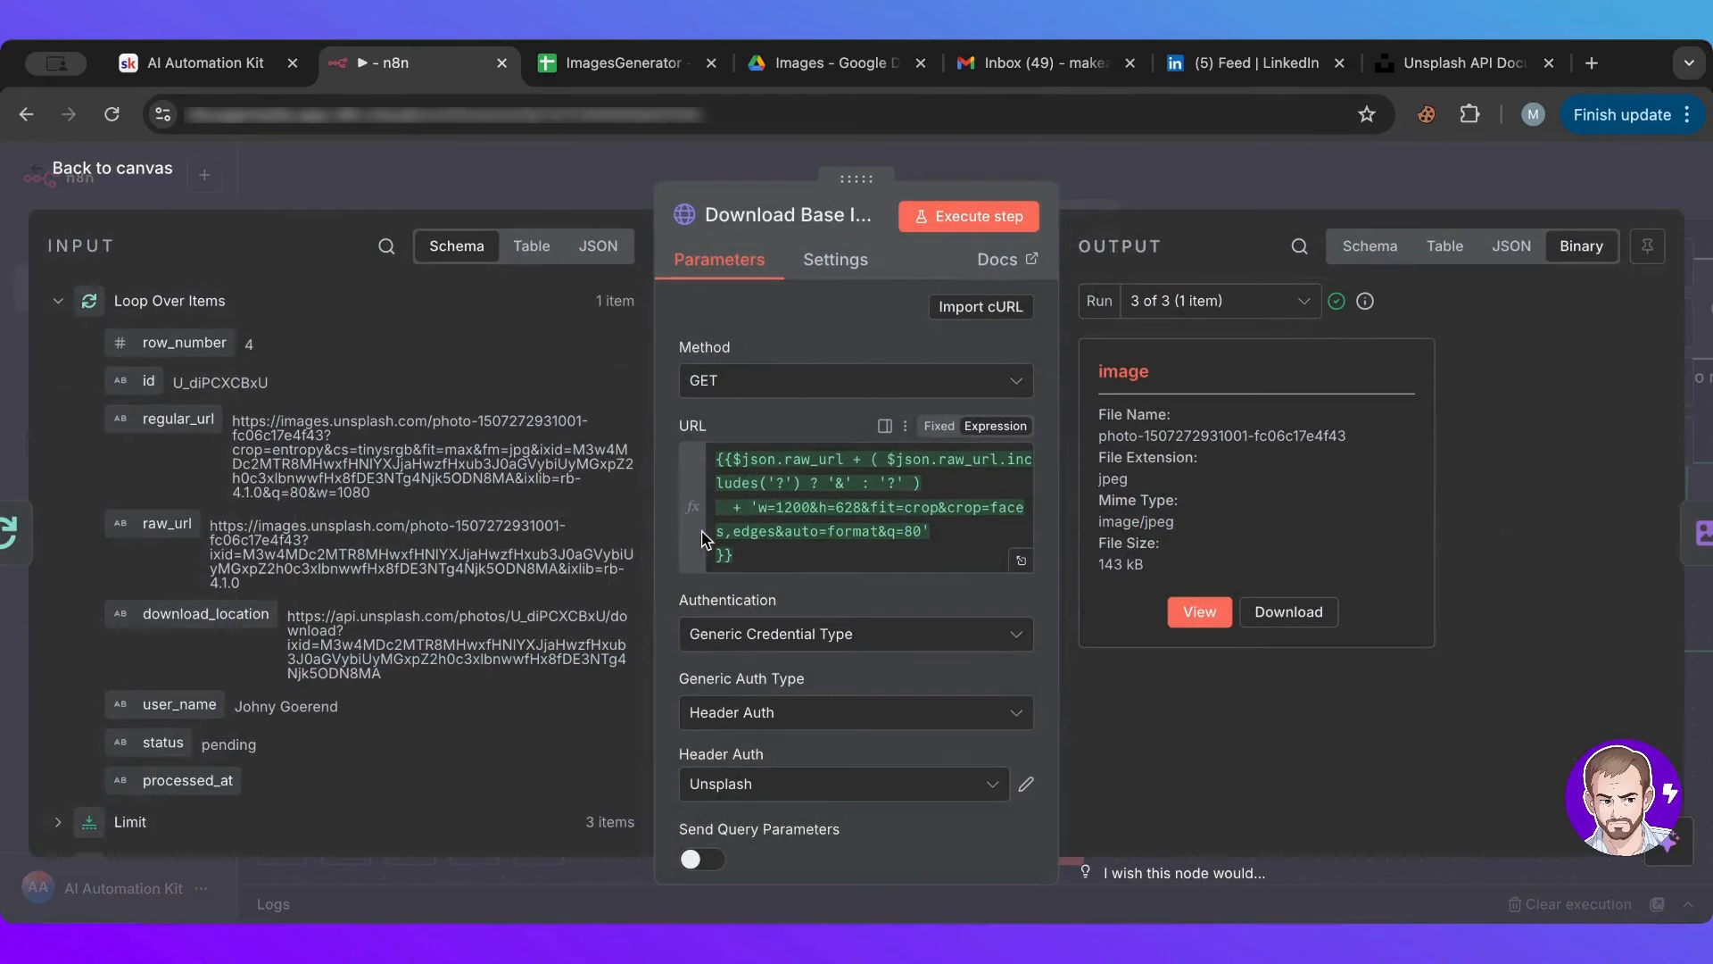
scroll(865, 607, down, 6)
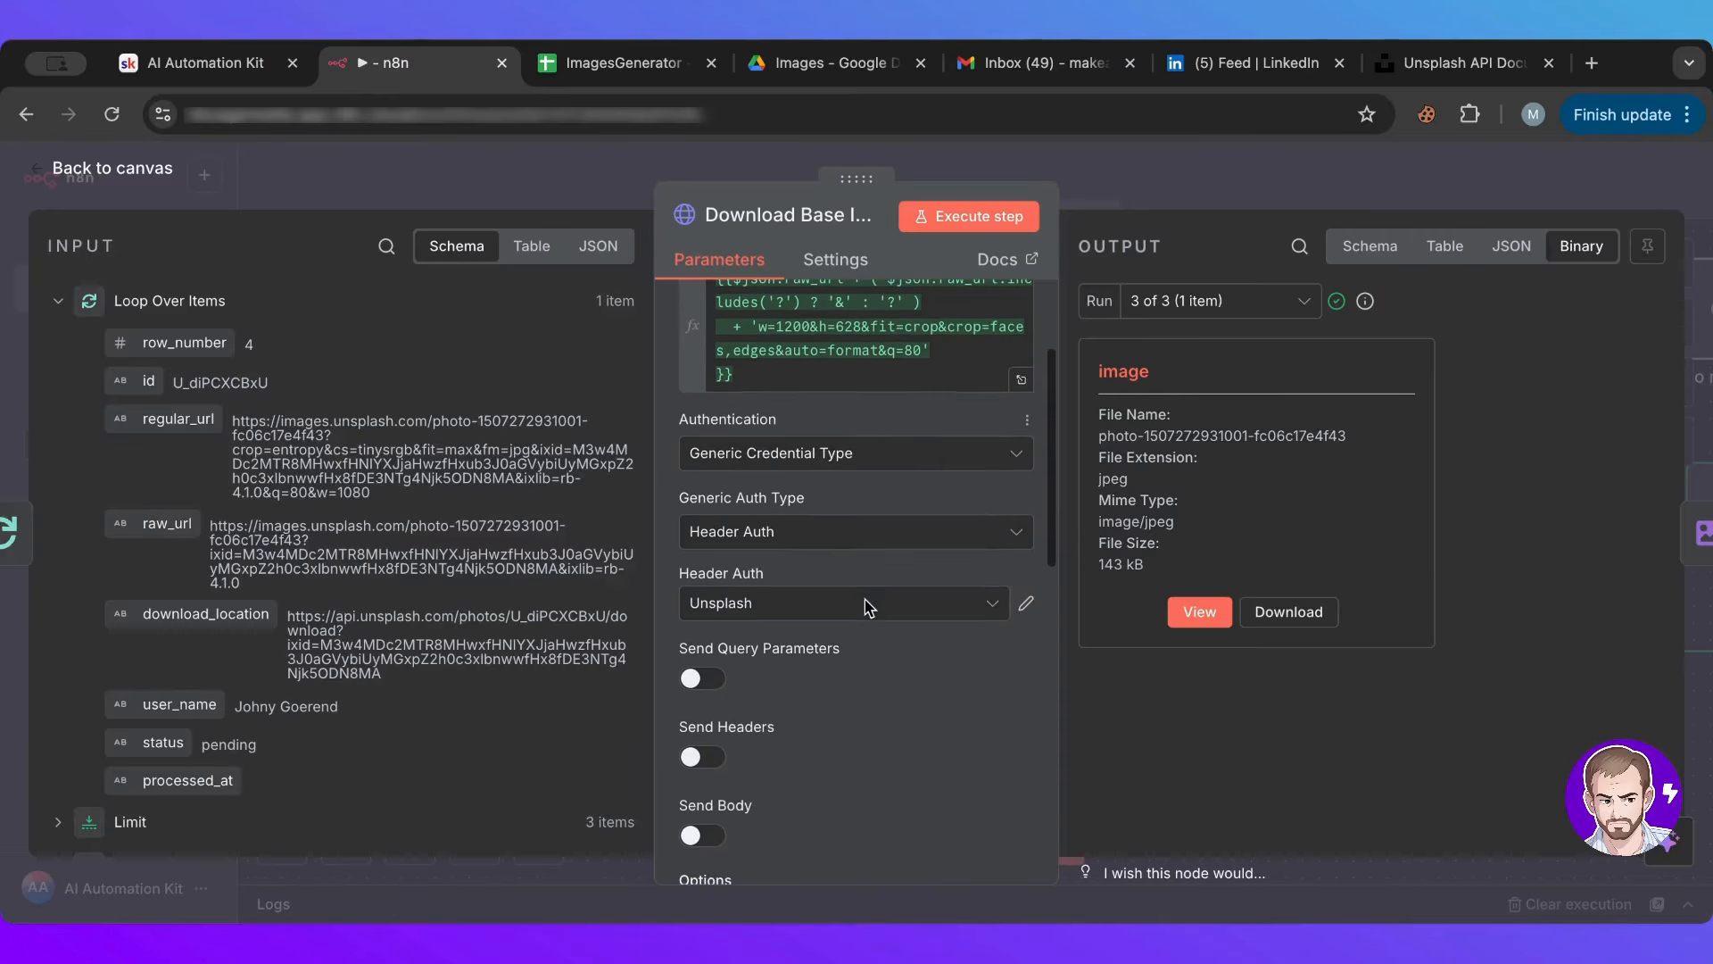
scroll(866, 607, down, 4)
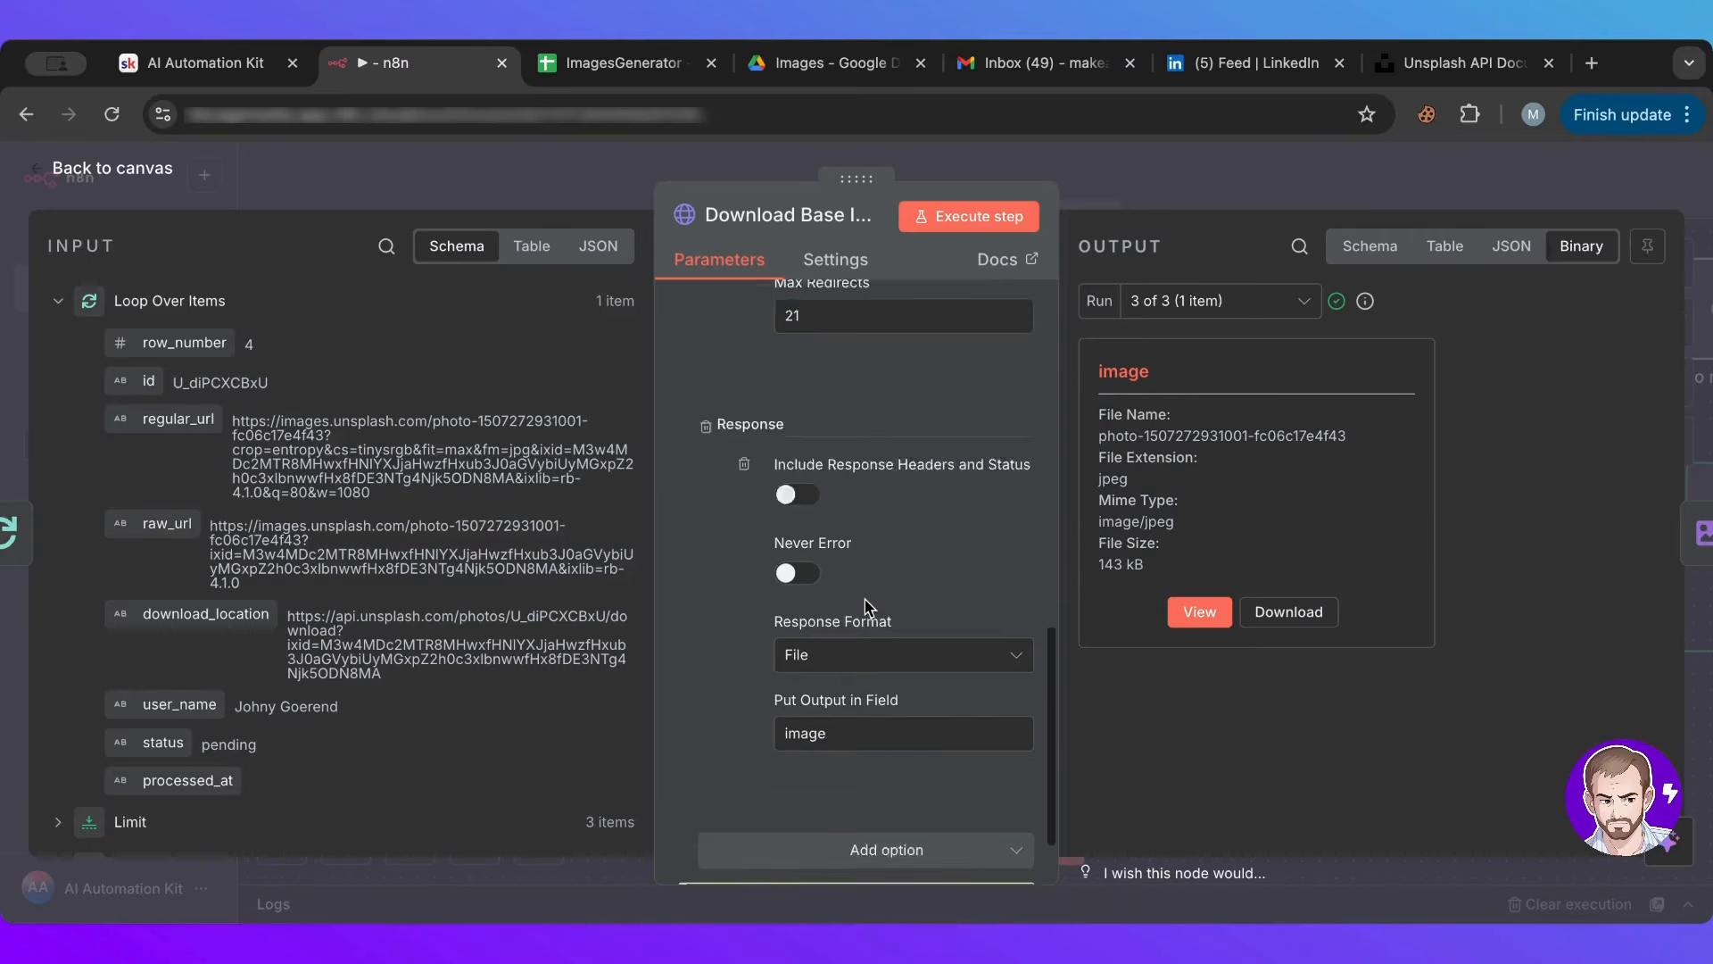
scroll(869, 608, up, 3)
scroll(869, 608, up, 7)
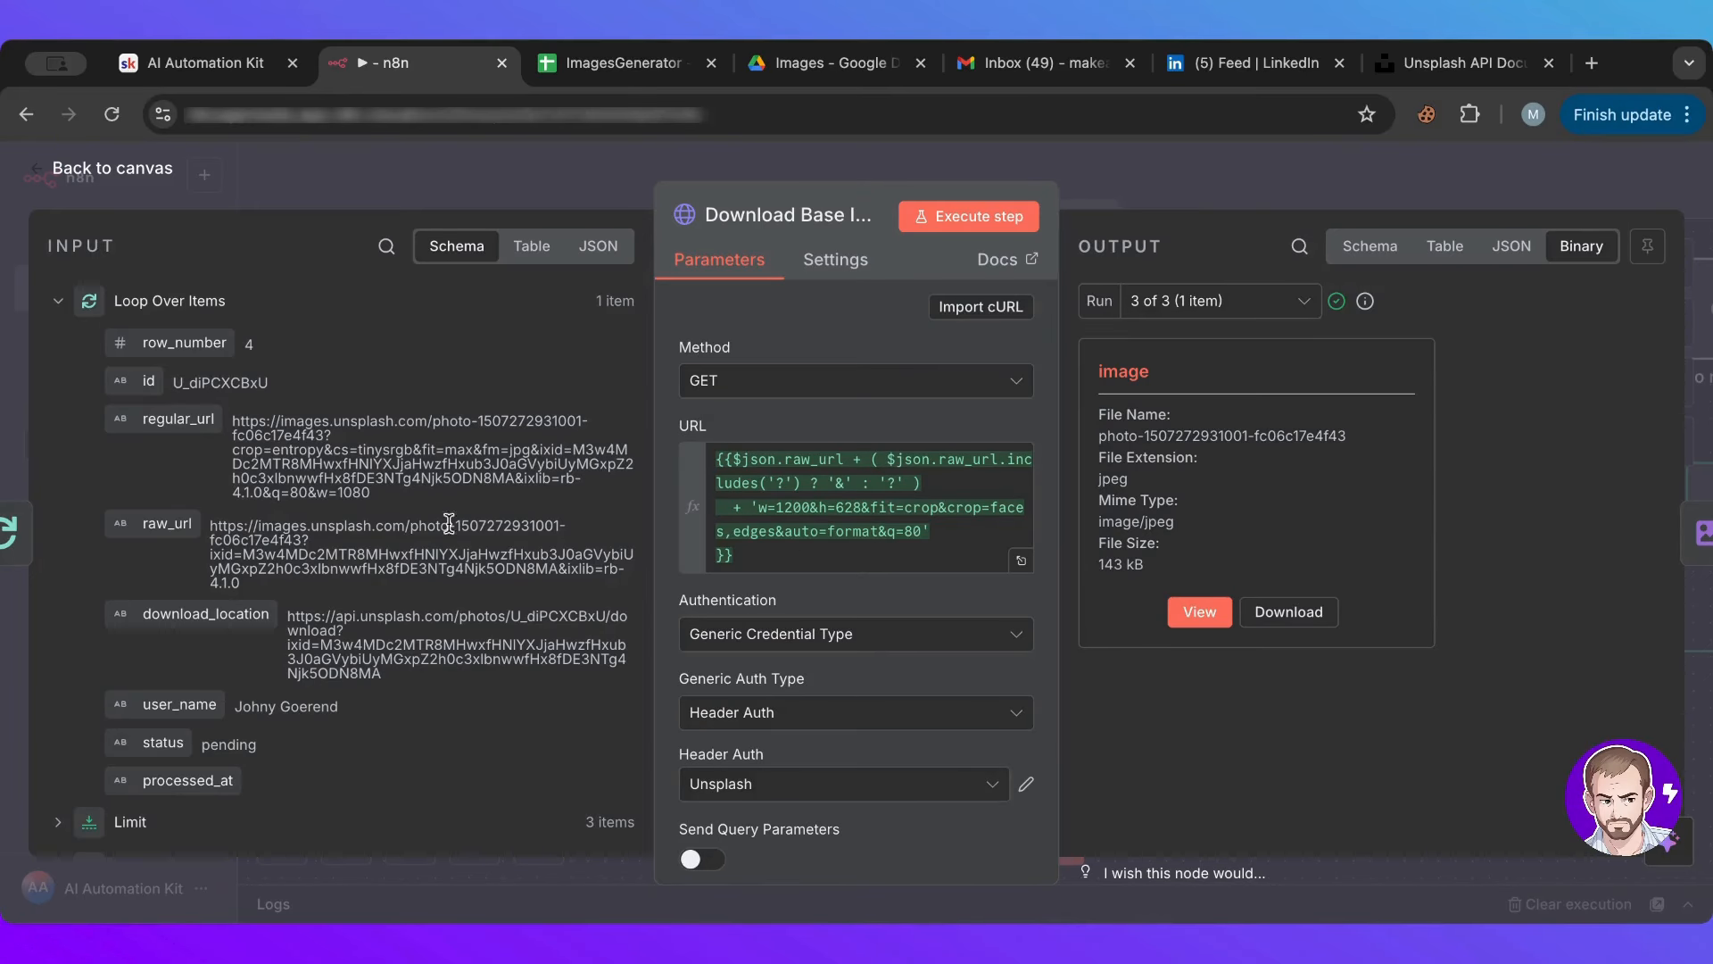
drag(215, 525, 291, 572)
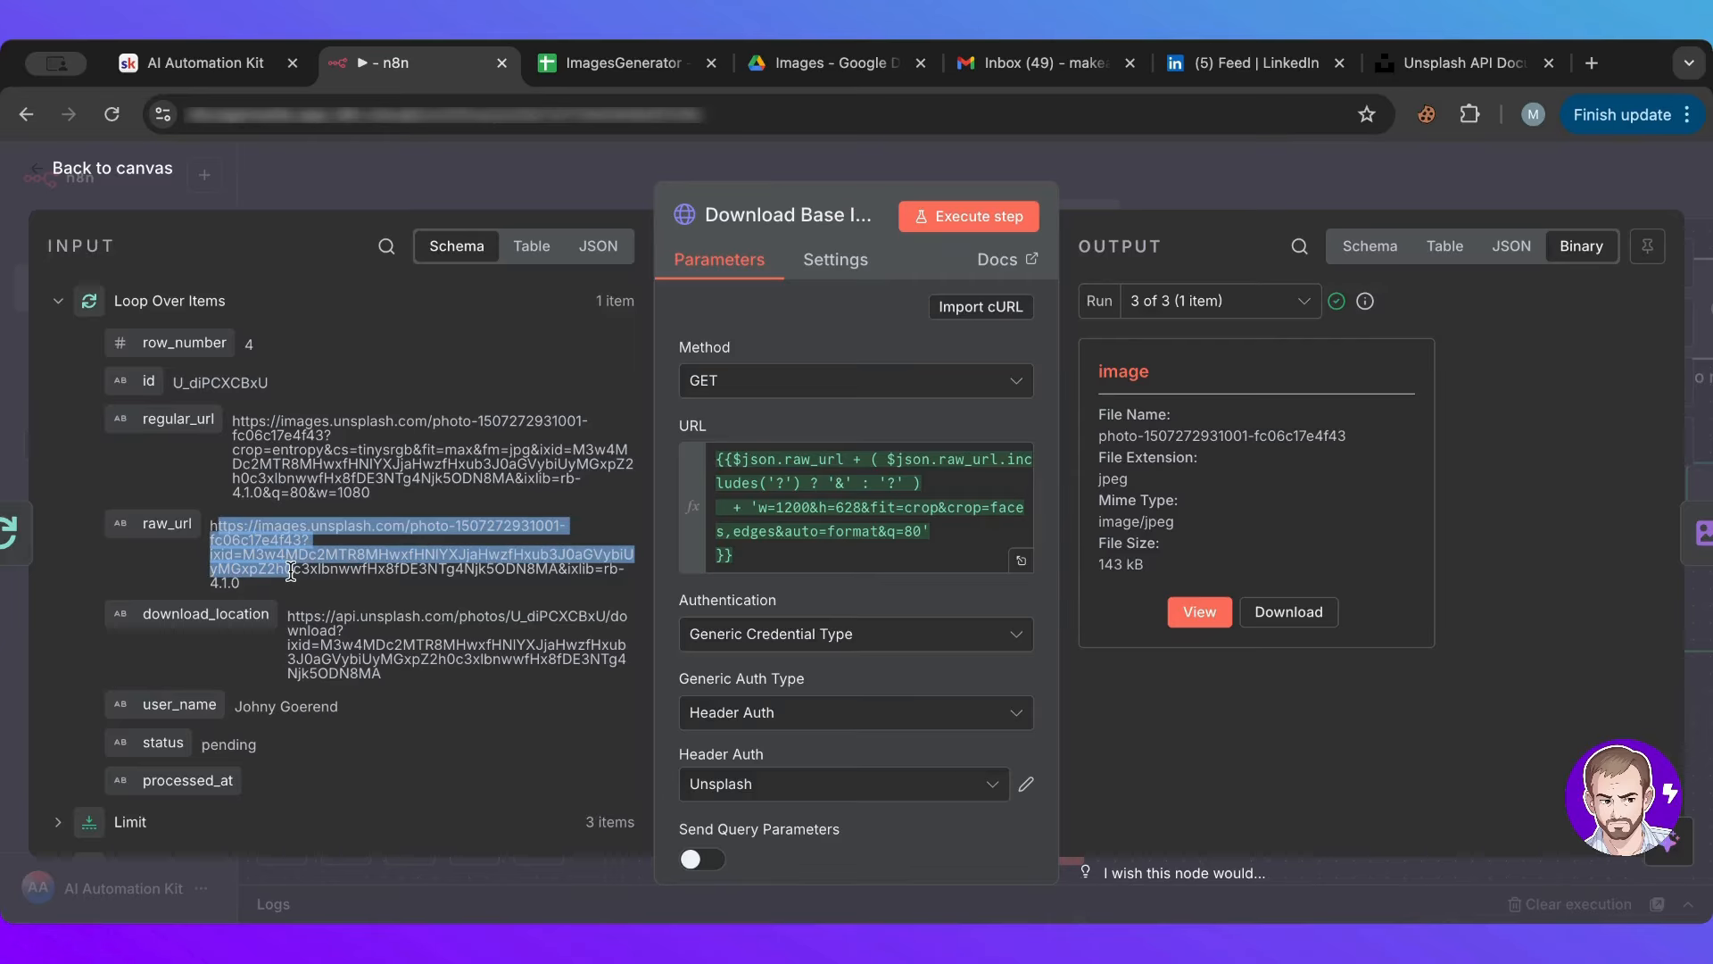
Step: Close and reopen the Download Base Image1 node, view its downloaded binary image in the output, and close the node
click(802, 158)
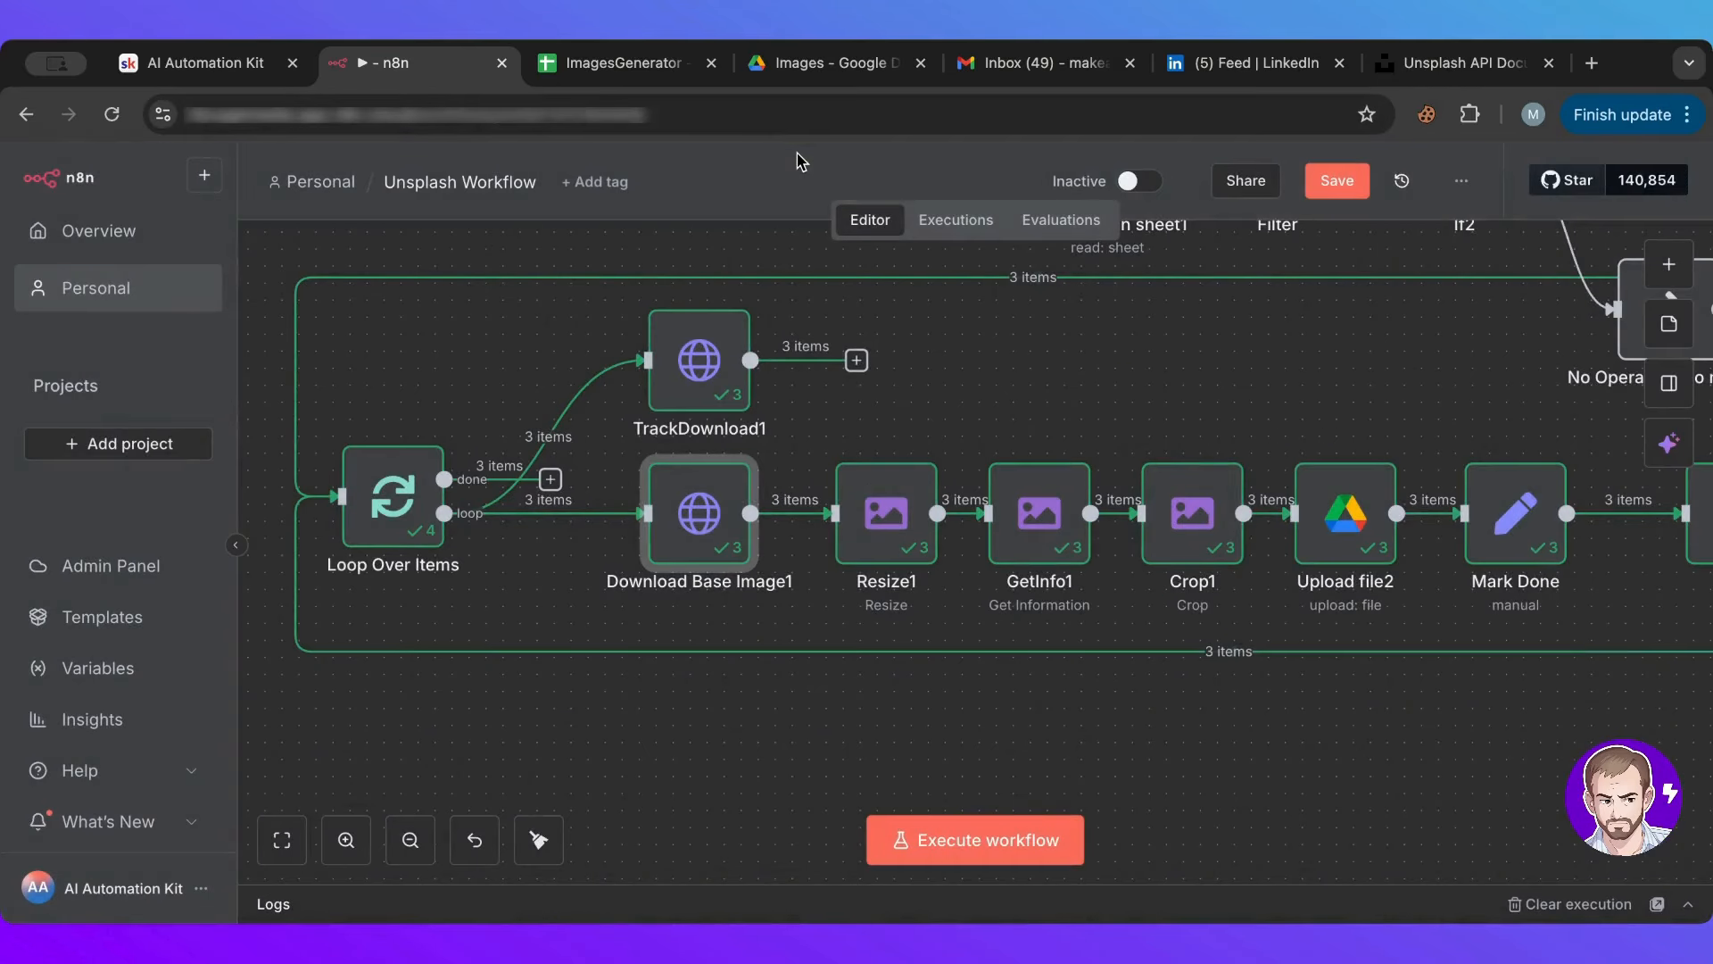
double_click(698, 560)
click(1176, 610)
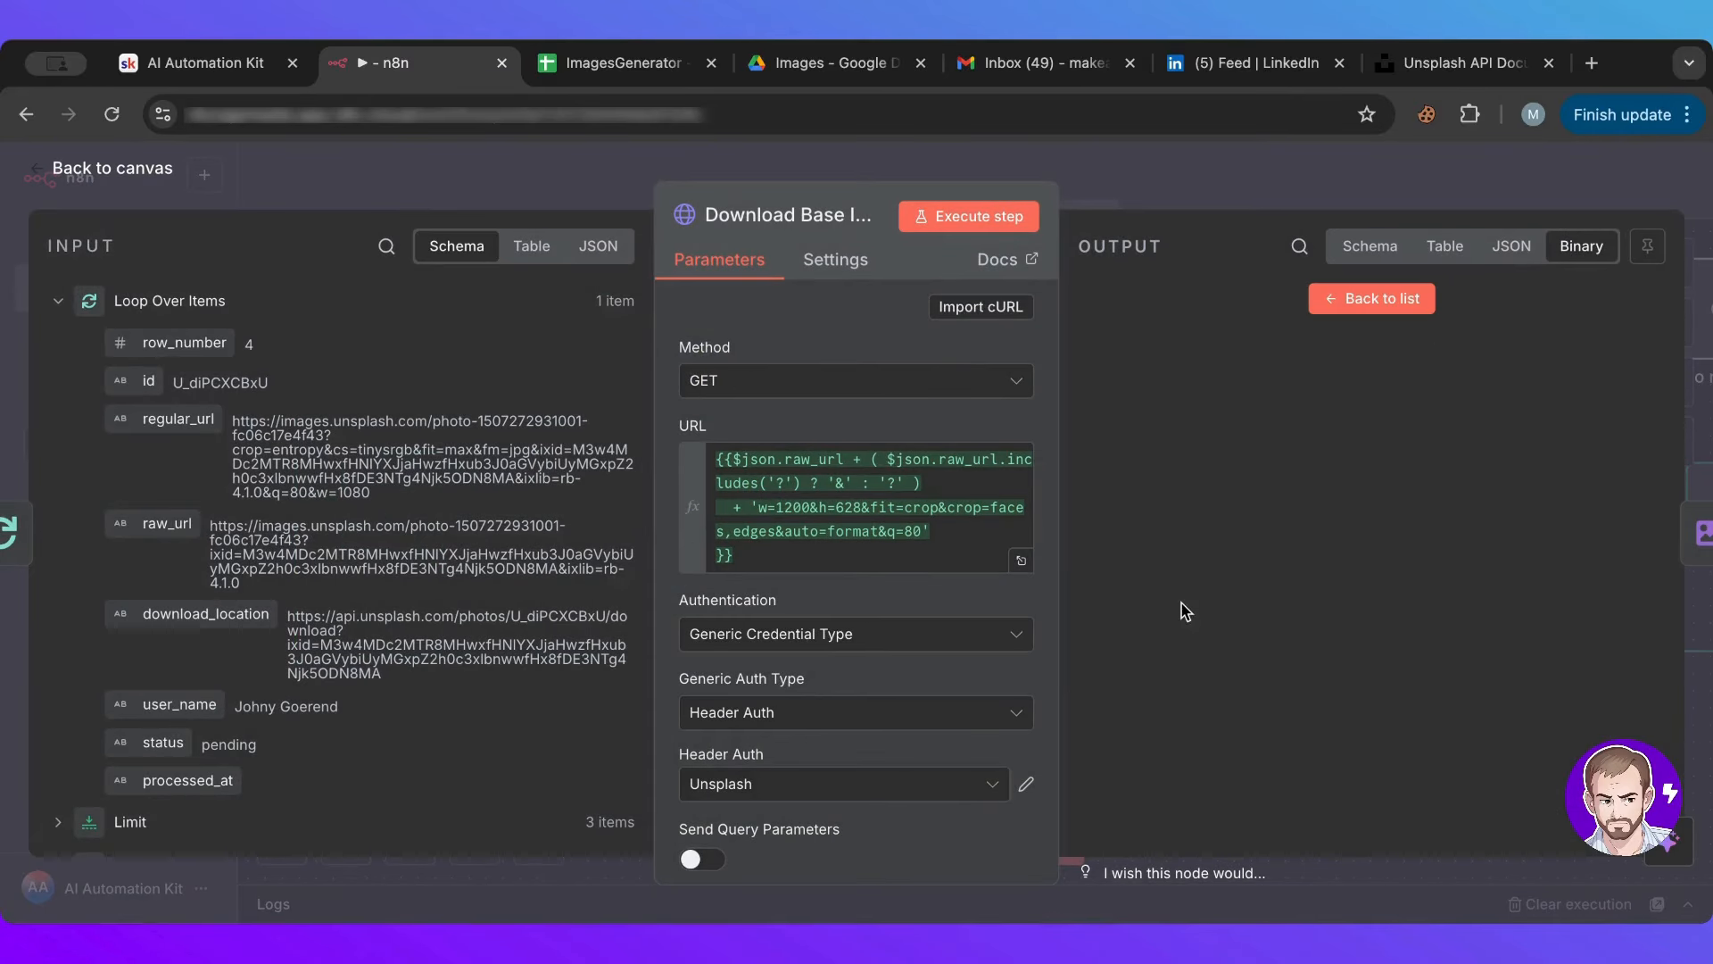
click(1213, 170)
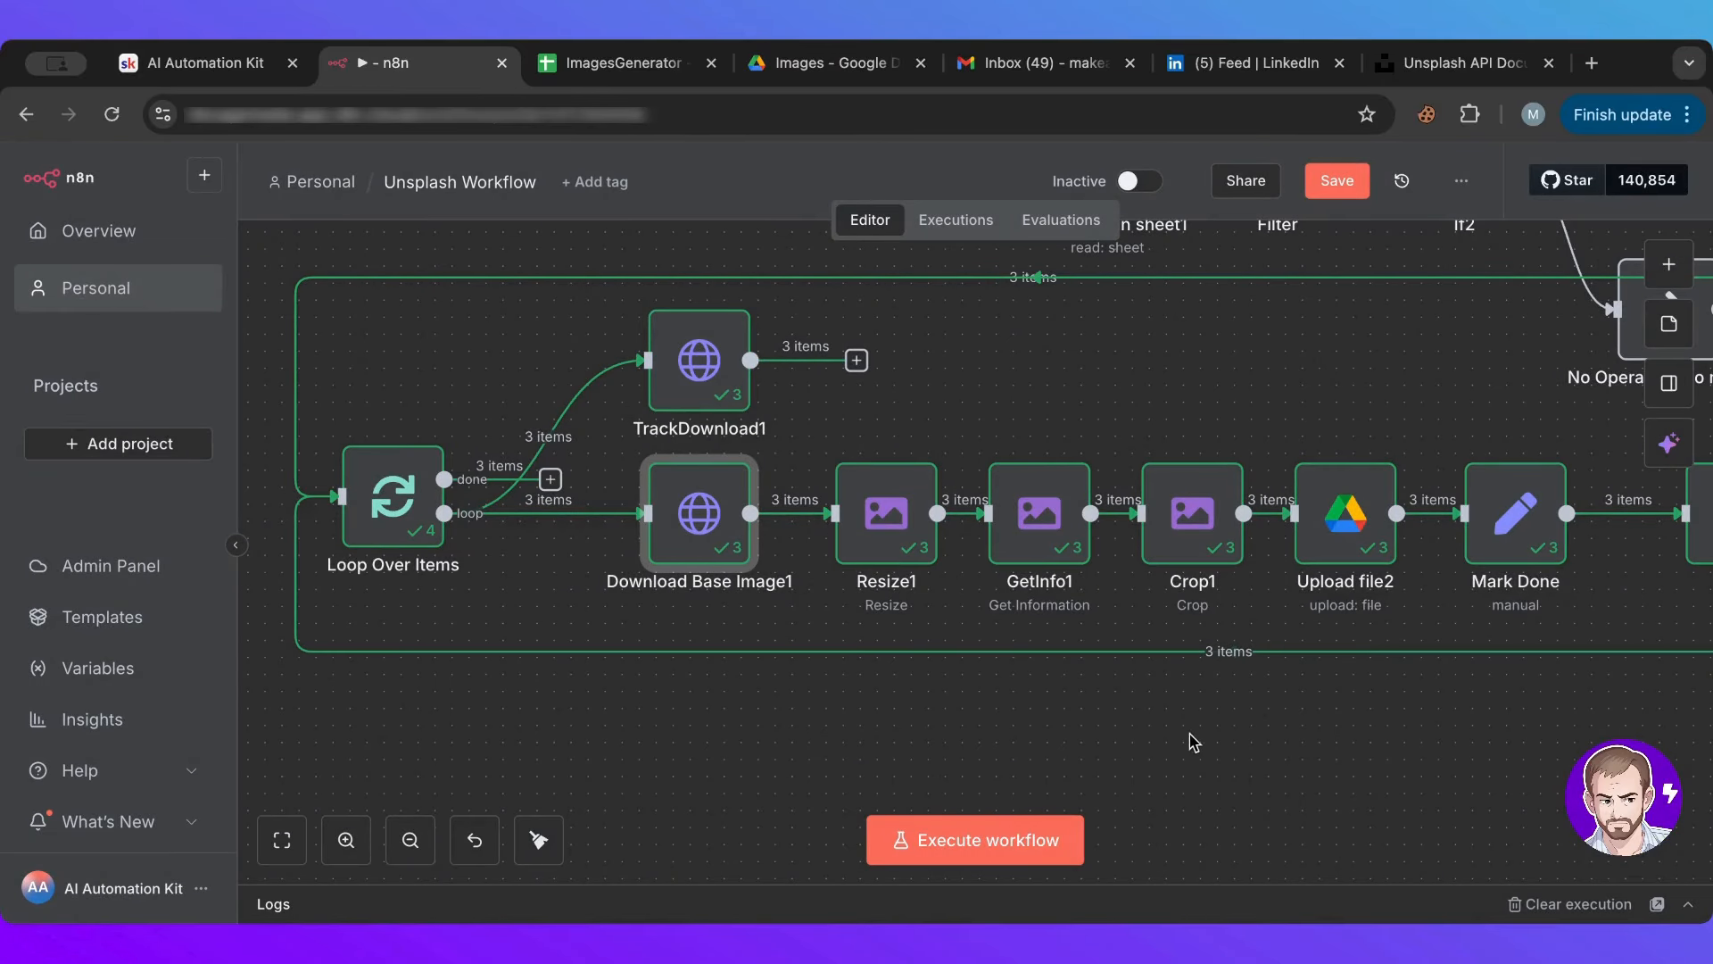
Step: Search the node library for "edit" to look up the Edit Image node, and close the node list without adding anything
drag(1189, 738, 1002, 738)
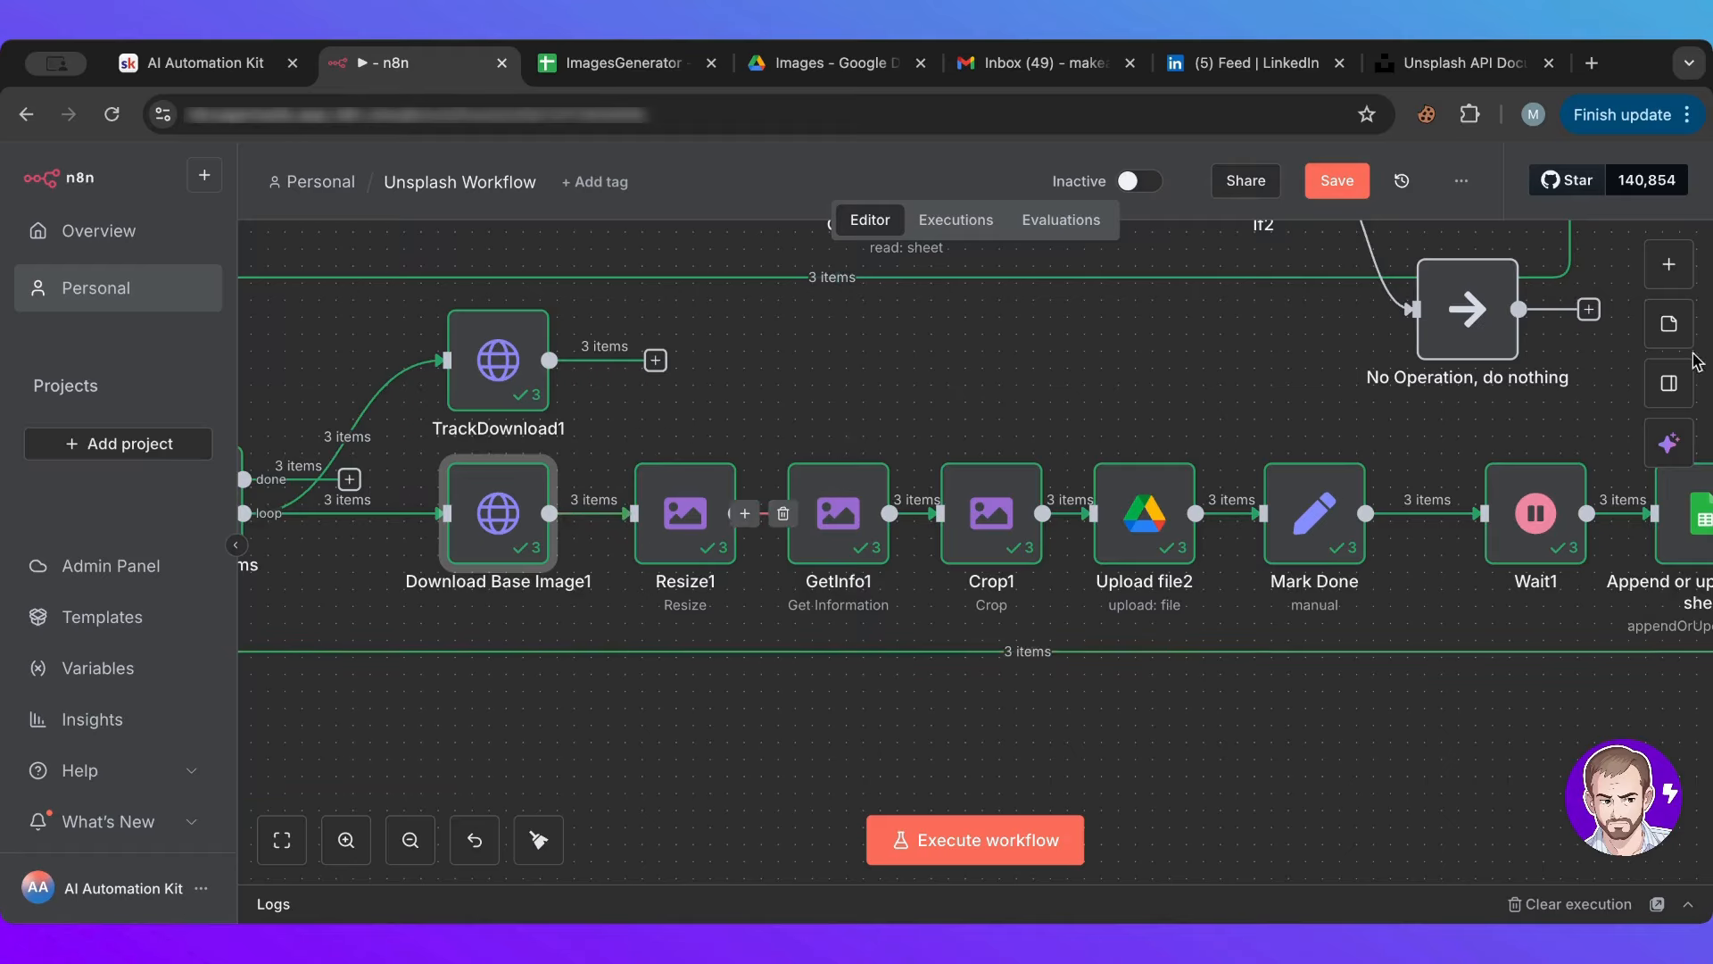
click(1669, 264)
text(edit)
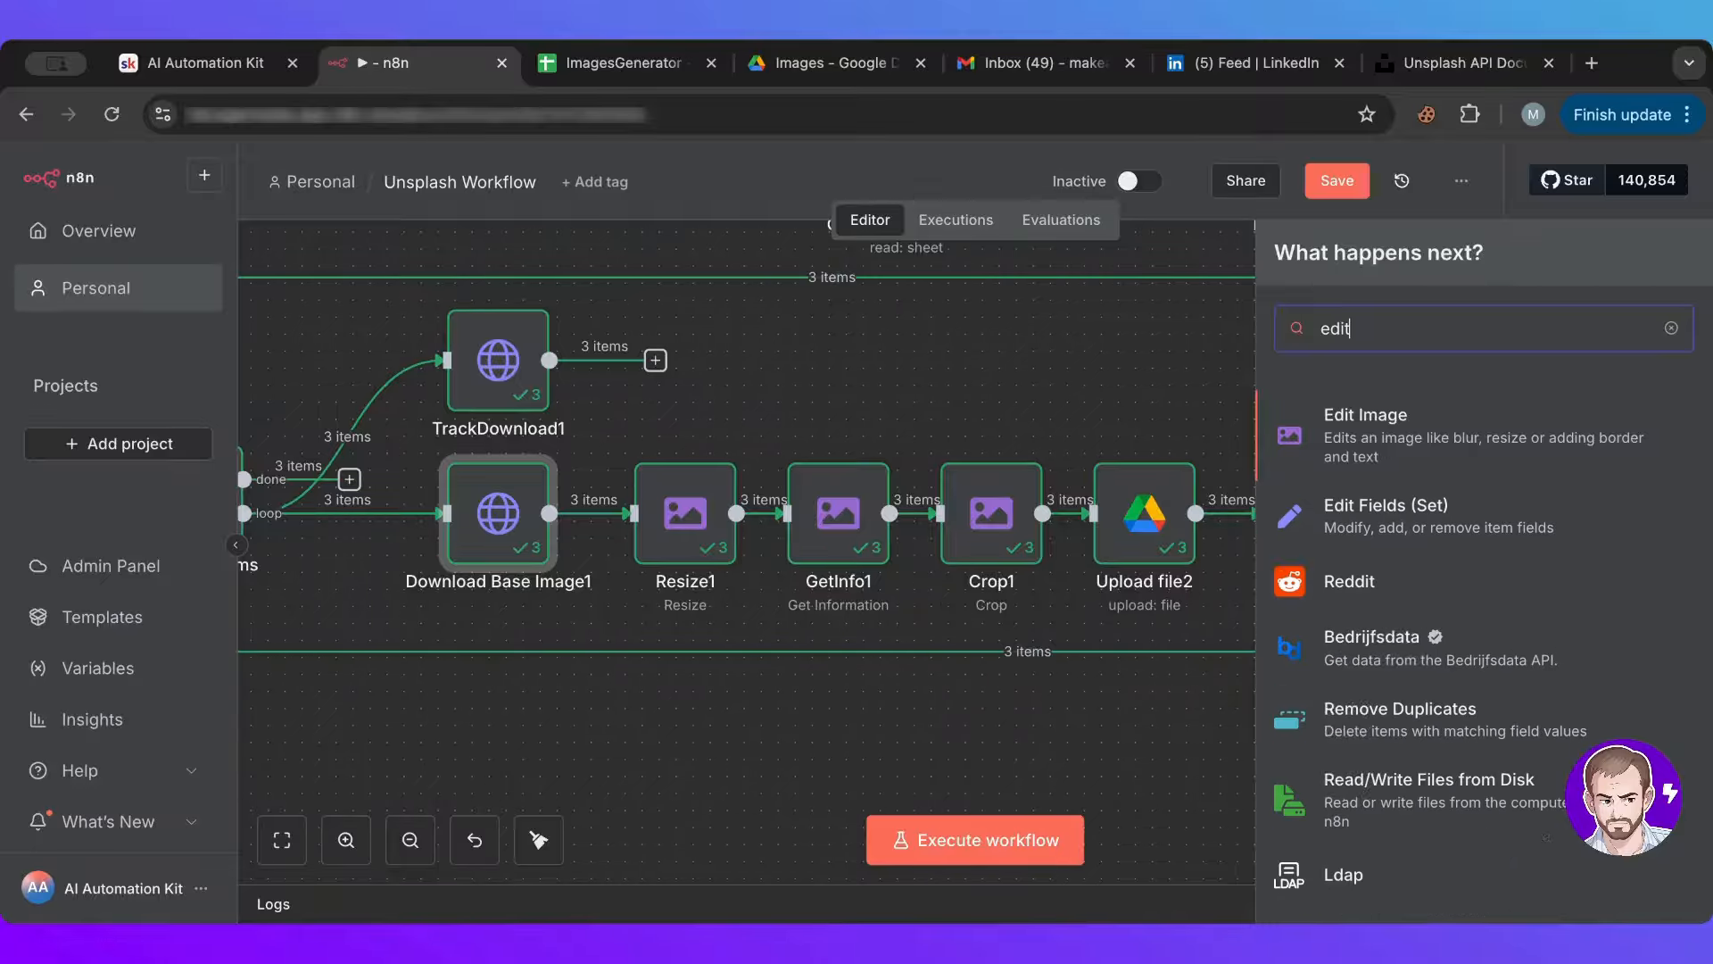
click(763, 718)
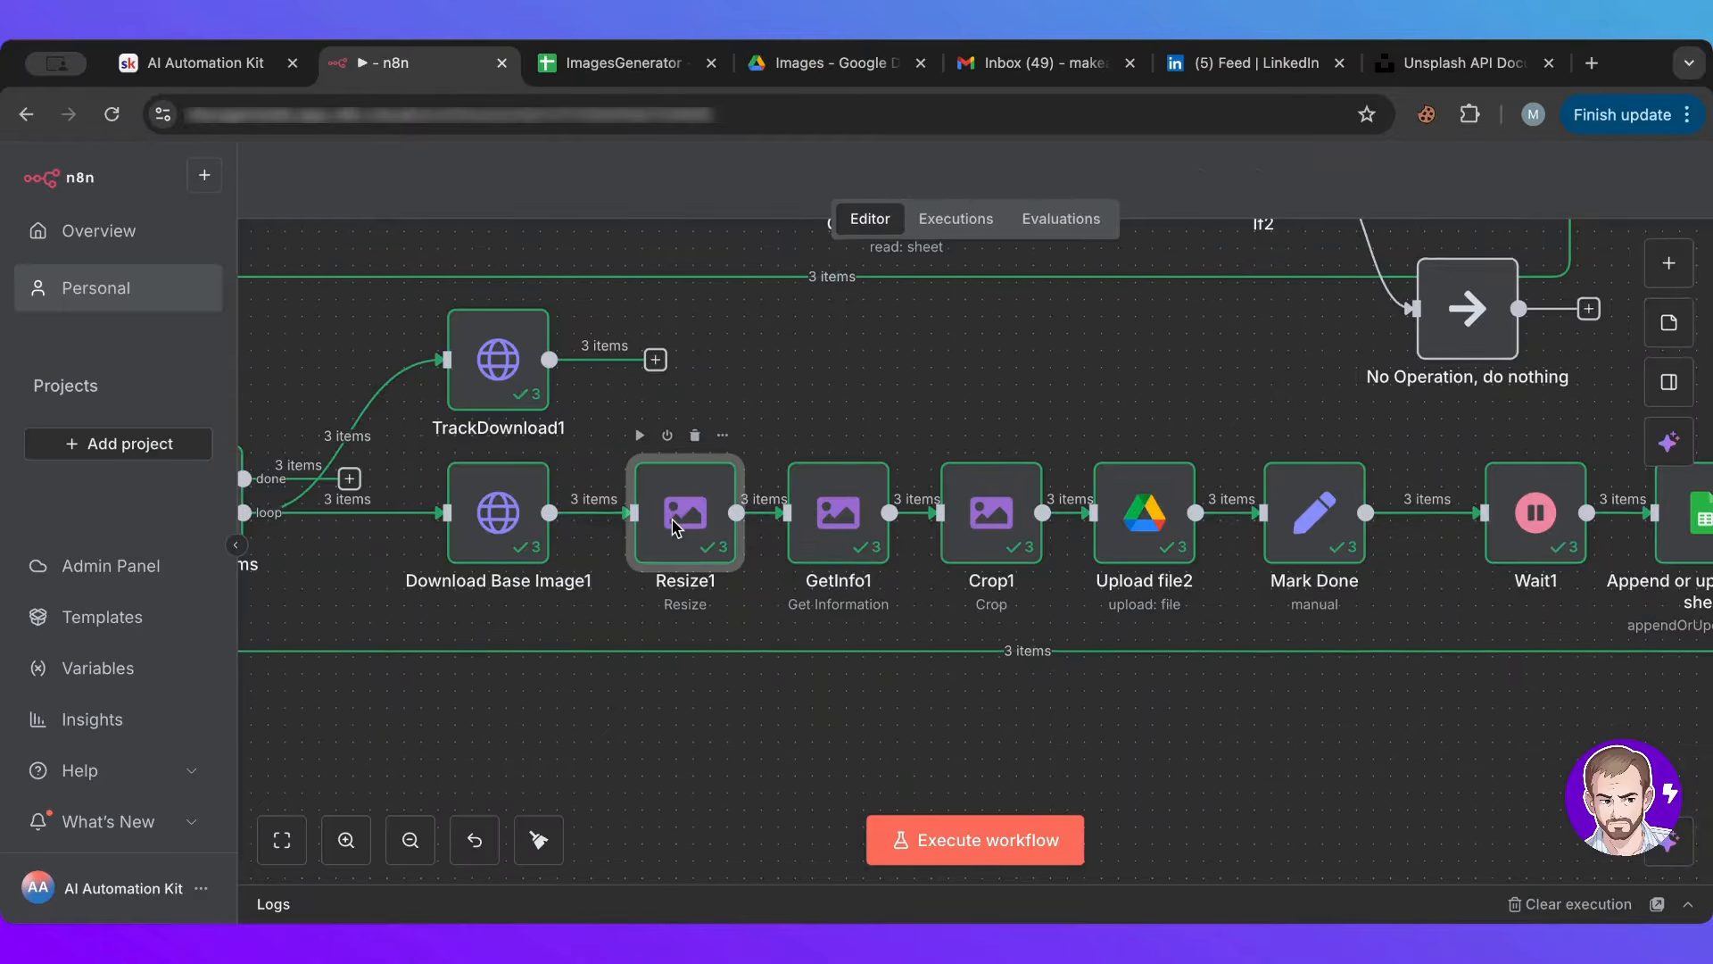
Step: Inspect the width and height expressions in the Resize1 and Crop1 nodes, closing each node after review
double_click(678, 531)
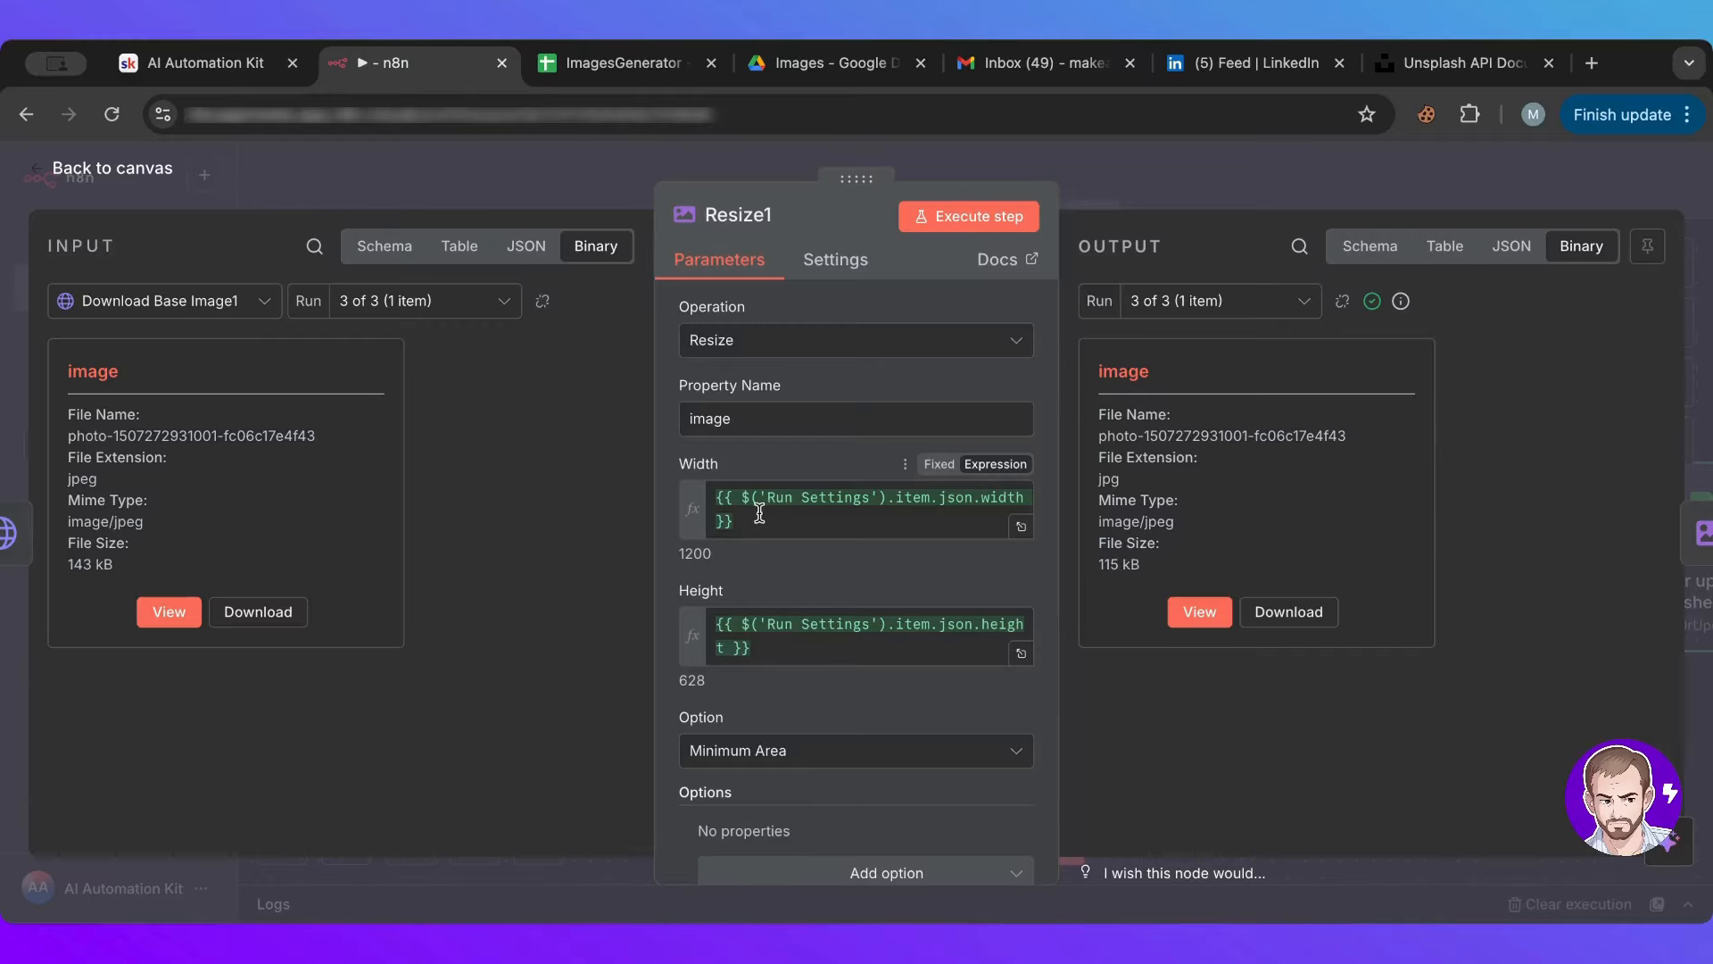
drag(746, 527, 675, 466)
click(763, 464)
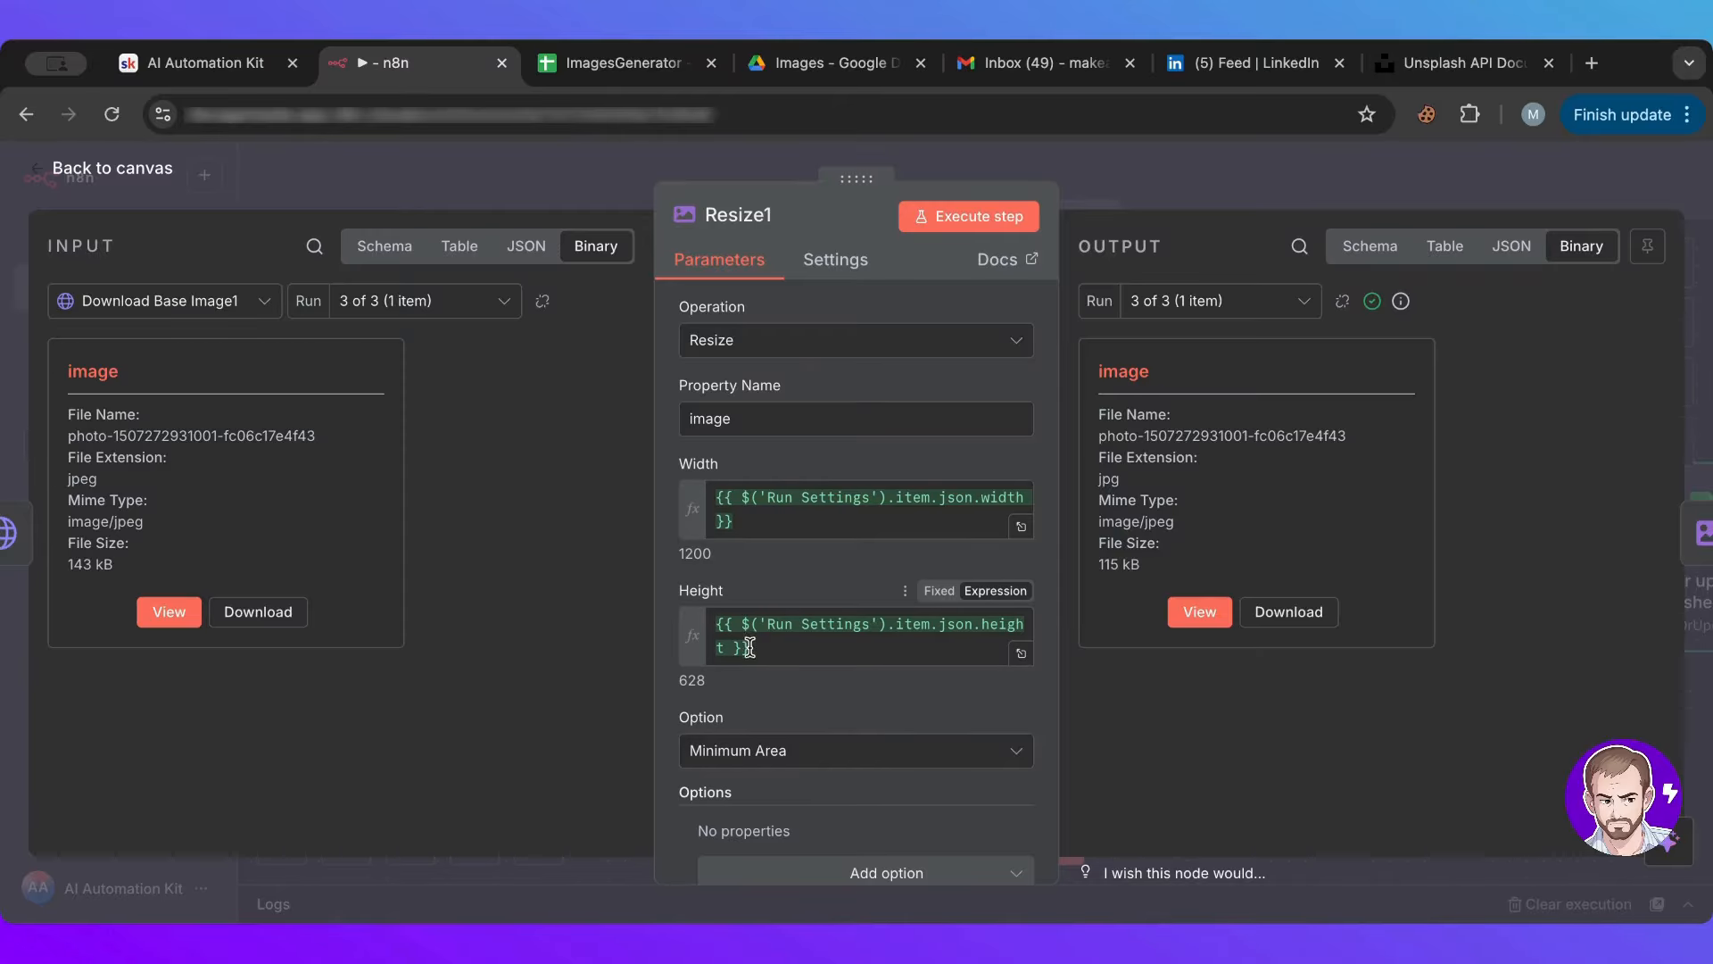
scroll(749, 644, down, 1)
click(1199, 198)
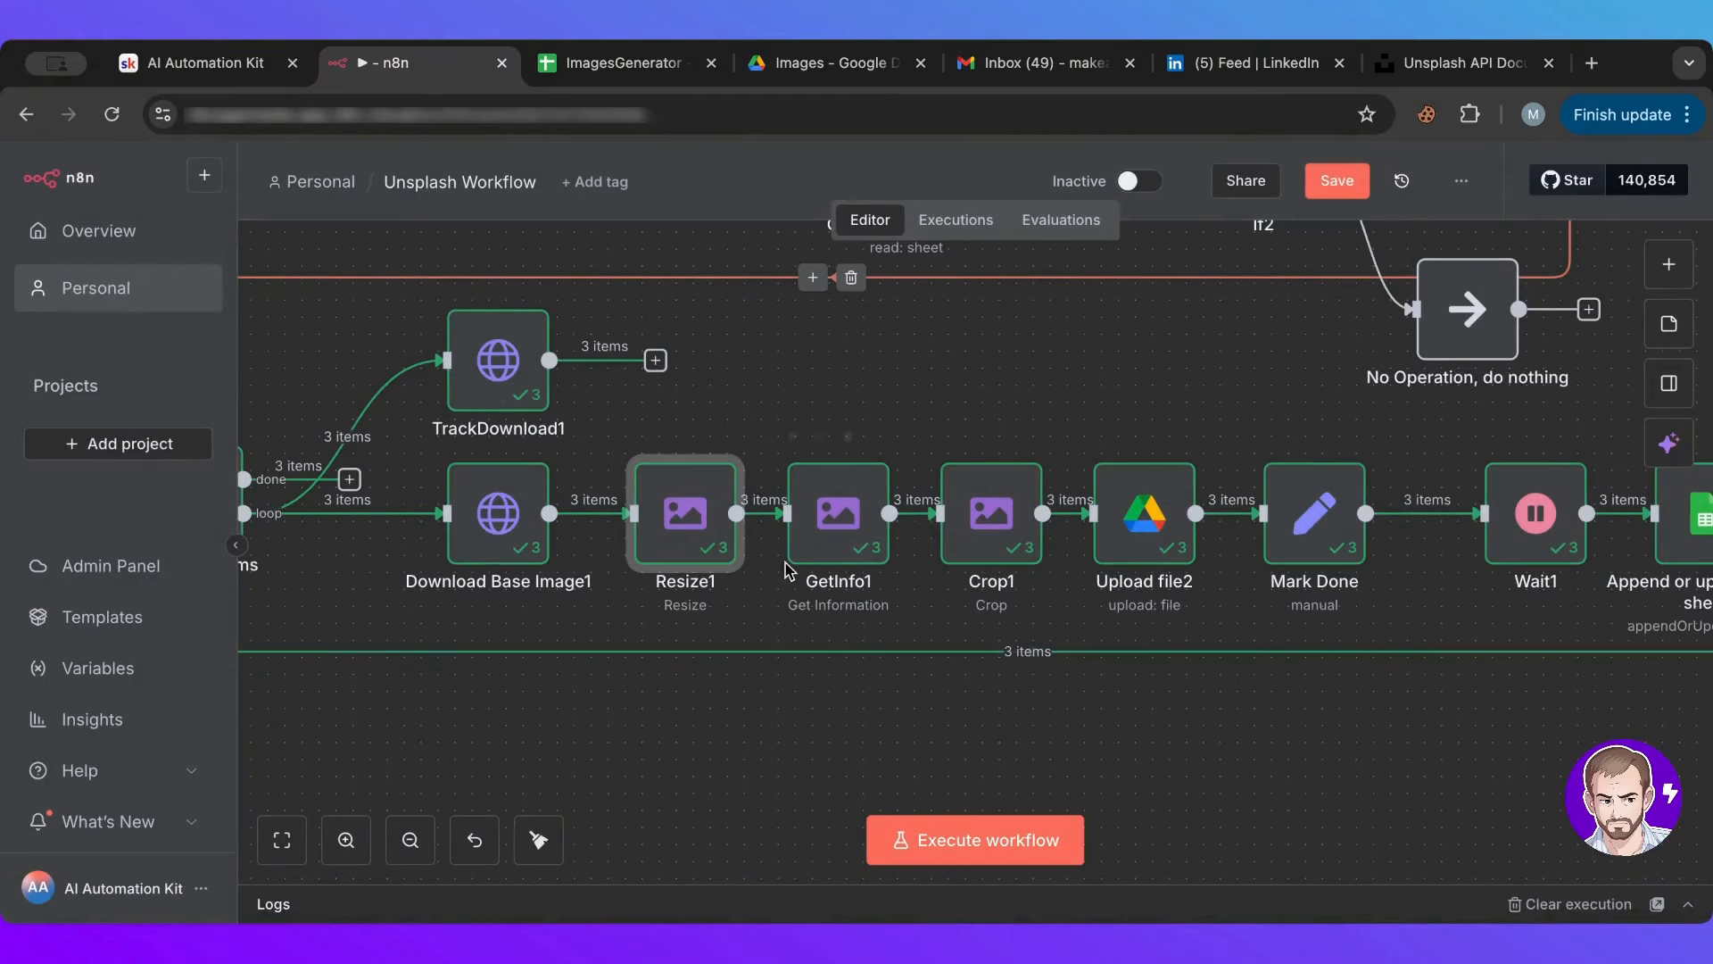
double_click(996, 542)
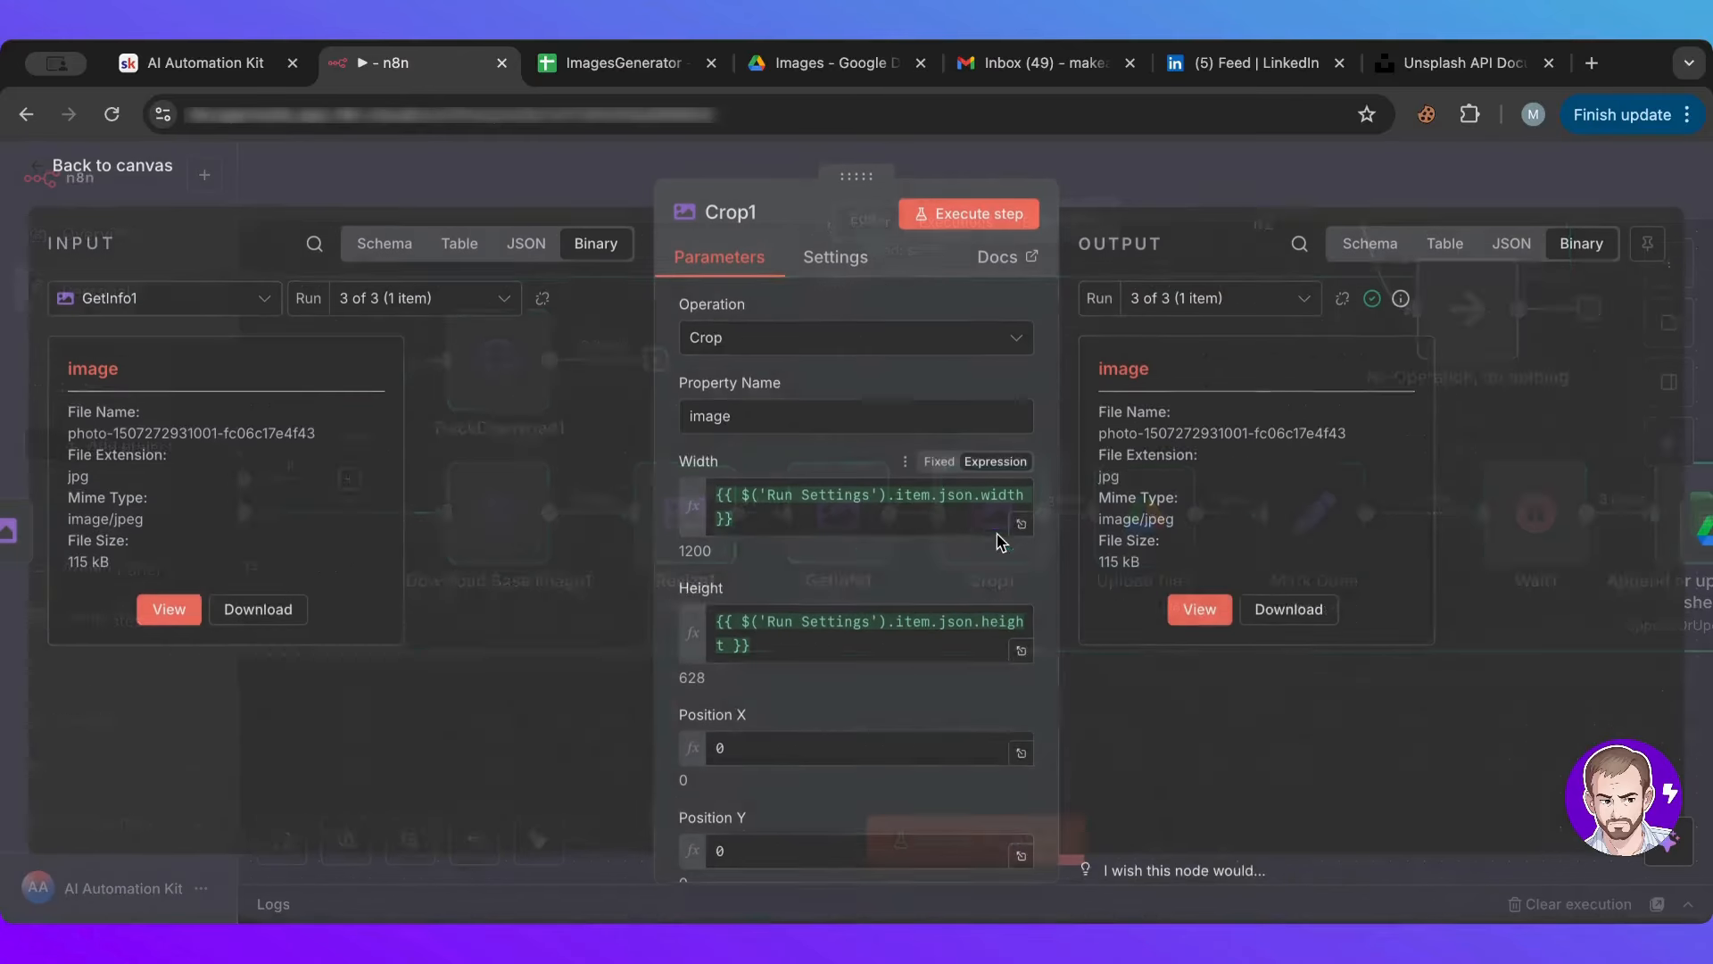
click(1151, 194)
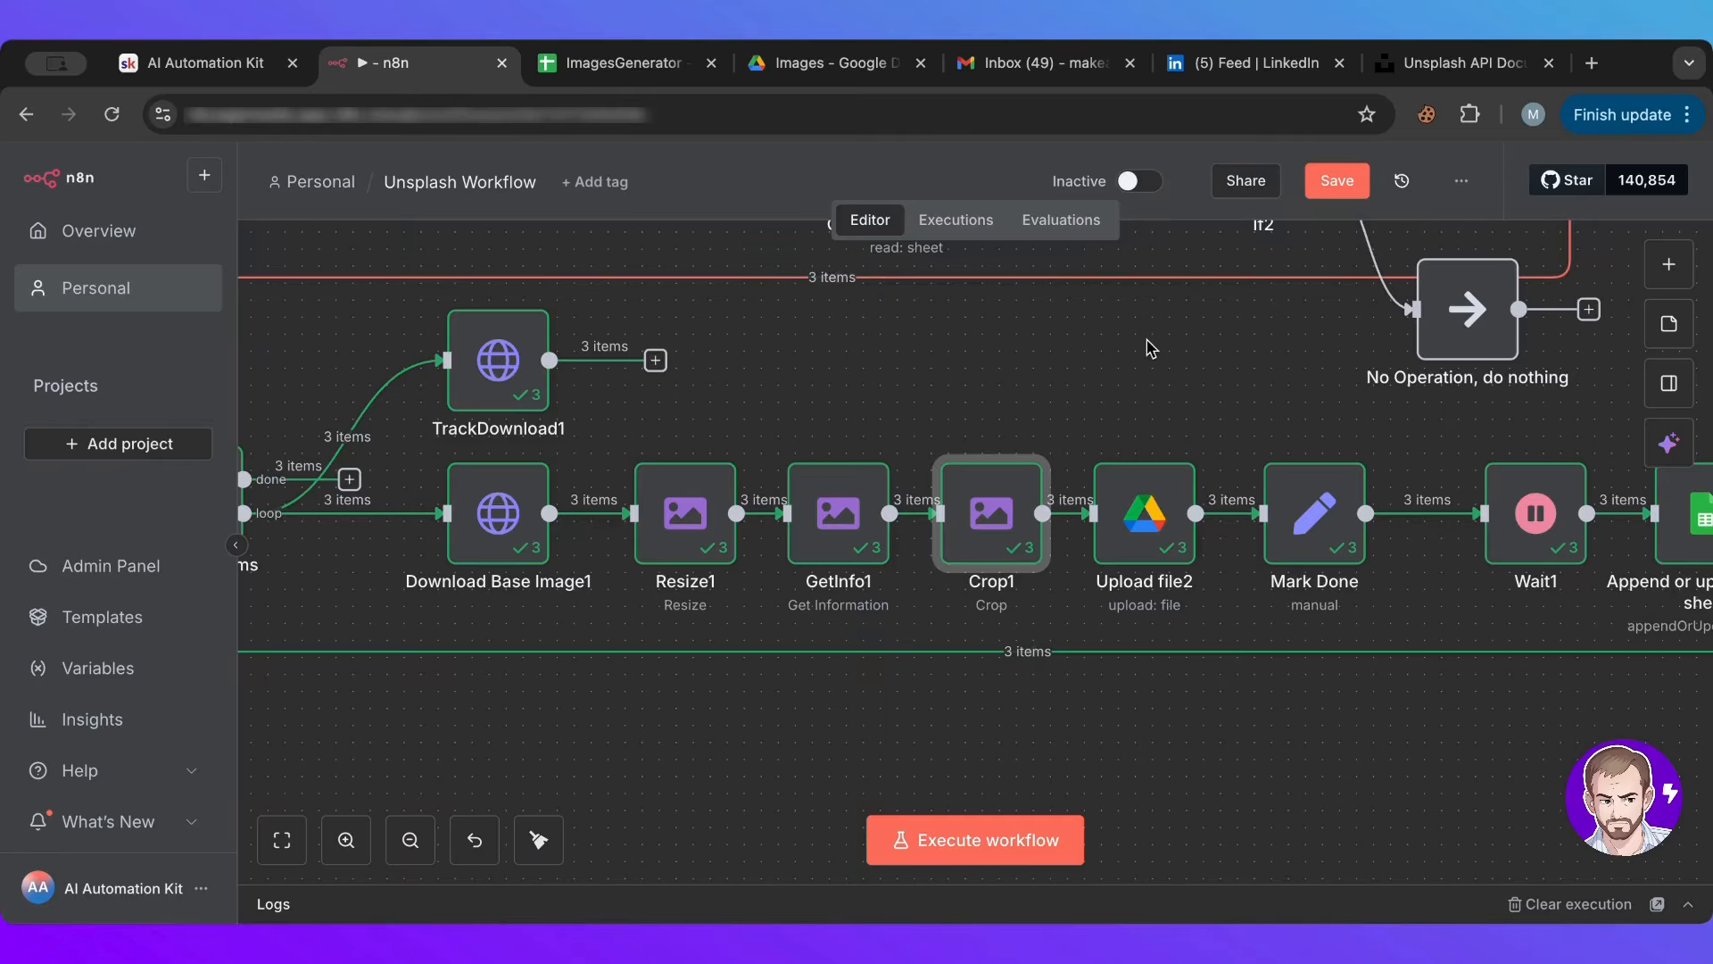
Step: Open Upload file2, examine the search term and currentRunIndex parts of its File Name expression, and close the node
drag(1148, 348, 796, 345)
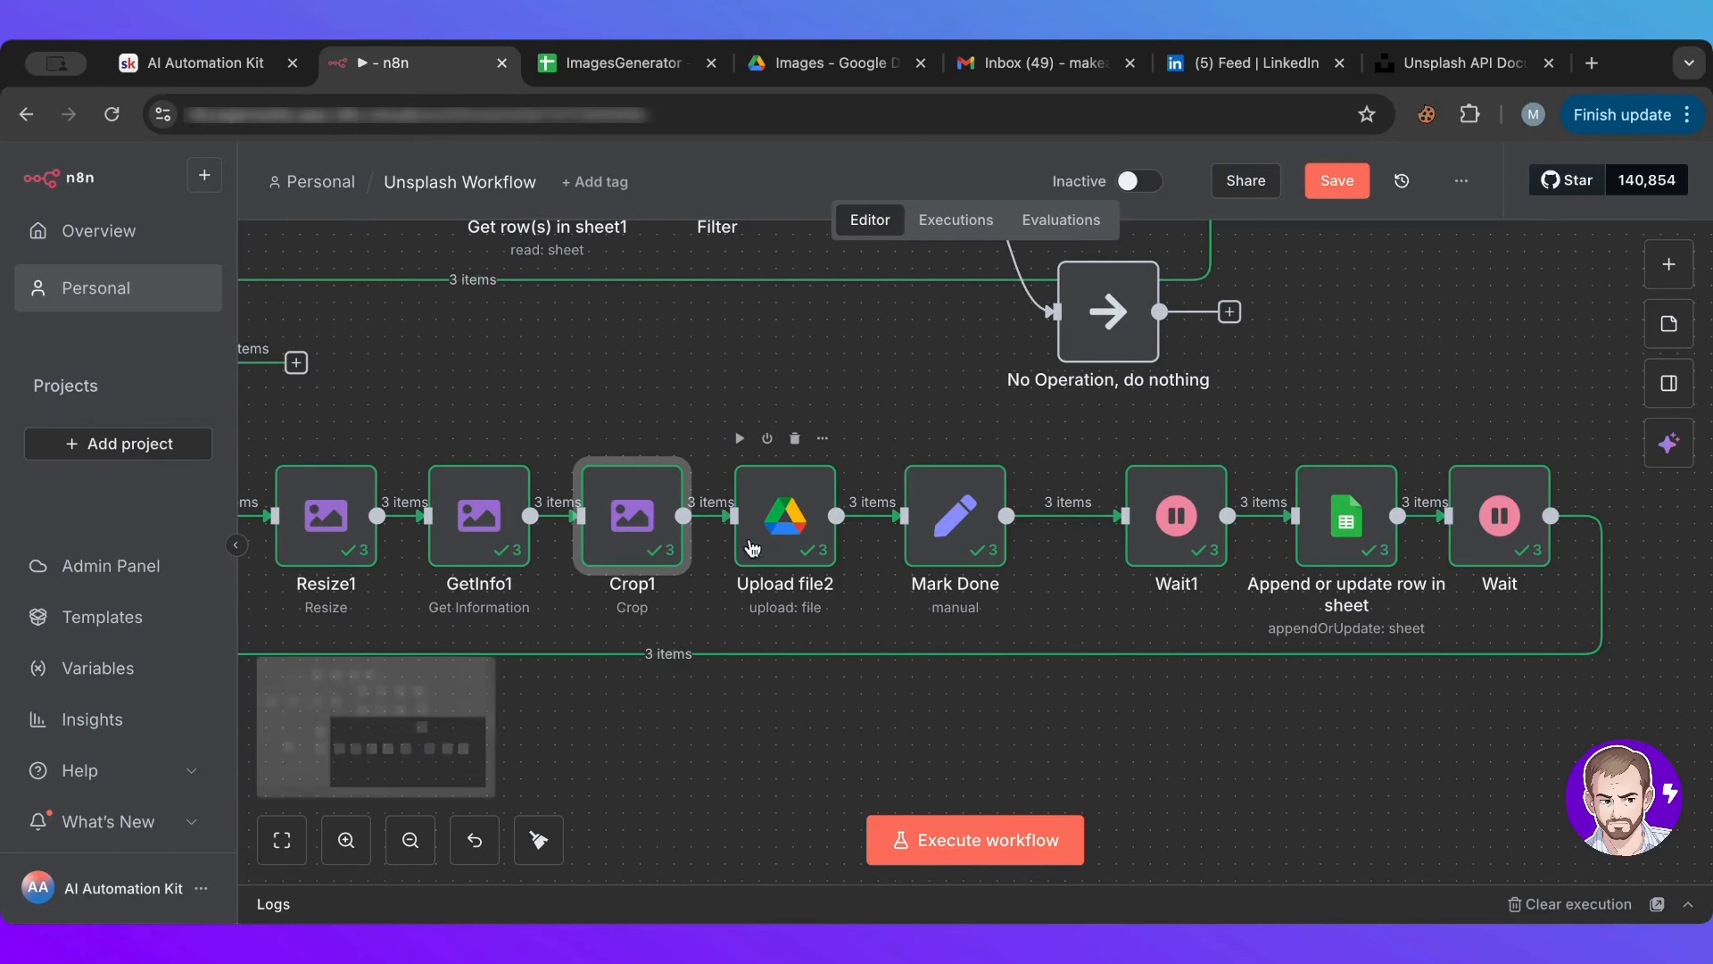
click(783, 541)
double_click(783, 541)
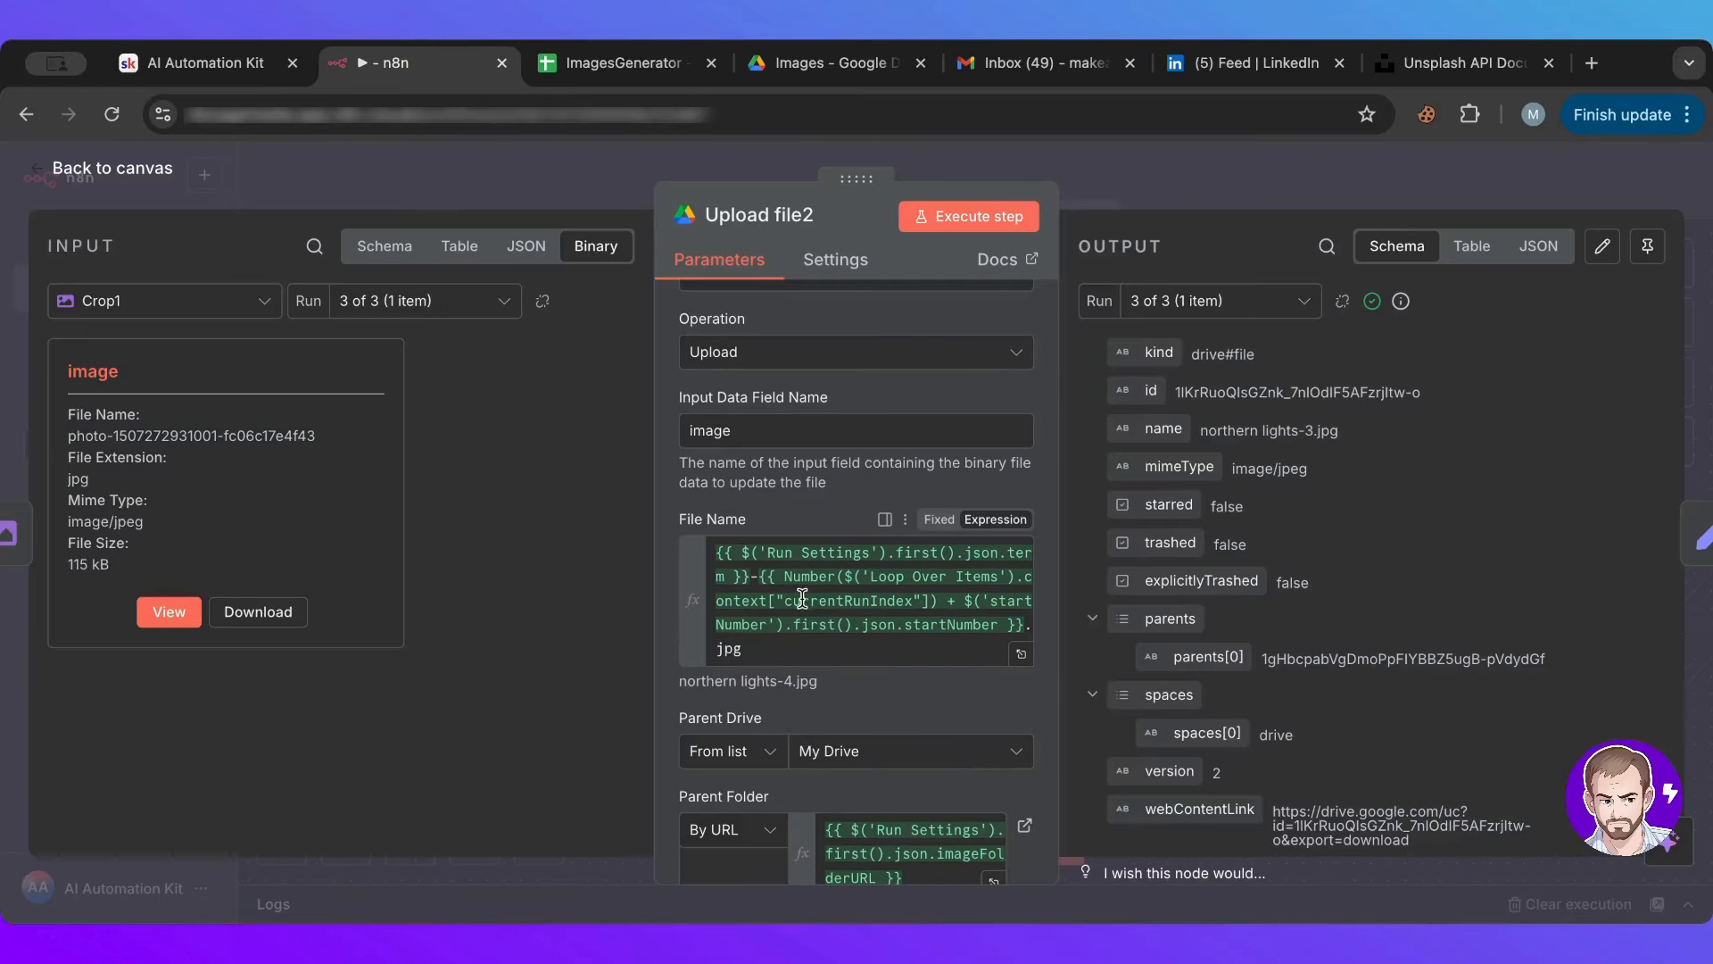
click(752, 579)
drag(750, 578, 720, 551)
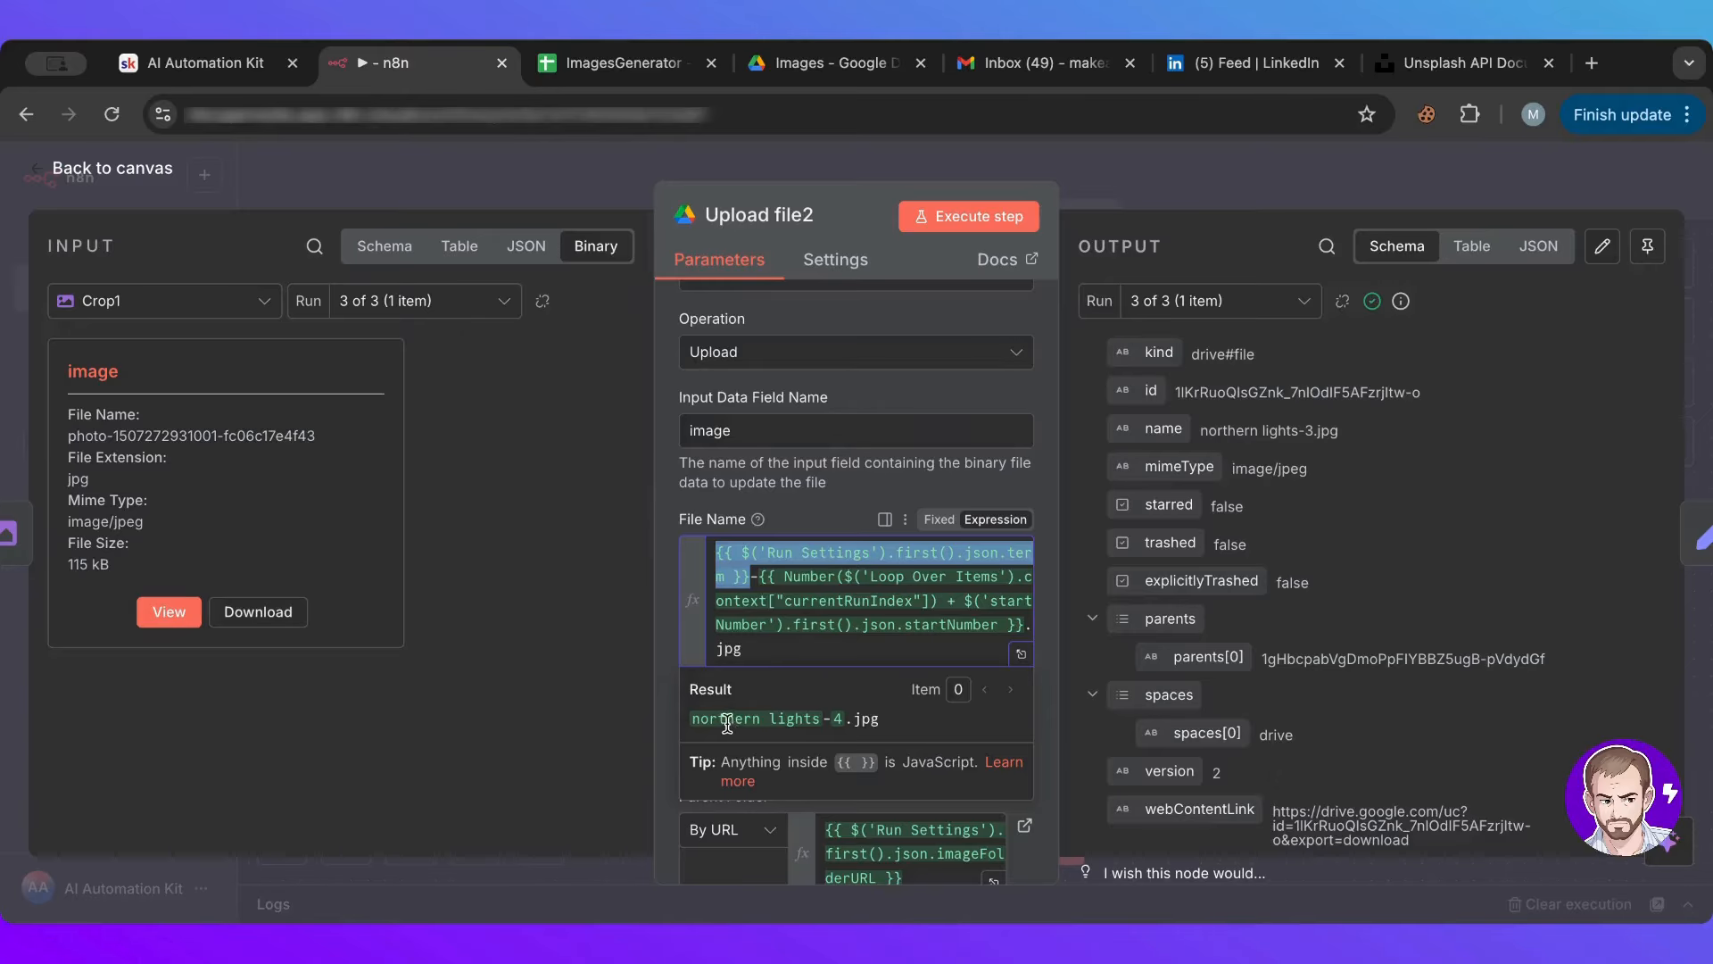
click(795, 601)
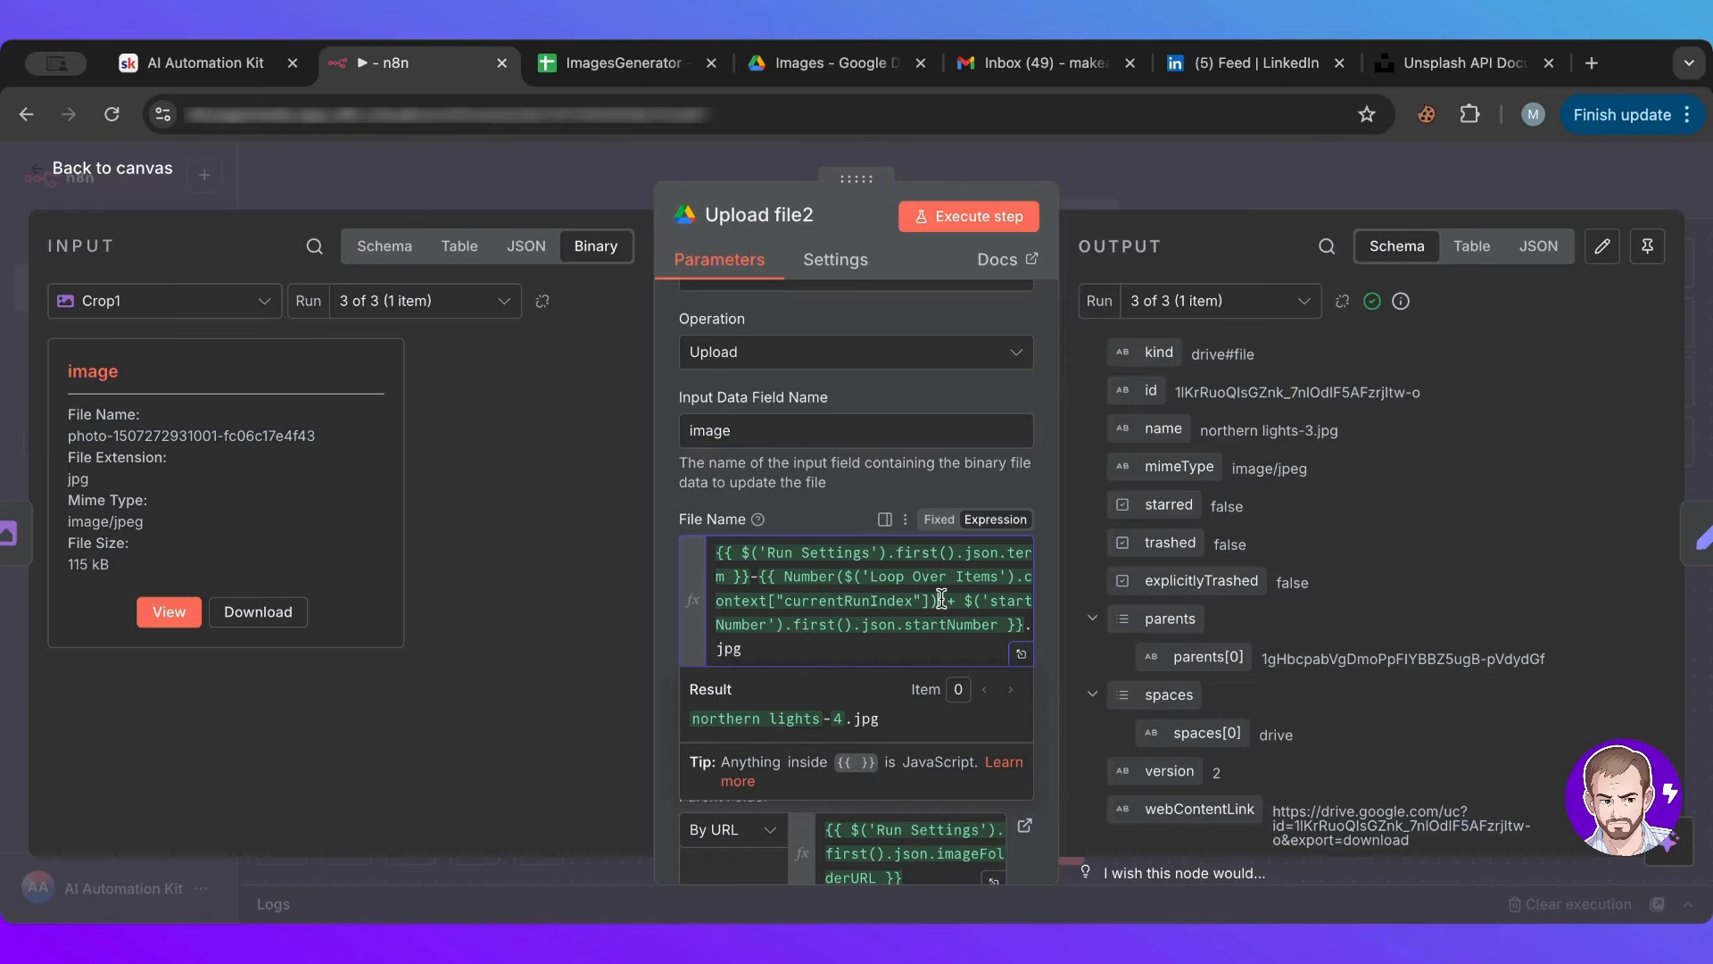
drag(942, 598, 769, 572)
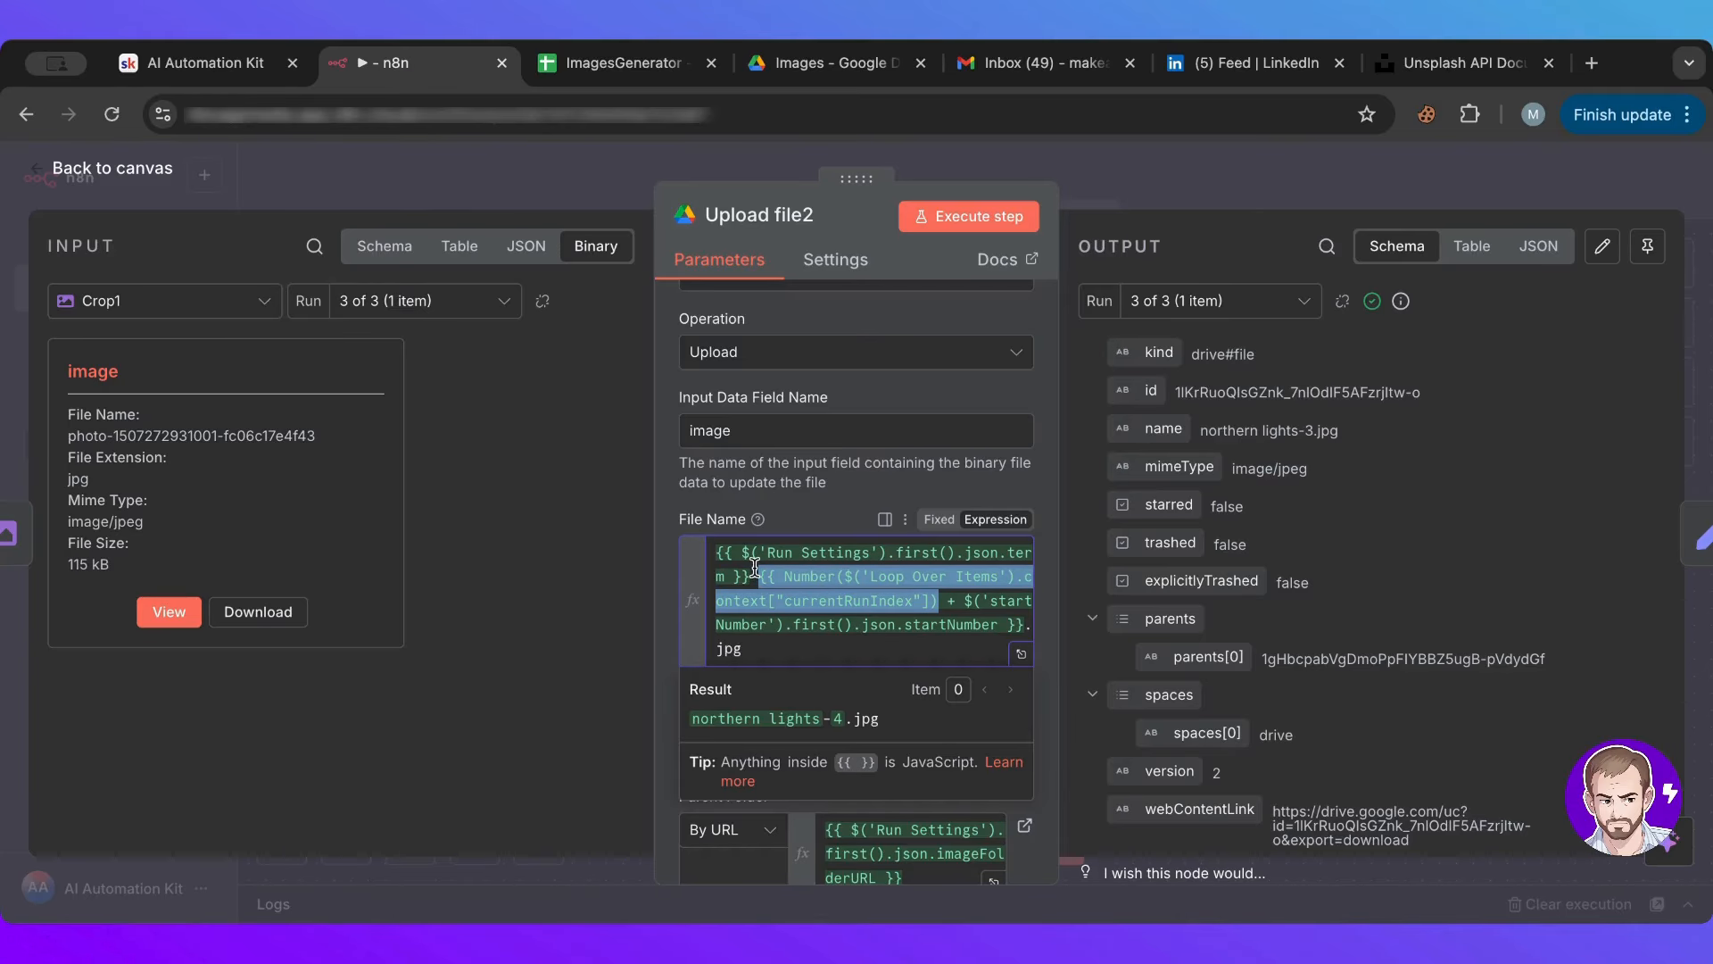
click(1168, 170)
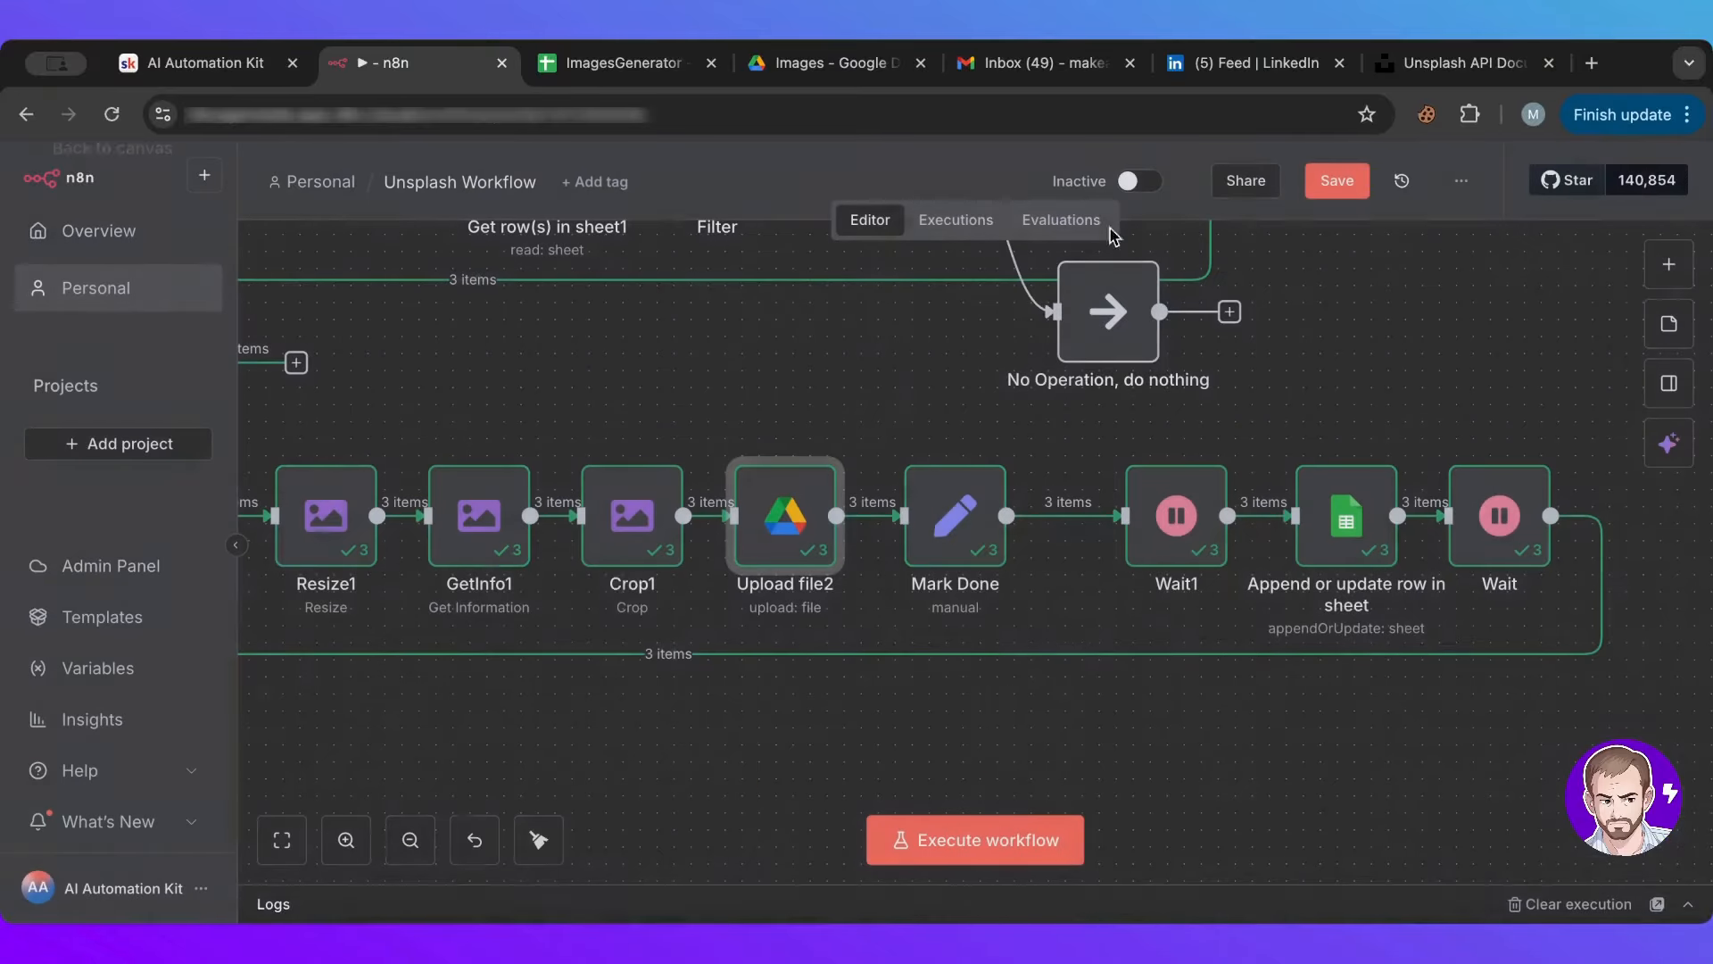
Step: Review the startNumber part of Upload file2's File Name expression again, close the node, and locate the startNumber node on the canvas
scroll(535, 509, down, 3)
scroll(888, 708, left, 5)
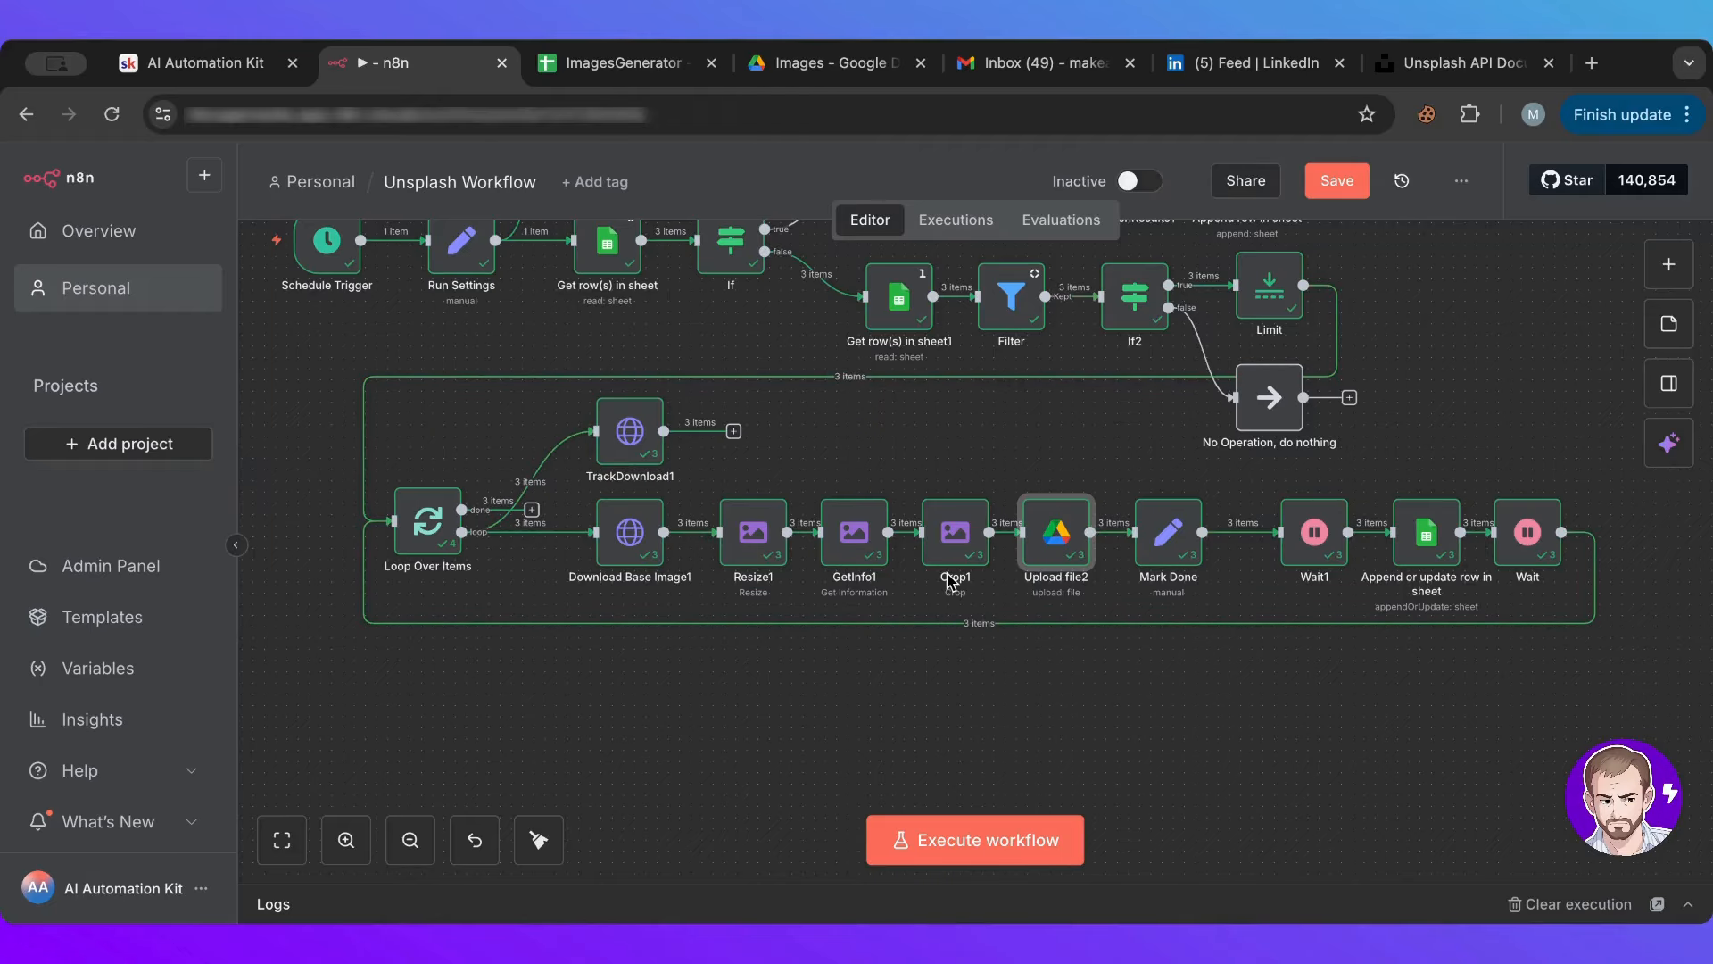
double_click(1049, 534)
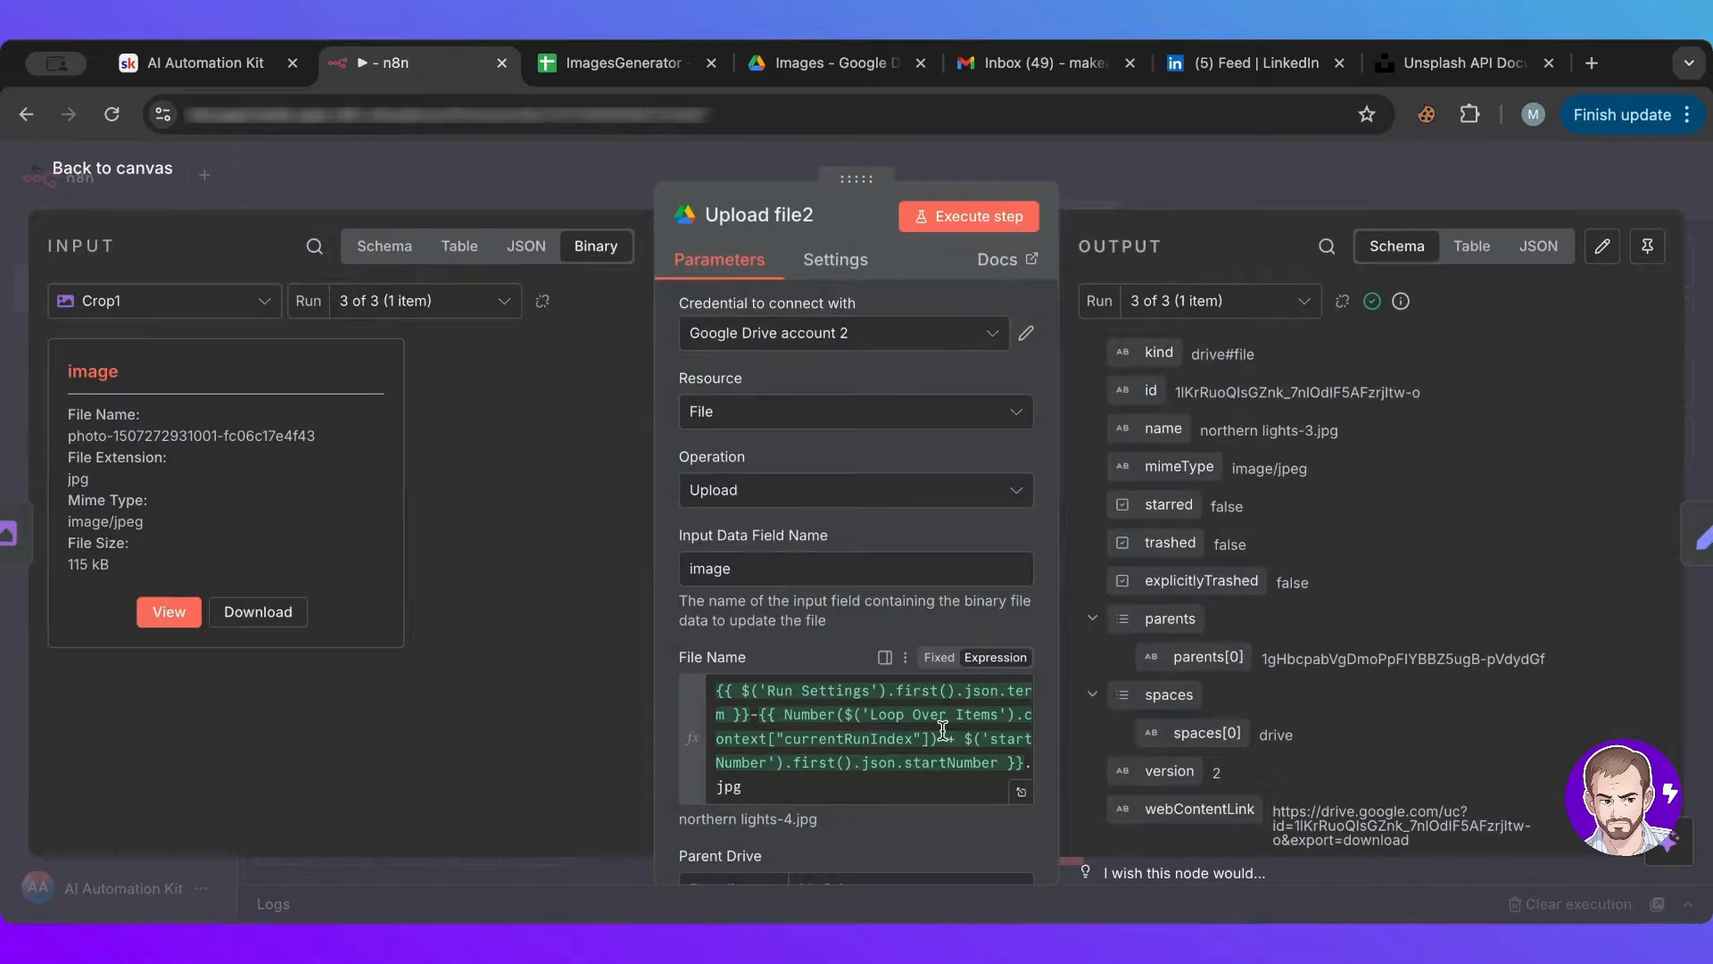
click(820, 717)
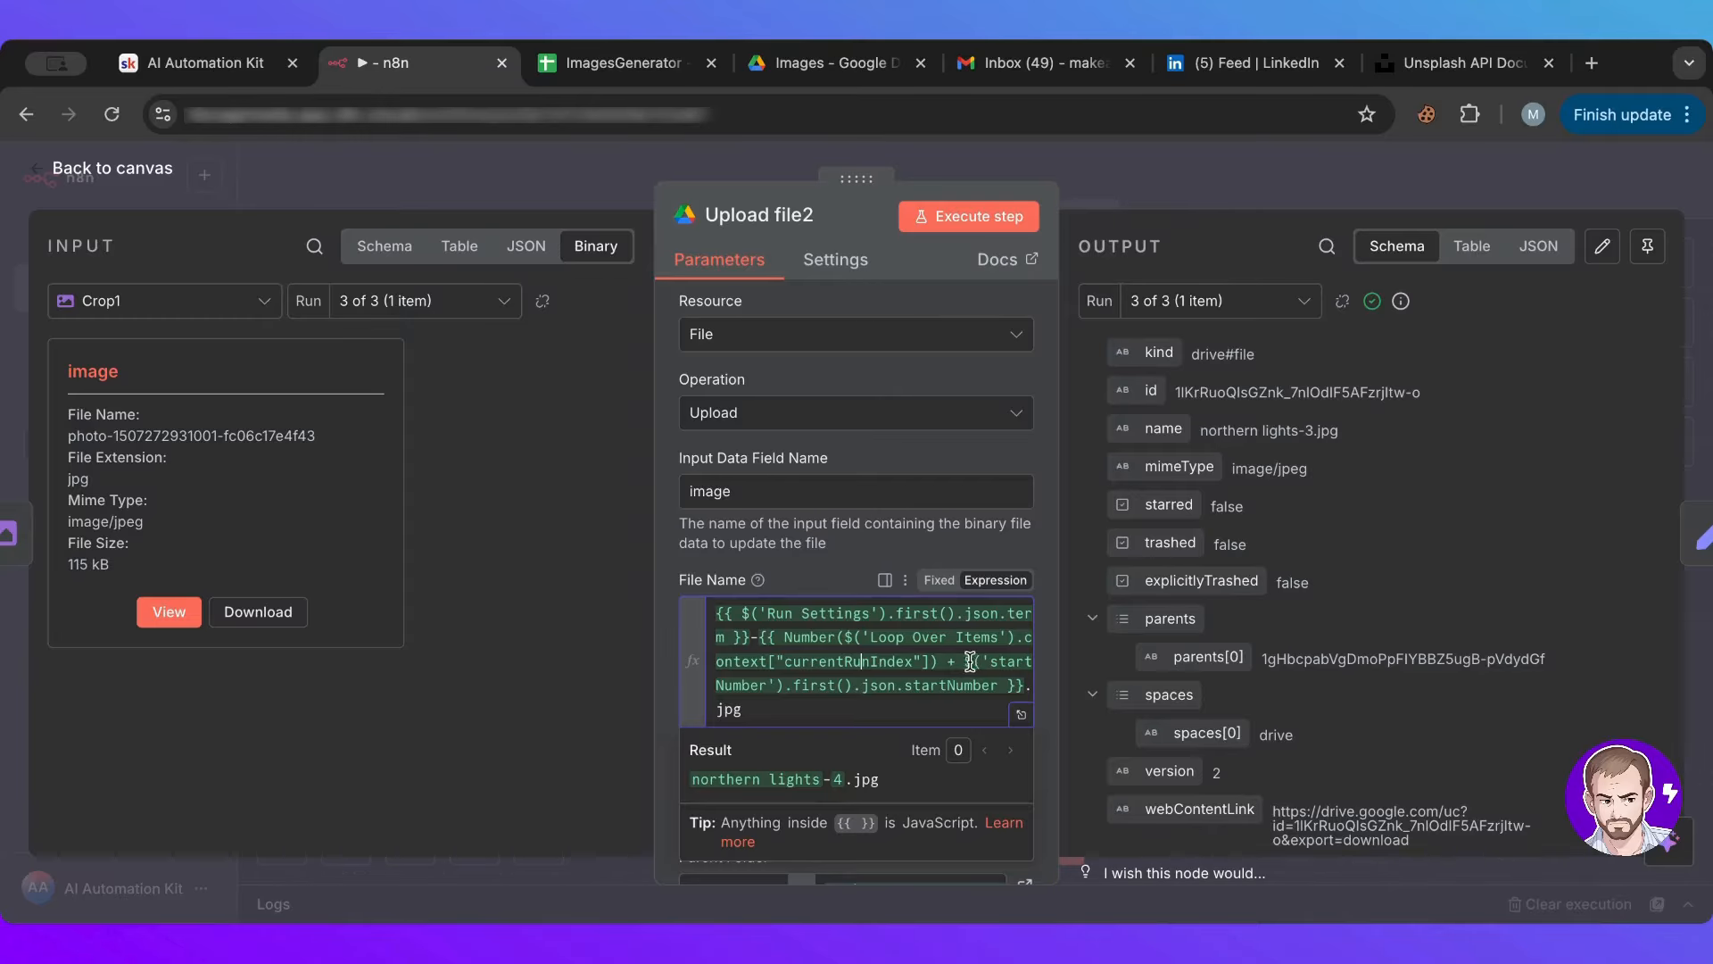
click(1187, 191)
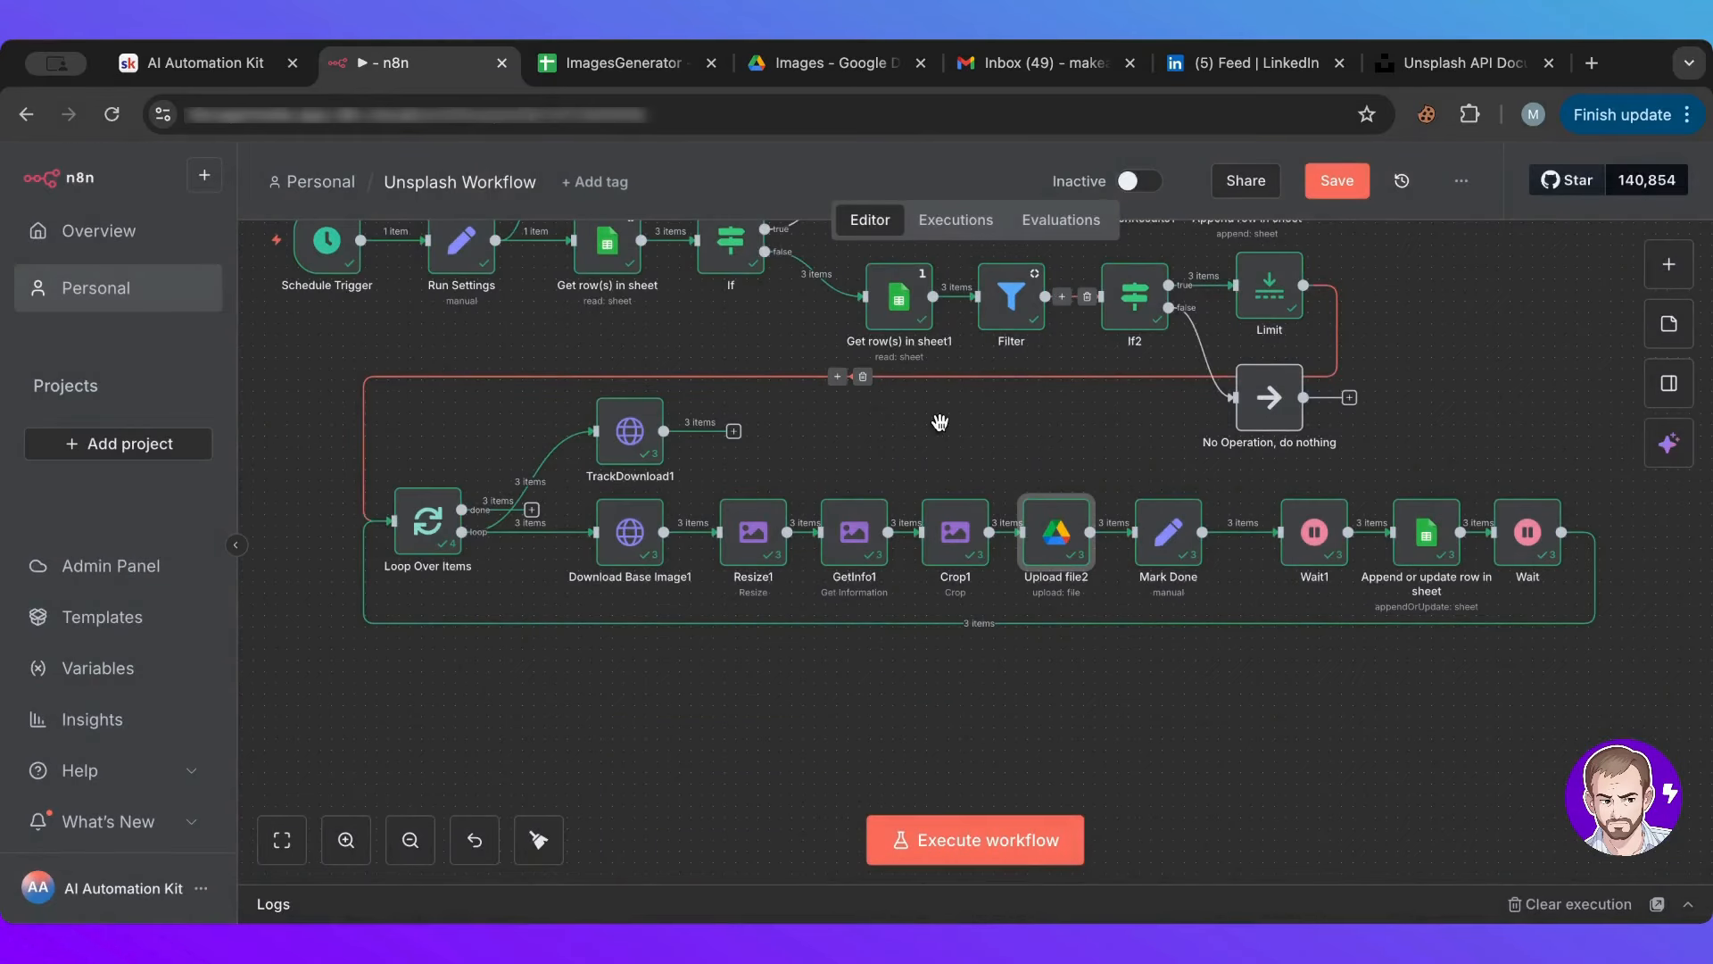
scroll(941, 415, up, 5)
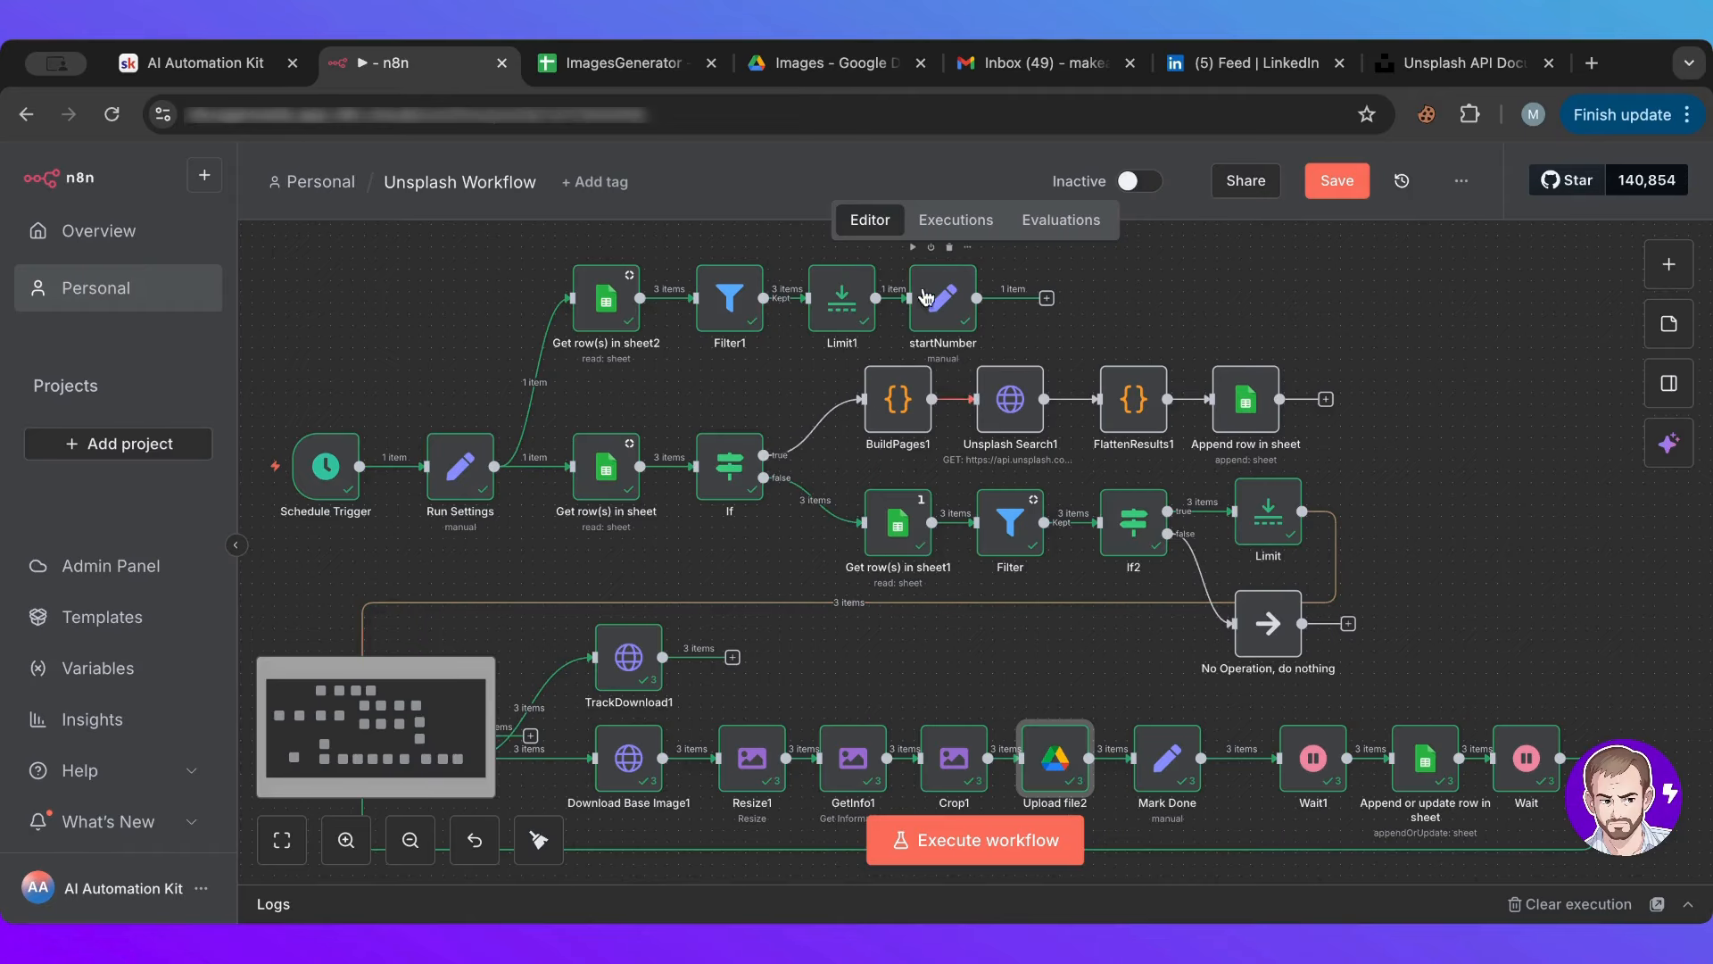
scroll(927, 581, down, 2)
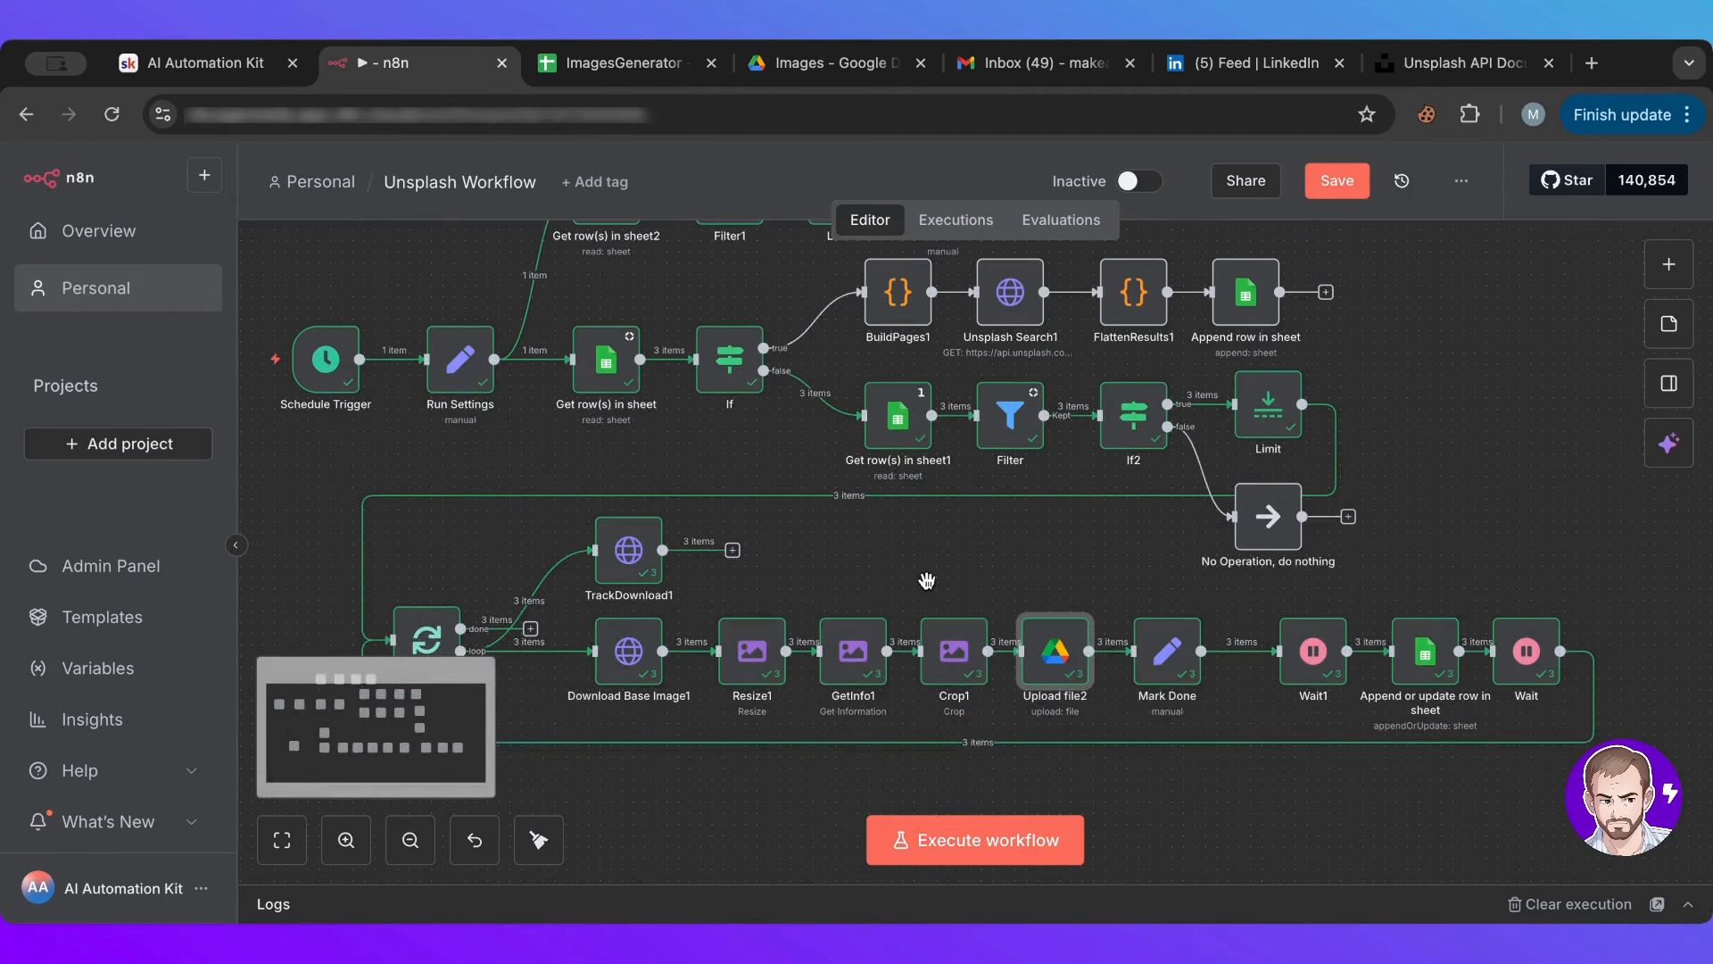
Step: Check Upload file2's parent drive and folder expression against the imageFolderURL field in Run Settings, closing both nodes
double_click(1054, 669)
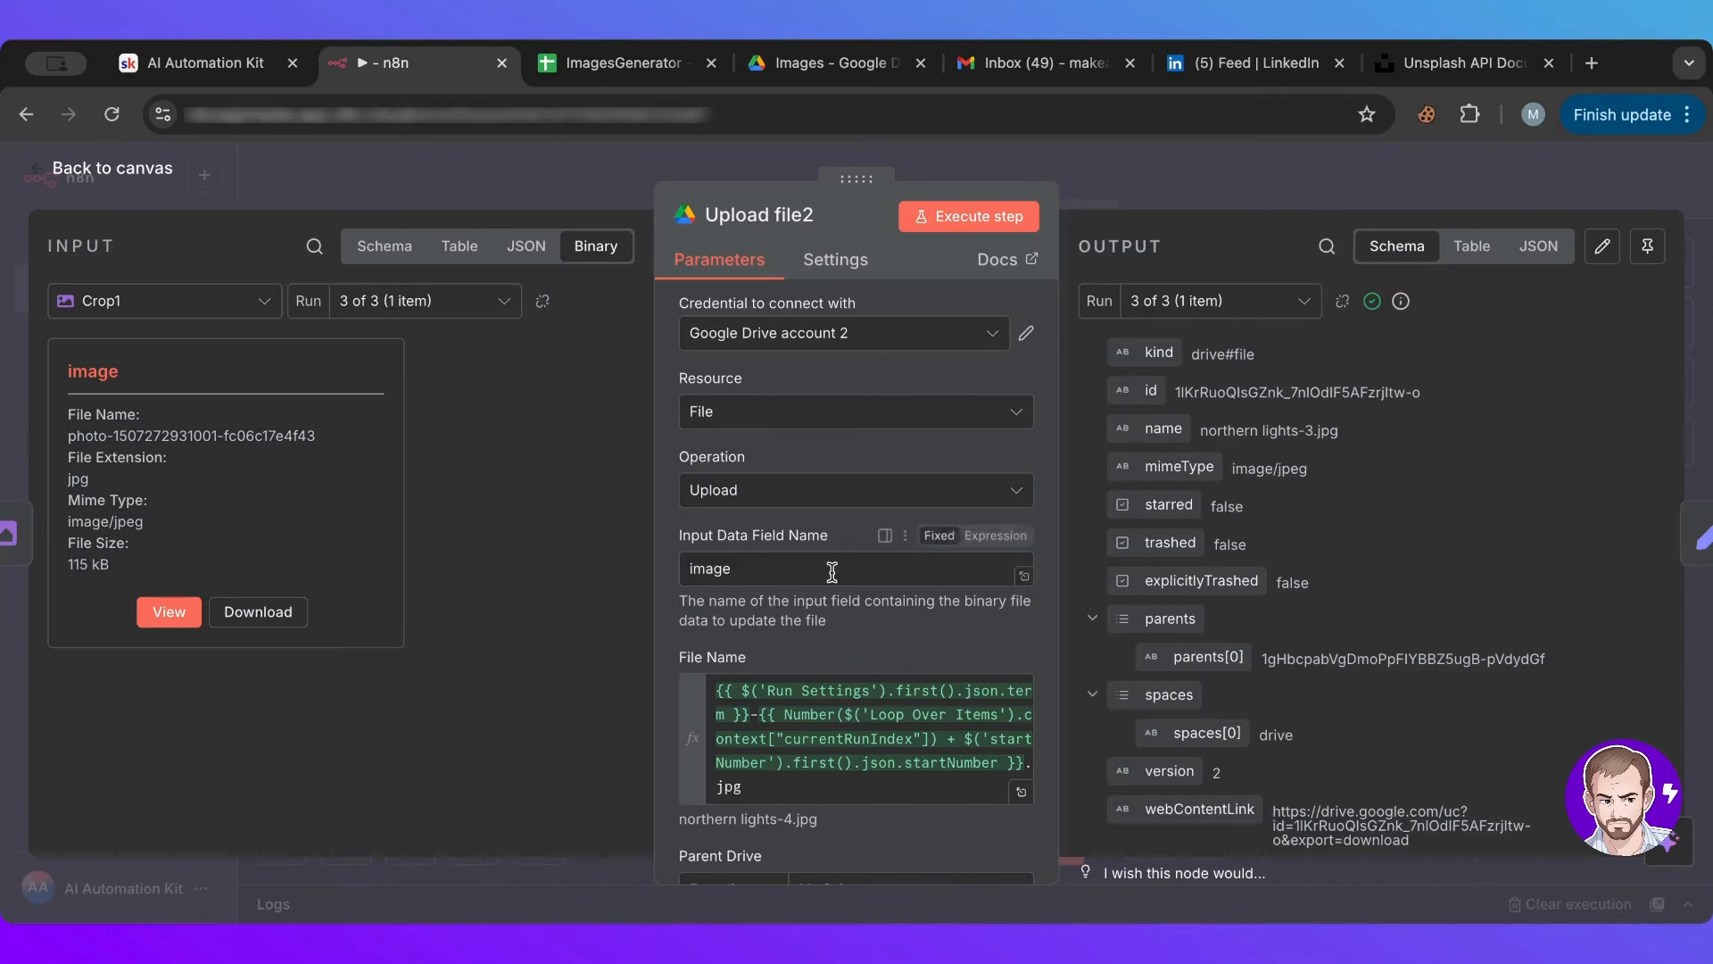
scroll(830, 558, down, 3)
scroll(831, 571, down, 1)
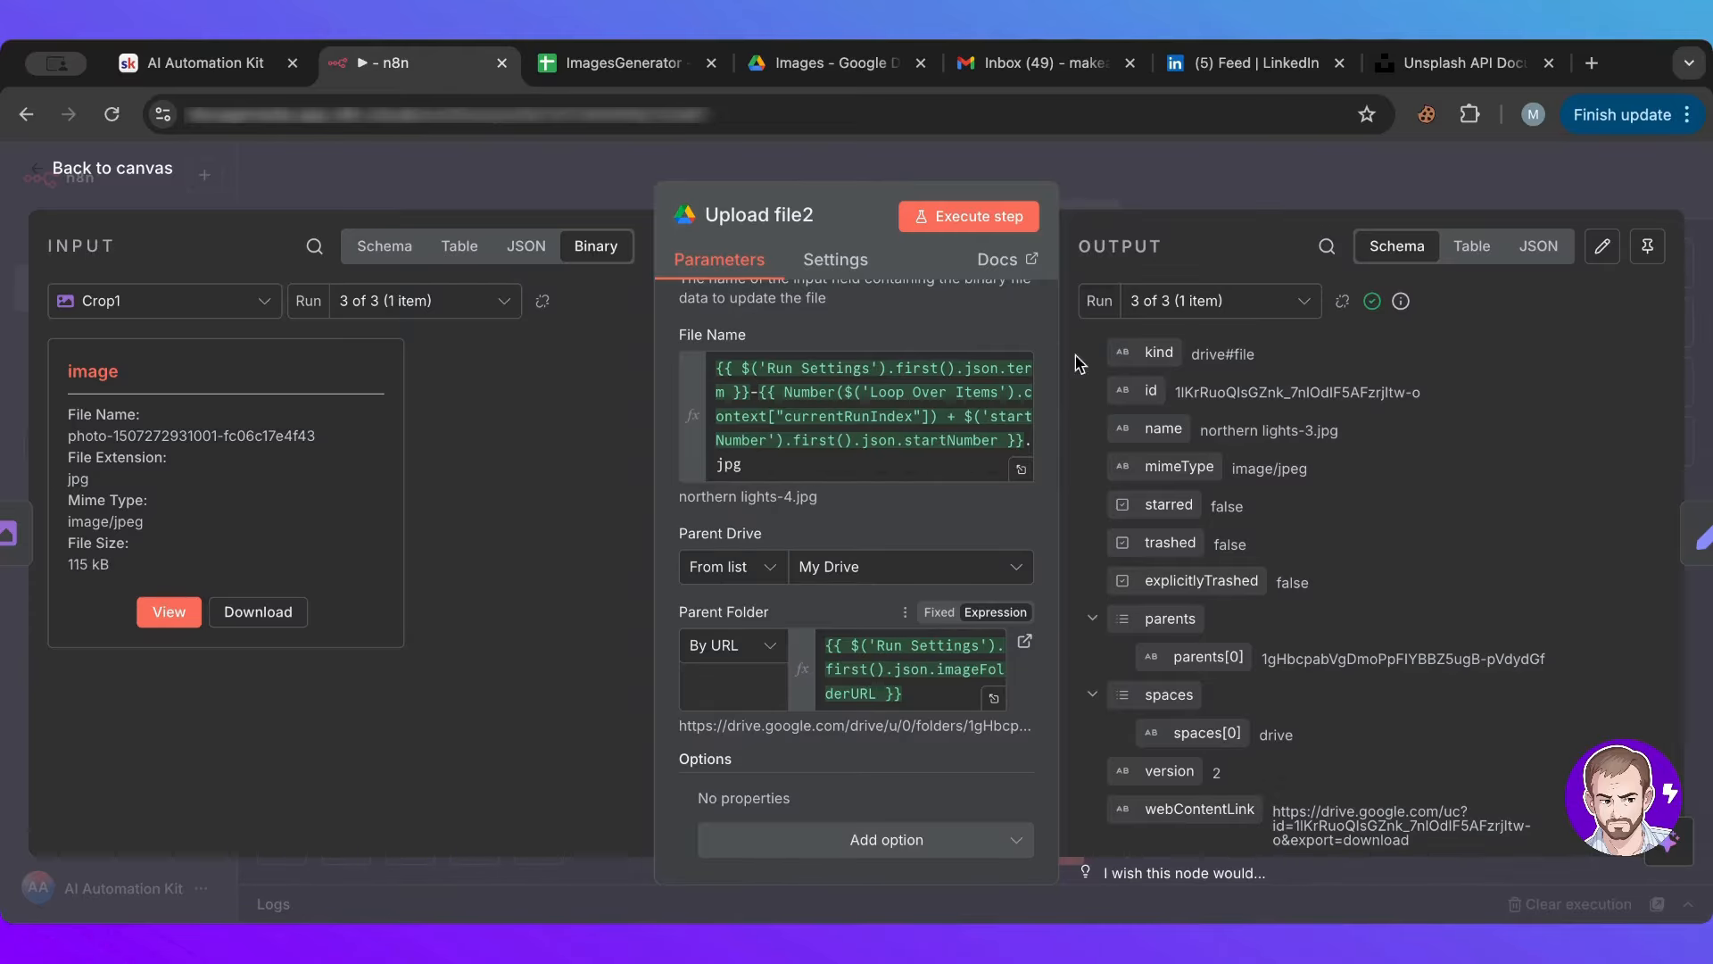
click(1178, 171)
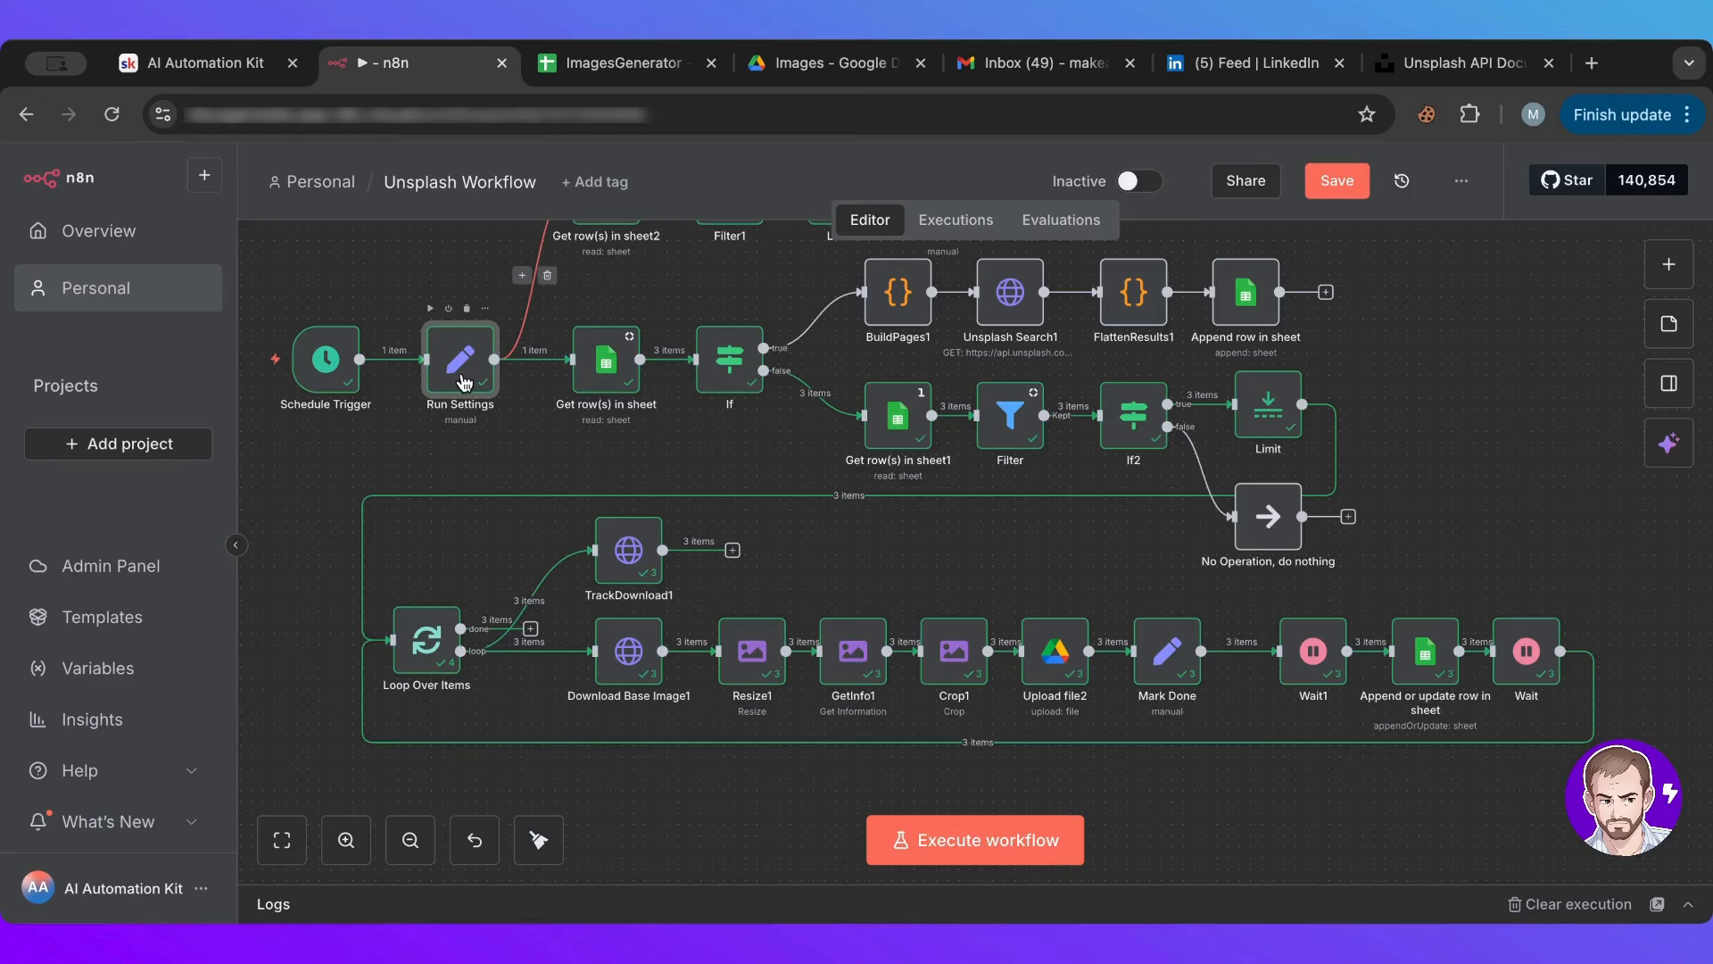
double_click(461, 364)
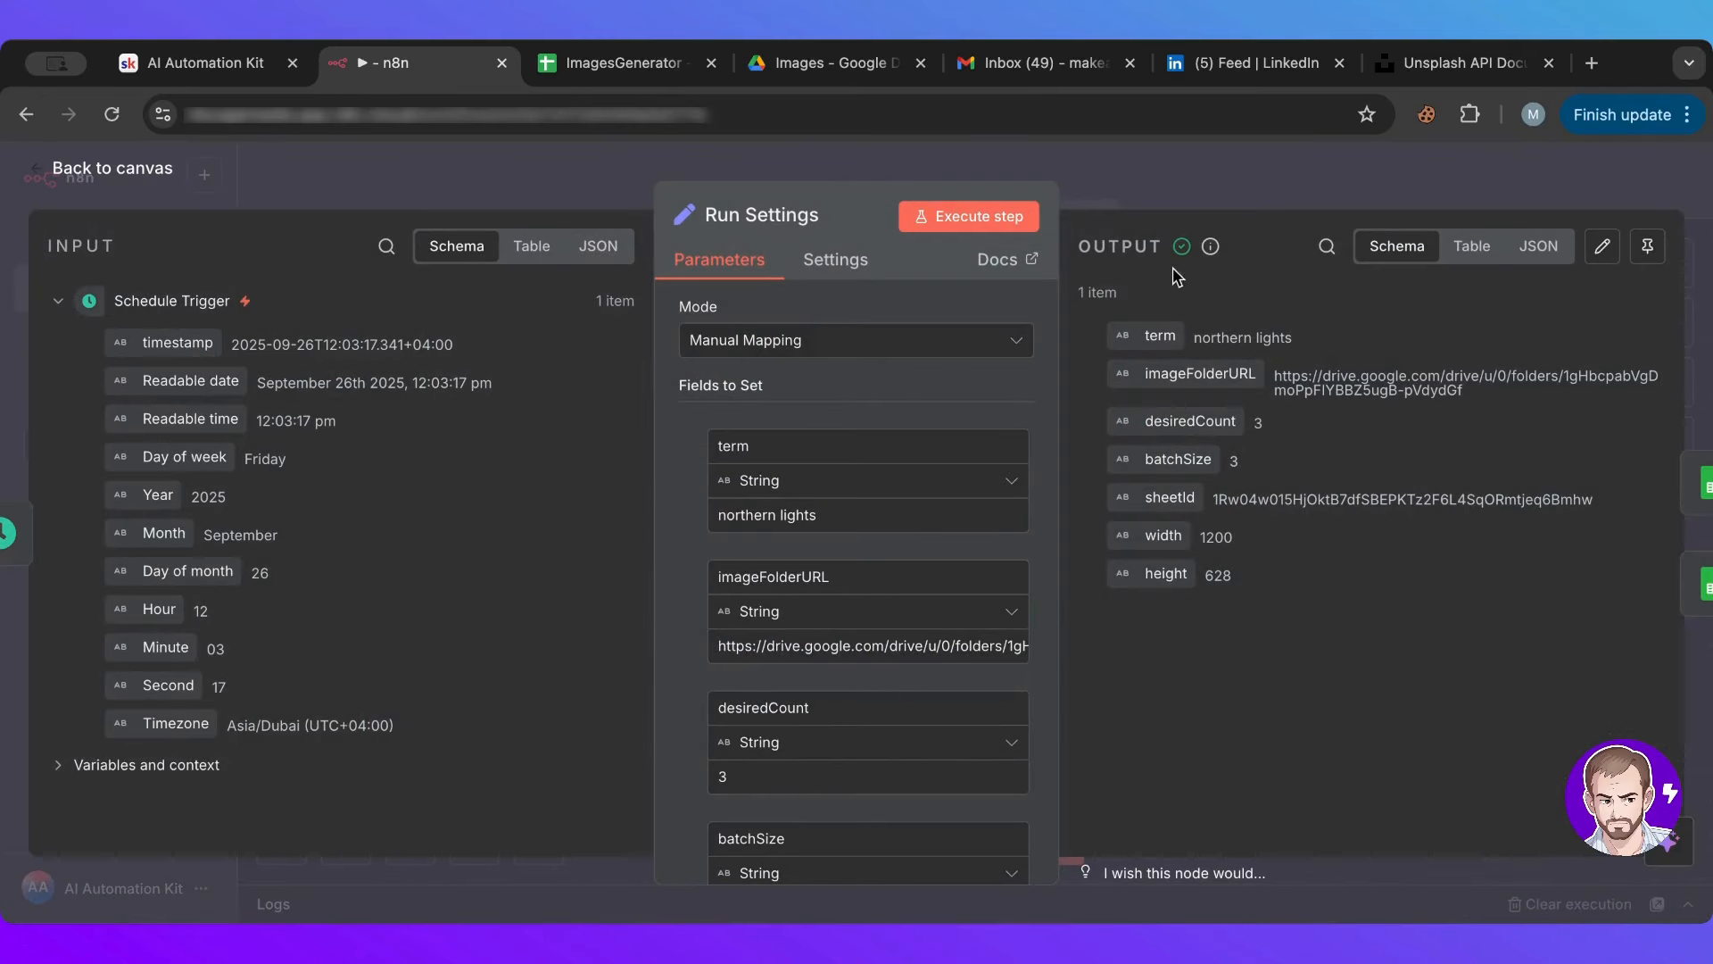
click(1196, 167)
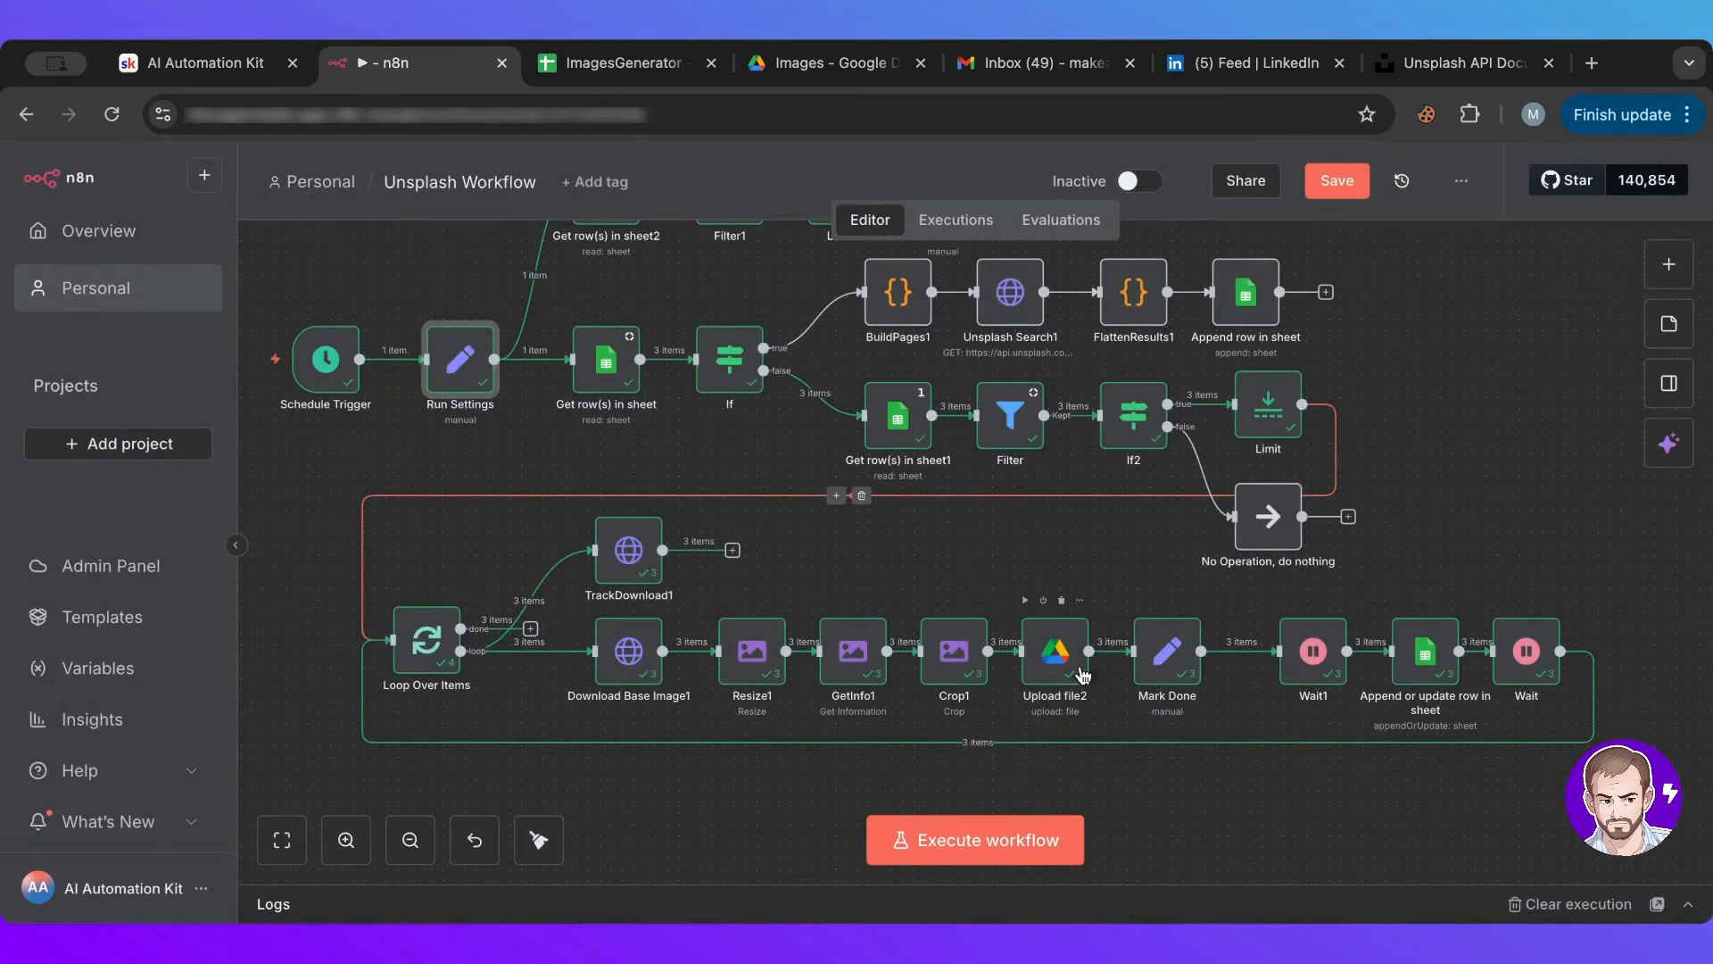
Step: Open the Mark Done node, review its status and processed_at field assignments, and close it
click(1283, 821)
click(1161, 668)
double_click(1160, 668)
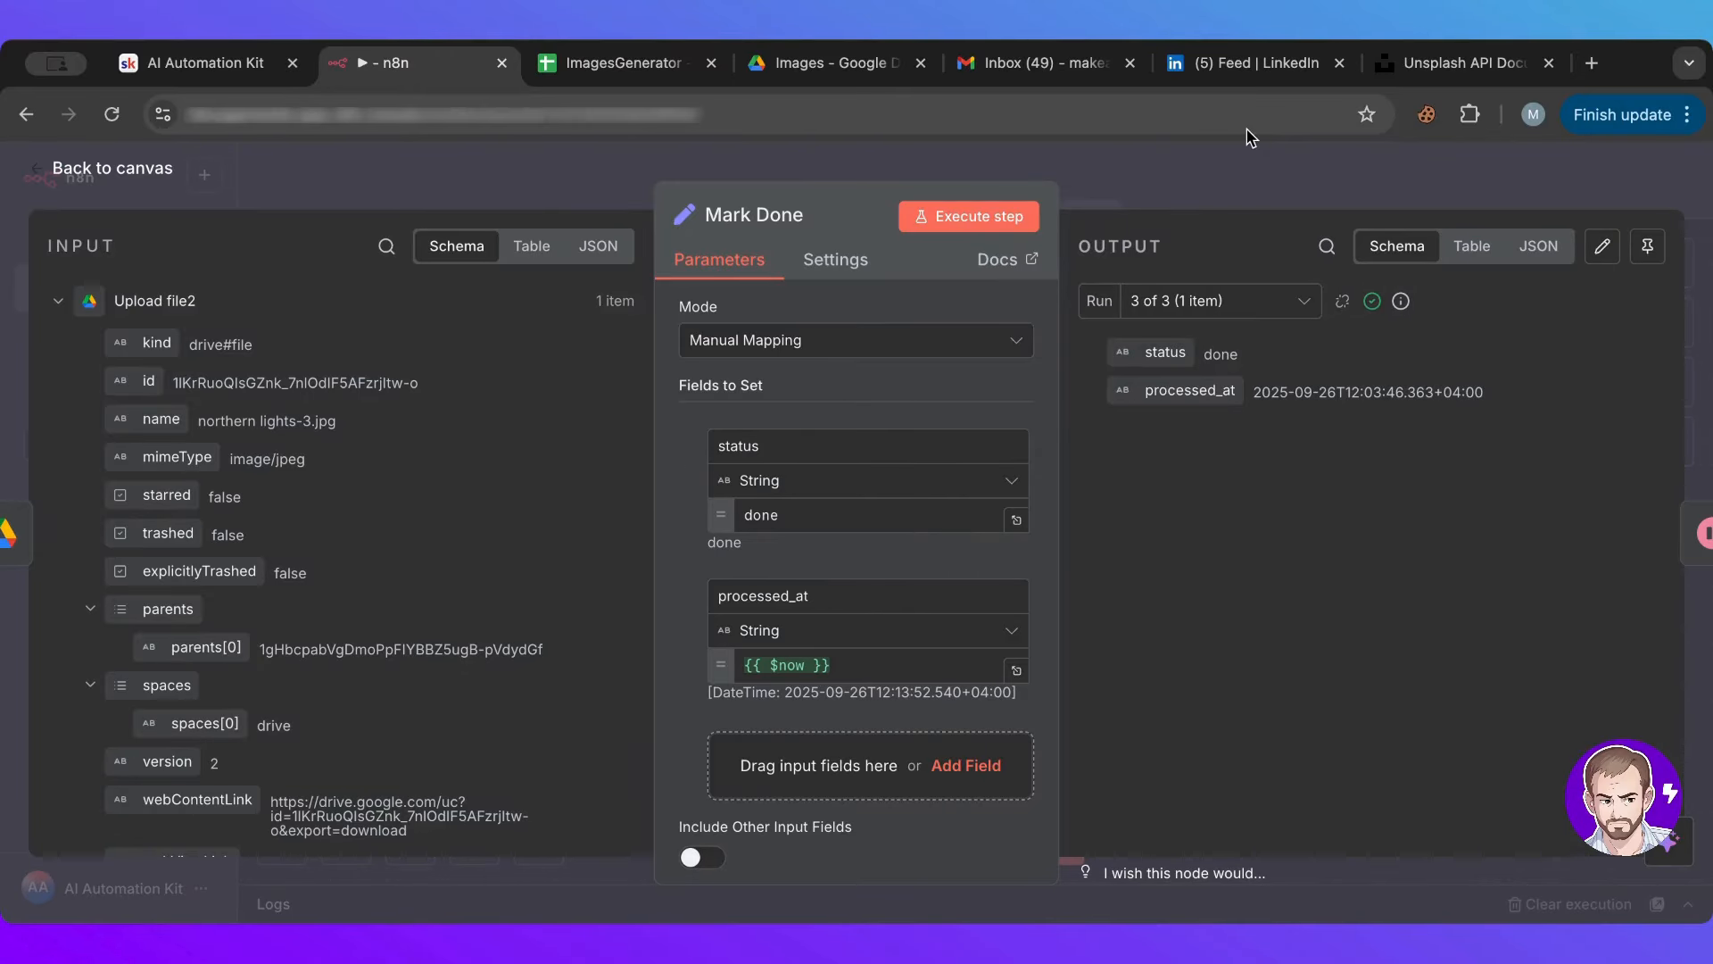
click(1234, 170)
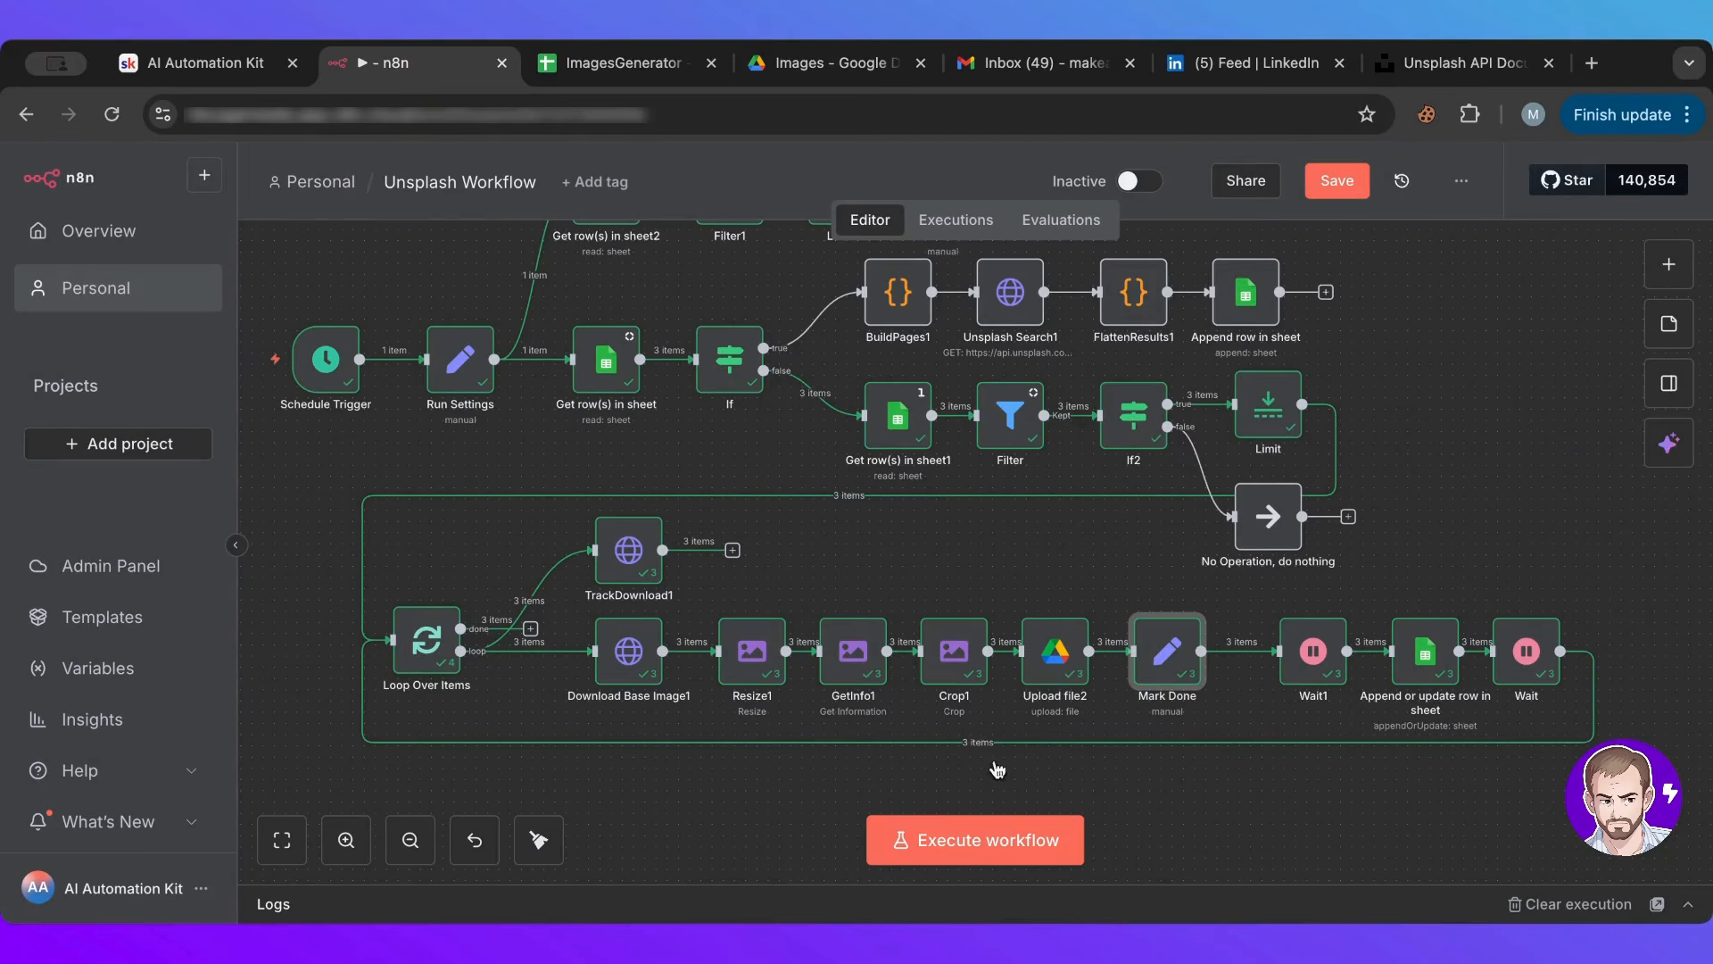
Step: Open the Append or update row in sheet node, review its document, sheet, match column and values to send, and close it
drag(1344, 797, 1170, 792)
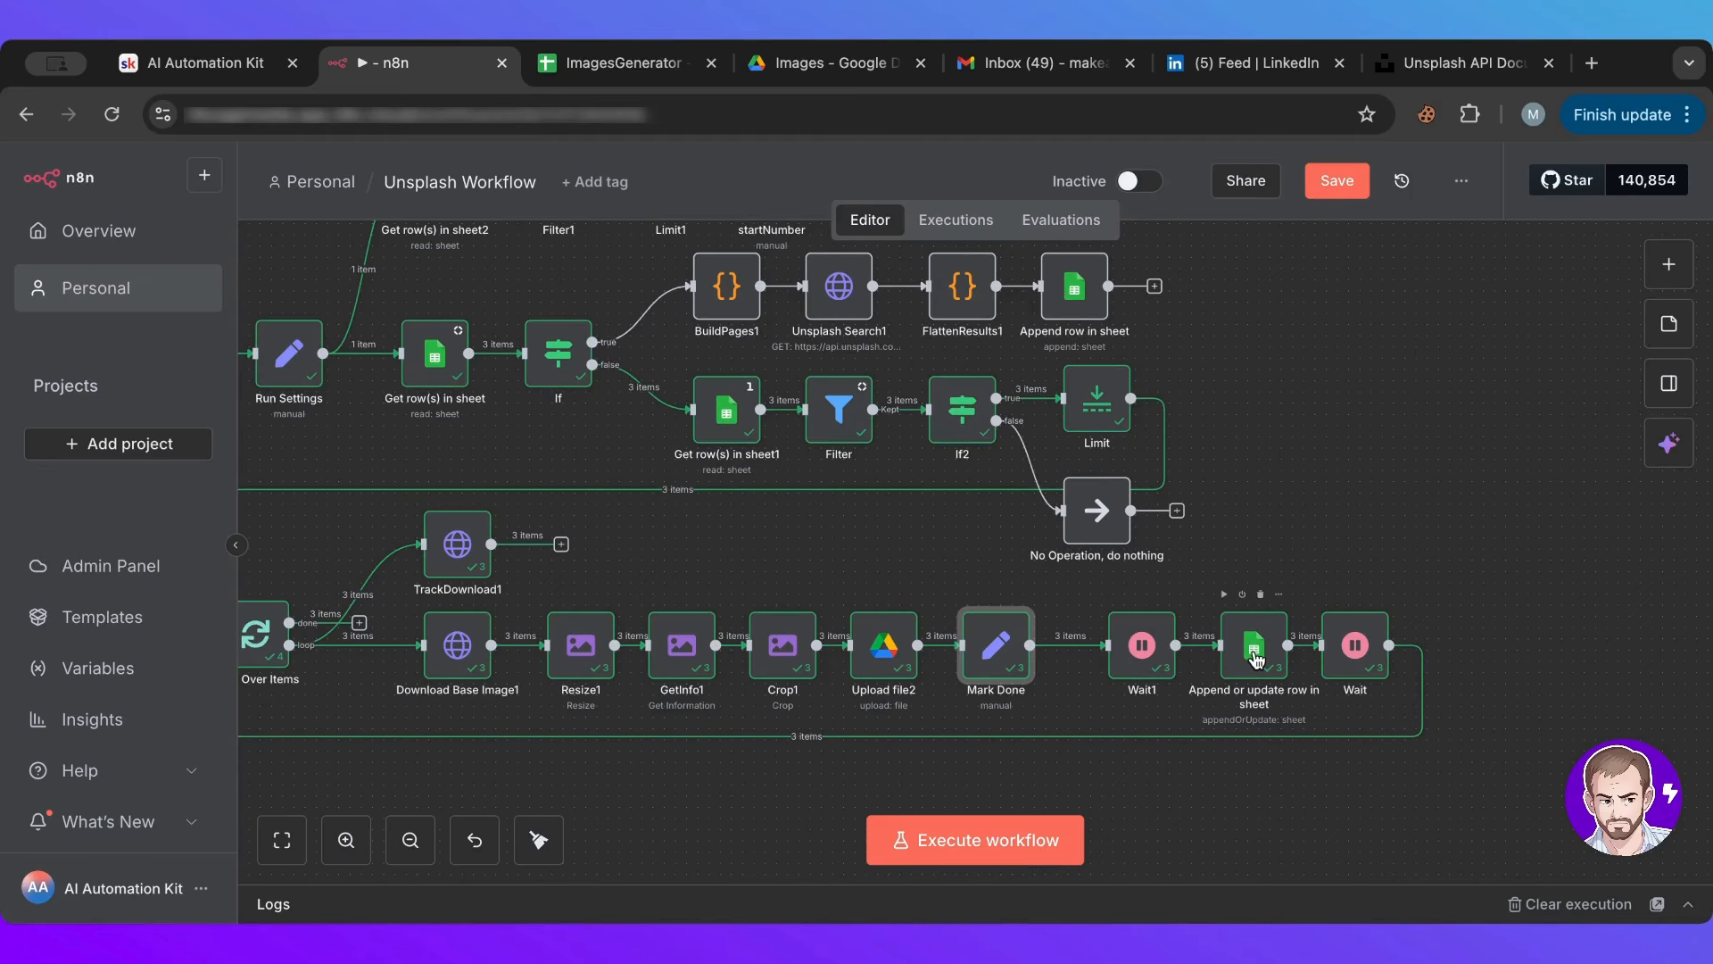
click(1255, 656)
double_click(1254, 658)
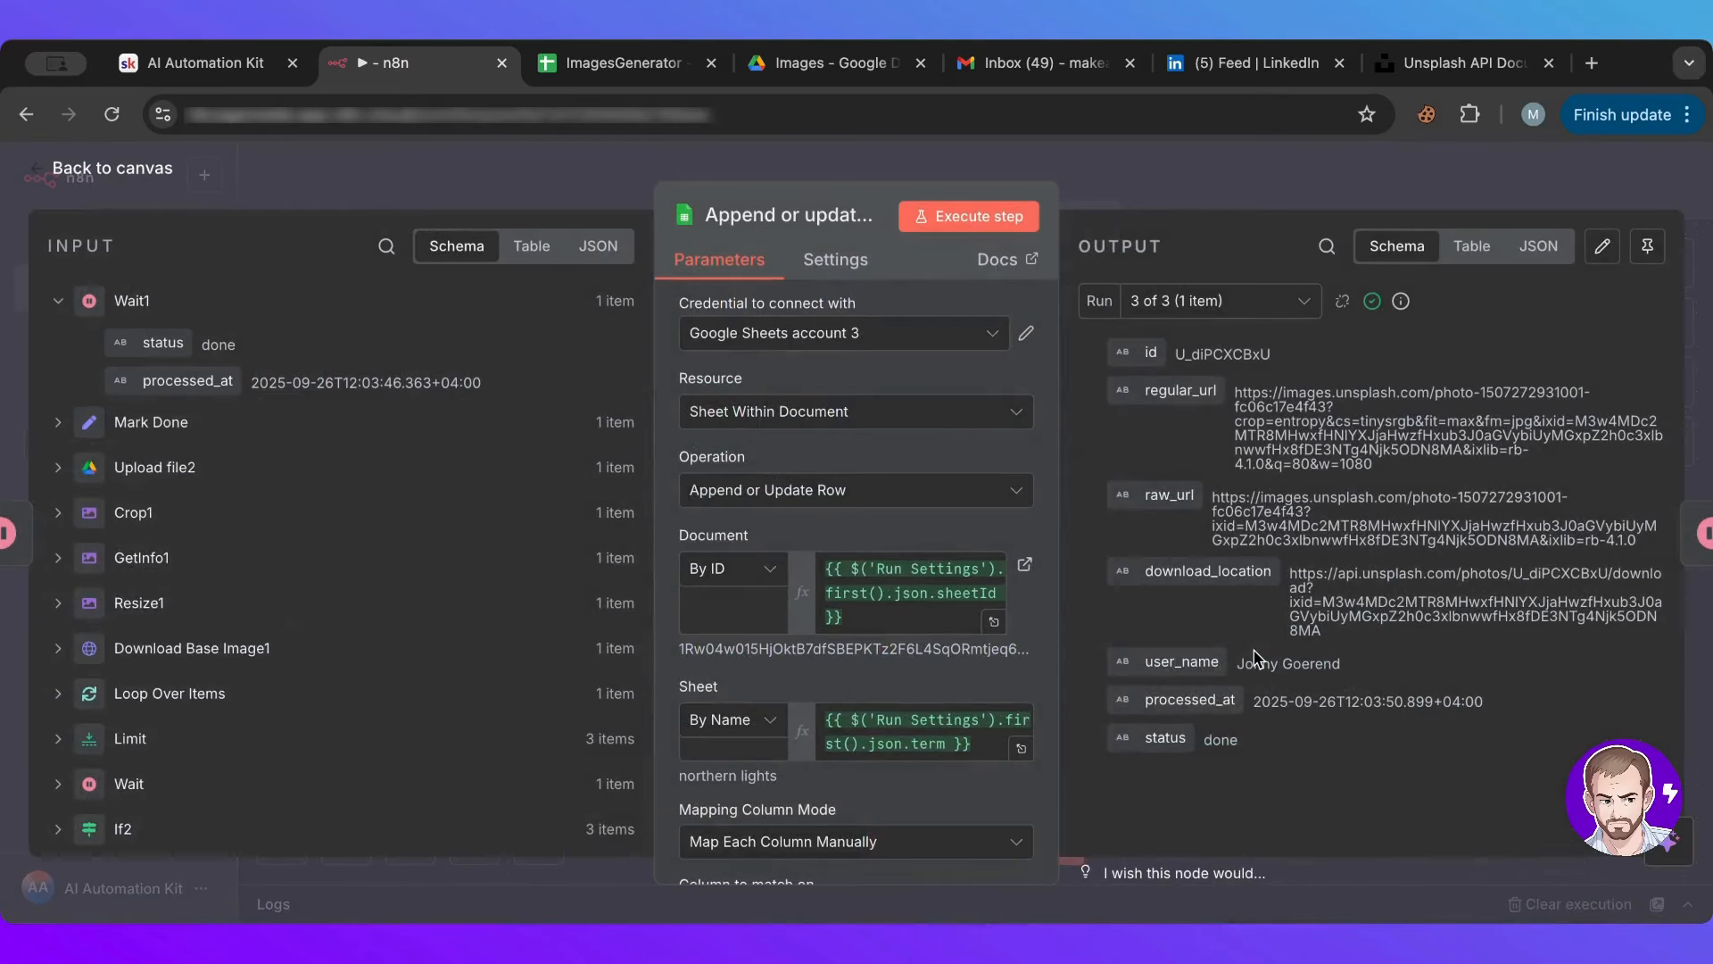
scroll(1026, 516, down, 3)
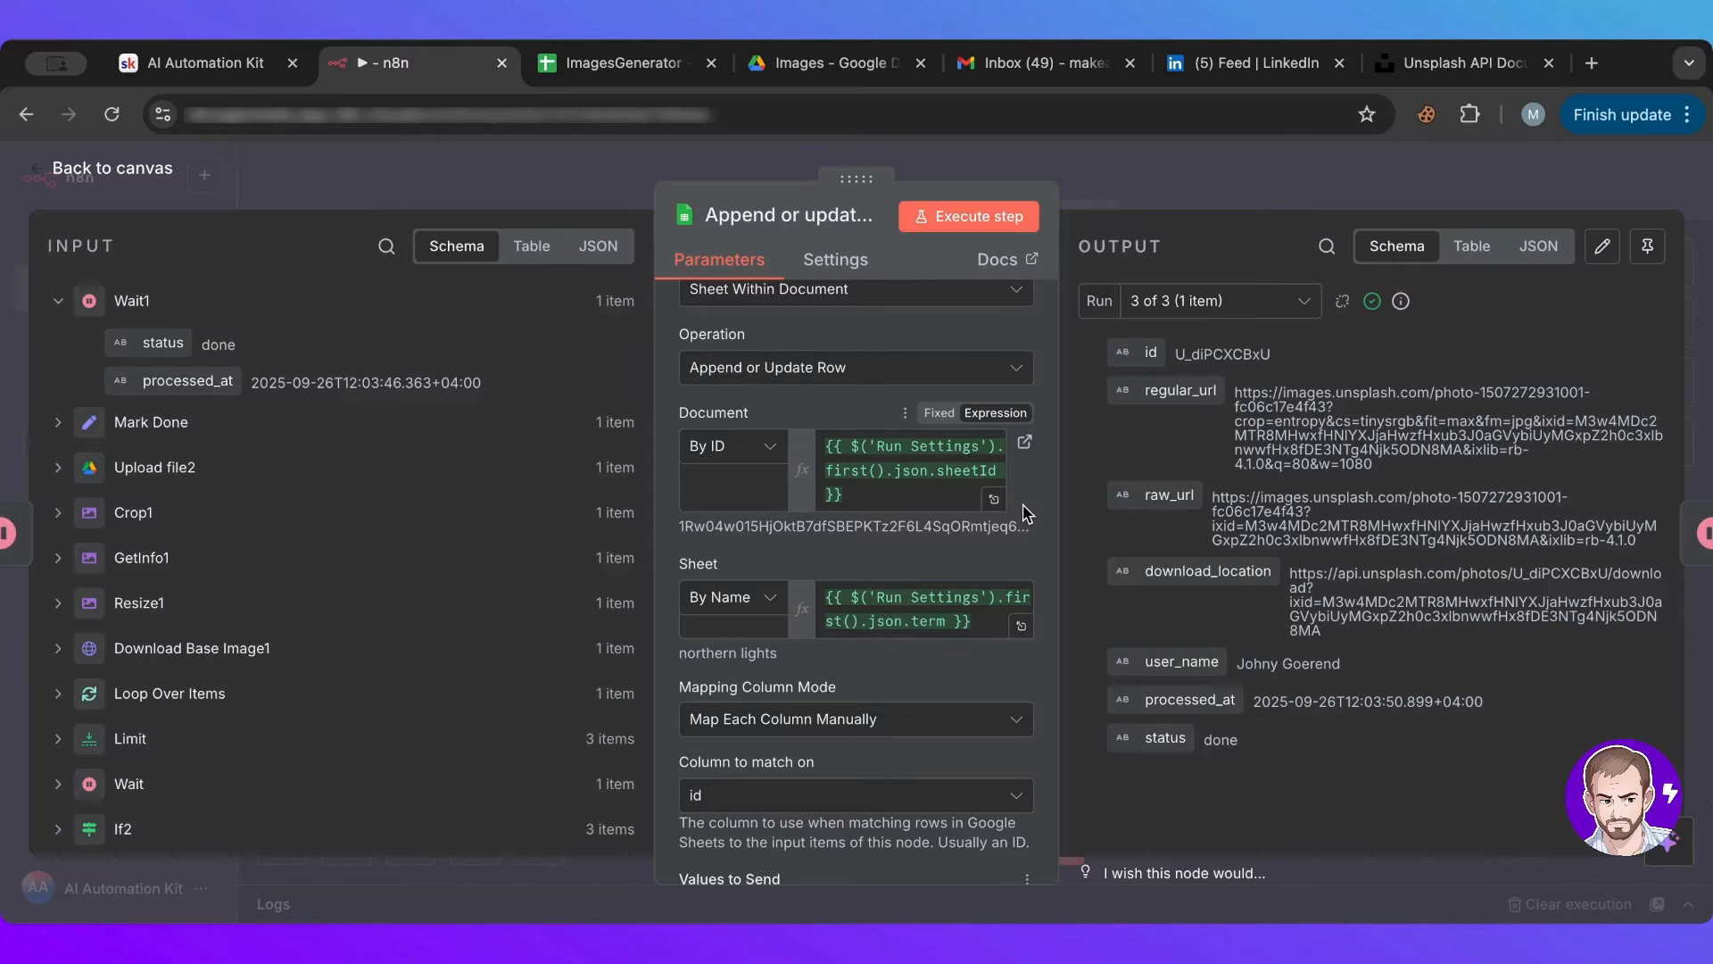
scroll(1026, 516, down, 10)
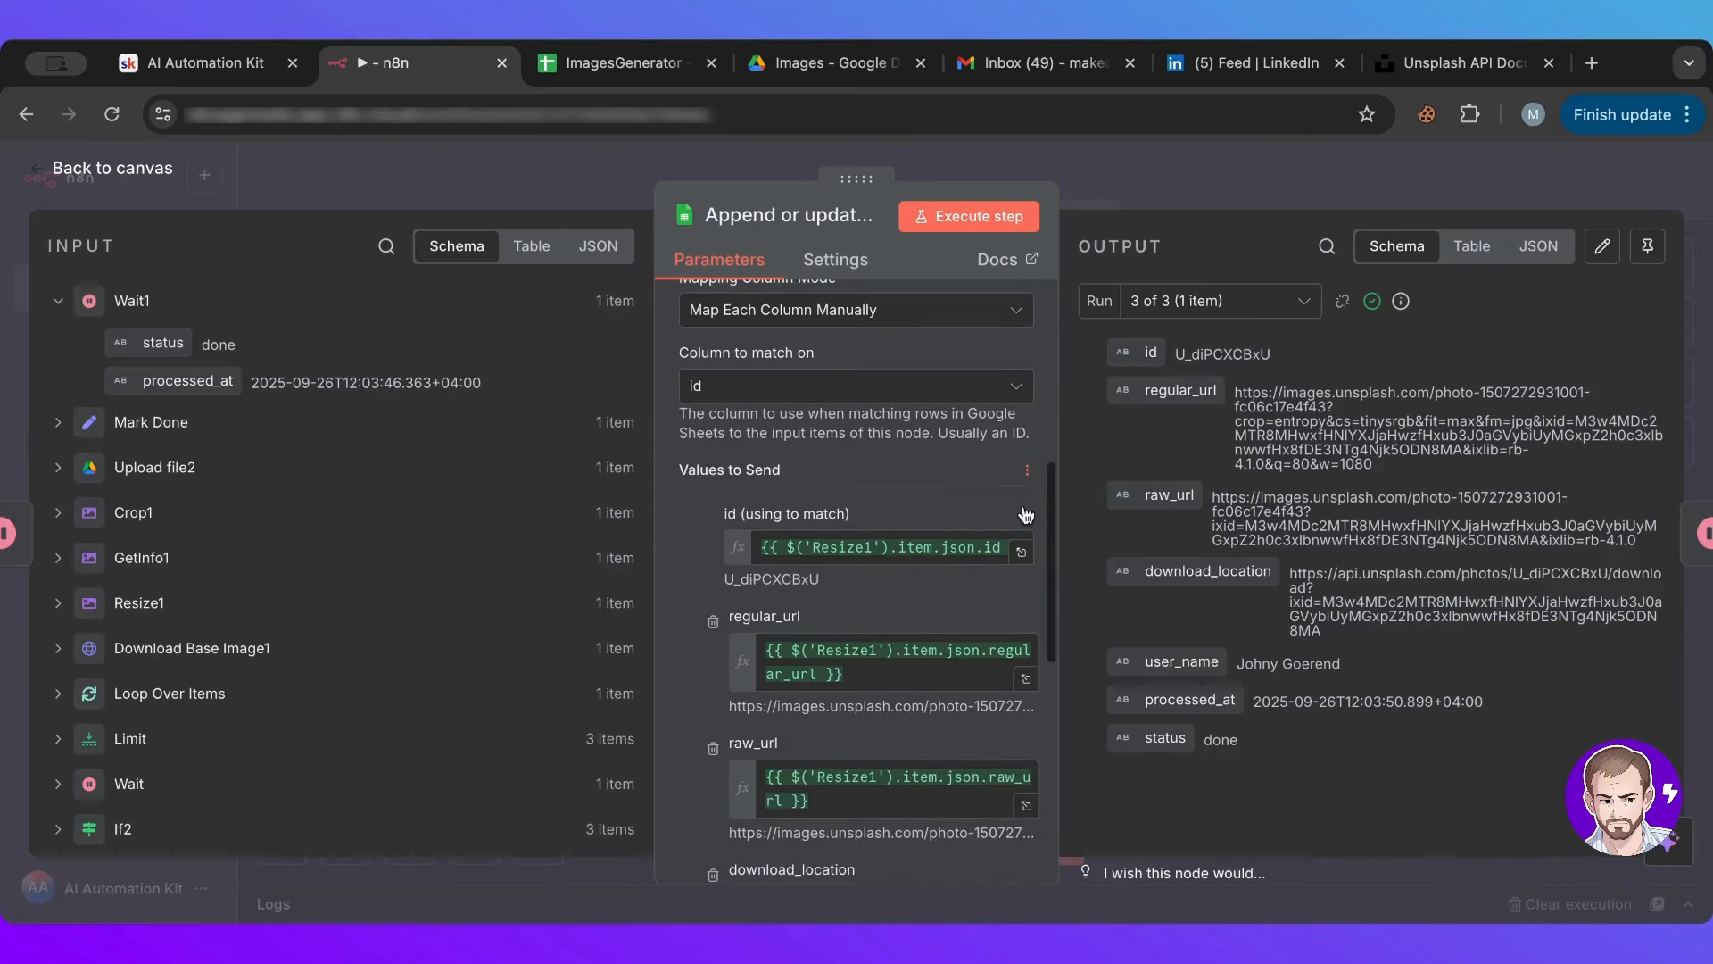
scroll(904, 593, down, 10)
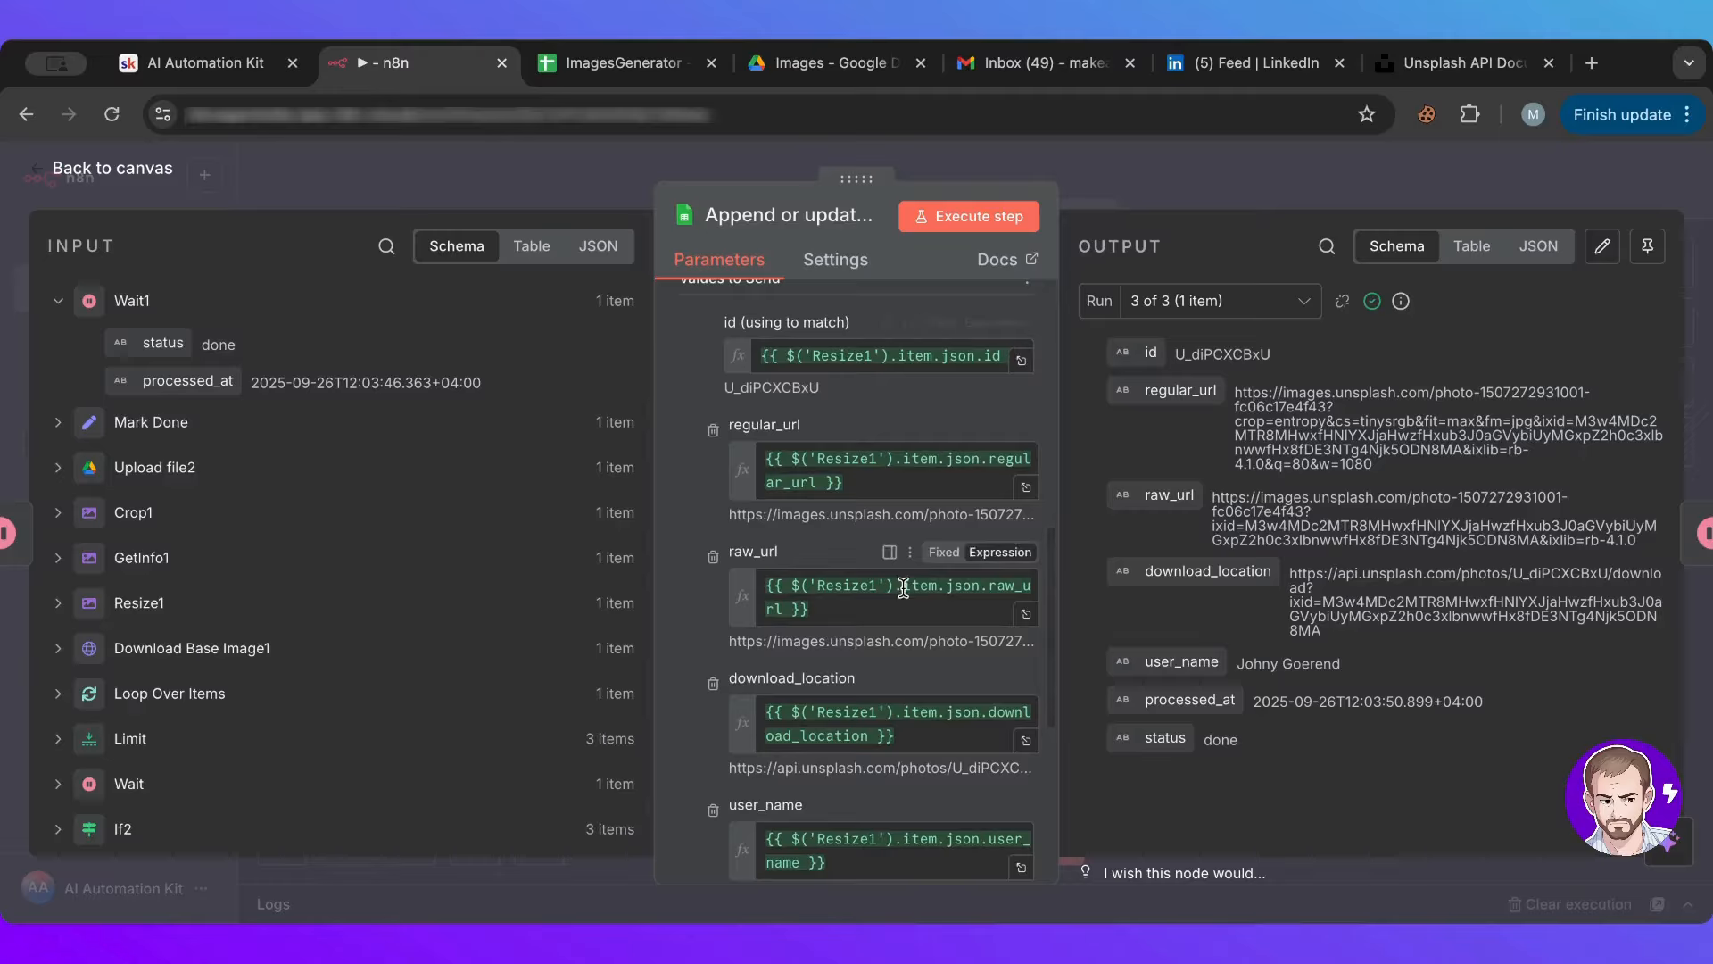
scroll(853, 529, down, 5)
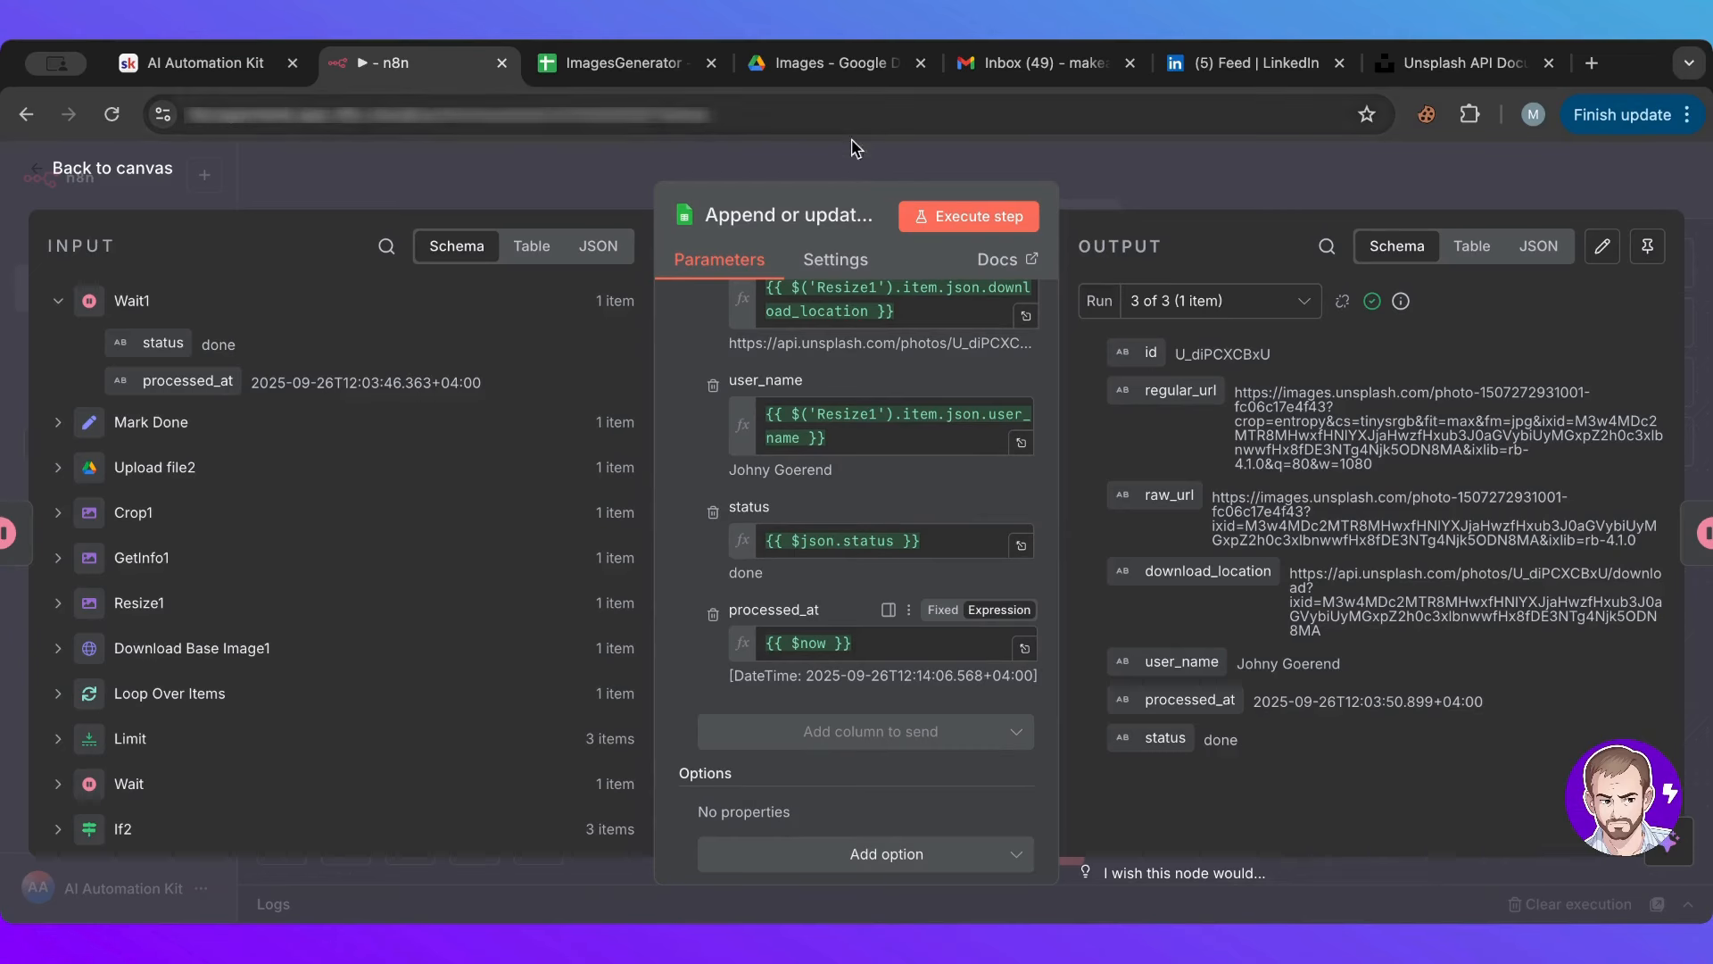
click(852, 176)
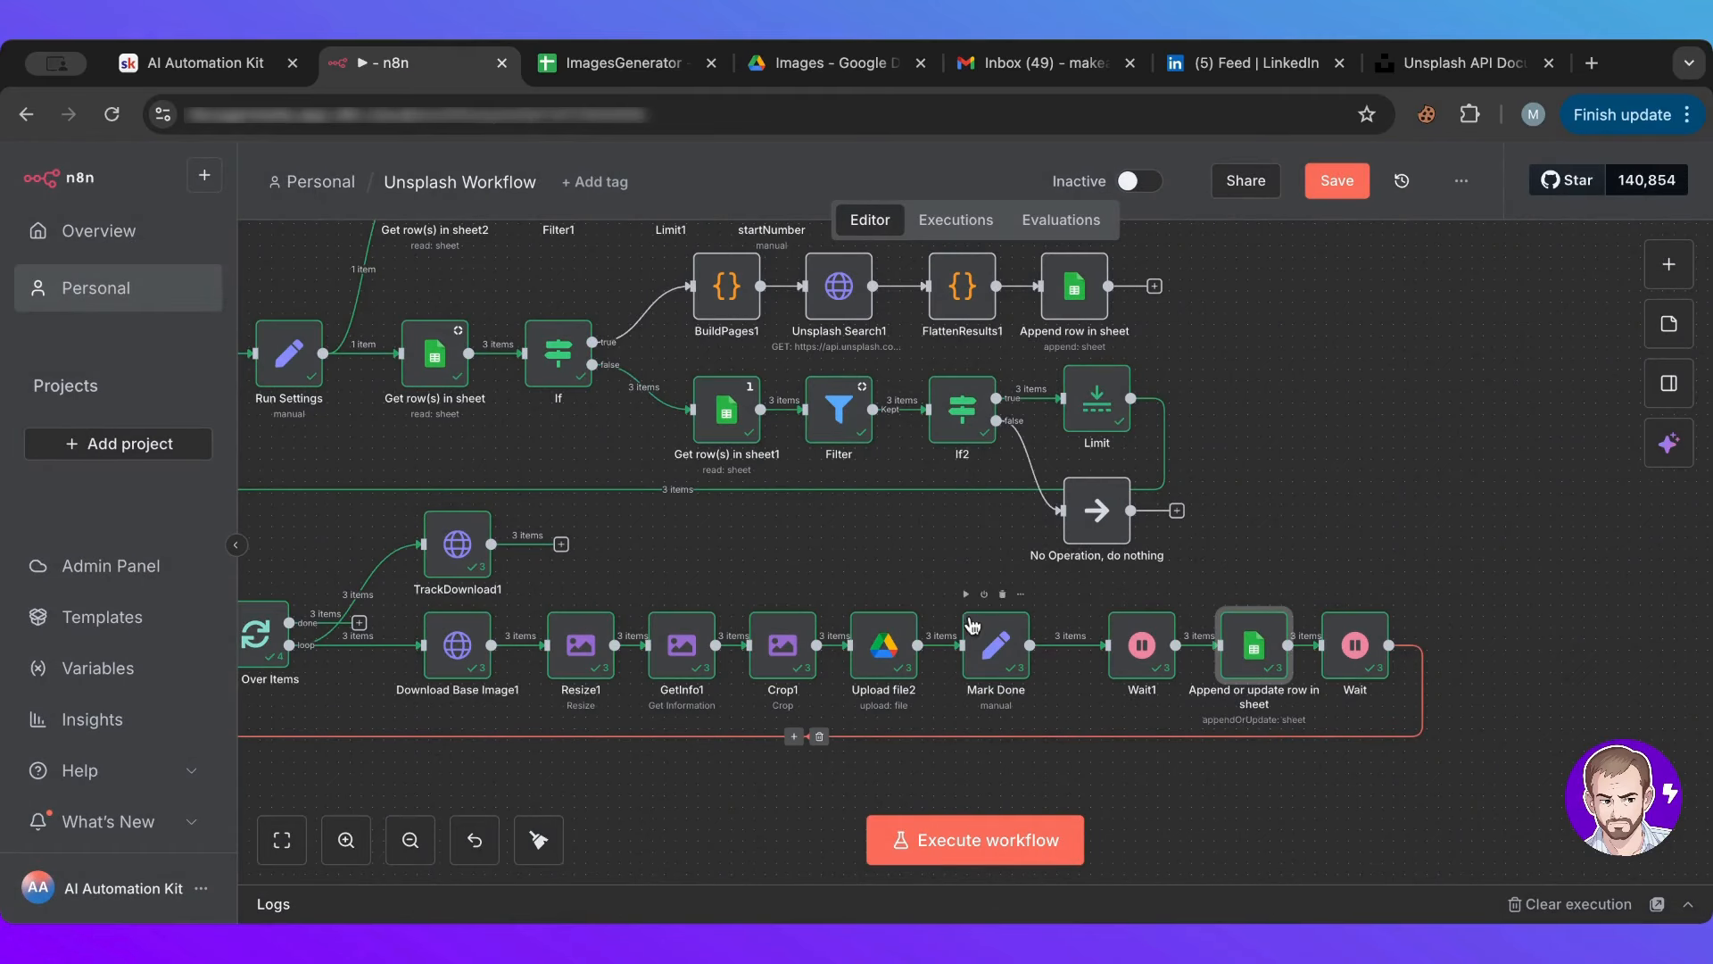
Step: Check the status column of the northern lights sheet in the ImagesGenerator Google Sheet, and return to the n8n workflow
click(633, 76)
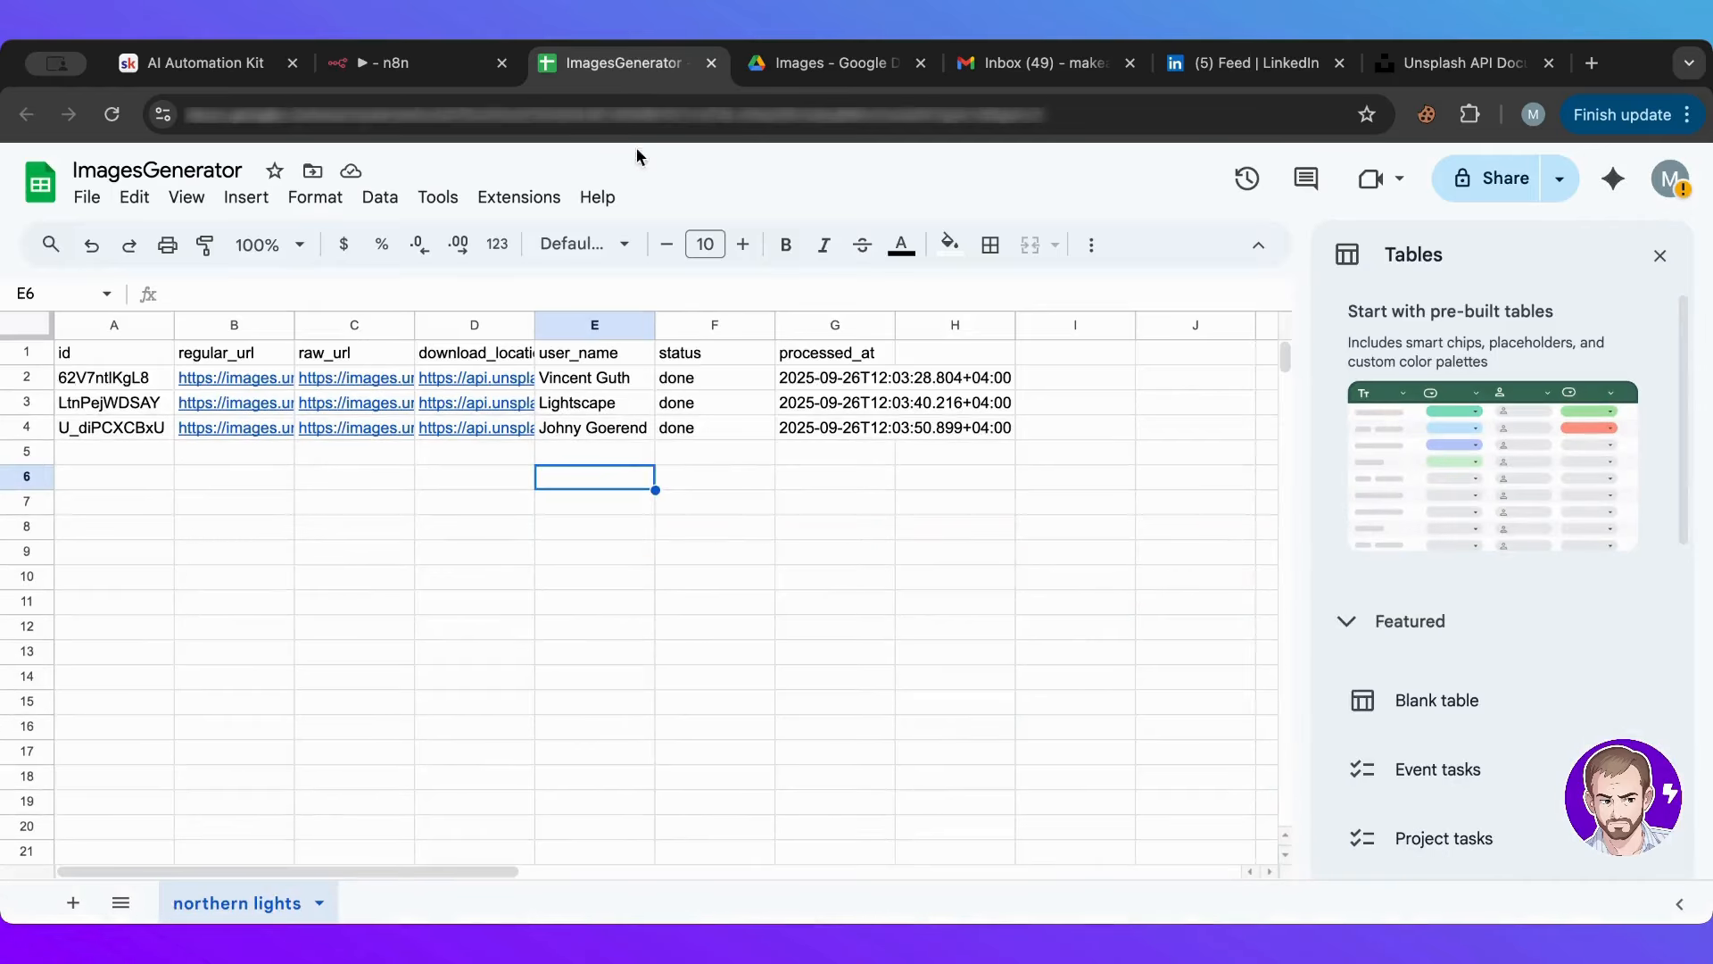
click(741, 531)
click(683, 381)
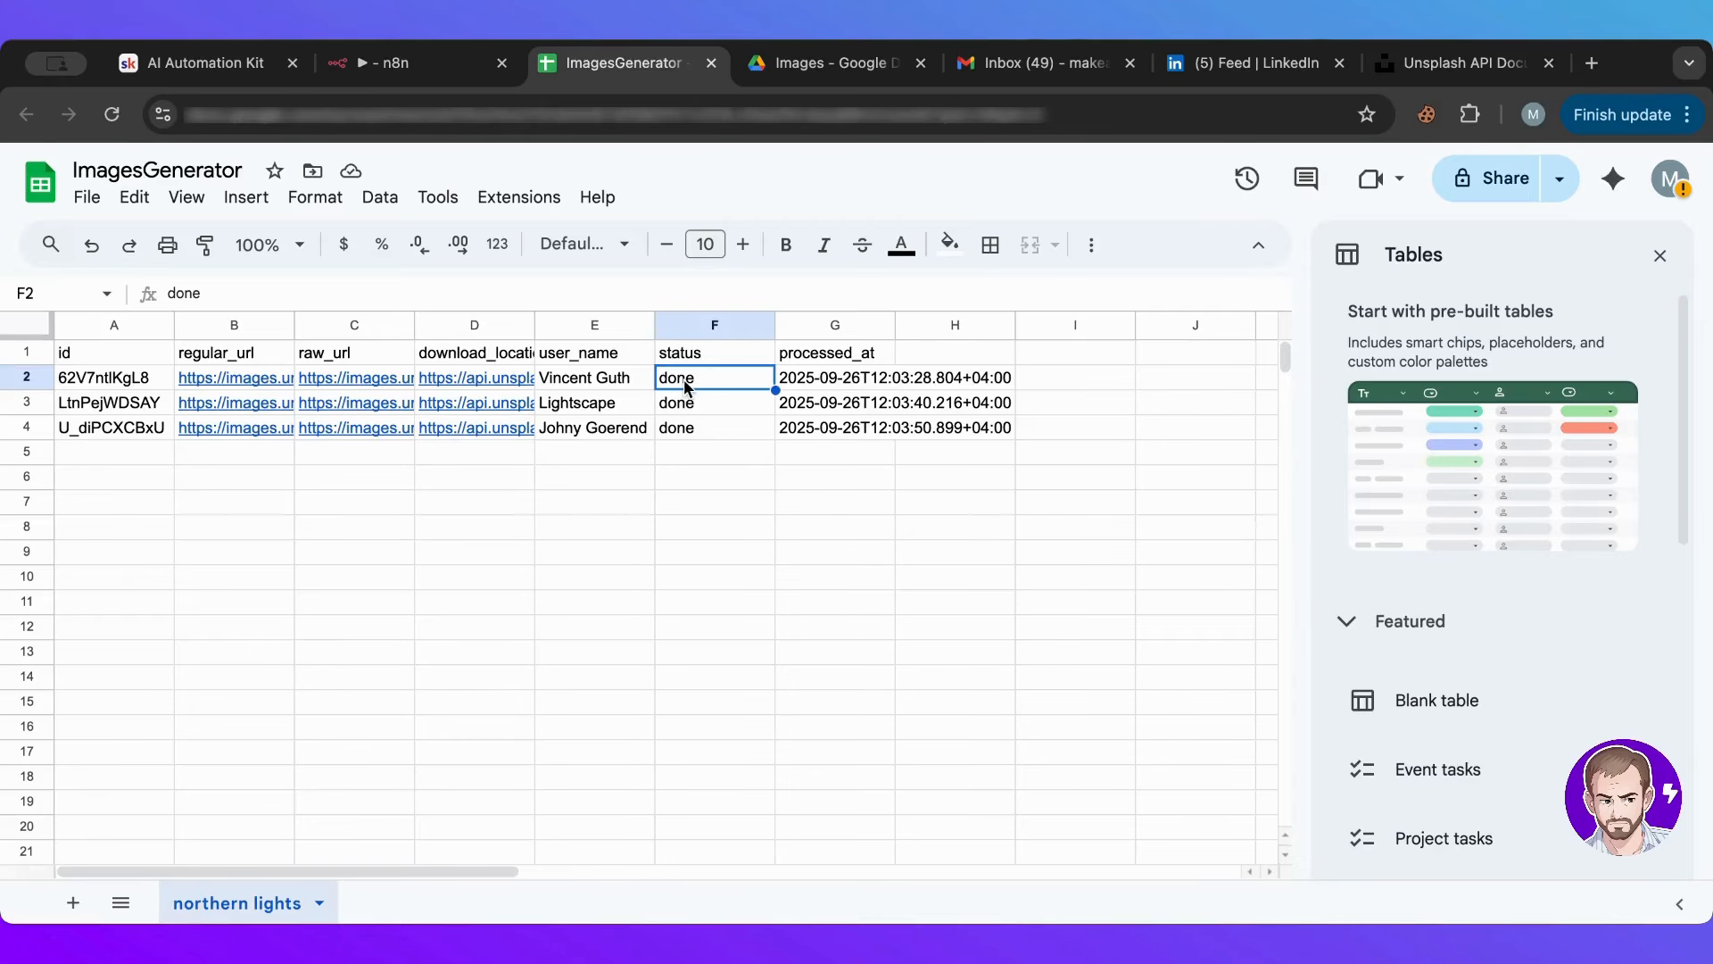
click(411, 73)
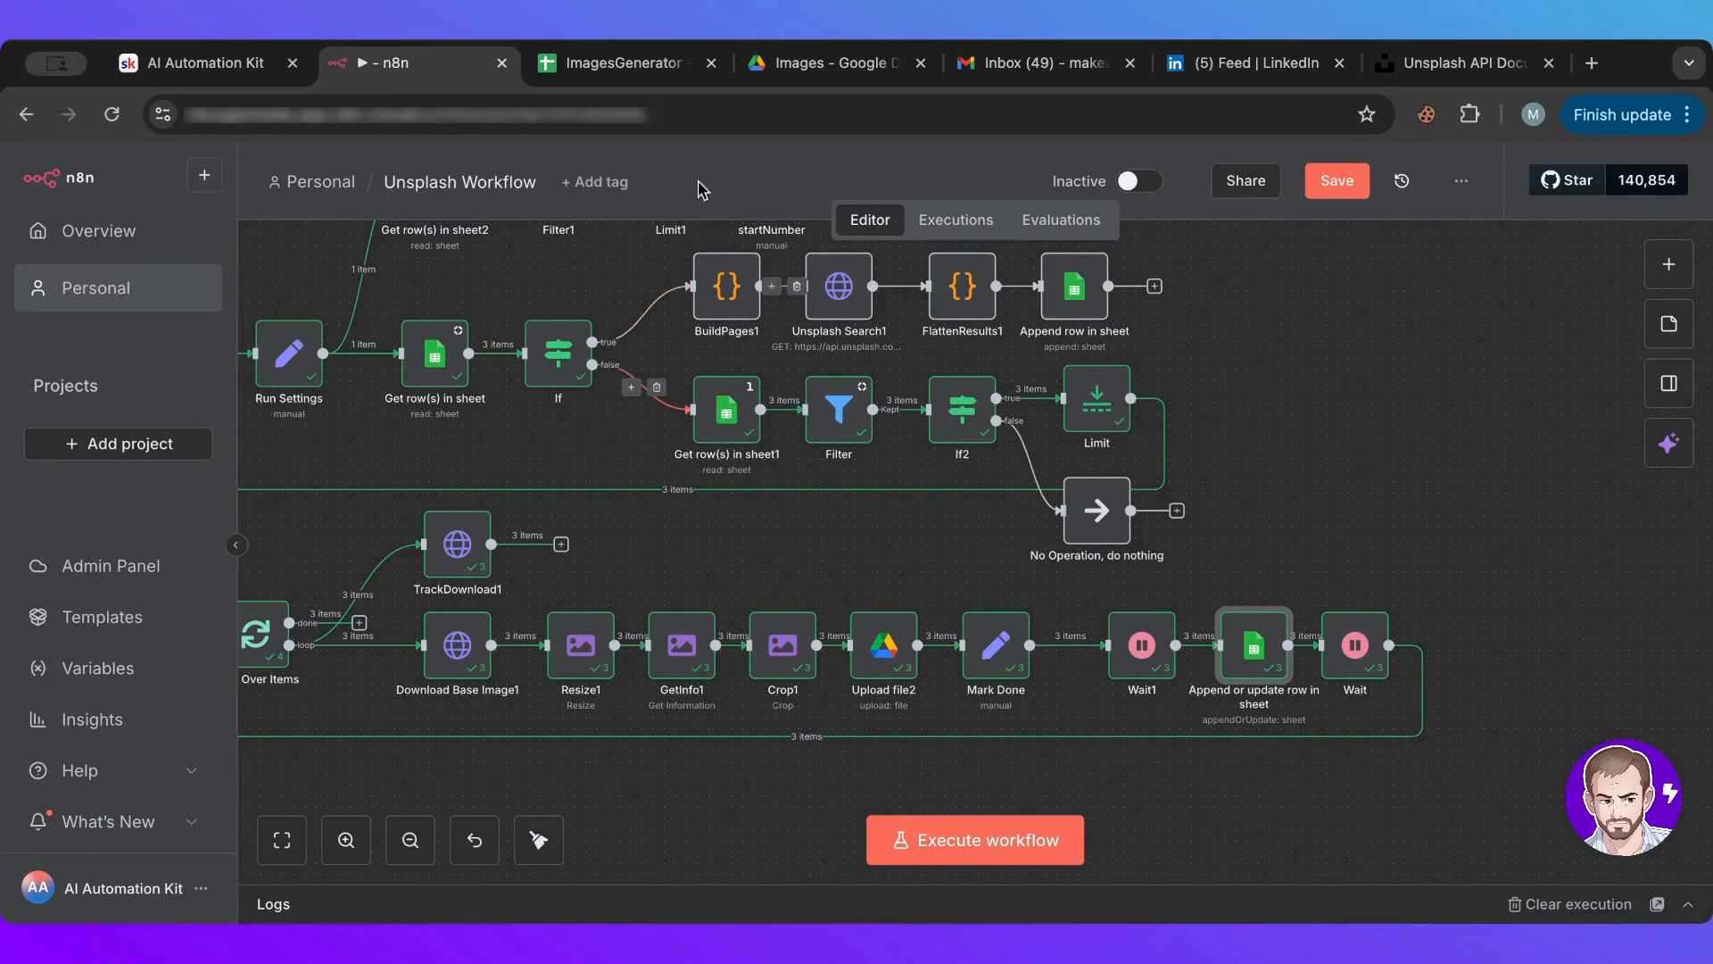
click(635, 69)
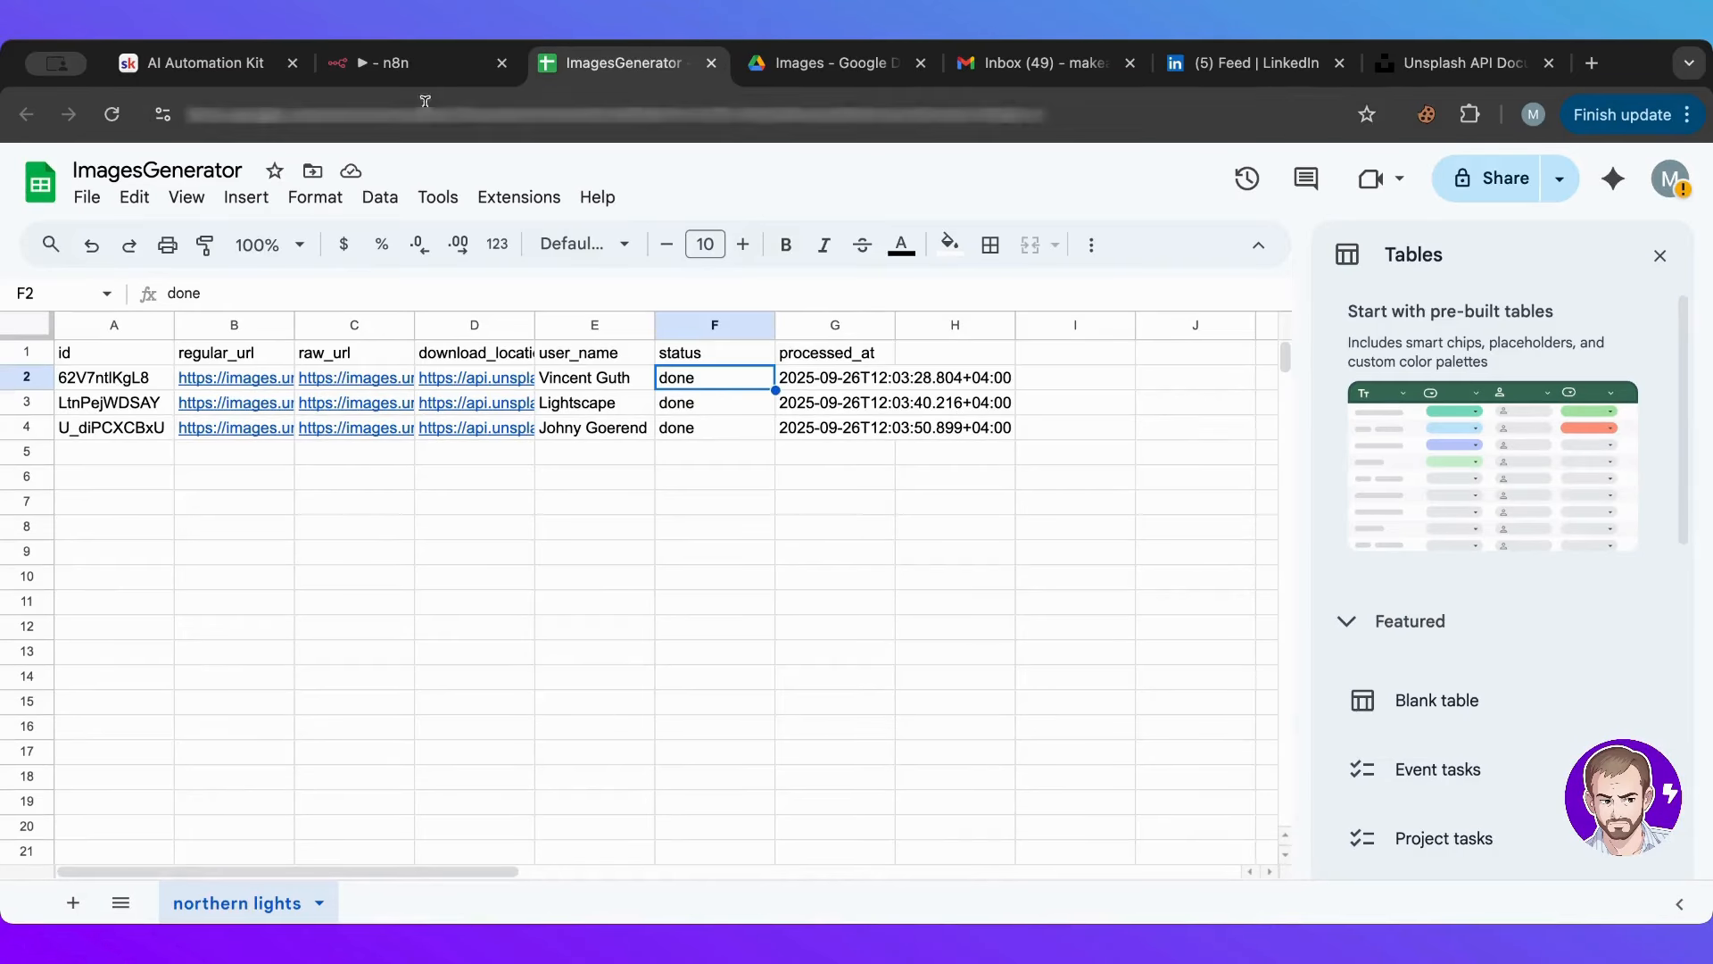
click(410, 68)
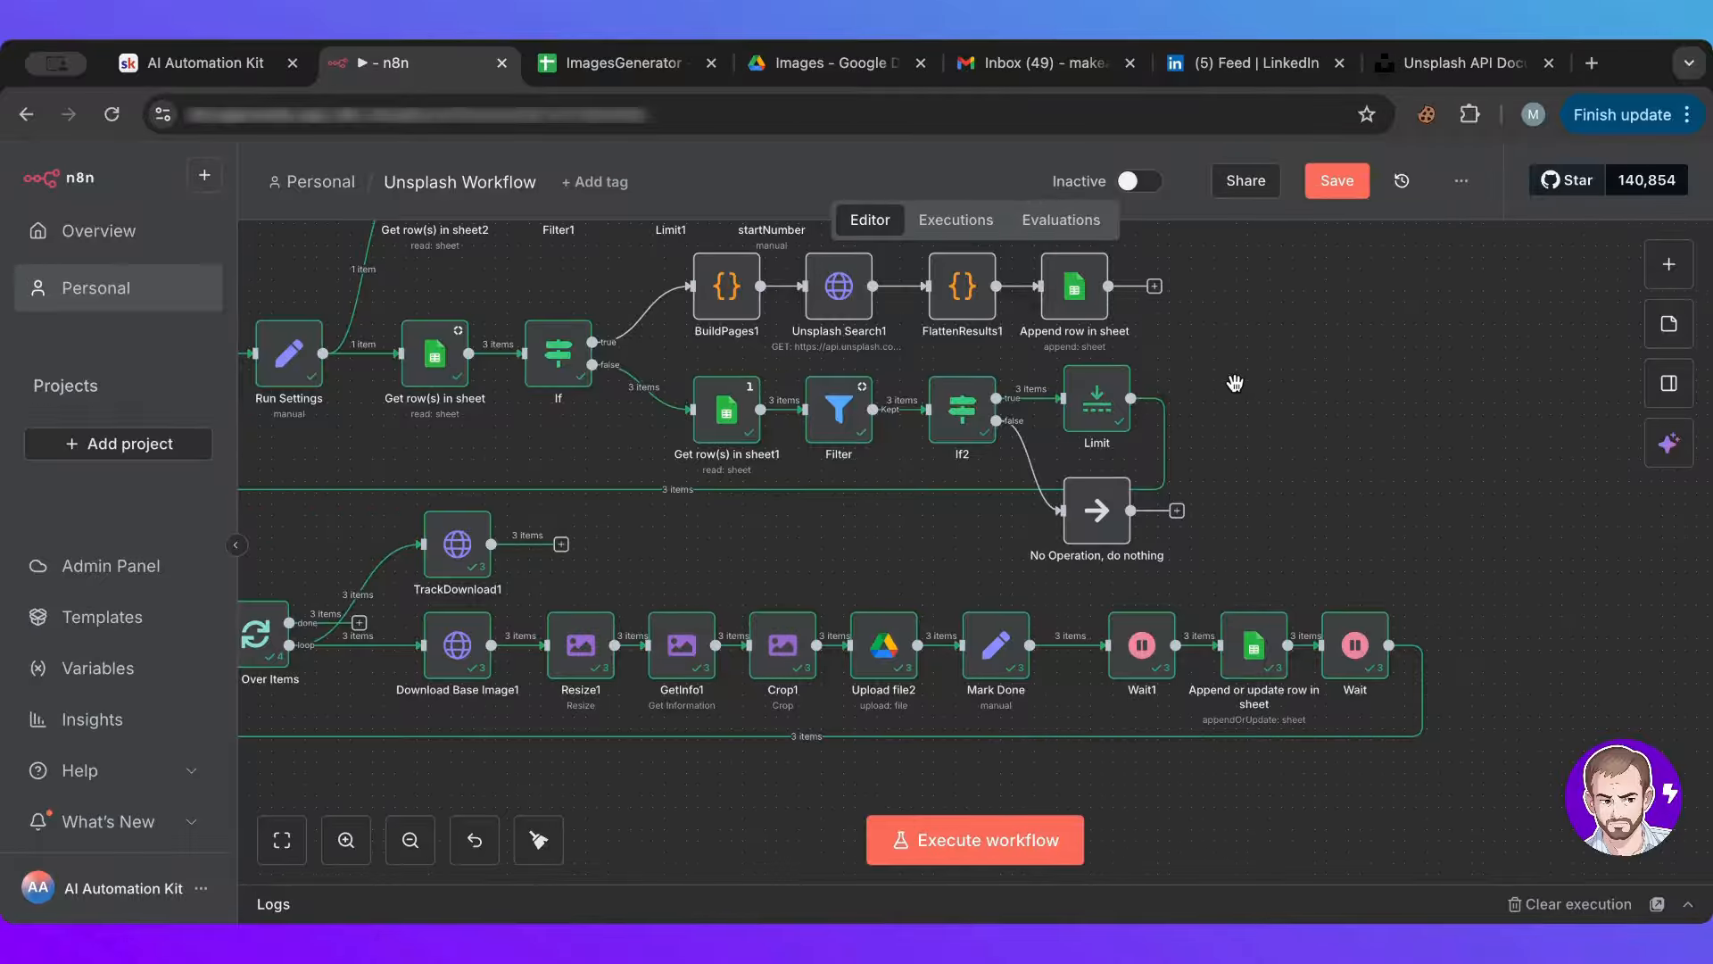
Step: Show the entire Unsplash Workflow on the canvas and examine the connections around Loop Over Items and TrackDownload1
drag(1236, 385, 1283, 457)
scroll(1508, 417, down, 3)
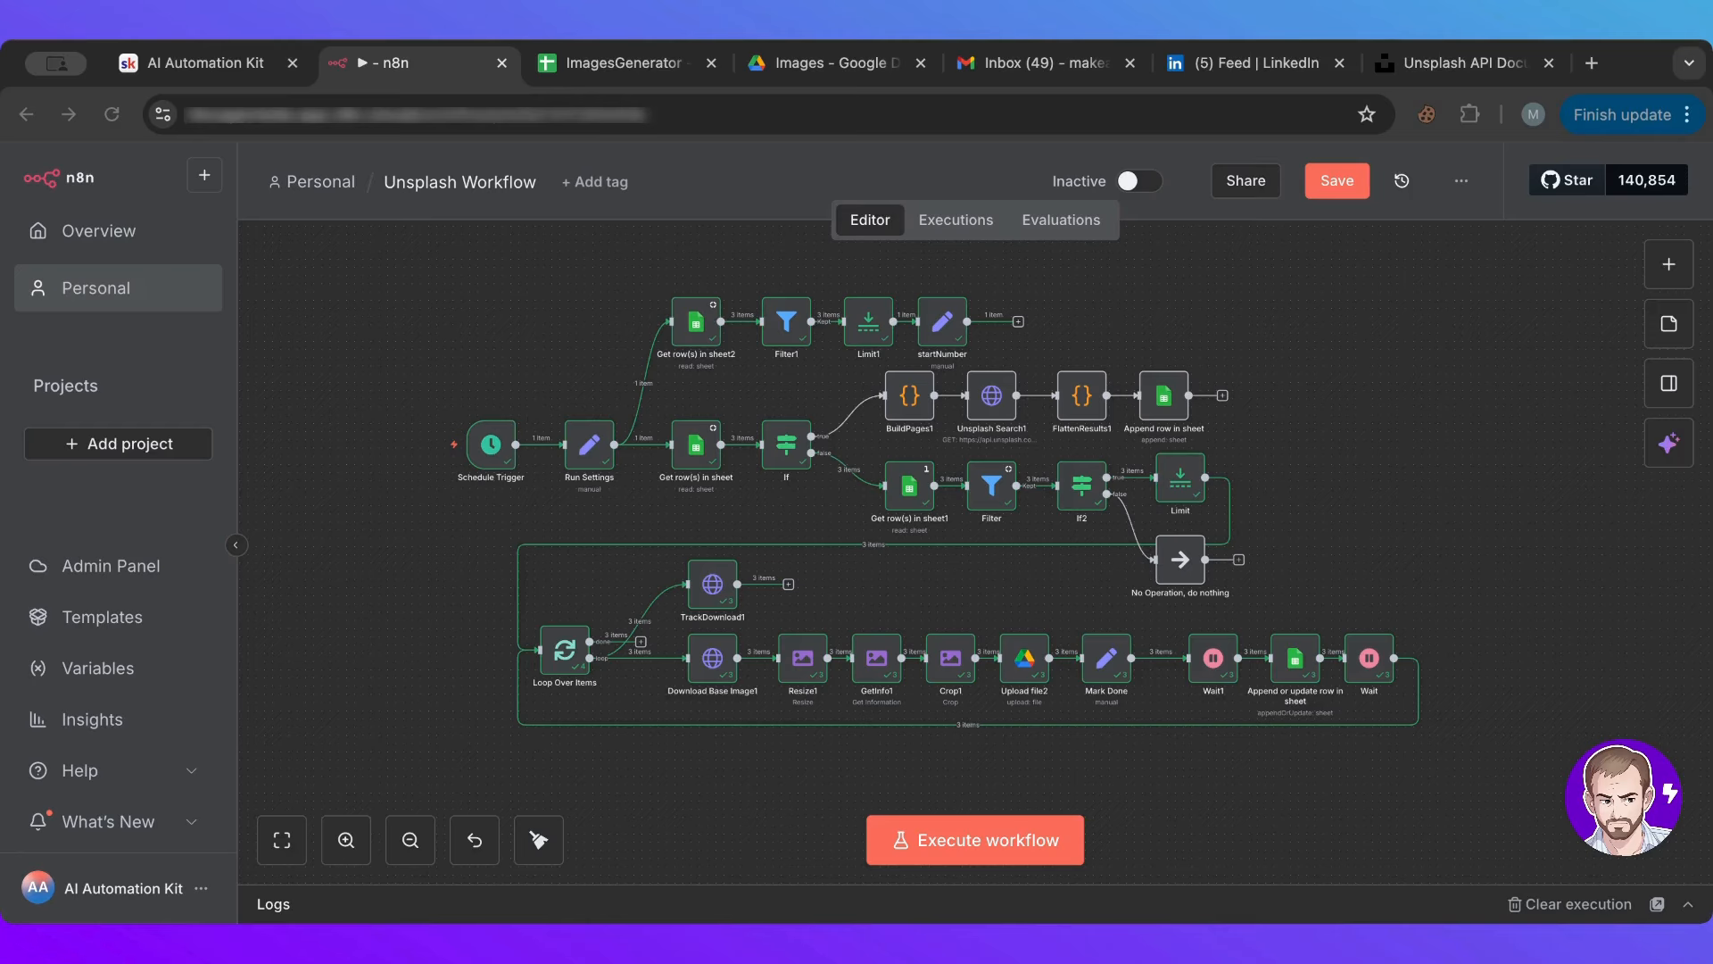
mouse_move(654, 617)
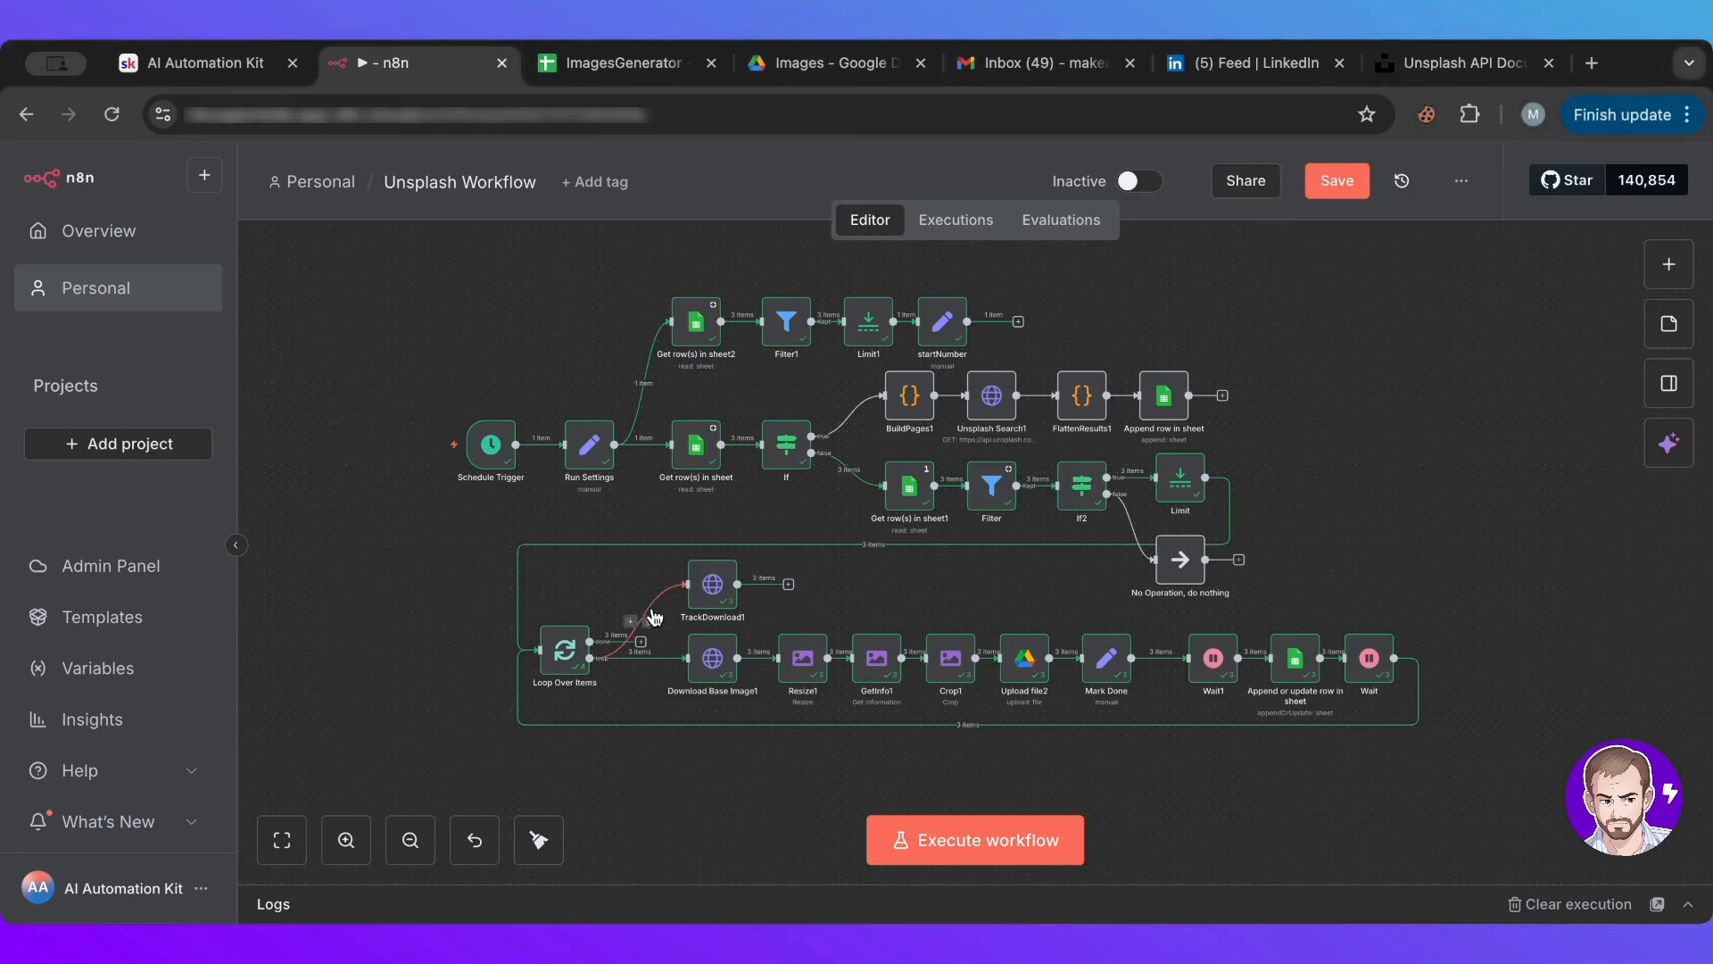